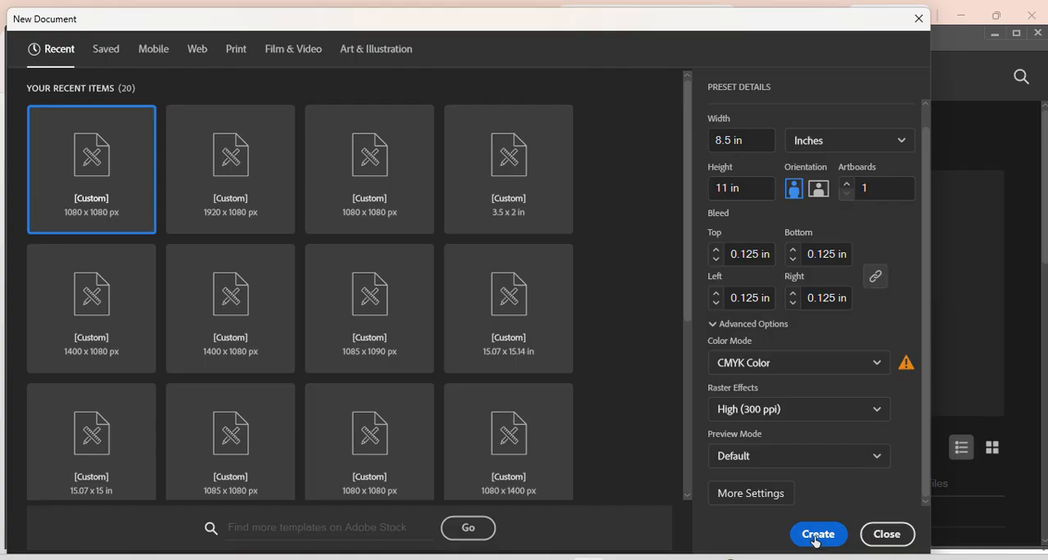
# Create the Invoice Design document at 8.5 × 11 in portrait, one artboard, 0.125 in bleed, CMYK Color and 300 ppi raster effects
pyautogui.click(816, 536)
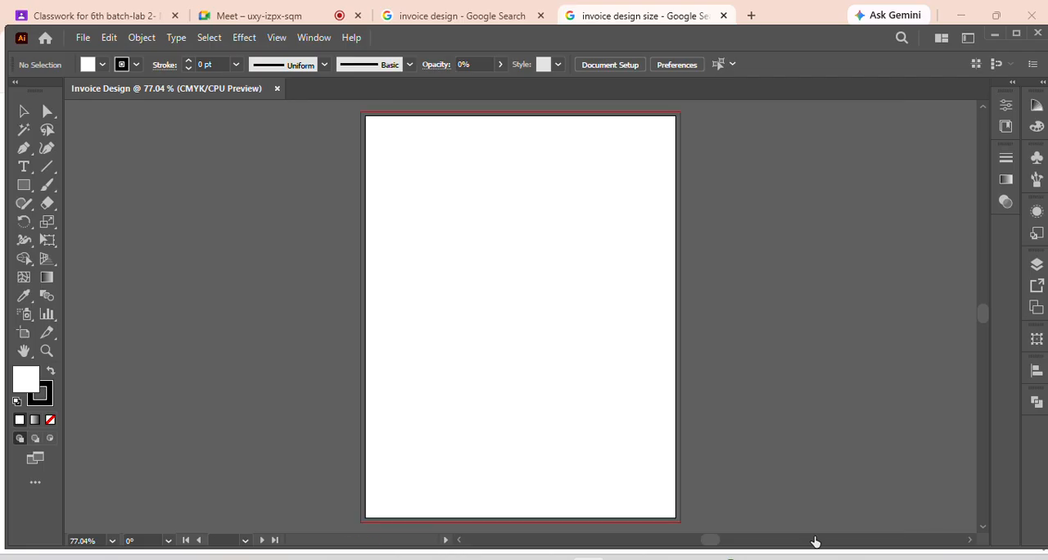
pyautogui.scroll(2, 541, 322)
pyautogui.scroll(-3, 541, 322)
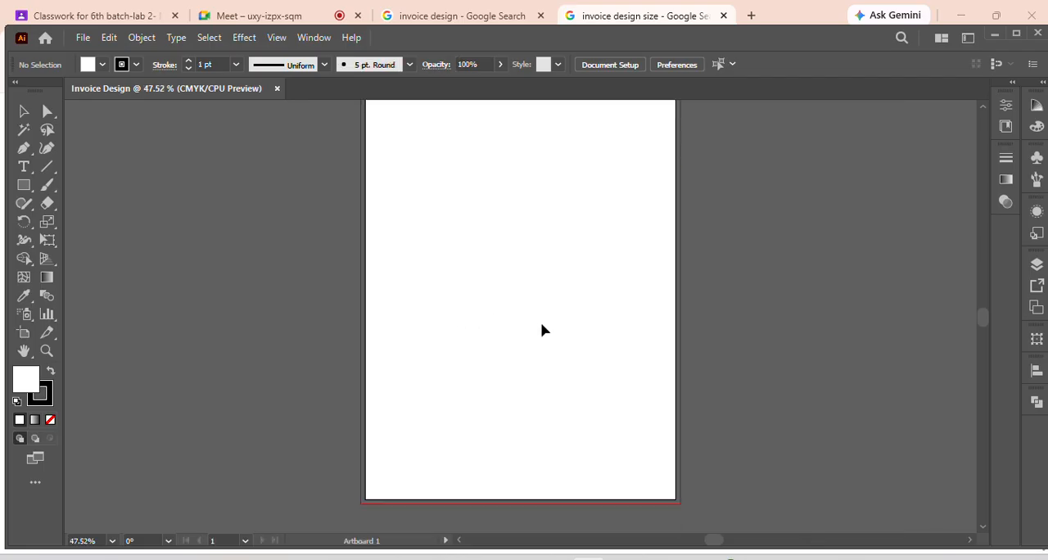
# Copy the navy-and-brown Vecteezy invoice image from the browser's Google results and paste it beside the artboard in Illustrator, on its left side
pyautogui.click(416, 12)
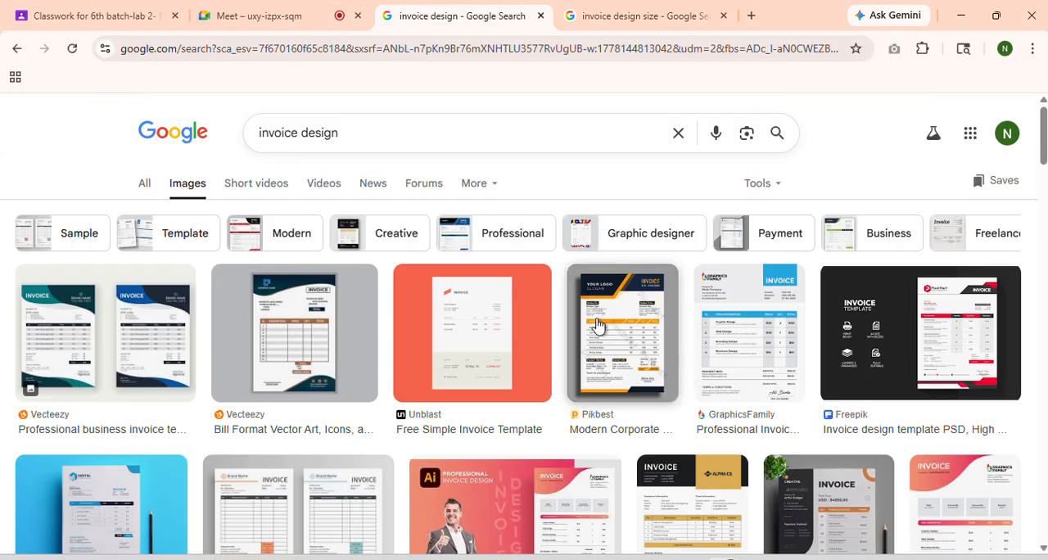
pyautogui.rightClick(262, 313)
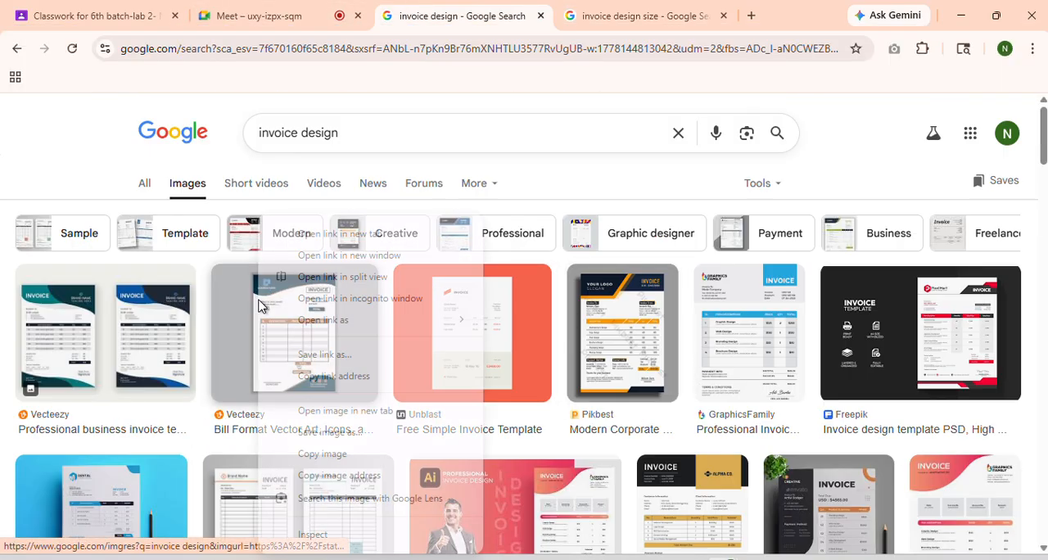
pyautogui.click(343, 460)
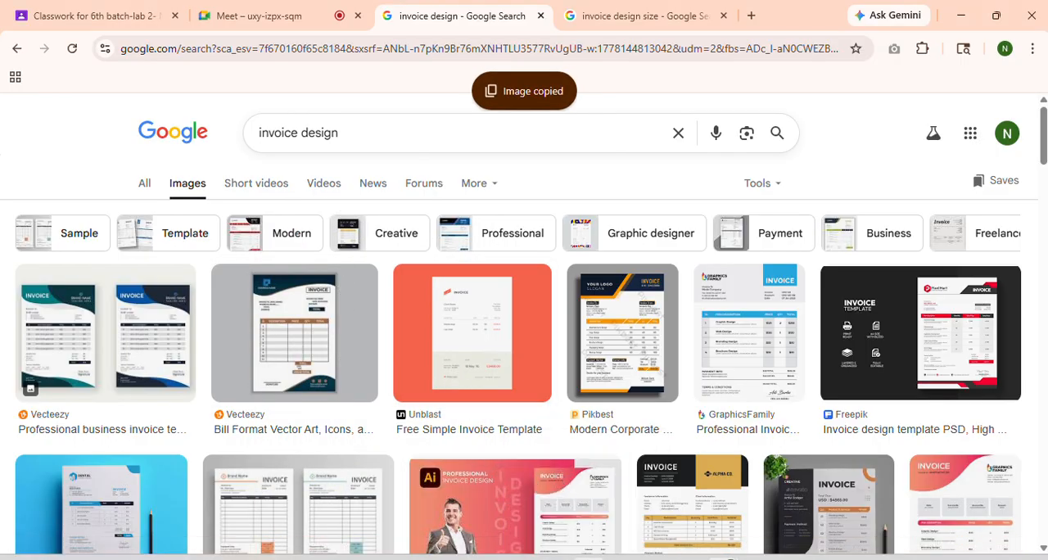
pyautogui.click(590, 516)
pyautogui.hotkey('ctrl', 'v')
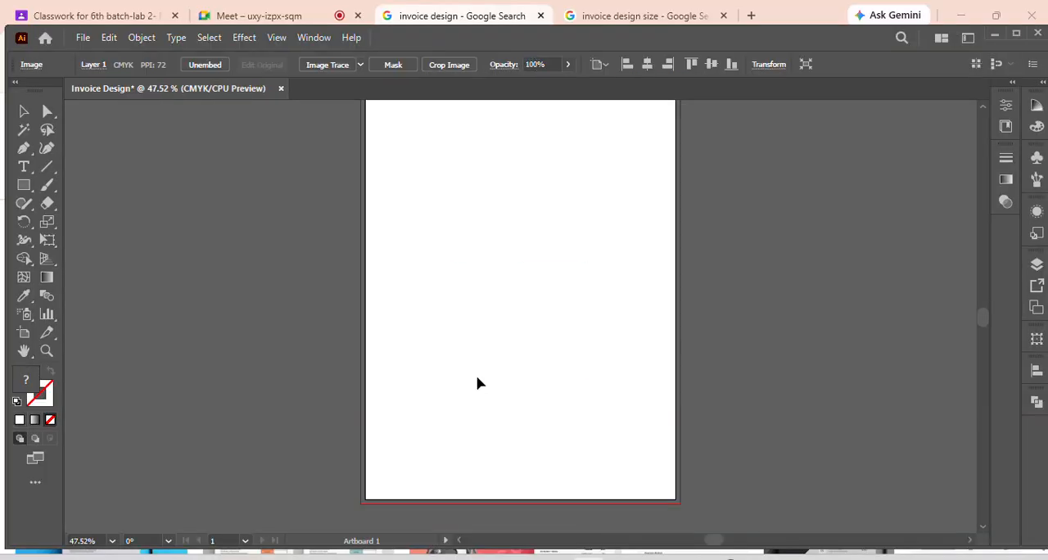
pyautogui.moveTo(511, 360); pyautogui.dragTo(227, 320)
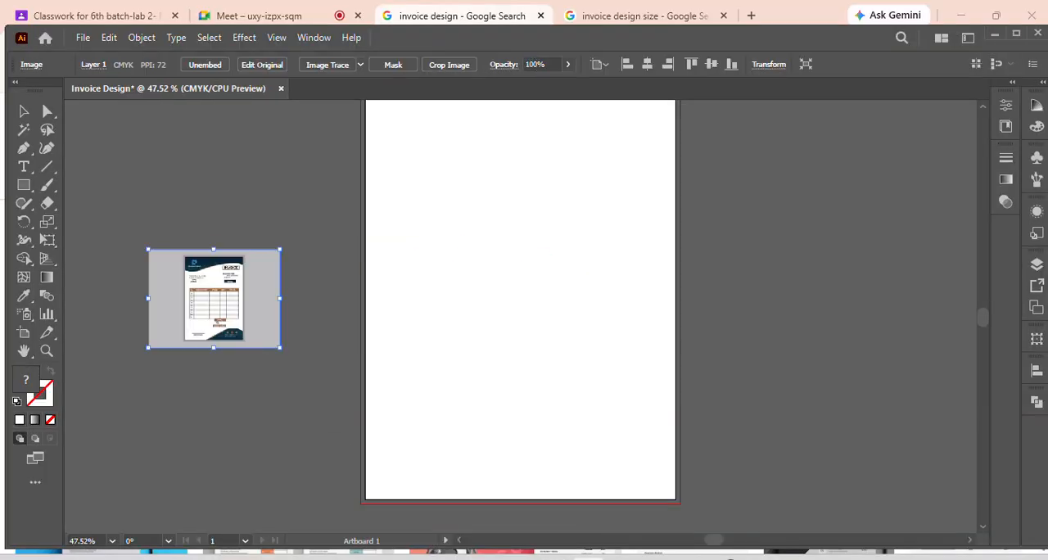
# Switch to the browser, look through the invoice design results and copy the red-and-black Creative Fabrica invoice image
pyautogui.click(393, 23)
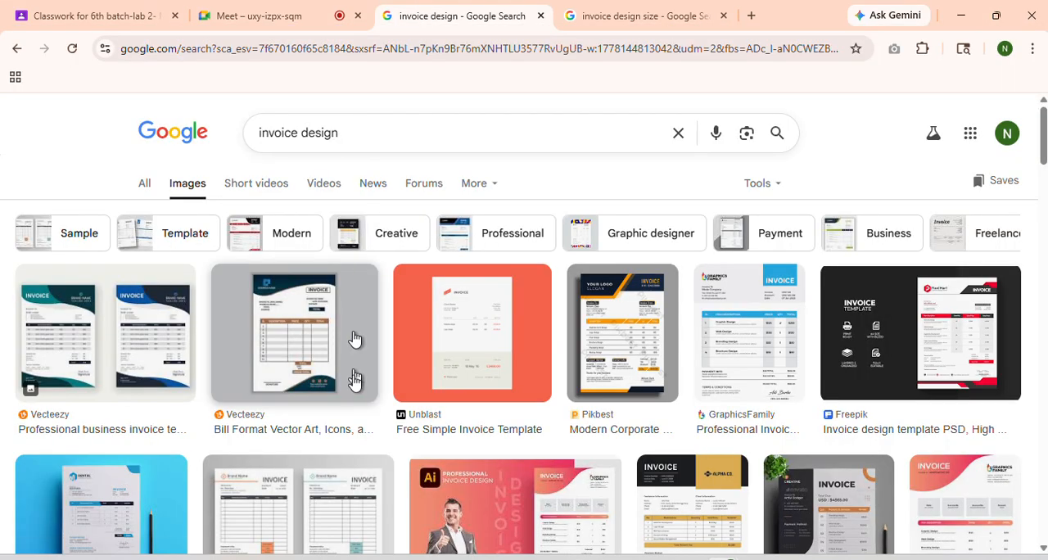
pyautogui.scroll(-8, 351, 344)
pyautogui.scroll(-1, 352, 372)
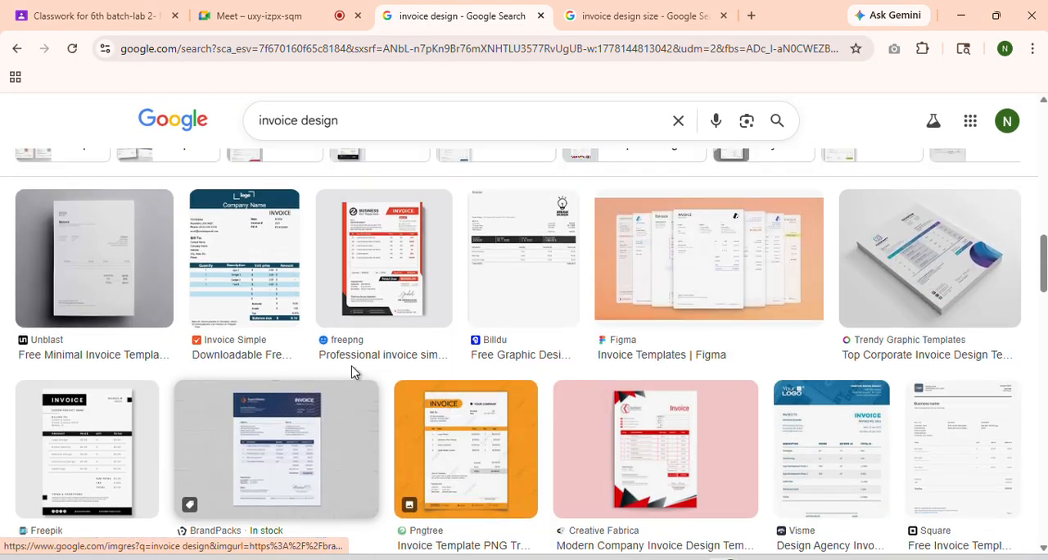
pyautogui.scroll(3, 351, 370)
pyautogui.scroll(-3, 397, 511)
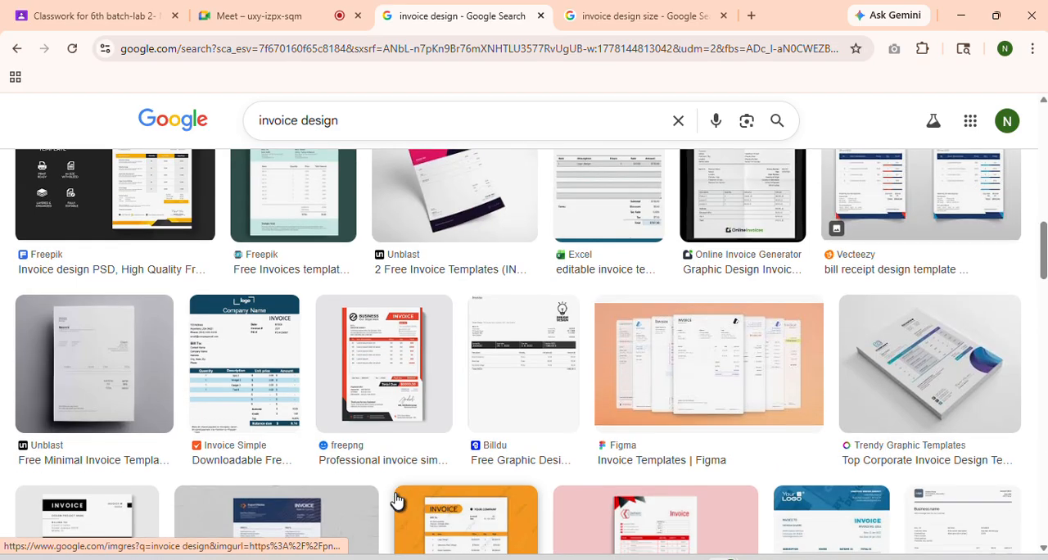
pyautogui.scroll(3, 381, 433)
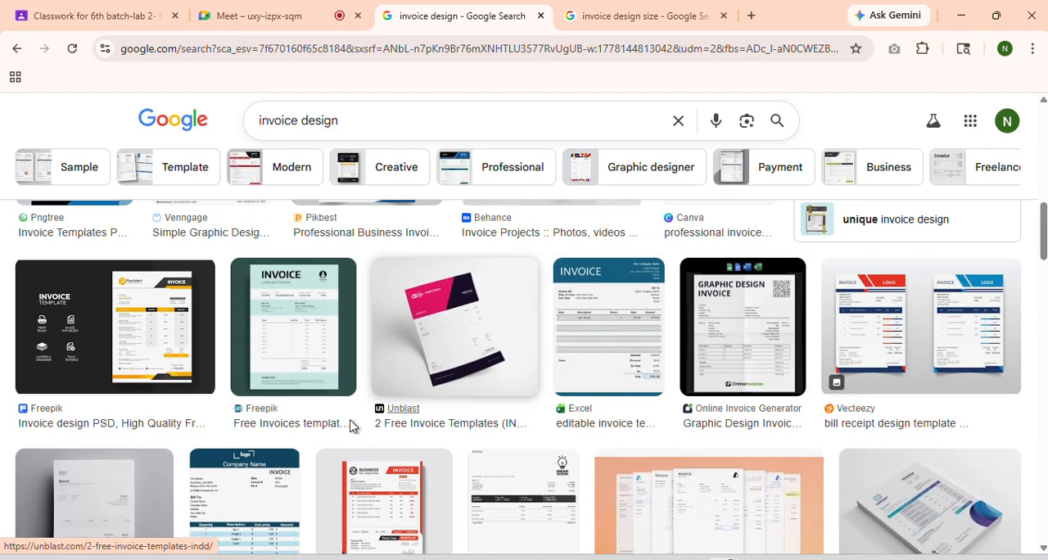
pyautogui.scroll(-3, 491, 385)
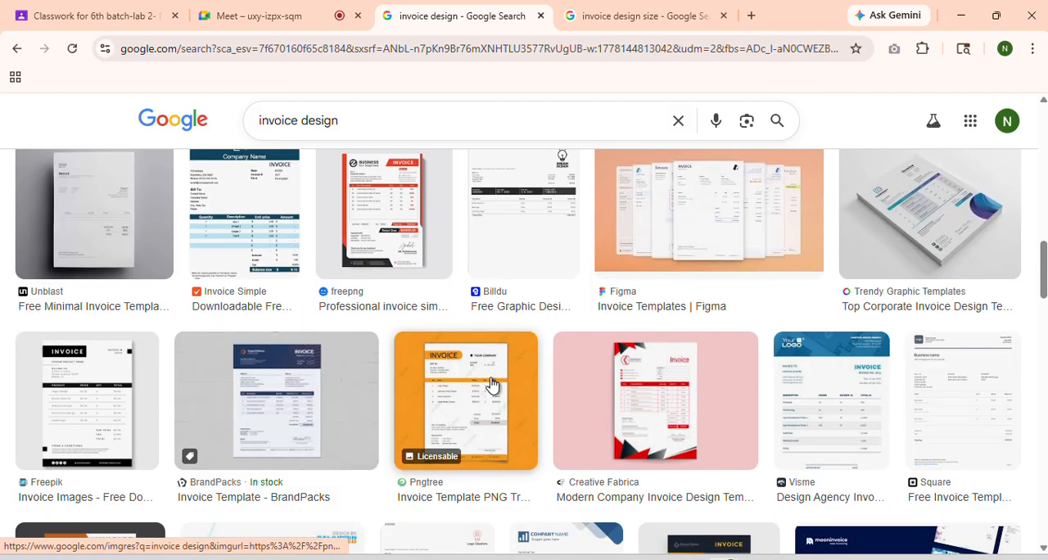
pyautogui.rightClick(647, 409)
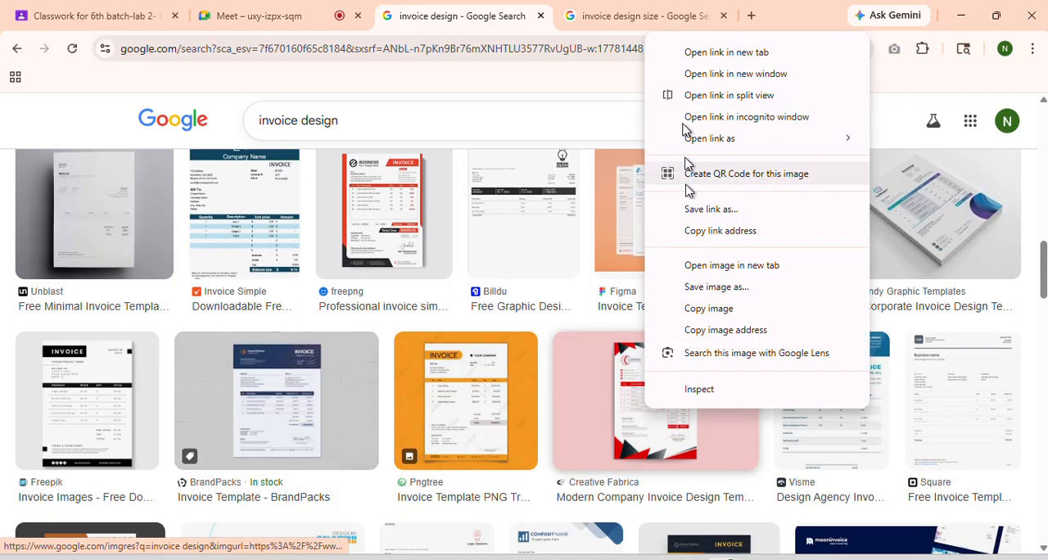
pyautogui.click(701, 318)
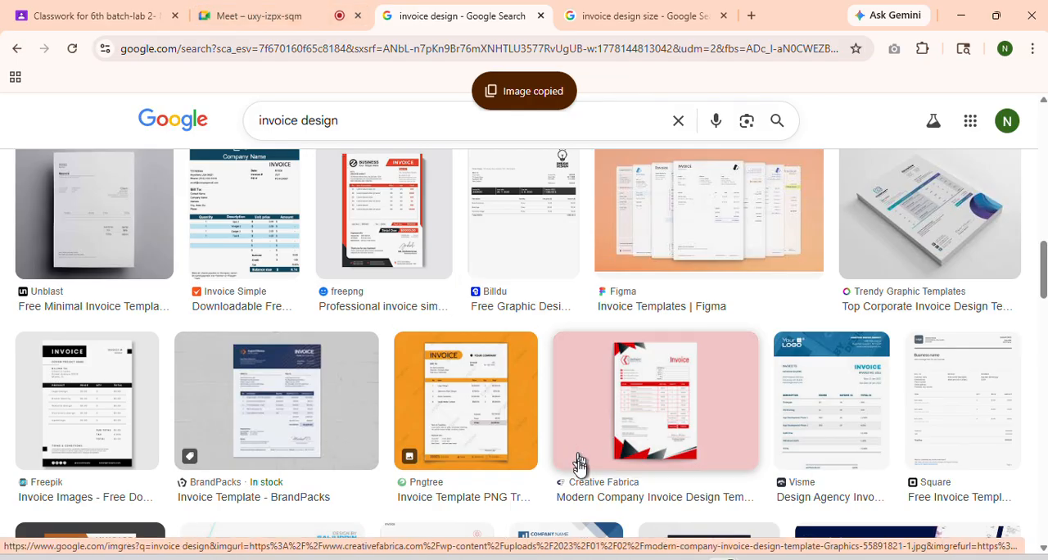
# Switch to Illustrator, paste the red-and-black invoice image and place it to the right of the artboard
pyautogui.click(588, 556)
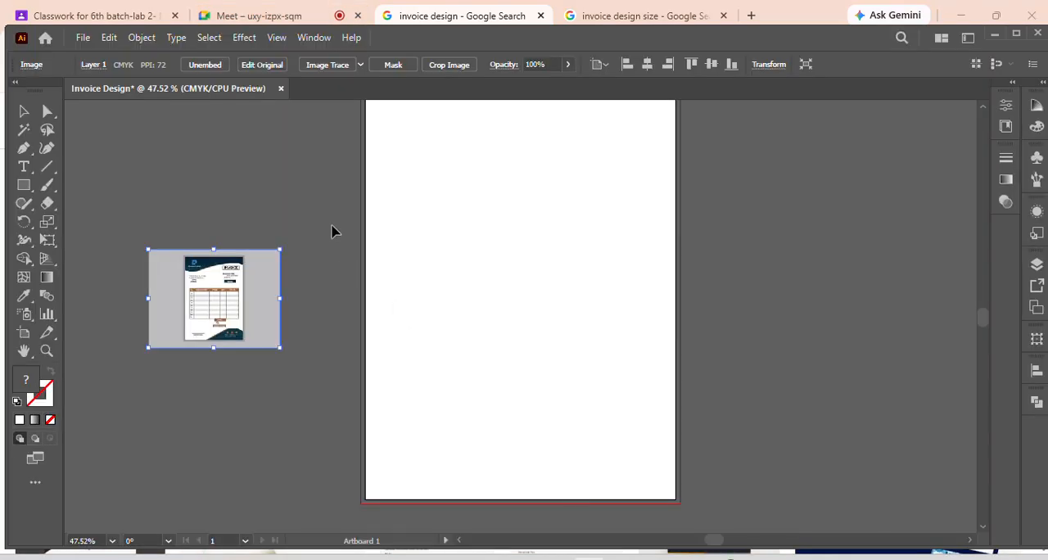
pyautogui.hotkey('ctrl', 'v')
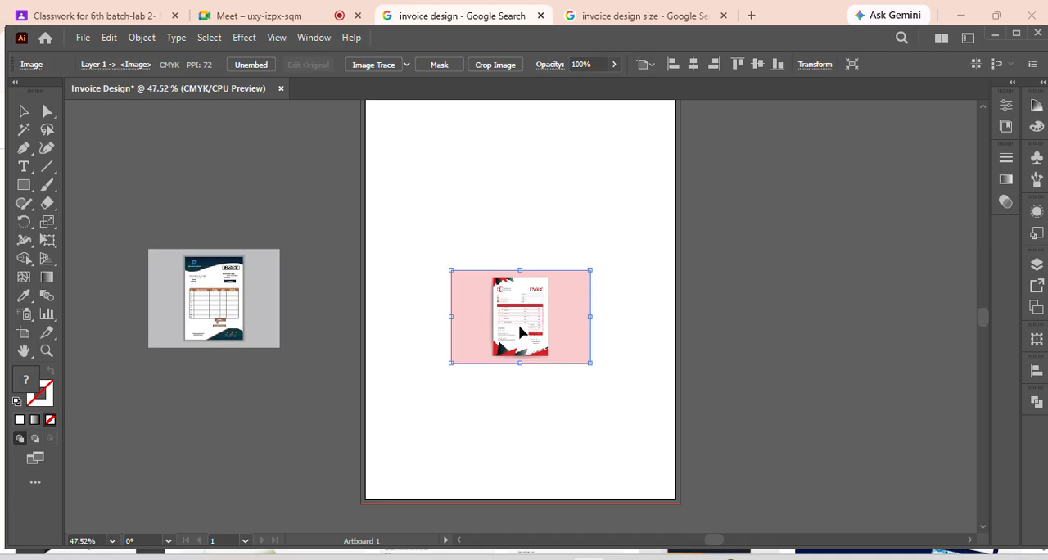
pyautogui.moveTo(522, 332); pyautogui.dragTo(806, 284)
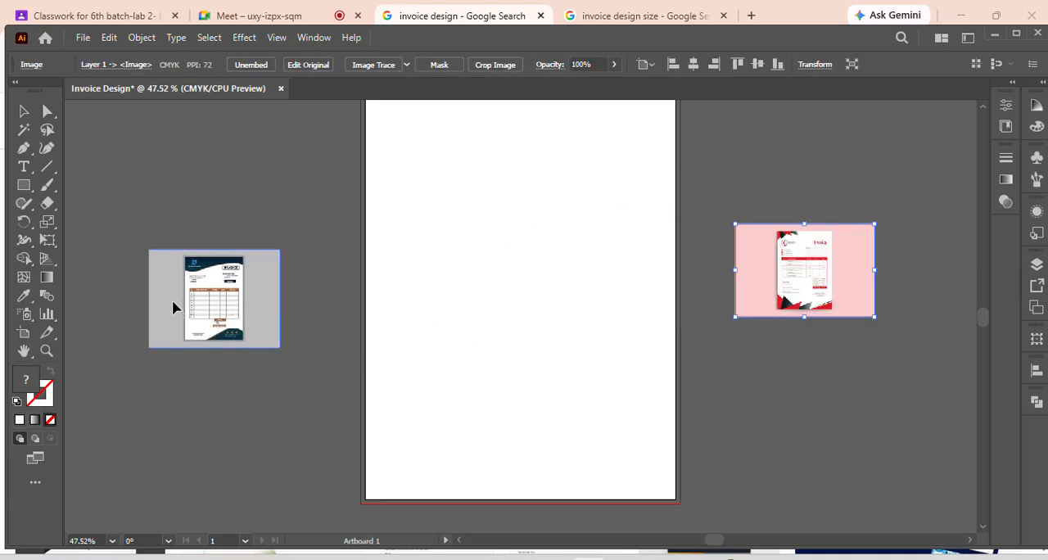
# Enlarge the navy-and-brown invoice image over the artboard and move the red-and-black reference image farther right
pyautogui.moveTo(172, 308); pyautogui.dragTo(450, 270)
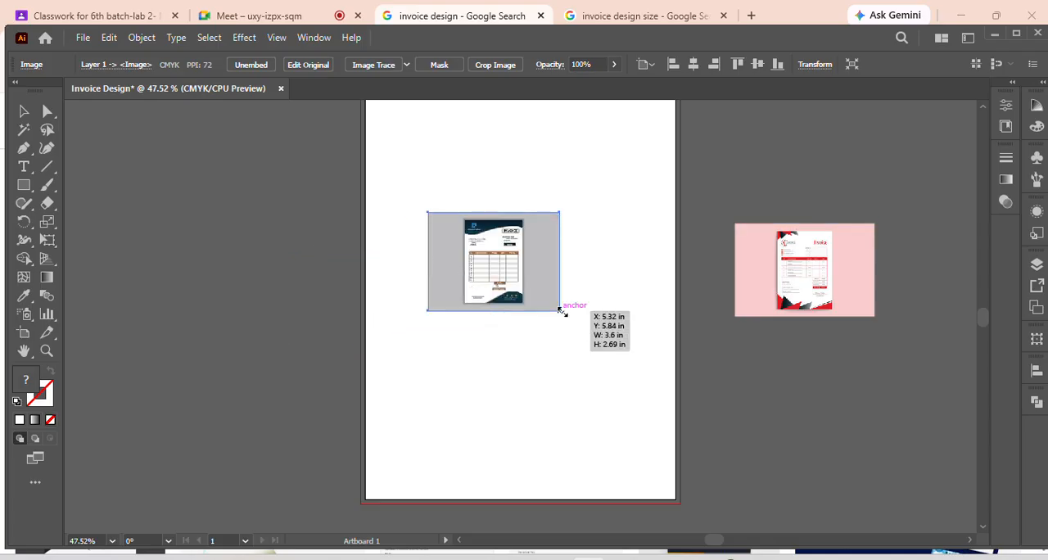
pyautogui.moveTo(561, 310); pyautogui.dragTo(709, 427)
pyautogui.moveTo(518, 305); pyautogui.dragTo(517, 321)
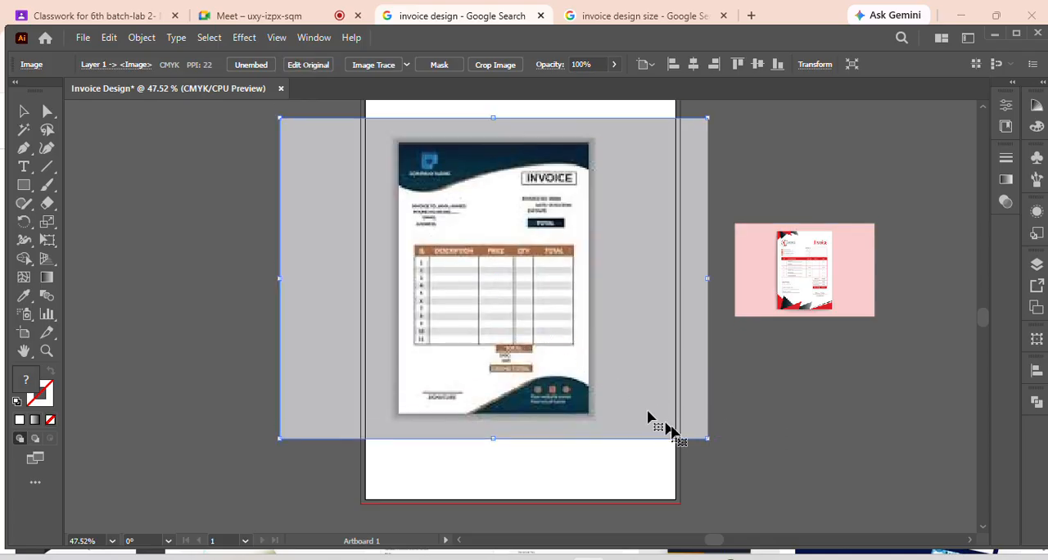
pyautogui.moveTo(709, 438); pyautogui.dragTo(756, 496)
pyautogui.moveTo(531, 359); pyautogui.dragTo(541, 372)
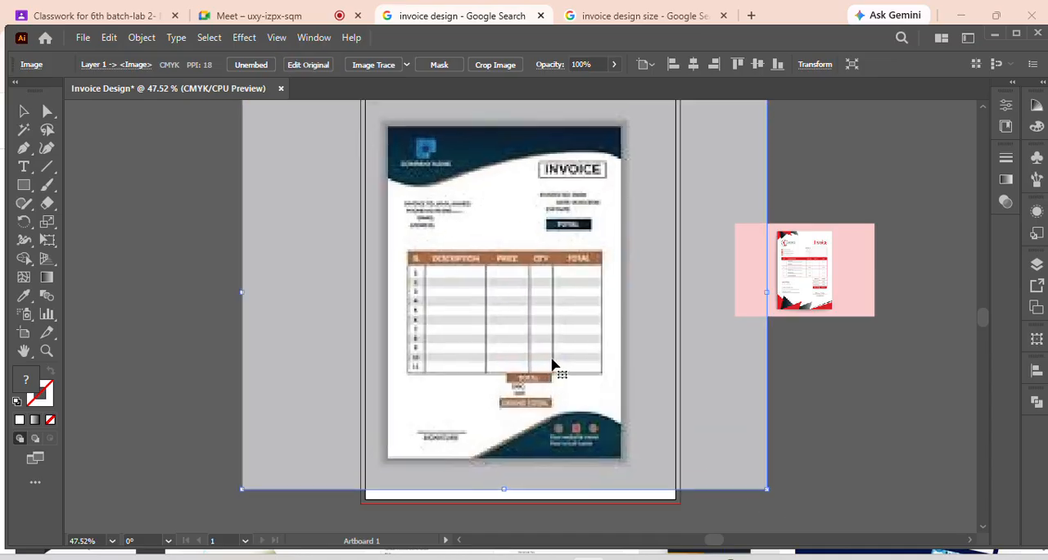
pyautogui.moveTo(826, 262); pyautogui.dragTo(903, 235)
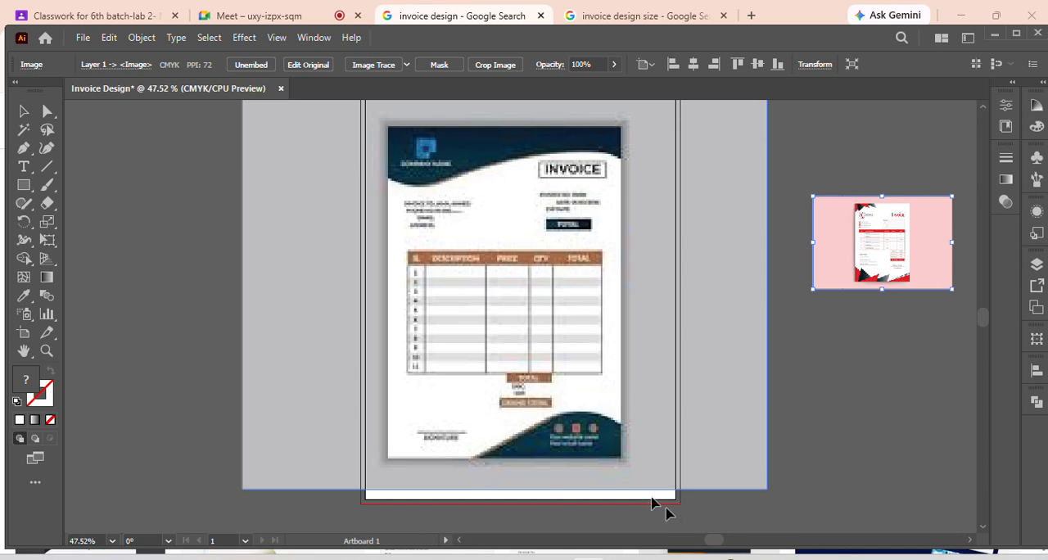
# Switch to the browser and open the Vecteezy page of the navy-and-brown minimal invoice template from the Google image results
pyautogui.moveTo(634, 559)
pyautogui.click(622, 511)
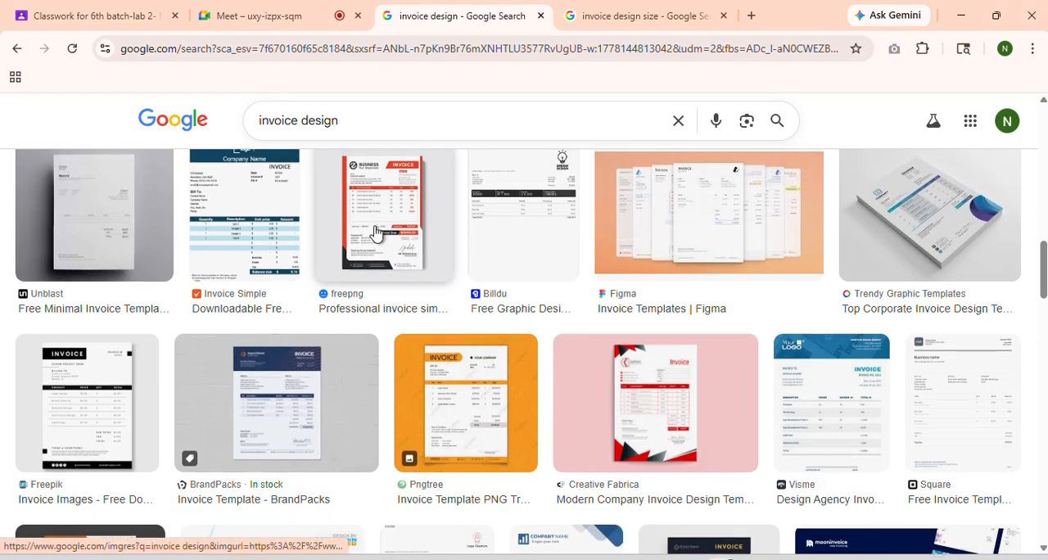
pyautogui.scroll(10, 360, 311)
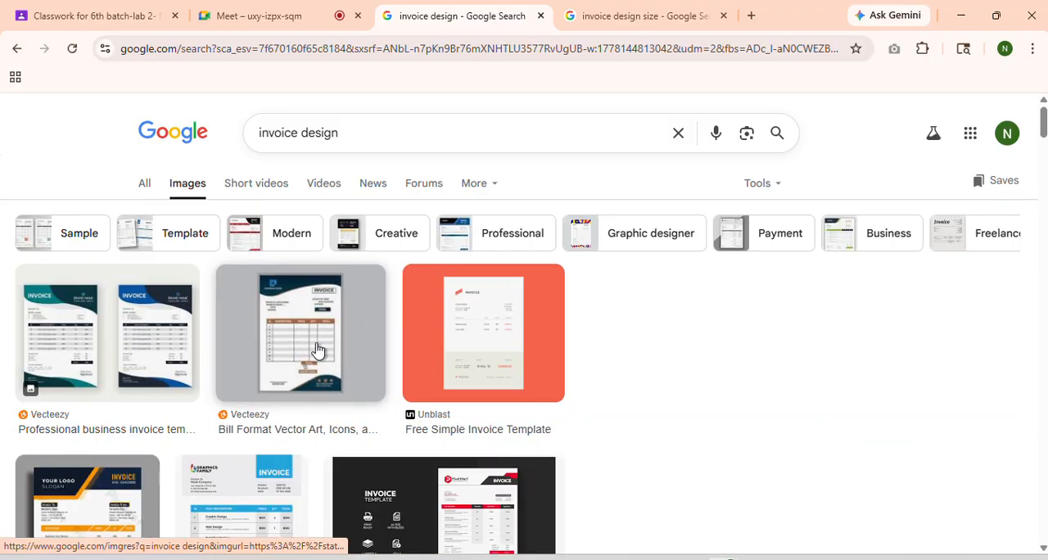
pyautogui.click(317, 351)
pyautogui.click(811, 367)
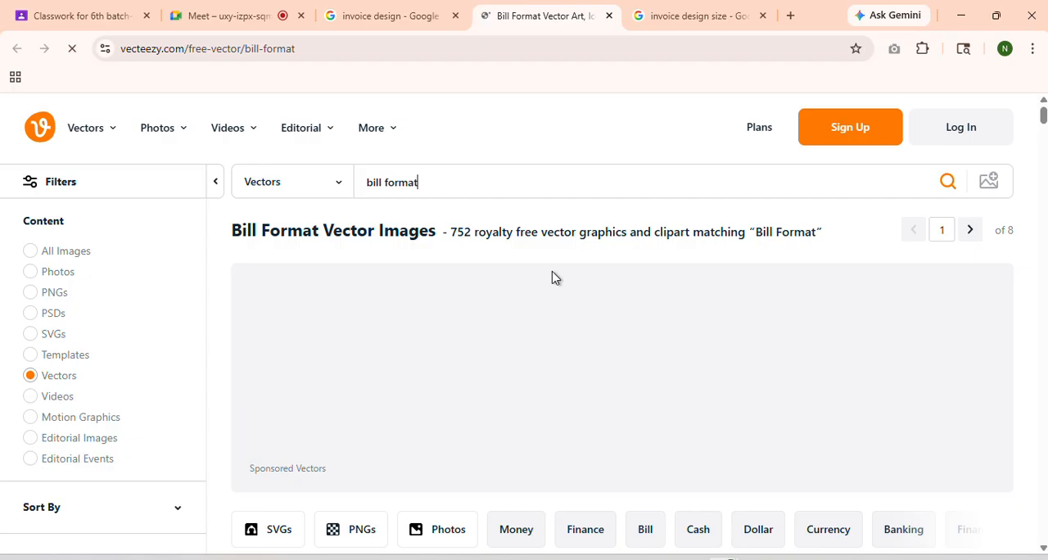
pyautogui.scroll(-4, 451, 282)
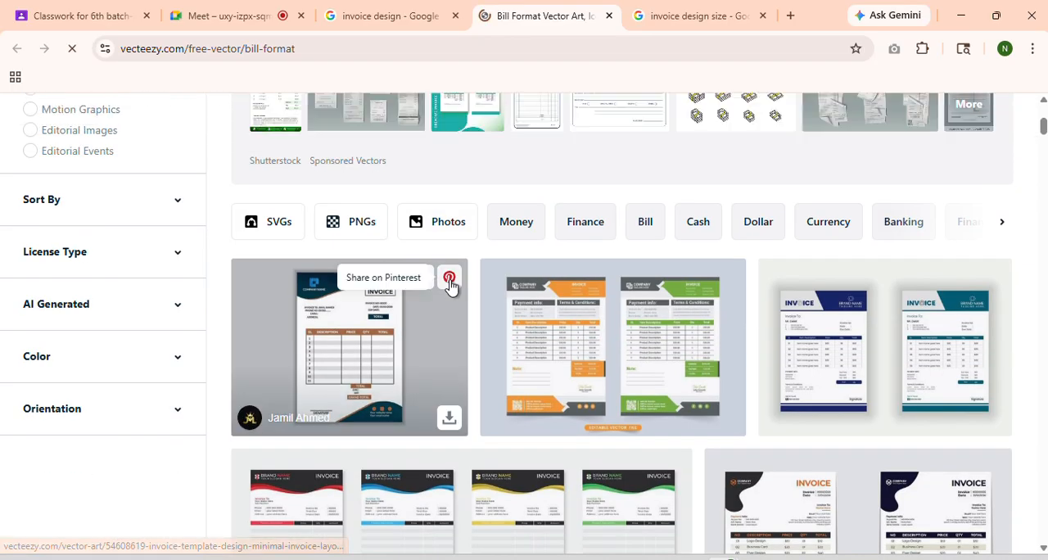
pyautogui.click(393, 362)
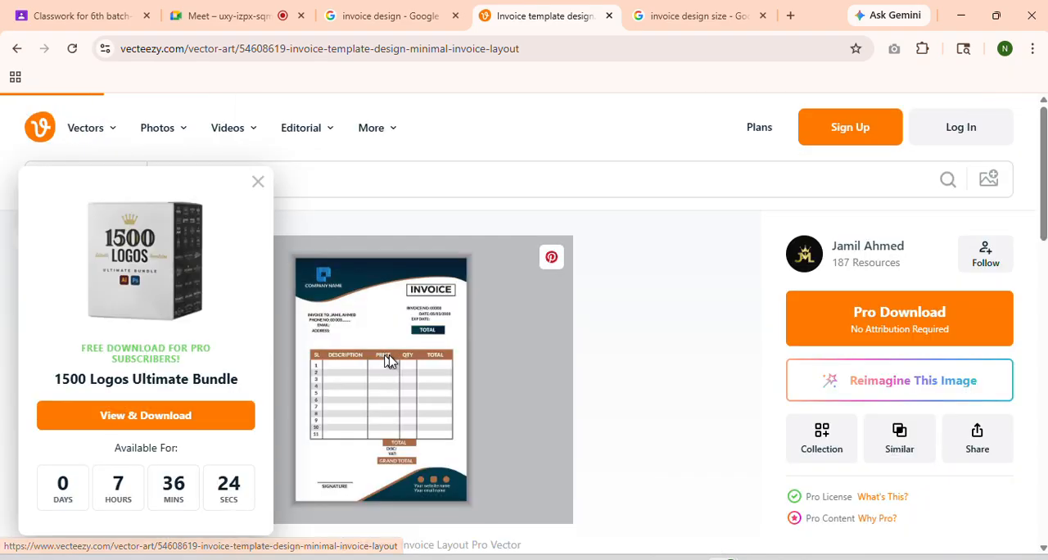
# Close the logo bundle pop-up and take a screen snip of just the invoice sheet in the template preview
pyautogui.click(259, 182)
pyautogui.scroll(-4, 437, 372)
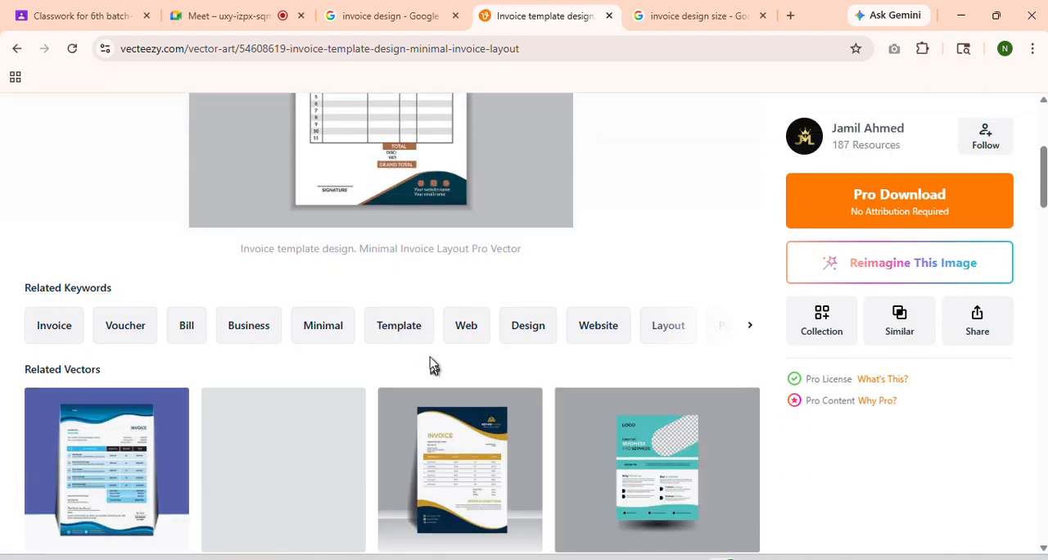
pyautogui.scroll(4, 430, 364)
pyautogui.scroll(-1, 435, 398)
pyautogui.scroll(-1, 436, 400)
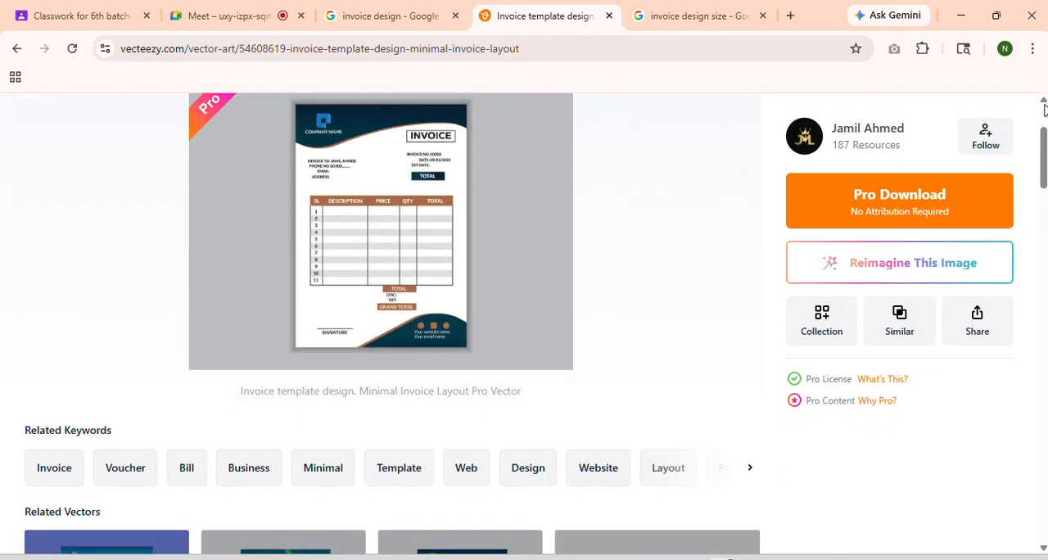
pyautogui.scroll(2, 1043, 105)
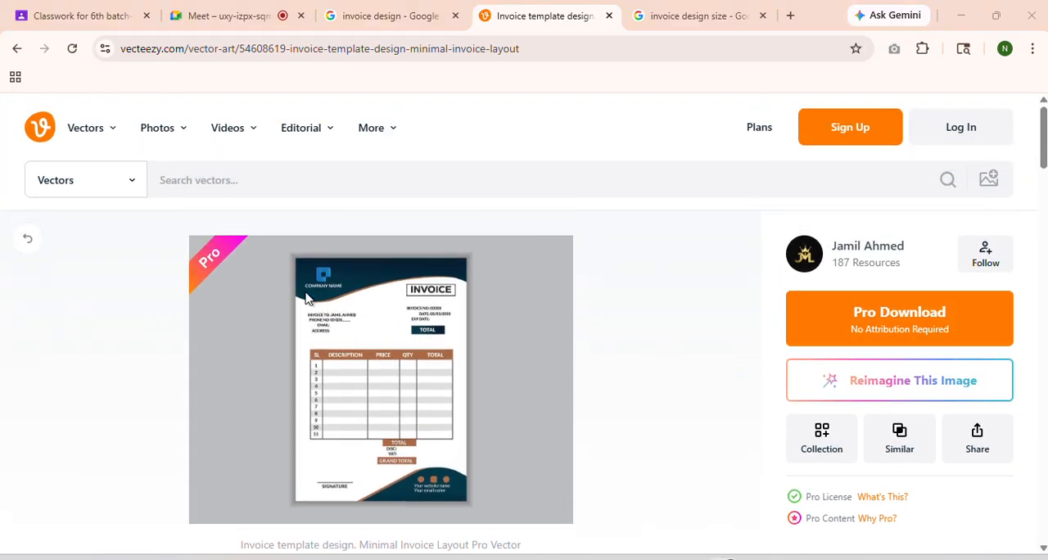
pyautogui.press('super+shift+s')
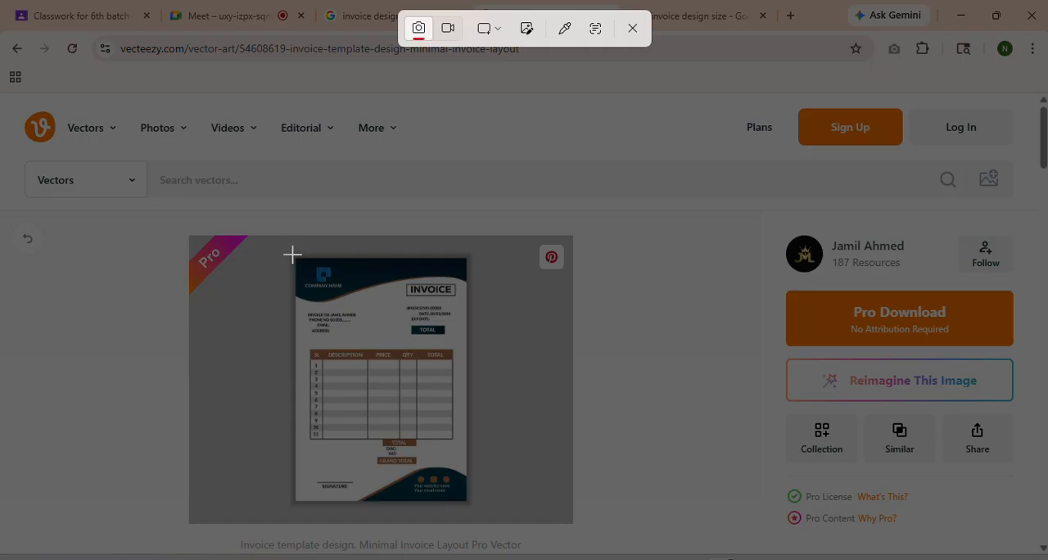
pyautogui.moveTo(292, 256); pyautogui.dragTo(472, 506)
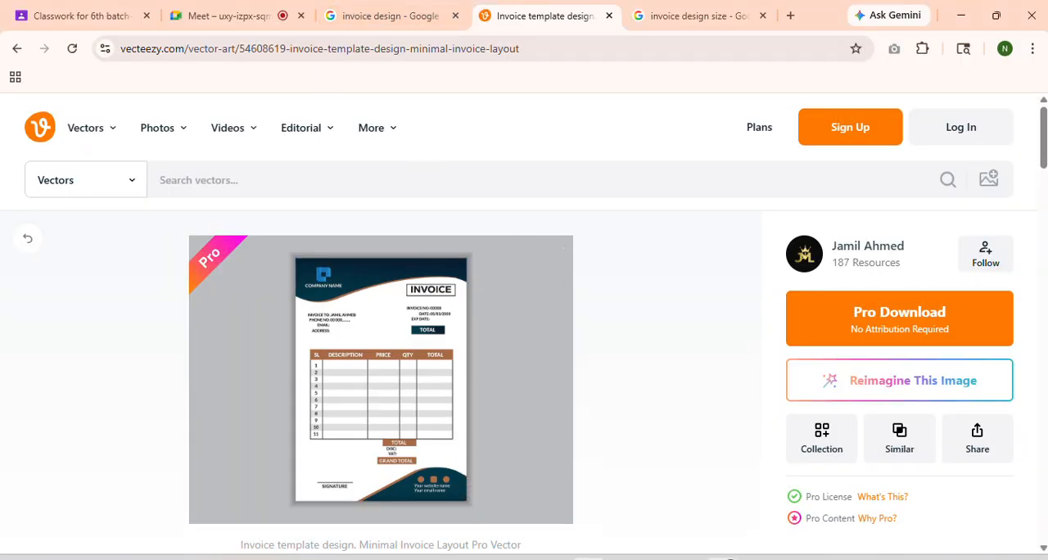
# Switch to Illustrator, paste the invoice snip and delete the blurry enlarged navy-and-brown invoice image
pyautogui.click(586, 547)
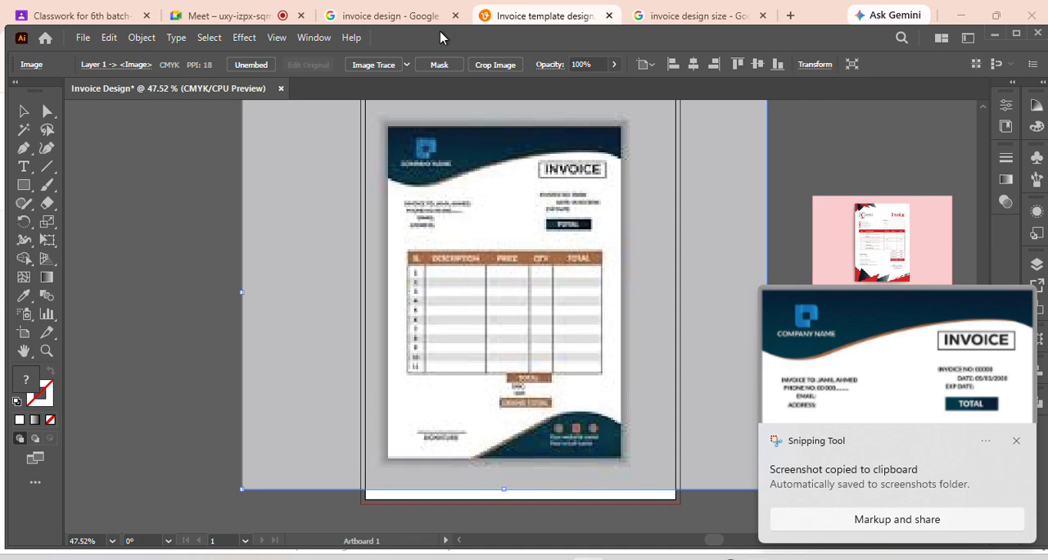
pyautogui.hotkey('ctrl', 'v')
pyautogui.click(498, 263)
pyautogui.press('Delete')
# Enlarge the pasted invoice snip to roughly the artboard's size and place it just left of the artboard as a reference
pyautogui.moveTo(154, 350); pyautogui.dragTo(445, 295)
pyautogui.moveTo(550, 360); pyautogui.dragTo(651, 494)
pyautogui.moveTo(548, 339); pyautogui.dragTo(339, 384)
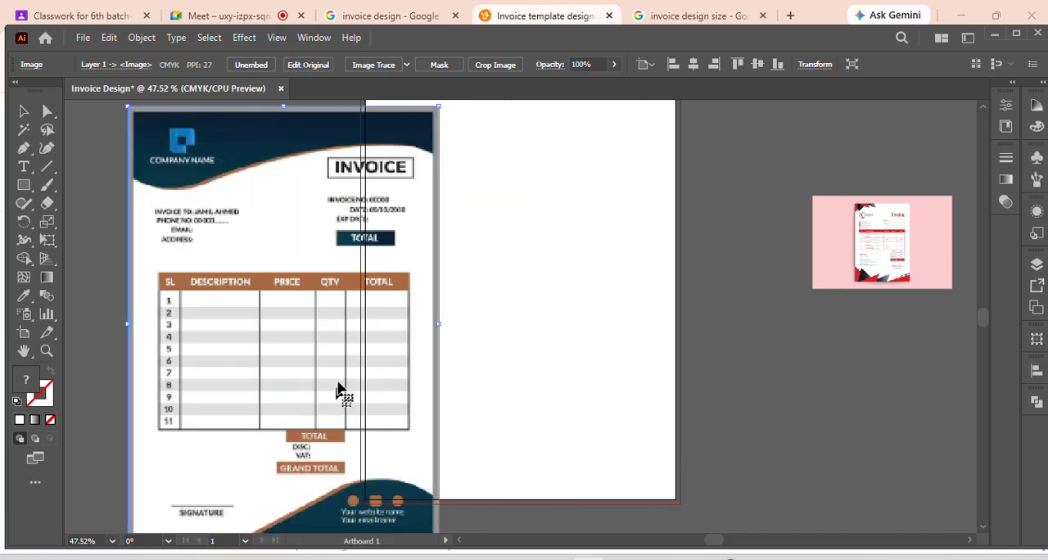
pyautogui.scroll(1, 338, 383)
pyautogui.hotkey('ctrl', '-')
pyautogui.moveTo(284, 407); pyautogui.dragTo(189, 370)
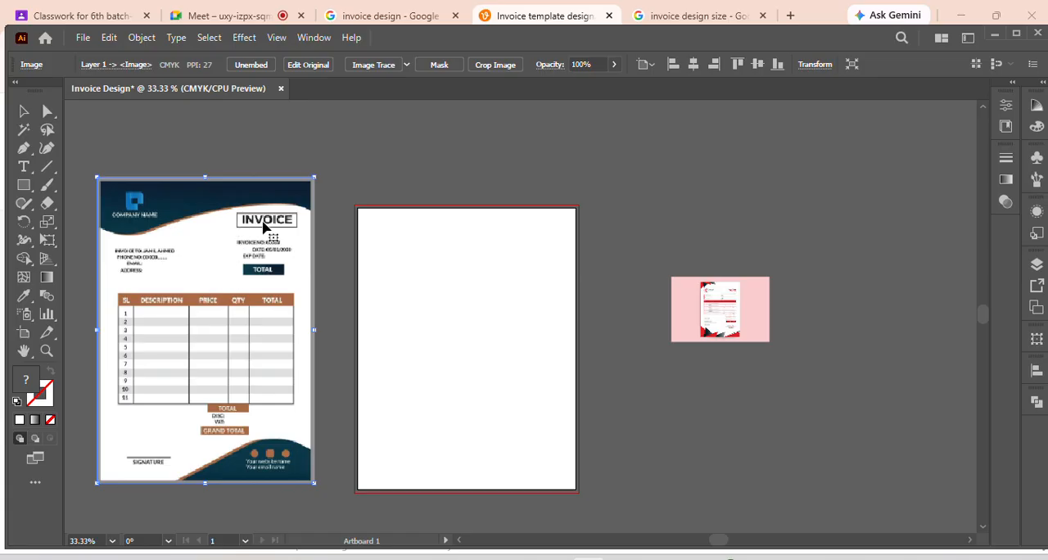
pyautogui.scroll(1, 258, 268)
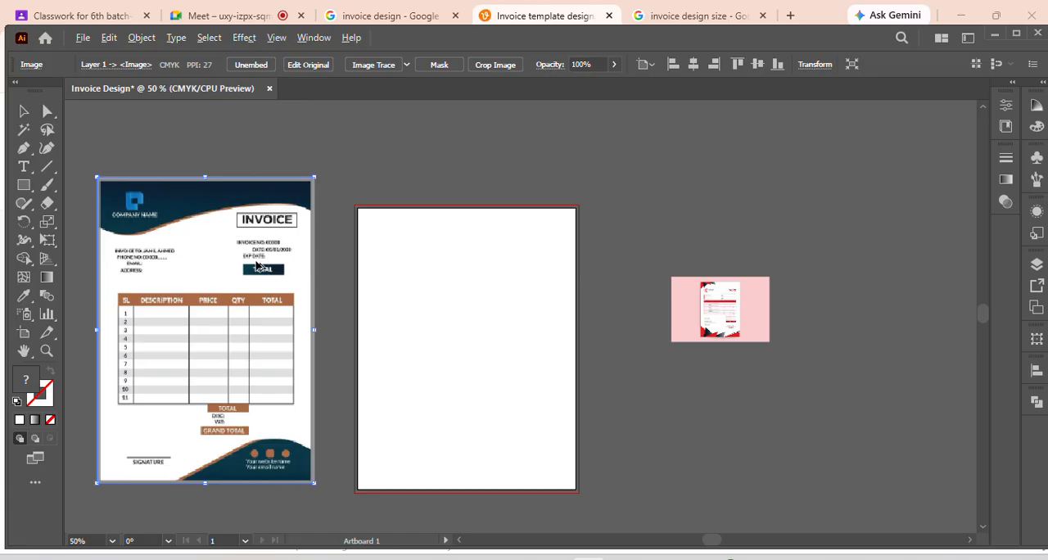
# Move the navy-and-brown invoice reference closer to the artboard and level with it, and shift the pink invoice image further away
pyautogui.moveTo(249, 279); pyautogui.dragTo(267, 278)
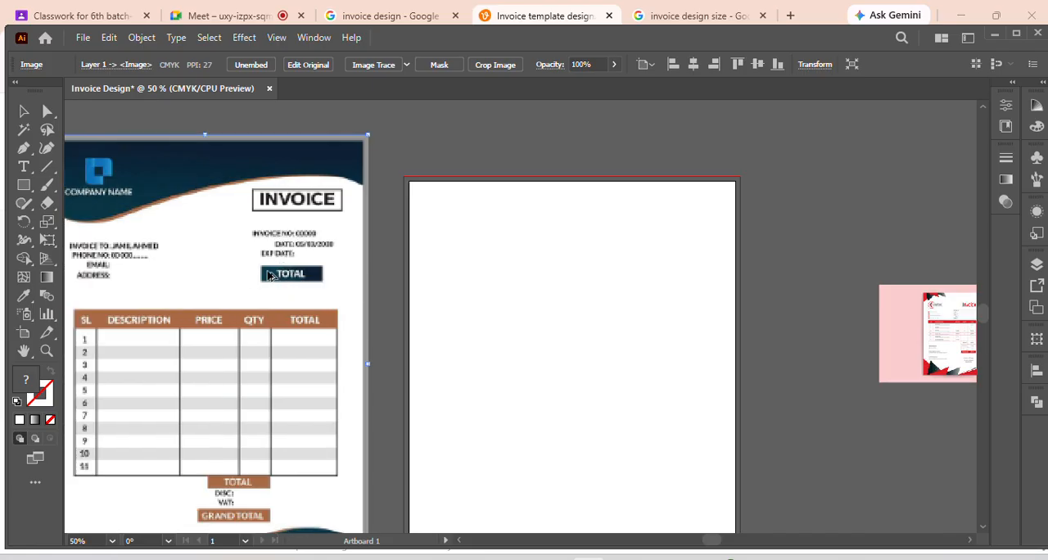
pyautogui.scroll(-1, 268, 279)
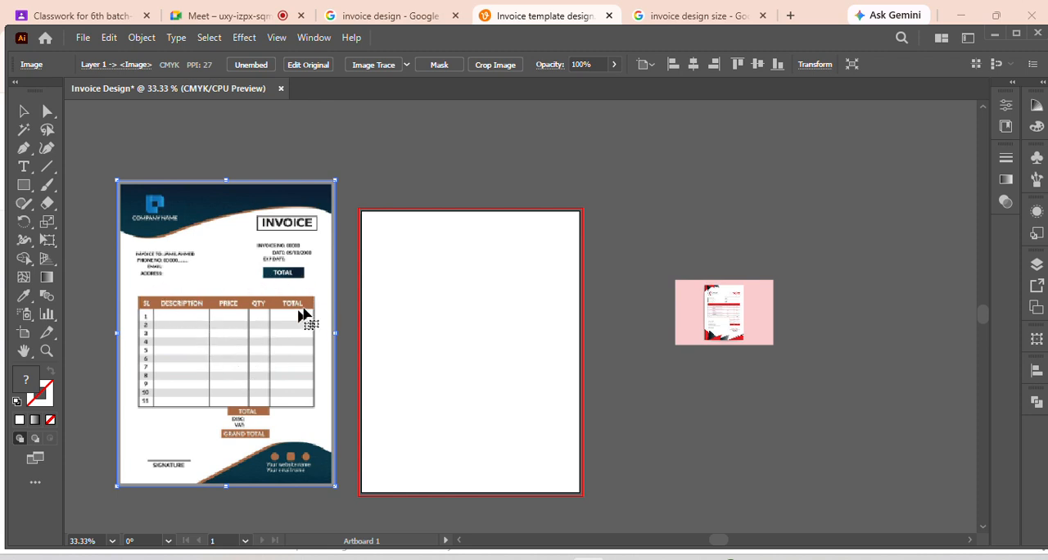
pyautogui.moveTo(698, 321); pyautogui.dragTo(730, 321)
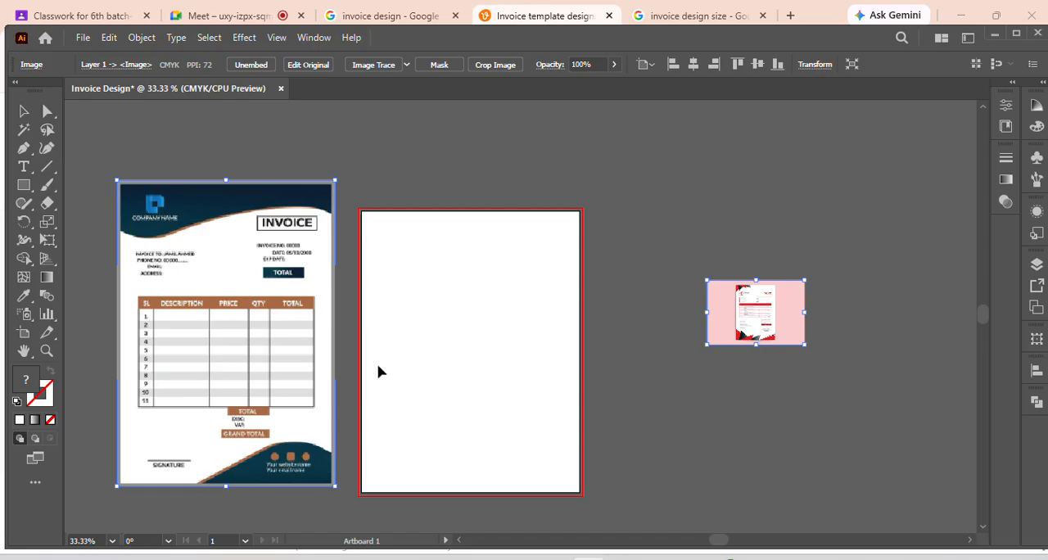
pyautogui.moveTo(180, 270); pyautogui.dragTo(181, 292)
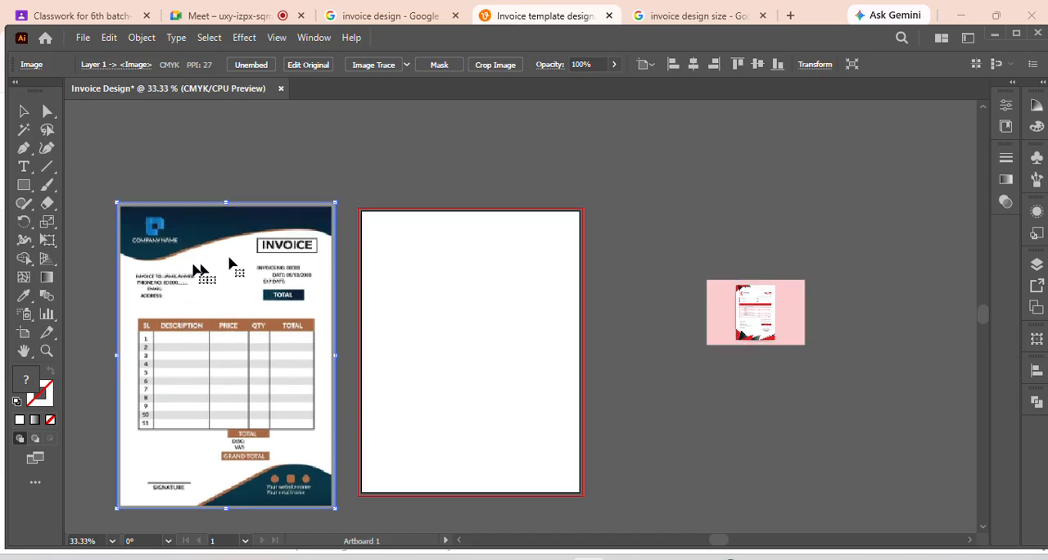
# Draw a closed practice shape with the Pen tool, waving between the artboard's two top corners and returning through a point about 3.4 in down
pyautogui.click(23, 148)
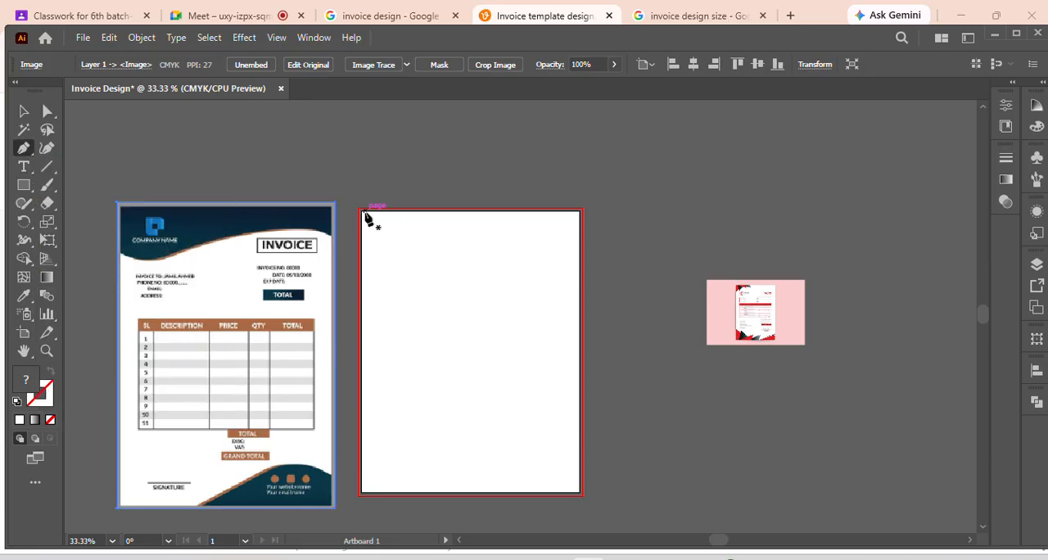
pyautogui.scroll(1, 370, 327)
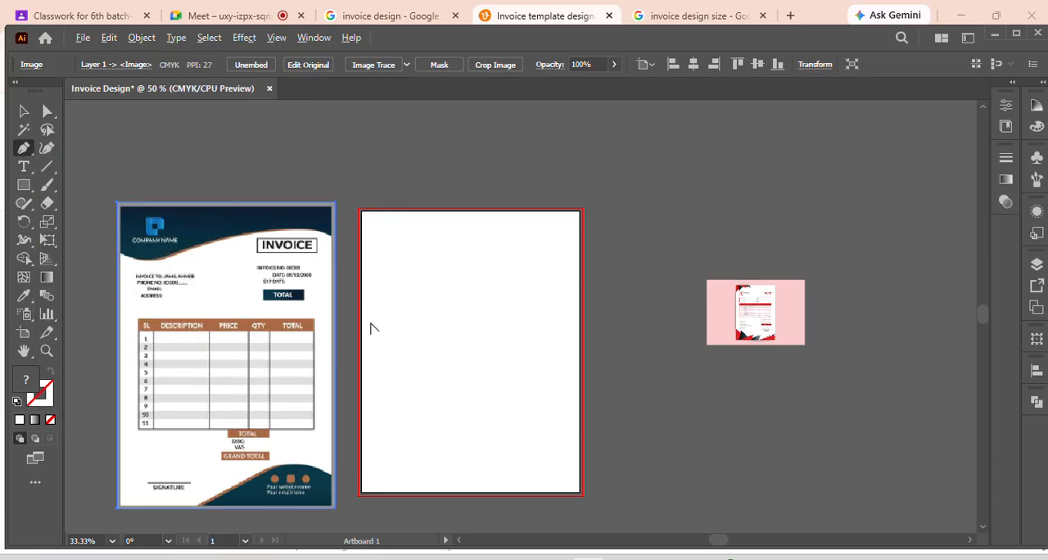
pyautogui.scroll(-3, 373, 326)
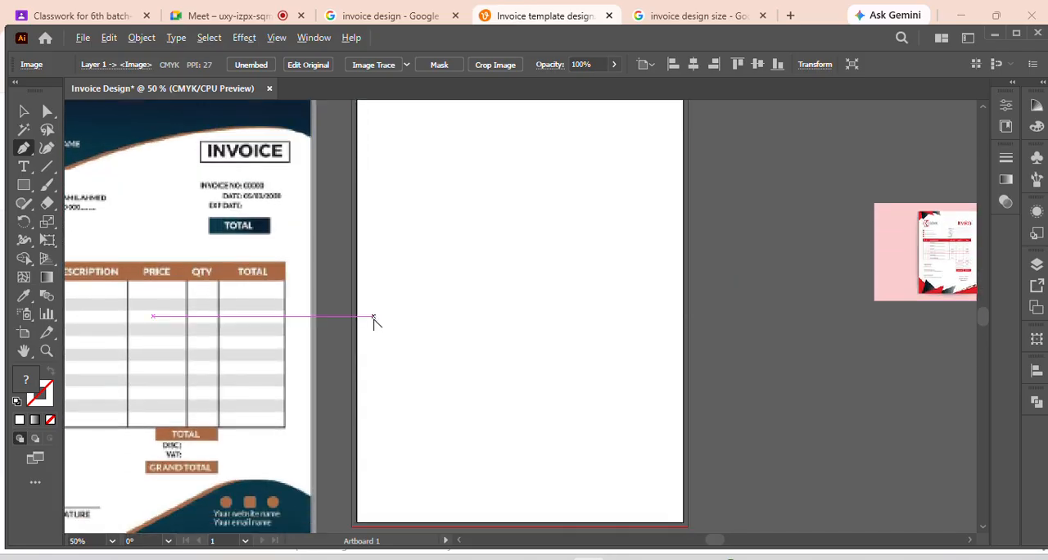
pyautogui.scroll(-1, 373, 319)
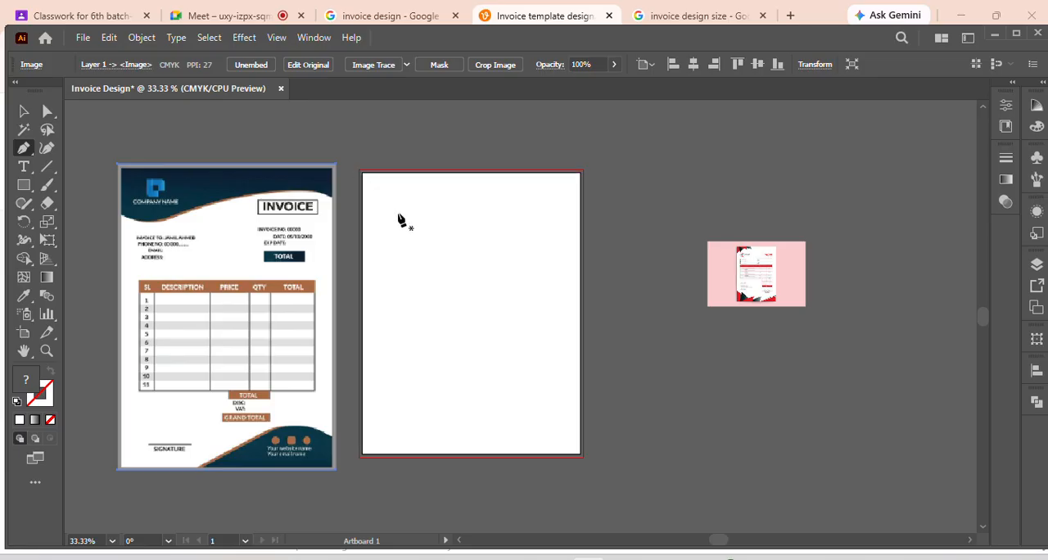
pyautogui.scroll(1, 399, 219)
pyautogui.scroll(-1, 399, 218)
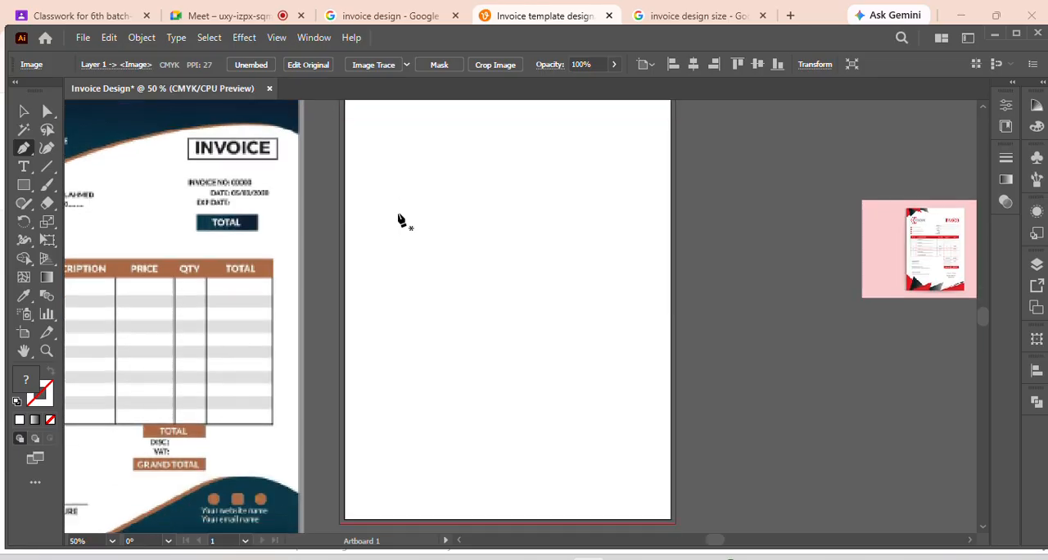
pyautogui.scroll(1, 399, 219)
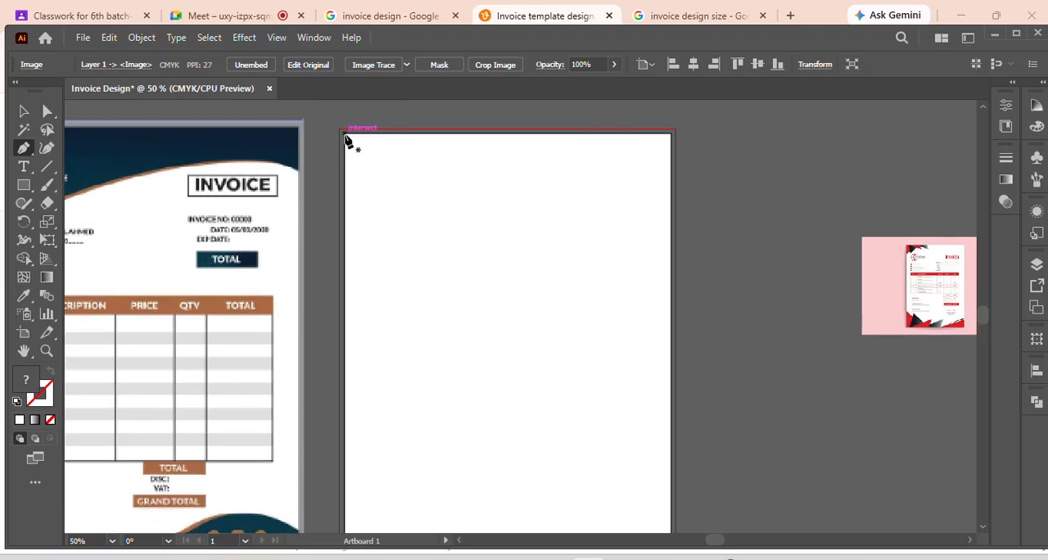
pyautogui.moveTo(346, 138); pyautogui.dragTo(363, 175)
pyautogui.moveTo(550, 139); pyautogui.dragTo(614, 118)
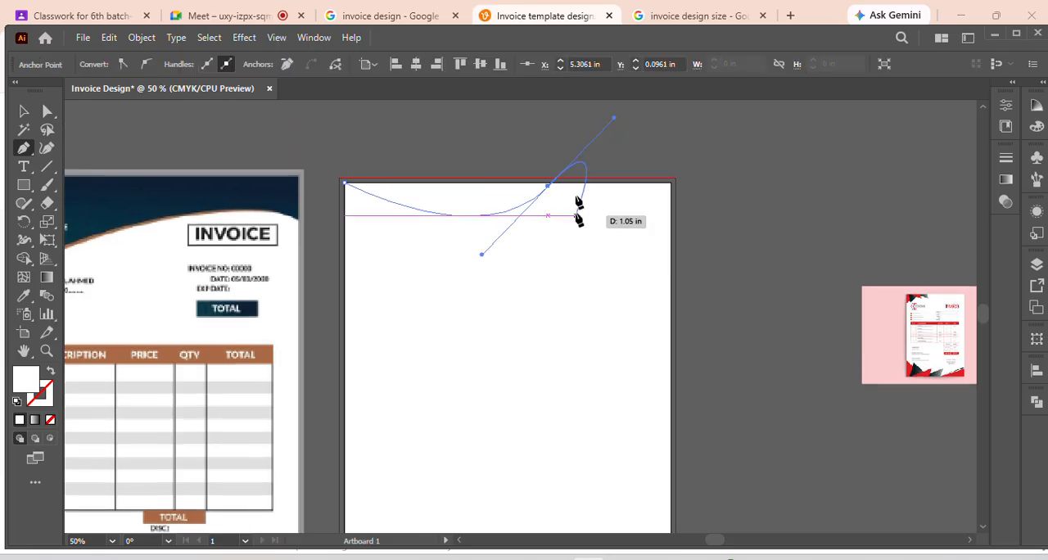
pyautogui.click(671, 184)
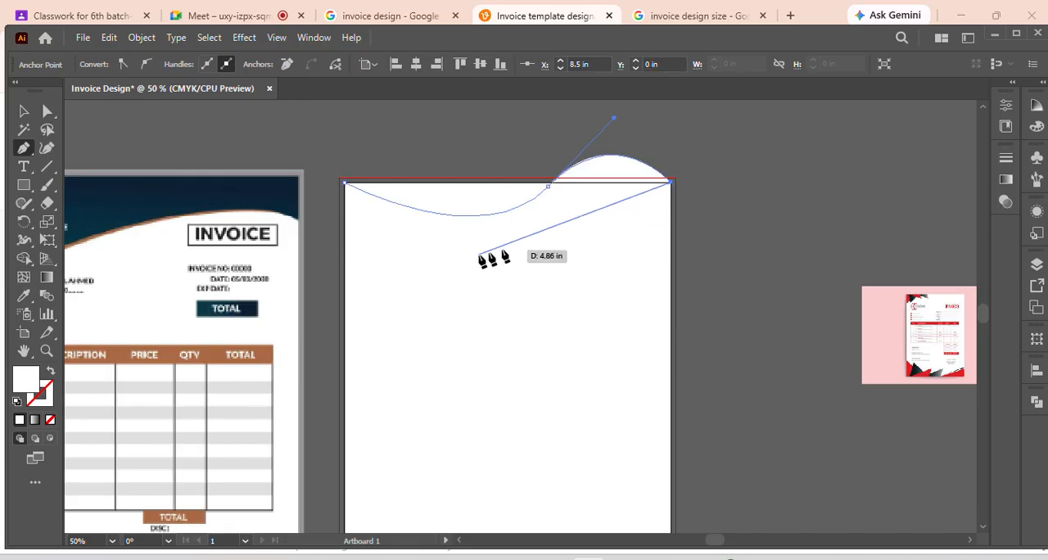
pyautogui.click(537, 311)
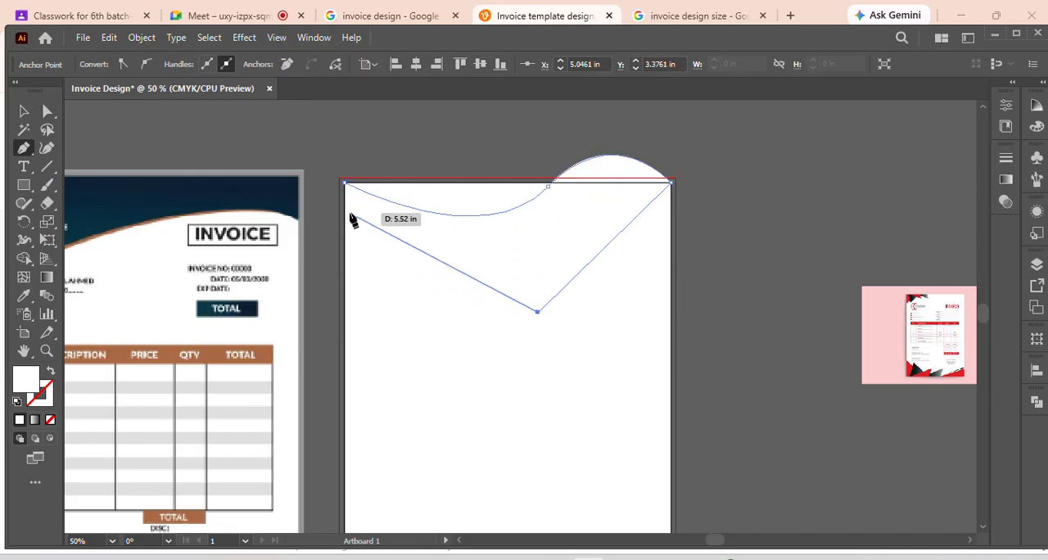
pyautogui.click(346, 183)
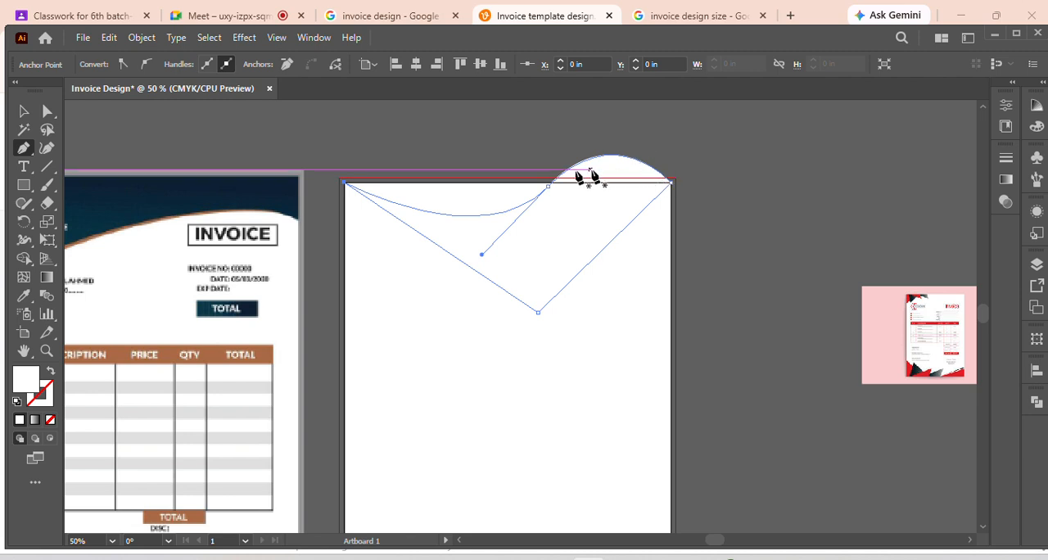
pyautogui.click(23, 111)
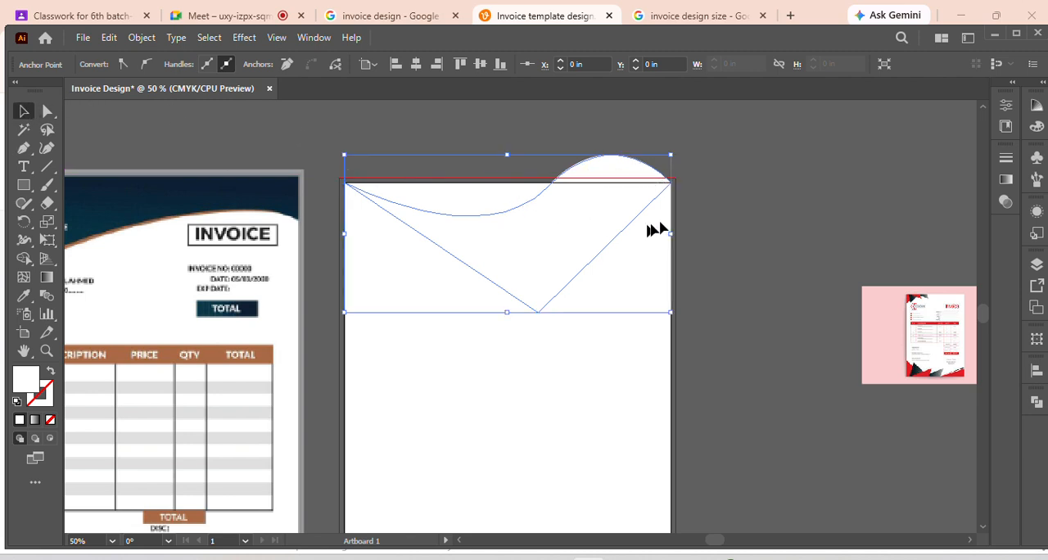
pyautogui.click(717, 217)
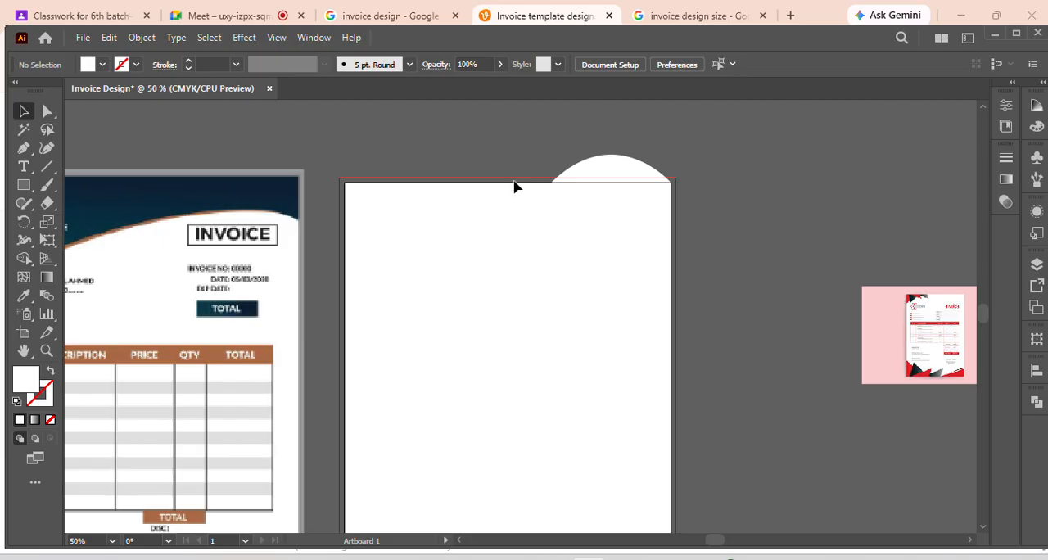
# Fill the wavy practice shape with the dark green swatch and deselect it
pyautogui.click(628, 206)
pyautogui.click(87, 68)
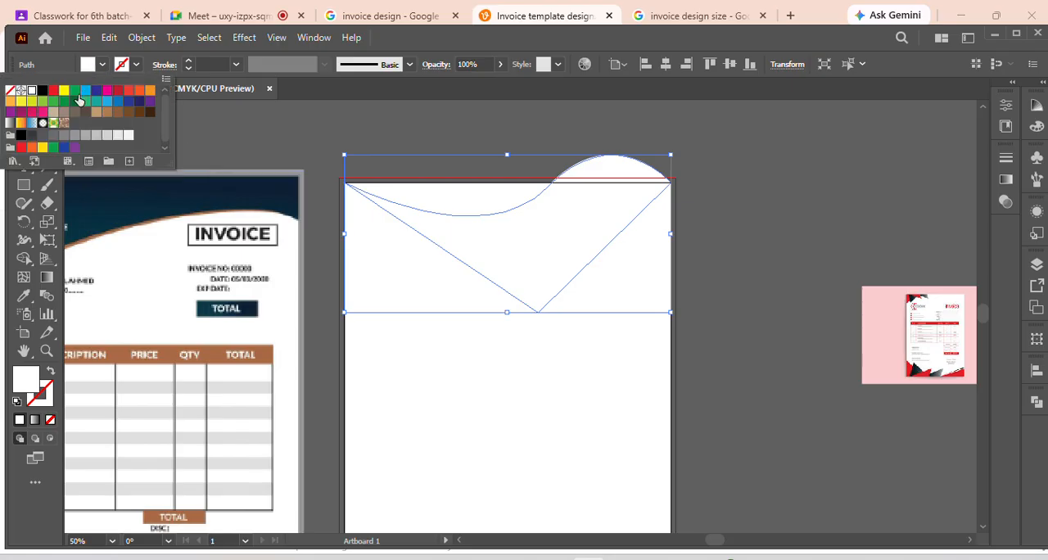
pyautogui.click(75, 101)
pyautogui.click(784, 200)
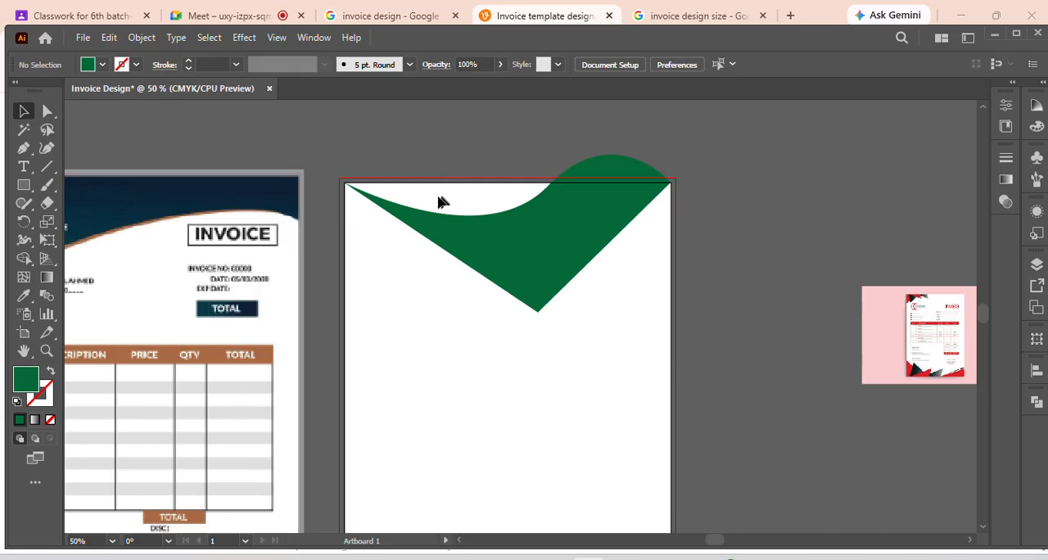
# Delete the green practice shape and move the navy-and-brown invoice reference slightly closer to the artboard
pyautogui.click(554, 263)
pyautogui.press('Delete')
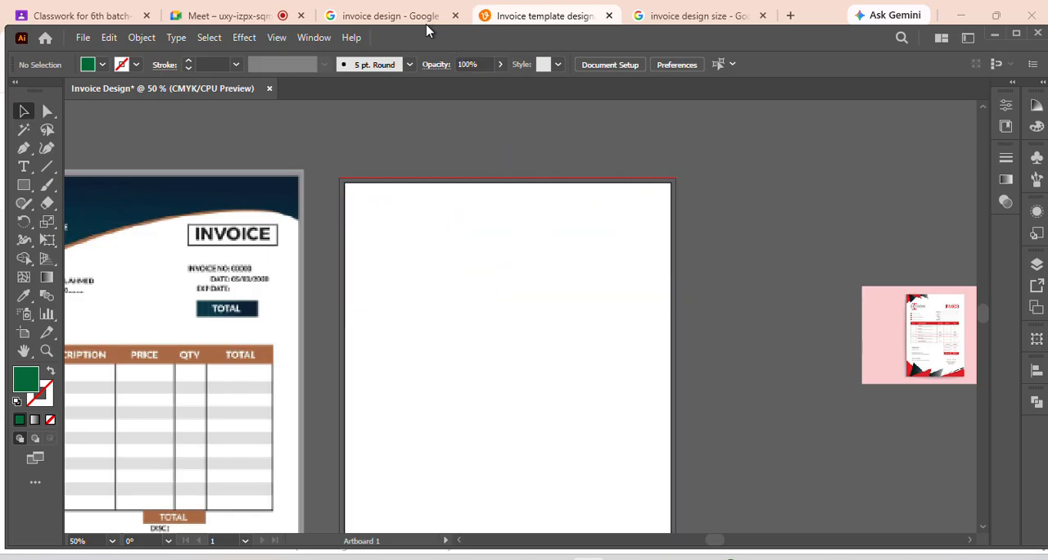
pyautogui.moveTo(226, 262); pyautogui.dragTo(252, 256)
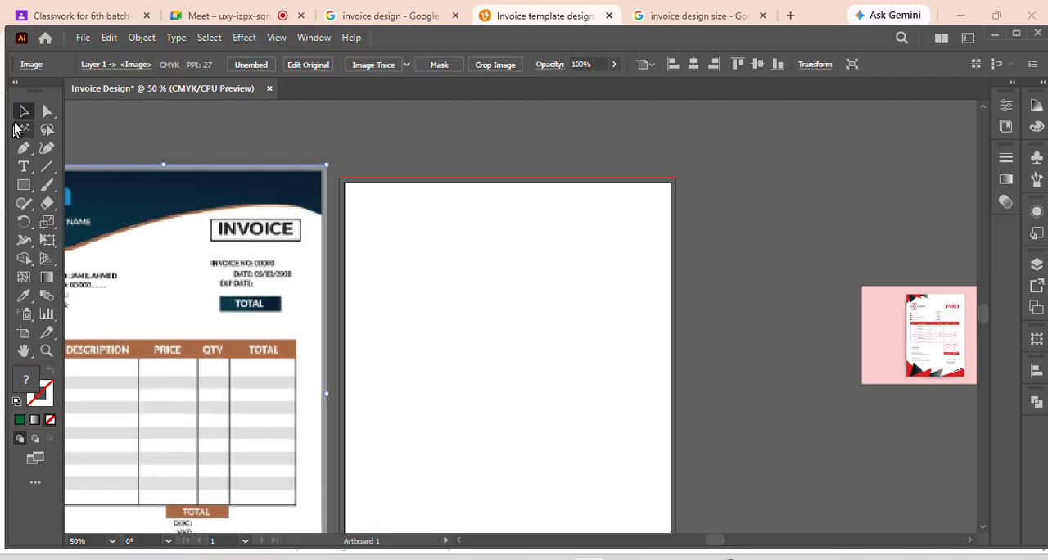
# Draw a green header along the artboard's top with the Pen tool, its wavy lower edge starting about 2.3 in down the left side
pyautogui.click(346, 186)
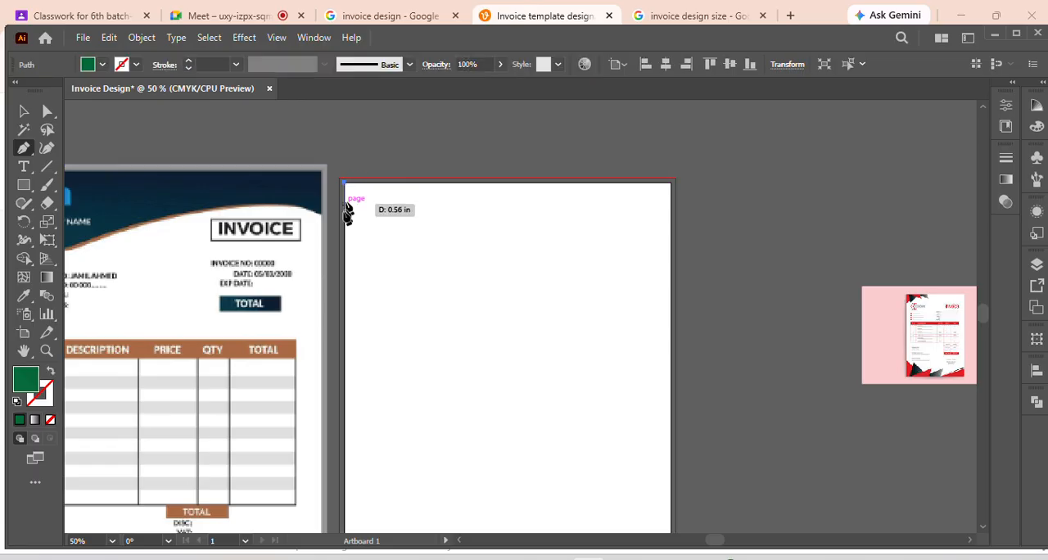
pyautogui.click(346, 270)
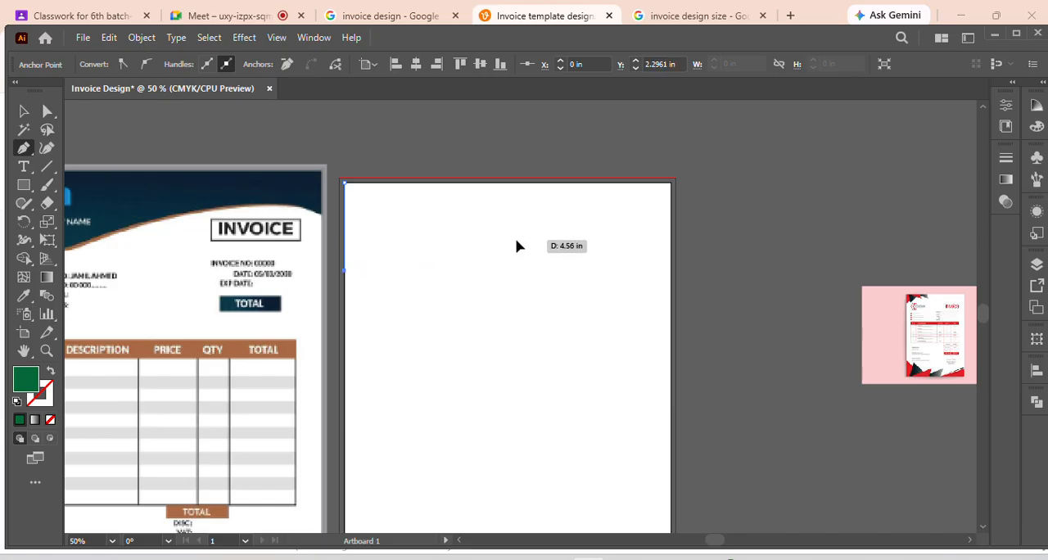
pyautogui.moveTo(517, 241); pyautogui.dragTo(629, 199)
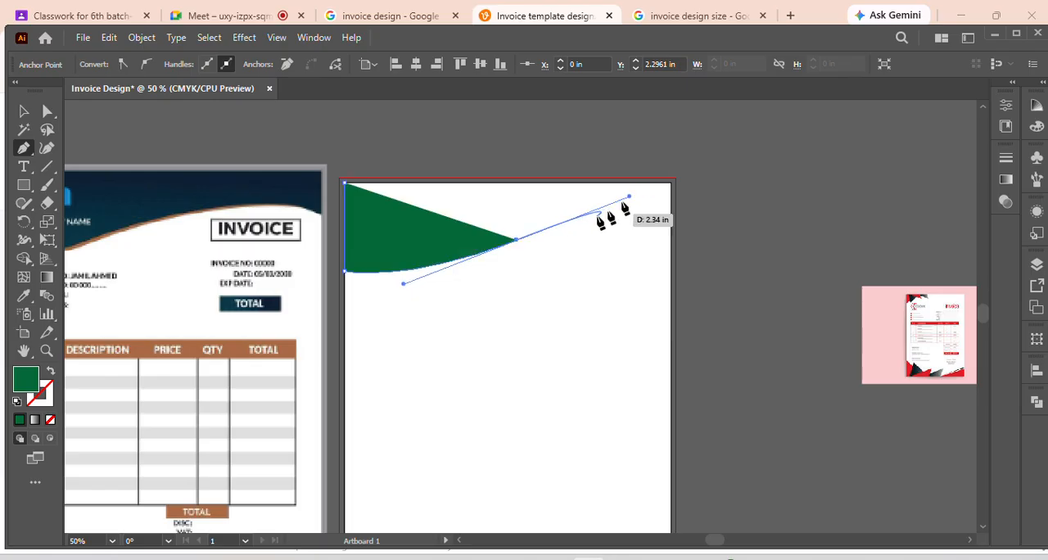
pyautogui.click(672, 228)
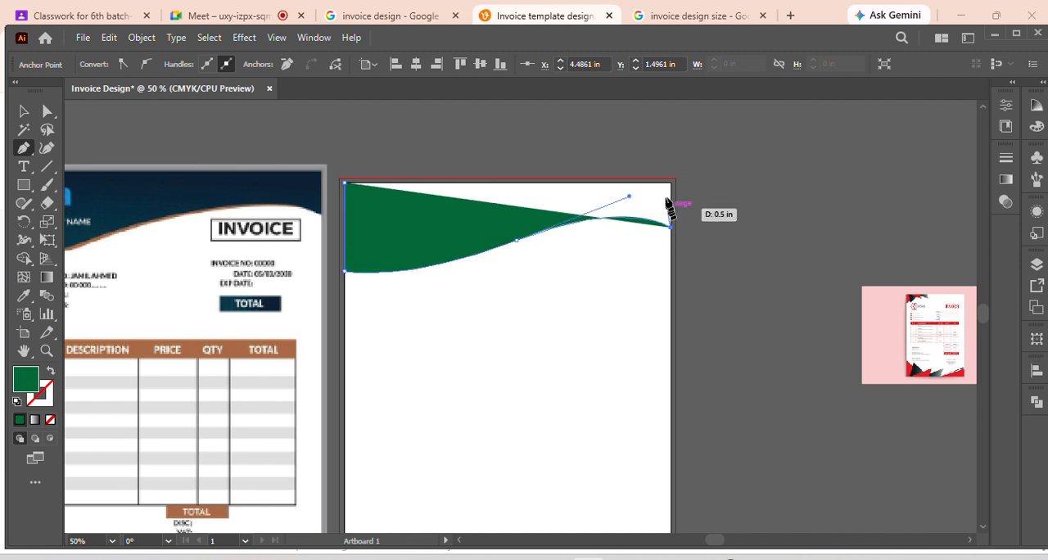
pyautogui.click(671, 184)
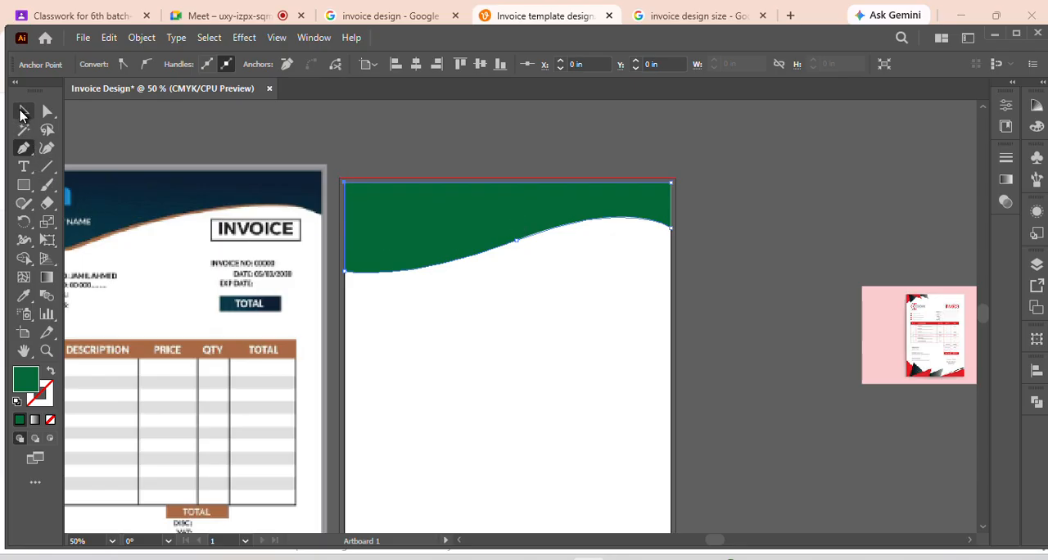
pyautogui.click(22, 113)
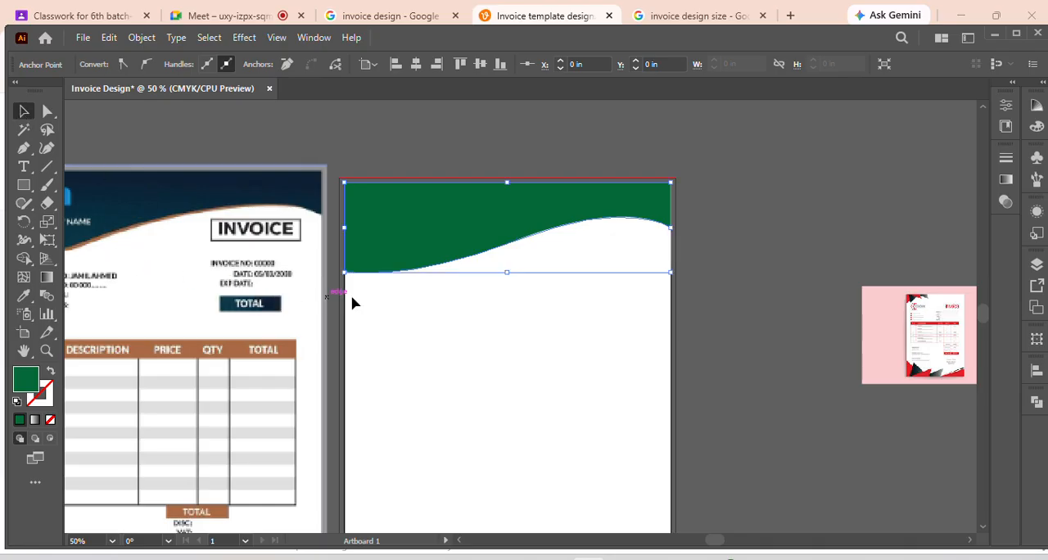
pyautogui.click(446, 323)
pyautogui.click(432, 247)
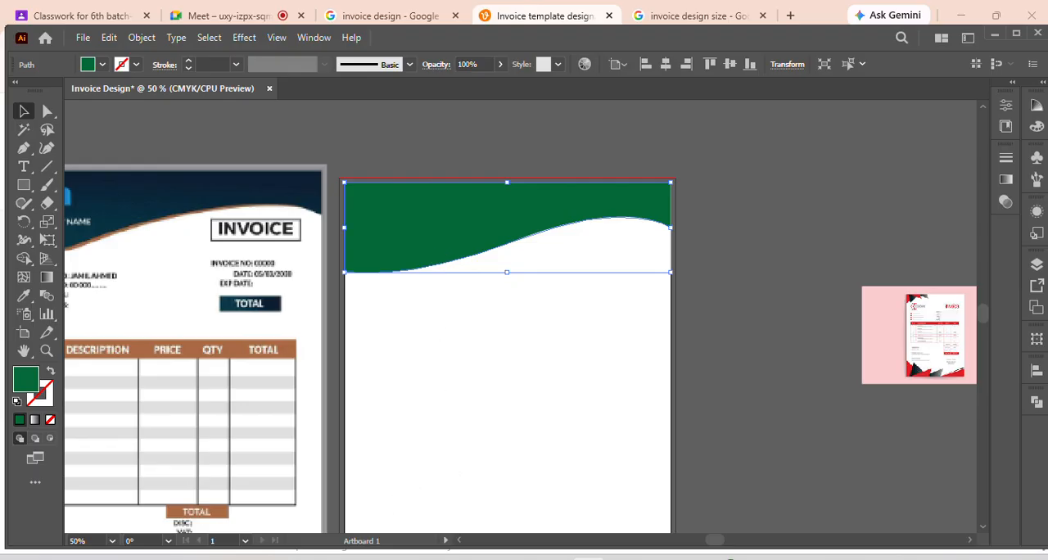
# Search Windows for the keyviz app and launch it
pyautogui.click(355, 556)
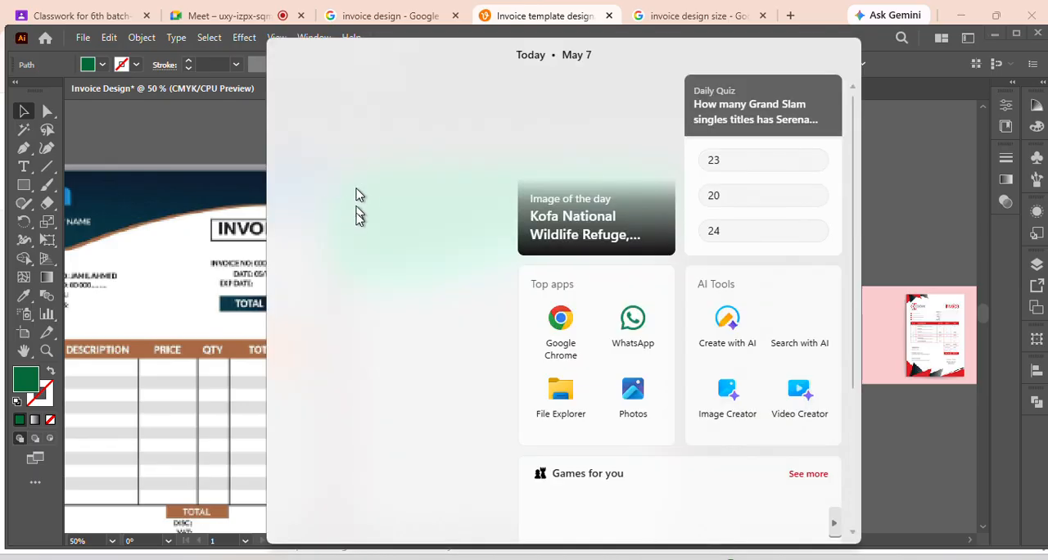
pyautogui.write('ke')
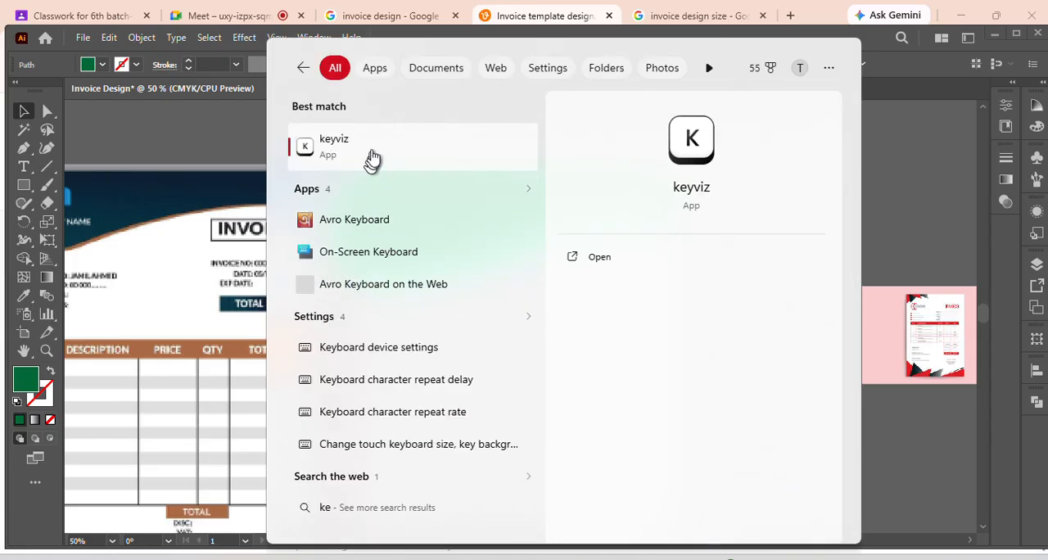
pyautogui.click(376, 148)
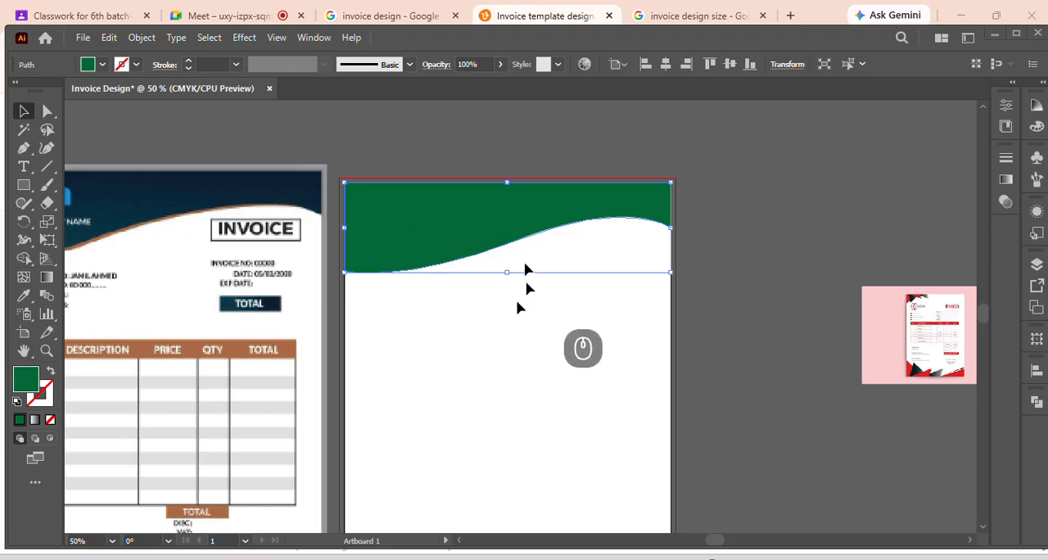
# Copy the green header wave, paste the duplicate in back and move it below the header on the artboard
pyautogui.click(704, 269)
pyautogui.click(477, 227)
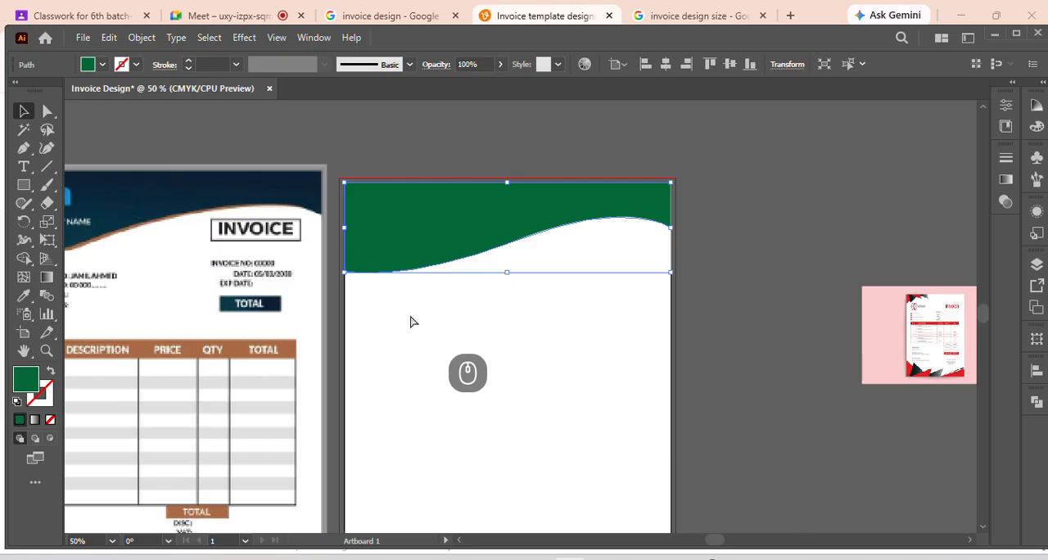
pyautogui.hotkey('ctrl', 'c')
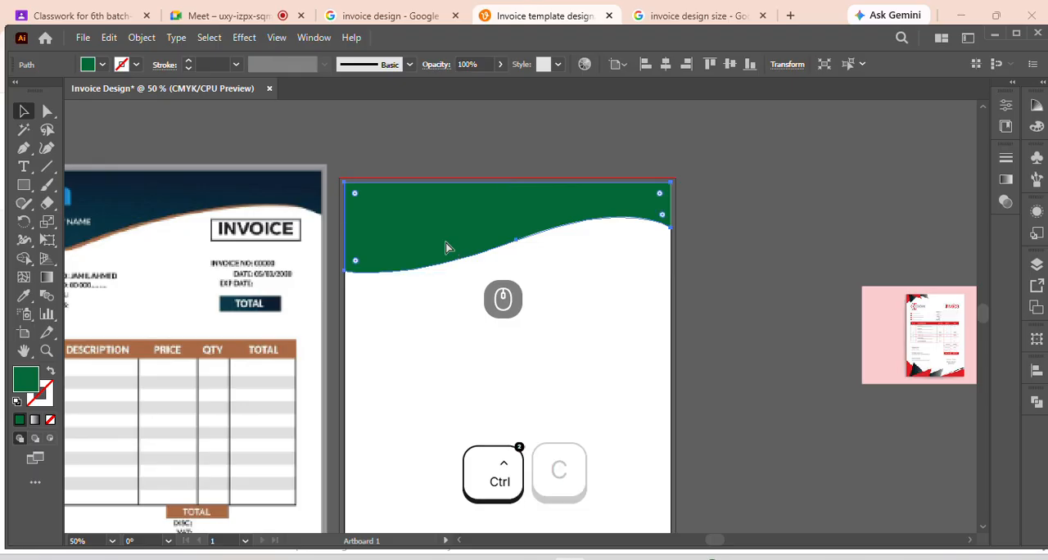
pyautogui.hotkey('ctrl', 'b')
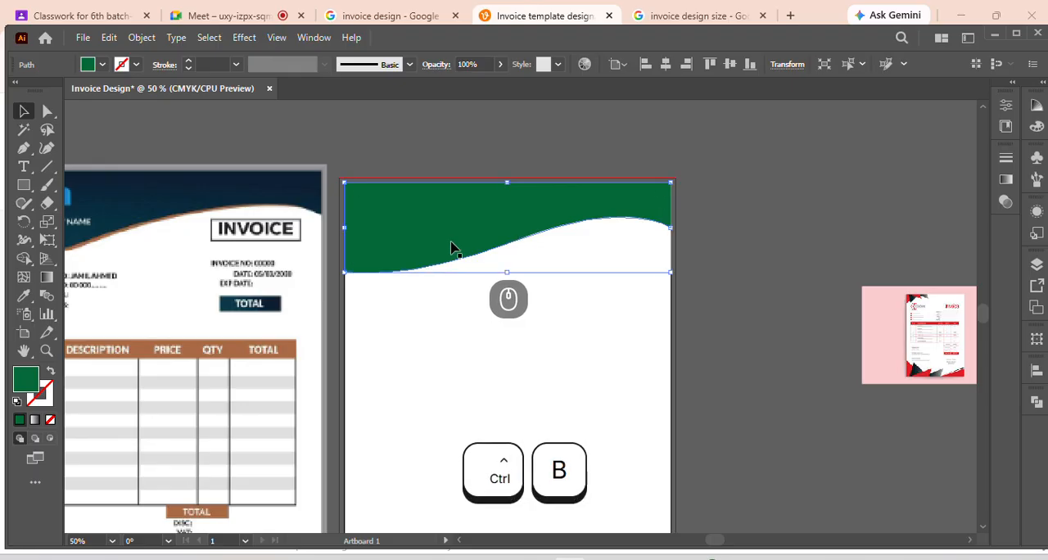
pyautogui.moveTo(451, 209); pyautogui.dragTo(663, 278)
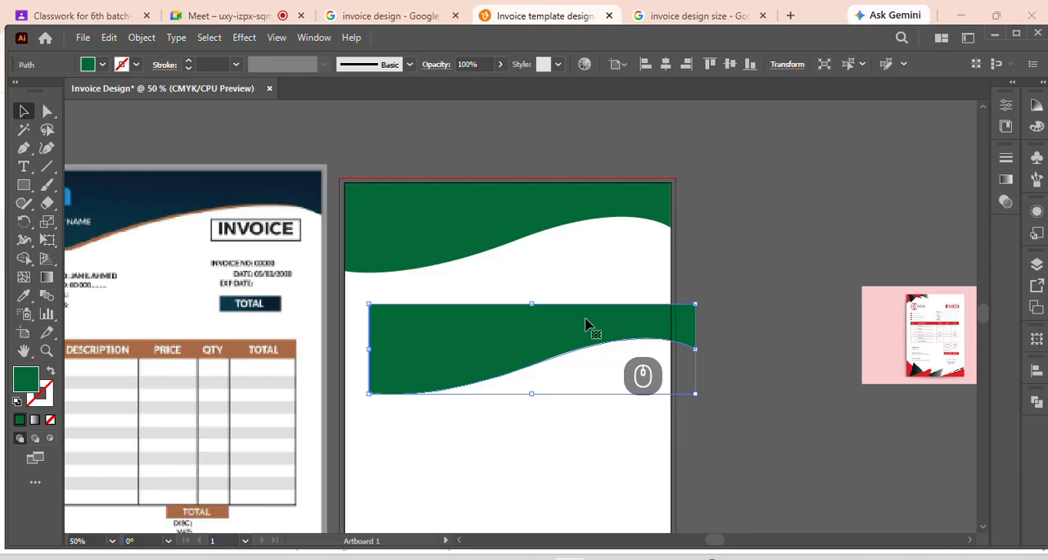
pyautogui.press('ctrl')
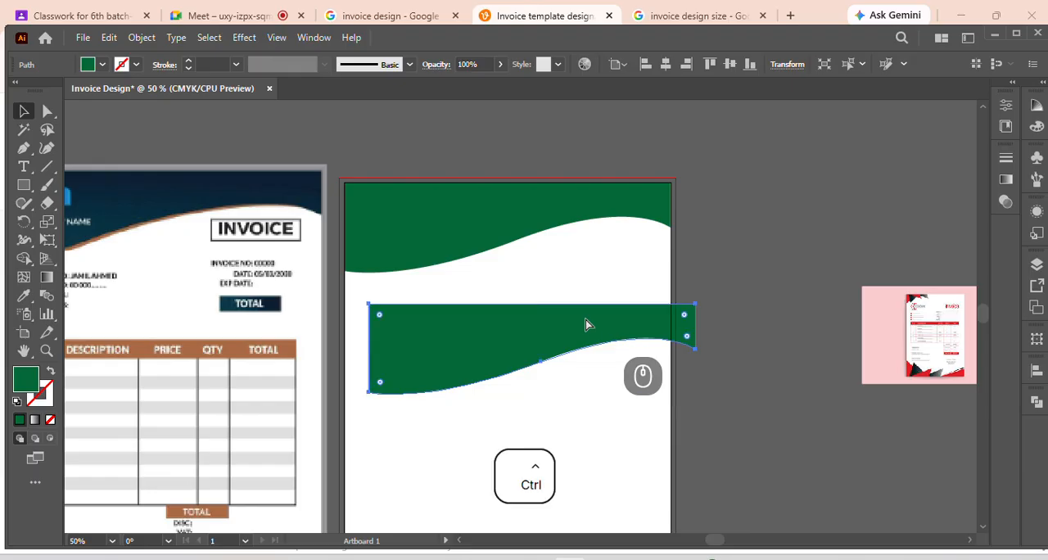
# Undo the duplicate's last placement, offset the copied wave slightly below the original header and fill it with mid grey
pyautogui.hotkey('ctrl', 'z')
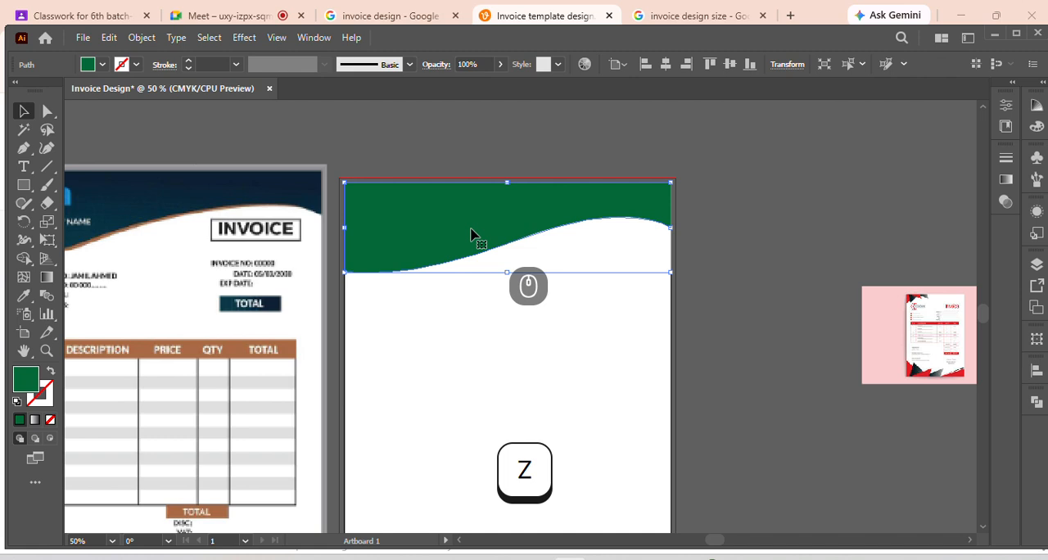
pyautogui.moveTo(471, 230); pyautogui.dragTo(485, 239)
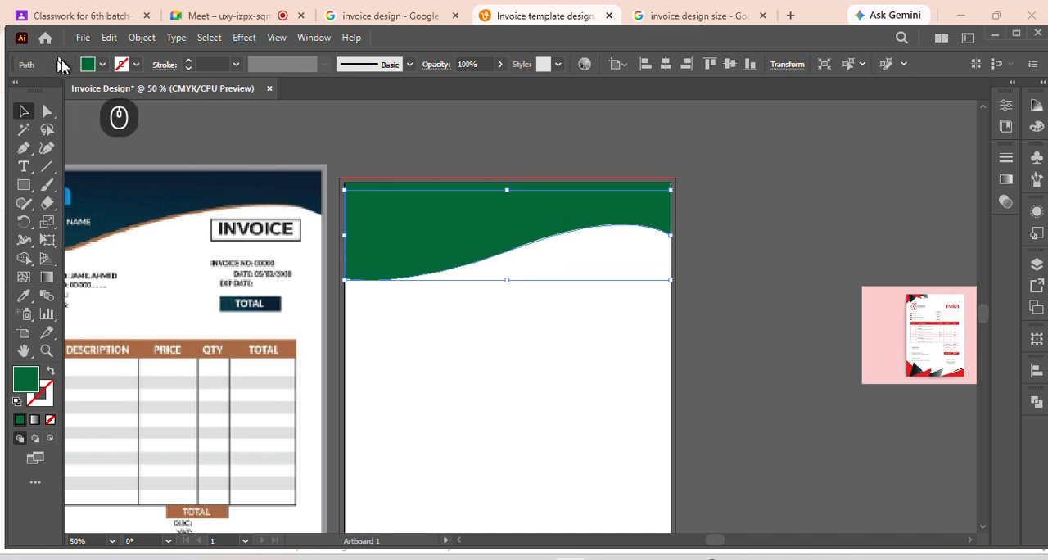
pyautogui.click(88, 65)
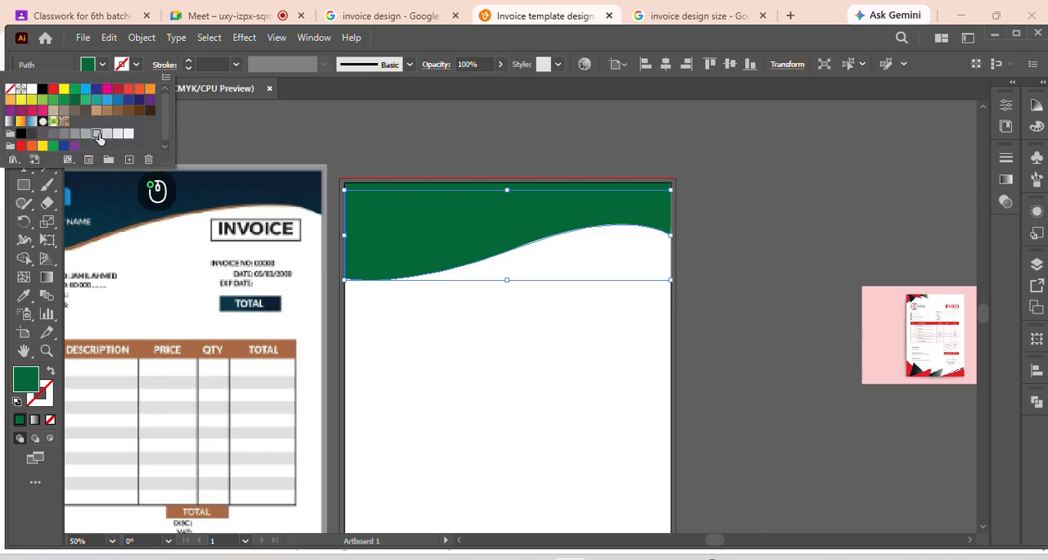
pyautogui.click(96, 133)
pyautogui.click(85, 134)
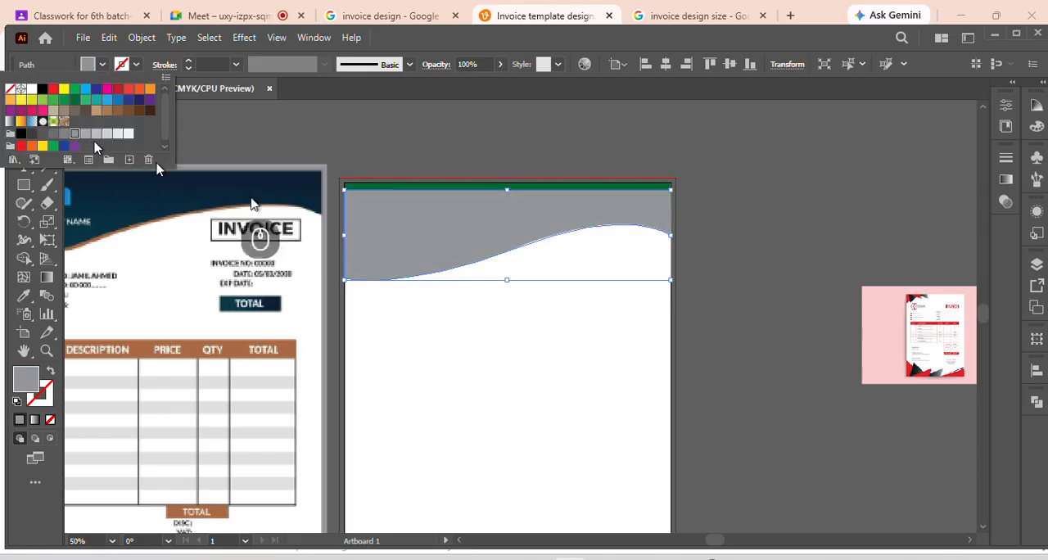
pyautogui.click(692, 239)
pyautogui.click(729, 235)
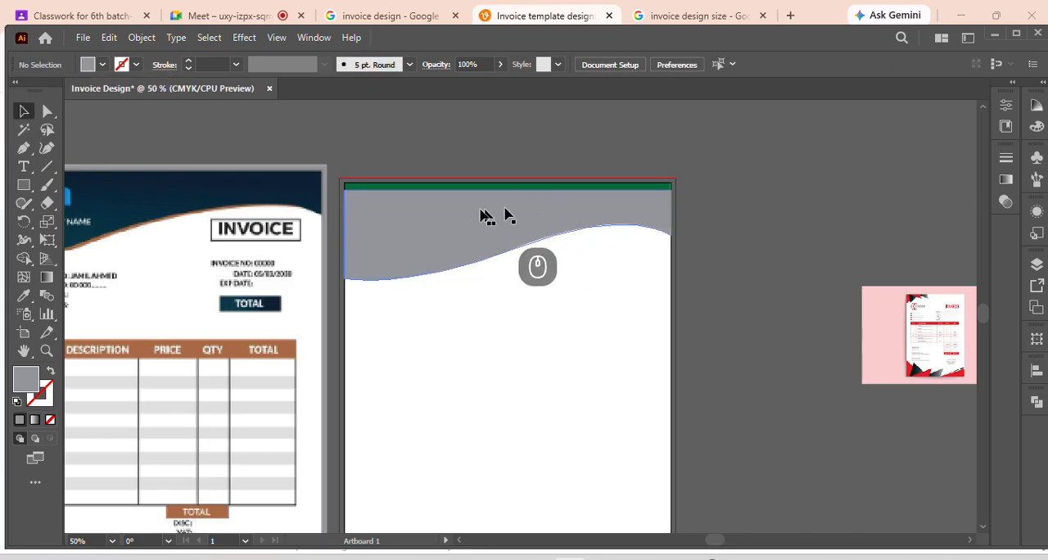
# Move the grey wave down over the green one and nudge the green wave a little below the artboard's top edge
pyautogui.moveTo(489, 199); pyautogui.dragTo(486, 213)
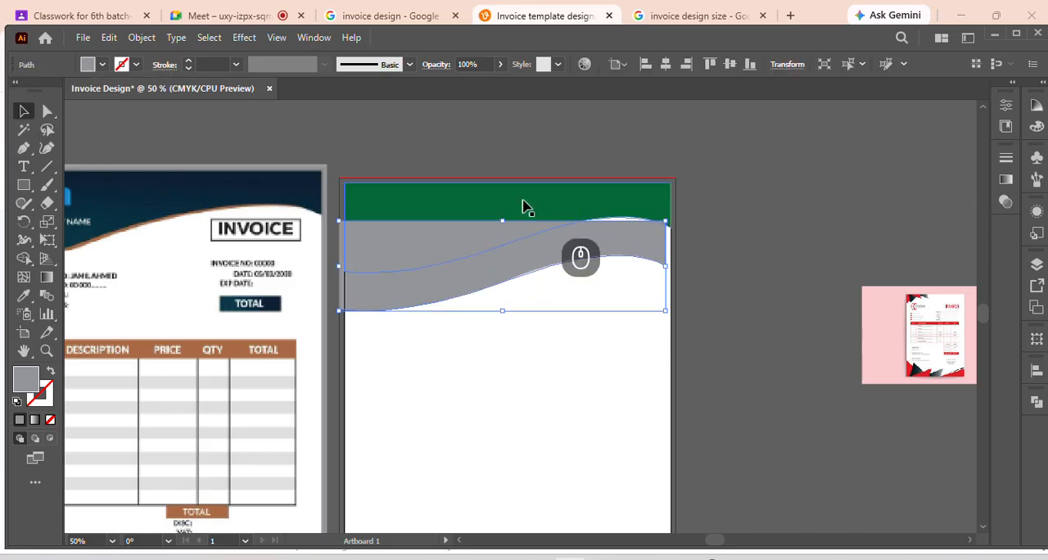
pyautogui.click(527, 206)
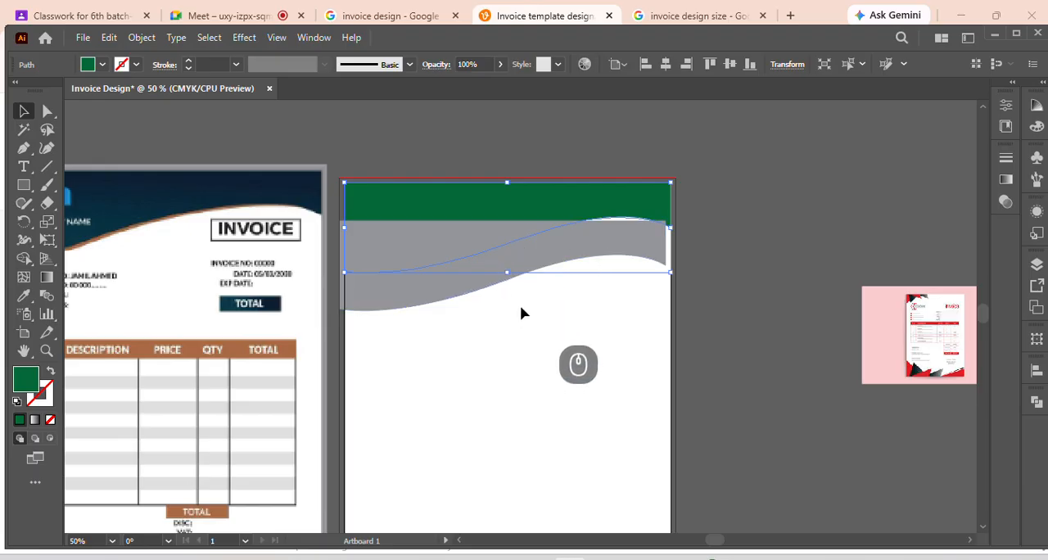
pyautogui.press('Down')
pyautogui.press('Down')
pyautogui.press('Down')
pyautogui.press('Down')
pyautogui.press('Down')
pyautogui.press('Down')
pyautogui.press('Down')
pyautogui.press('Down')
pyautogui.press('Down')
pyautogui.press('Down')
pyautogui.press('Down')
pyautogui.press('Down')
pyautogui.press('Down')
pyautogui.press('Down')
pyautogui.press('Down')
pyautogui.press('Down')
pyautogui.press('Down')
pyautogui.press('Down')
pyautogui.press('Down')
pyautogui.press('Down')
pyautogui.press('Down')
pyautogui.press('Down')
pyautogui.press('Down')
pyautogui.press('Down')
pyautogui.click(482, 337)
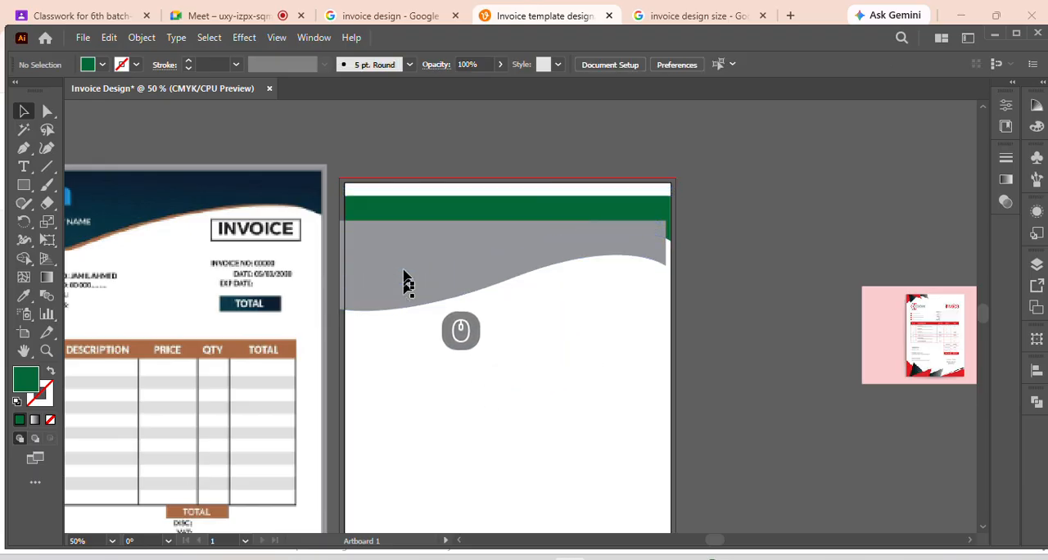
# Align the grey wave to the artboard's top edge and centre it horizontally on the artboard
pyautogui.click(407, 278)
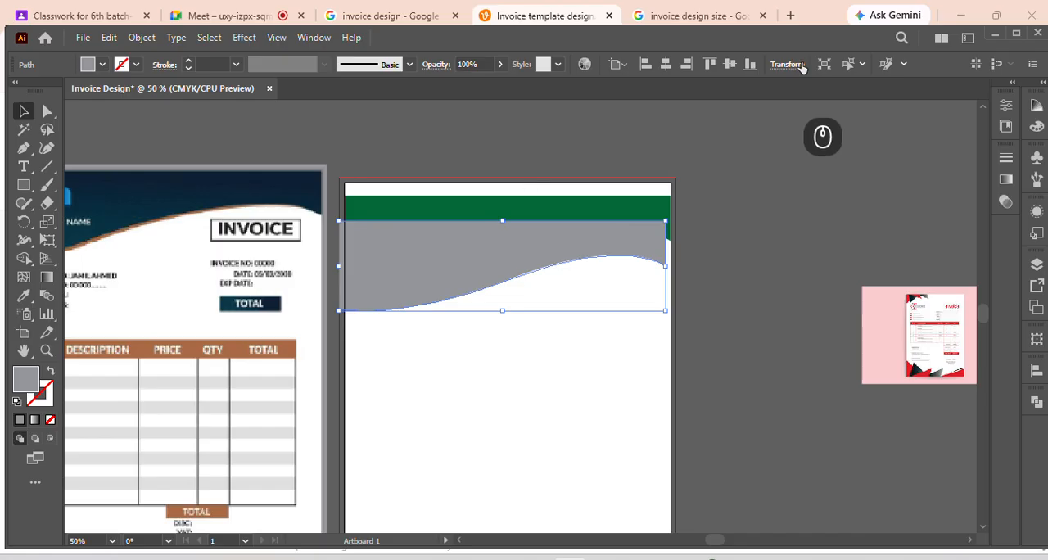
pyautogui.click(709, 64)
pyautogui.click(731, 210)
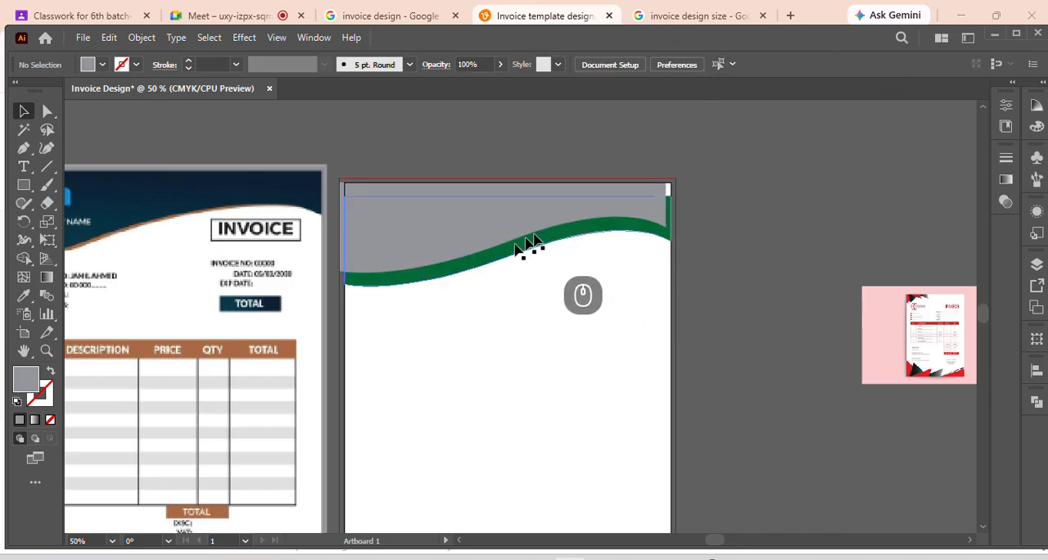
pyautogui.click(582, 216)
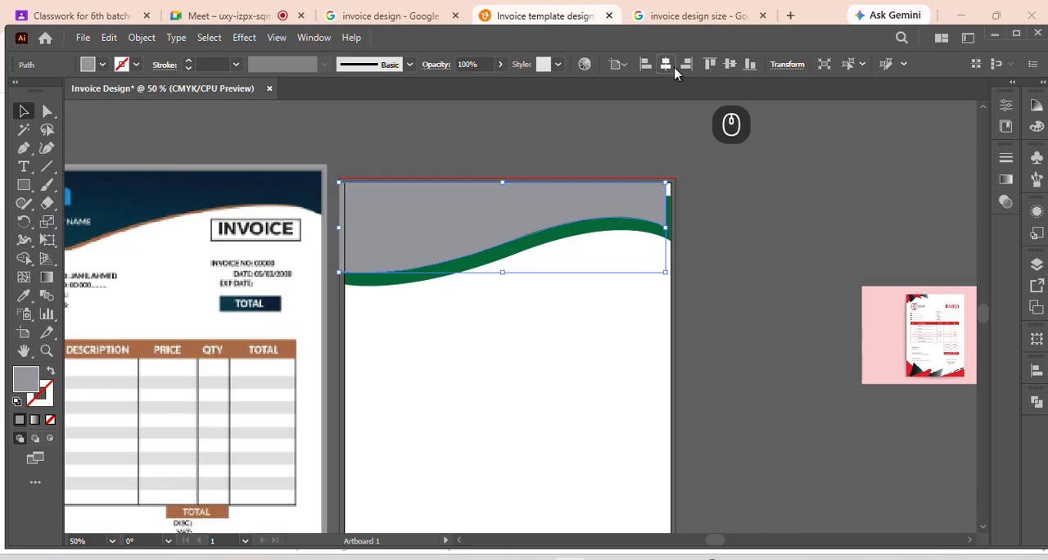
pyautogui.click(733, 196)
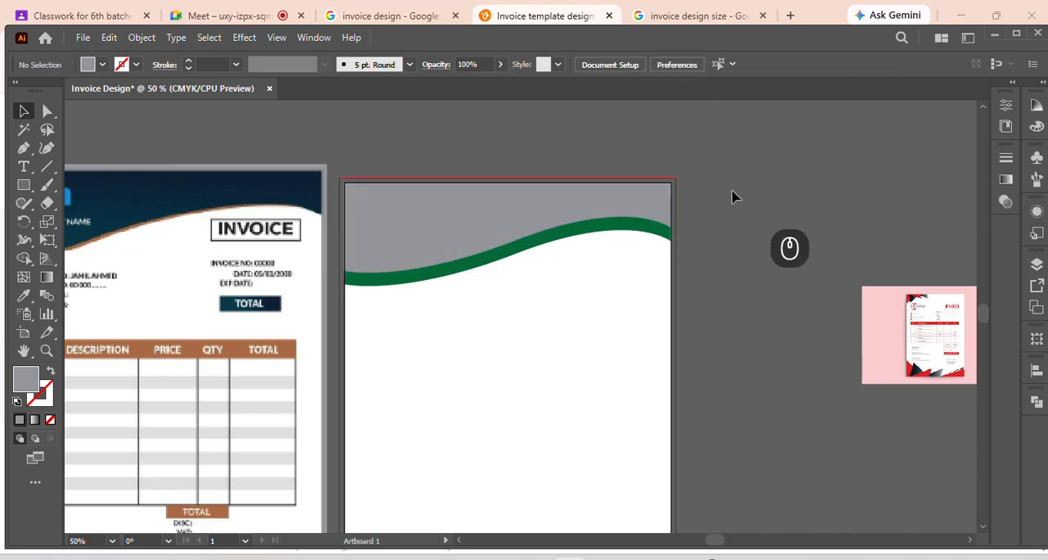
pyautogui.click(547, 230)
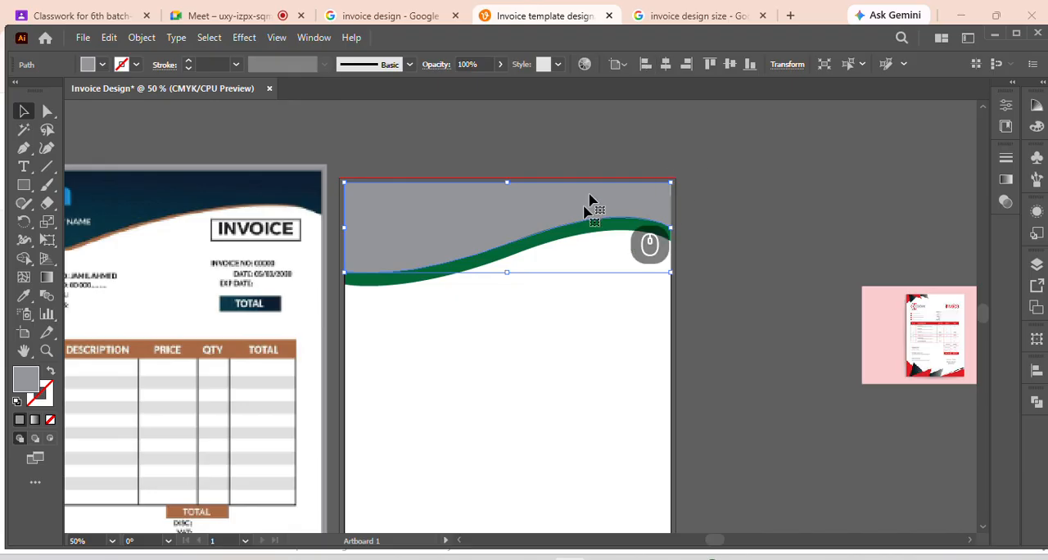
pyautogui.click(577, 295)
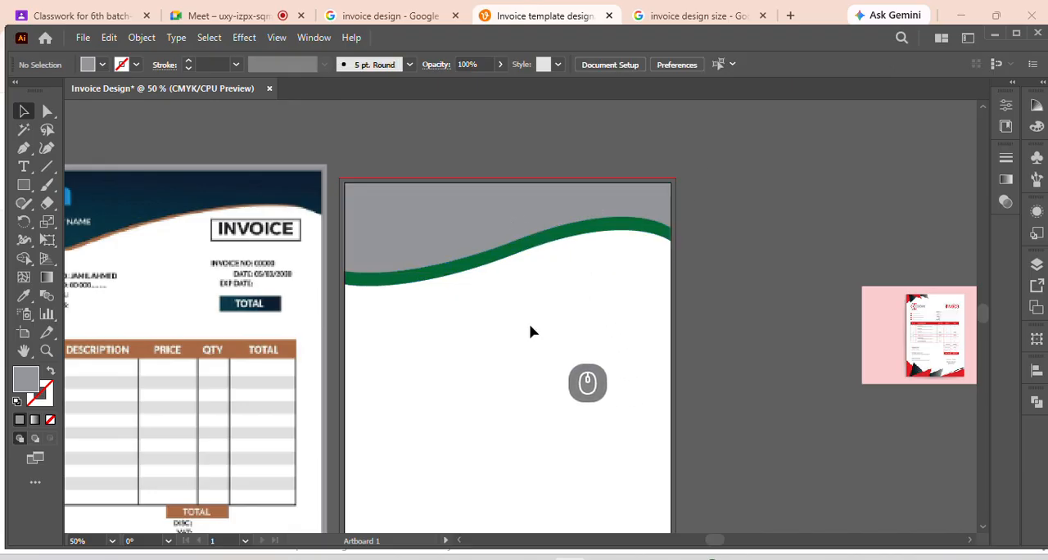
pyautogui.click(443, 238)
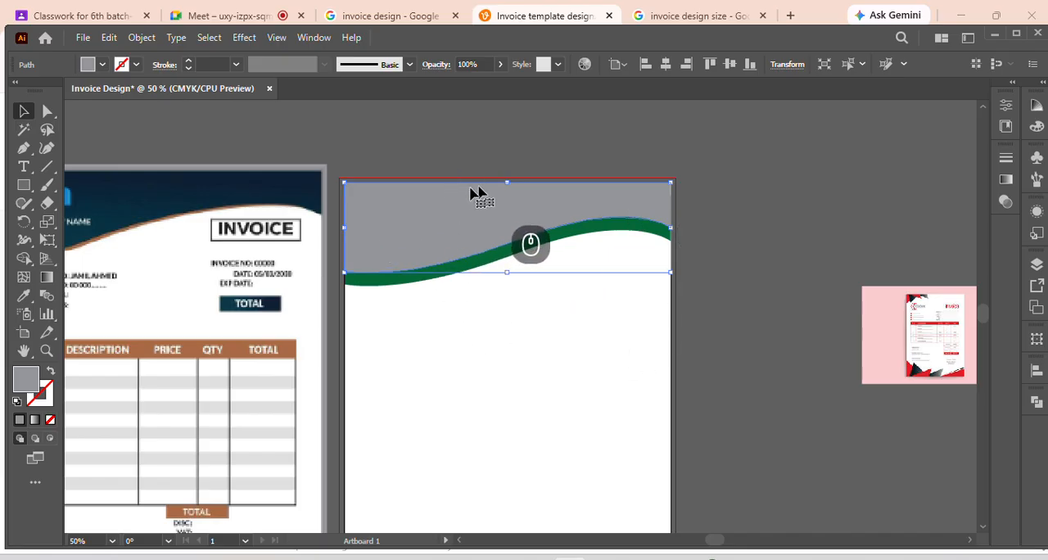
pyautogui.click(516, 356)
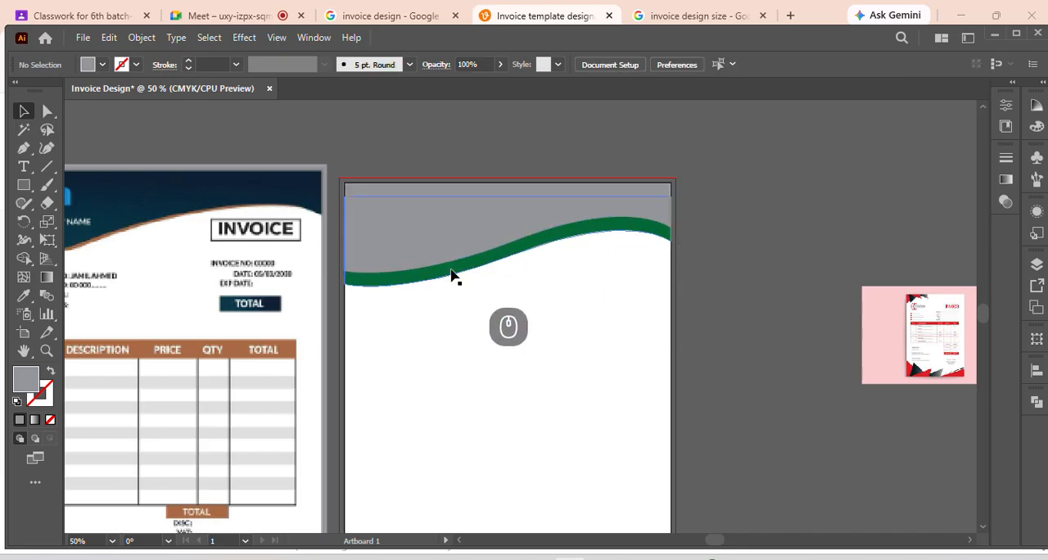
# Nudge the green wave up to leave only a thin strip along the grey header's lower edge
pyautogui.click(479, 271)
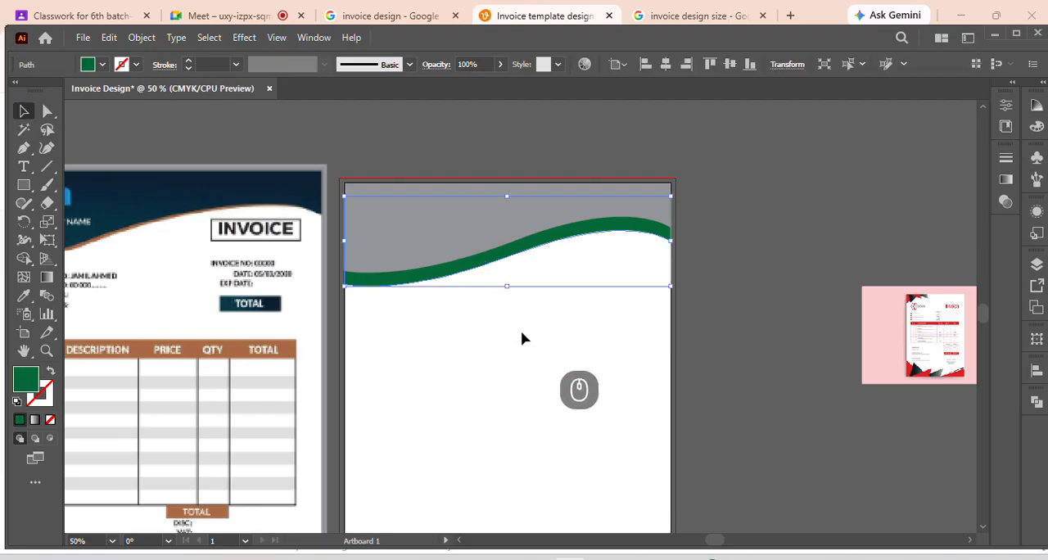
pyautogui.press('Up')
pyautogui.press('Up')
pyautogui.press('Up')
pyautogui.press('Up')
pyautogui.press('Up')
pyautogui.press('Up')
pyautogui.press('Up')
pyautogui.press('Up')
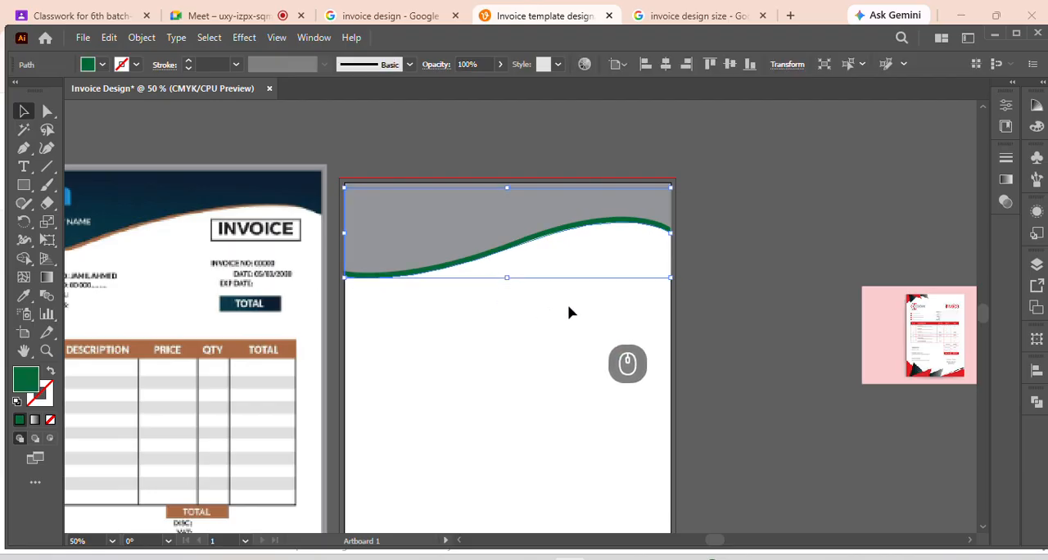
# Shift the reference invoice to view its whole header wave, then place it back beside the artboard
pyautogui.moveTo(213, 294); pyautogui.dragTo(380, 296)
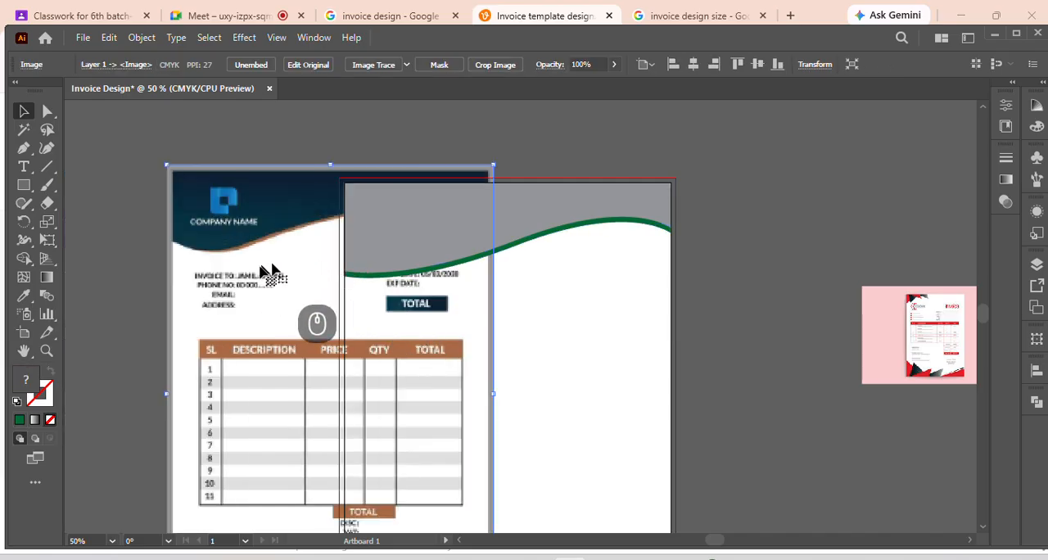
pyautogui.moveTo(271, 273); pyautogui.dragTo(209, 286)
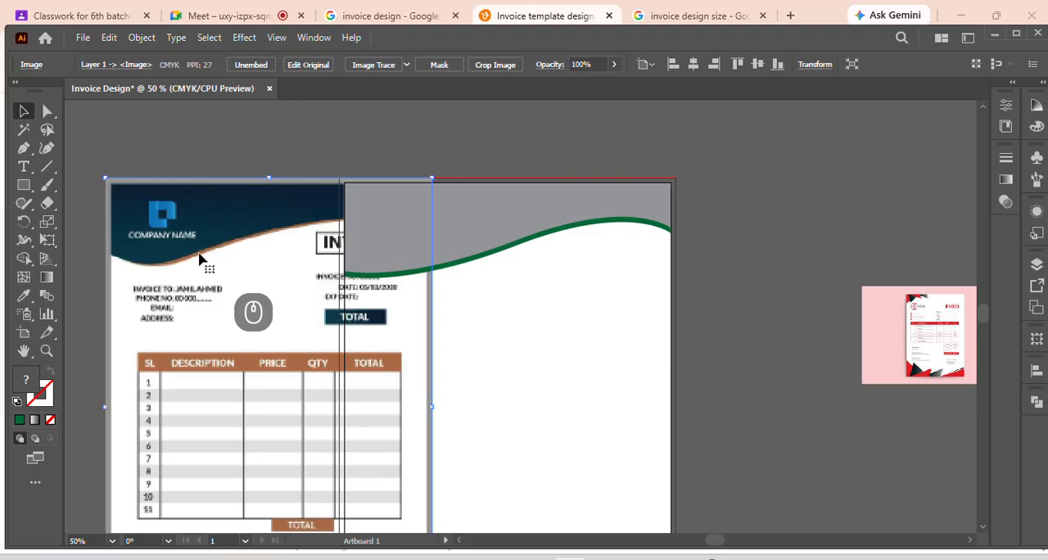
pyautogui.moveTo(238, 258); pyautogui.dragTo(145, 276)
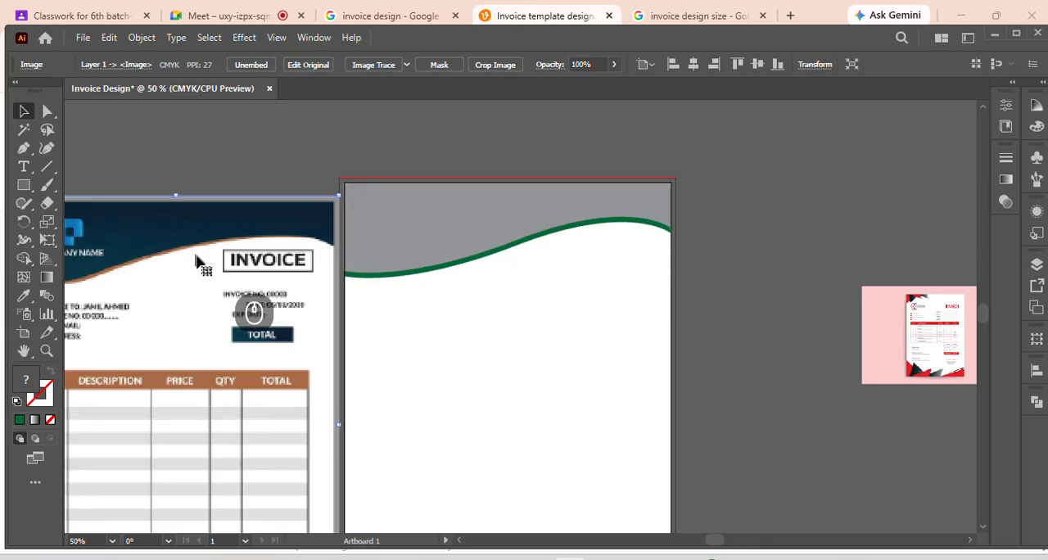
pyautogui.moveTo(225, 283); pyautogui.dragTo(218, 270)
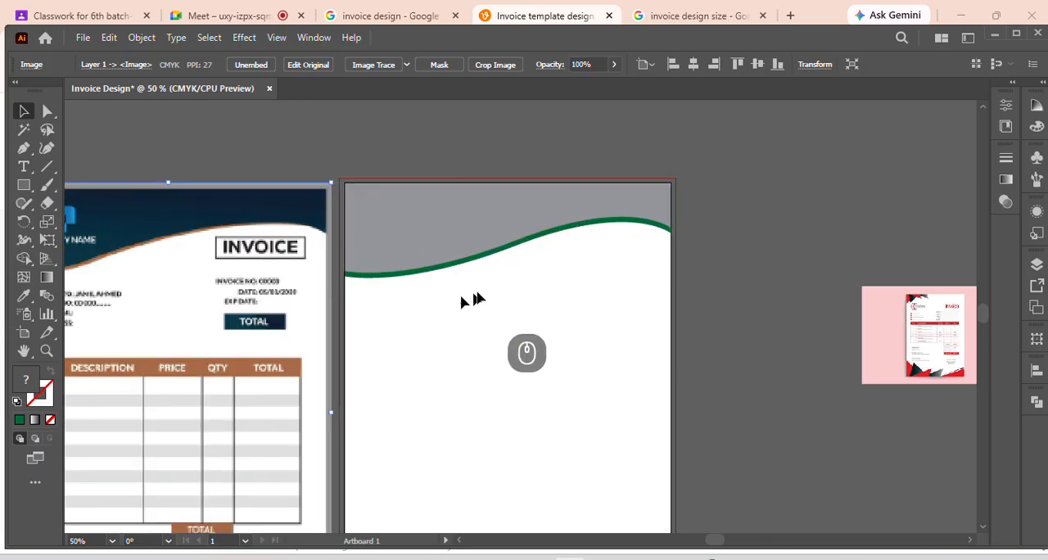
# Raise the green wave's lower-right anchor point with Direct Selection to taper the strip into the grey header's edge
pyautogui.click(540, 245)
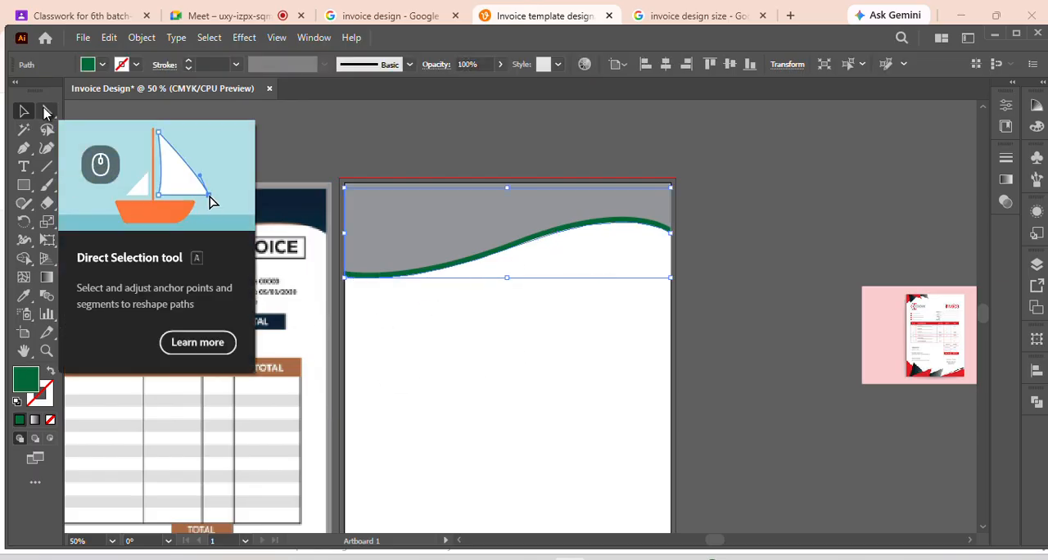
pyautogui.click(46, 113)
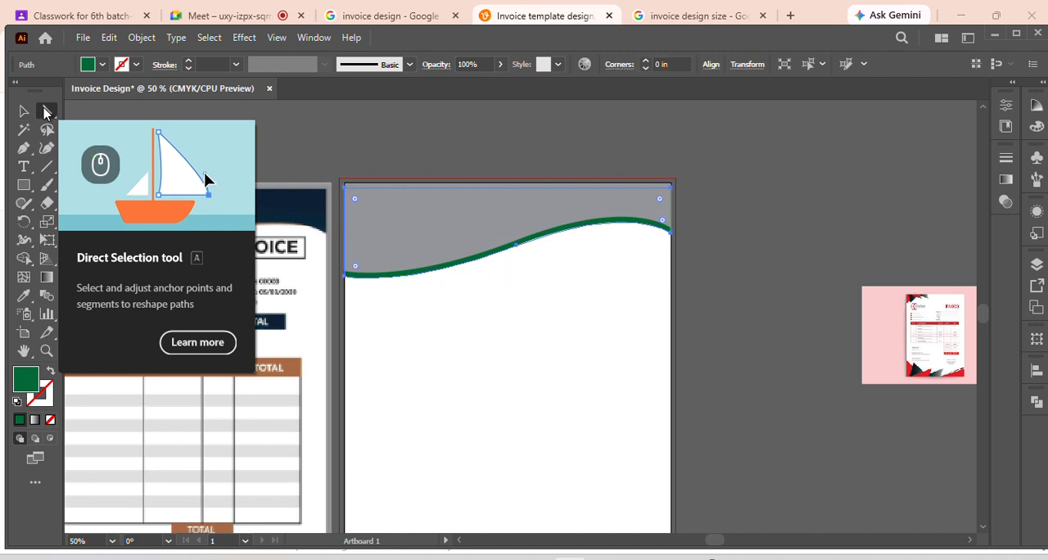
pyautogui.click(671, 233)
pyautogui.press('Up')
pyautogui.press('Up')
pyautogui.press('Up')
pyautogui.press('Up')
pyautogui.press('Up')
pyautogui.press('Up')
pyautogui.press('Up')
pyautogui.press('Up')
pyautogui.press('Up')
pyautogui.press('Up')
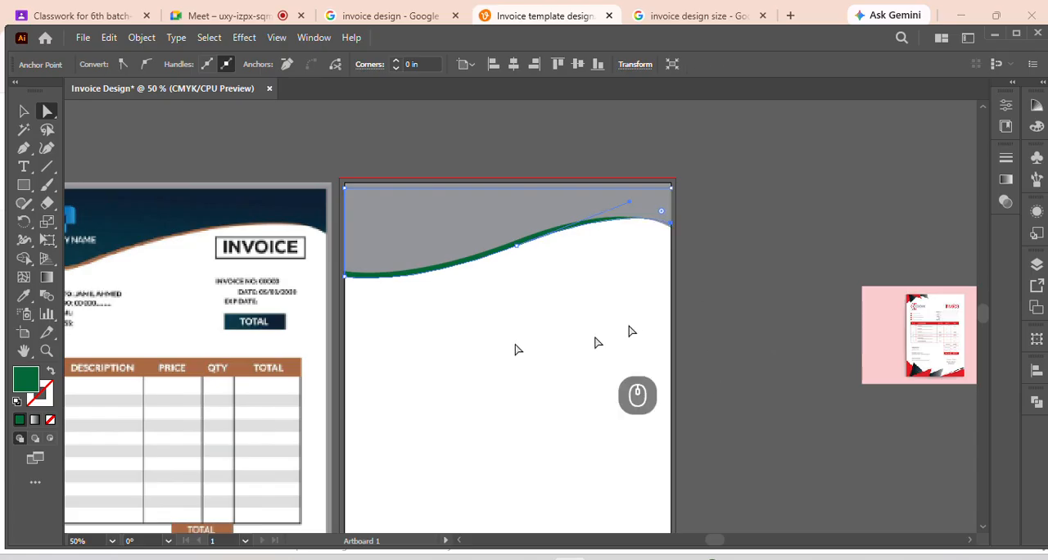
# Raise the green wave's lower-left anchor point and pull the middle anchor's curve handle slightly down to keep a tapered strip
pyautogui.click(345, 280)
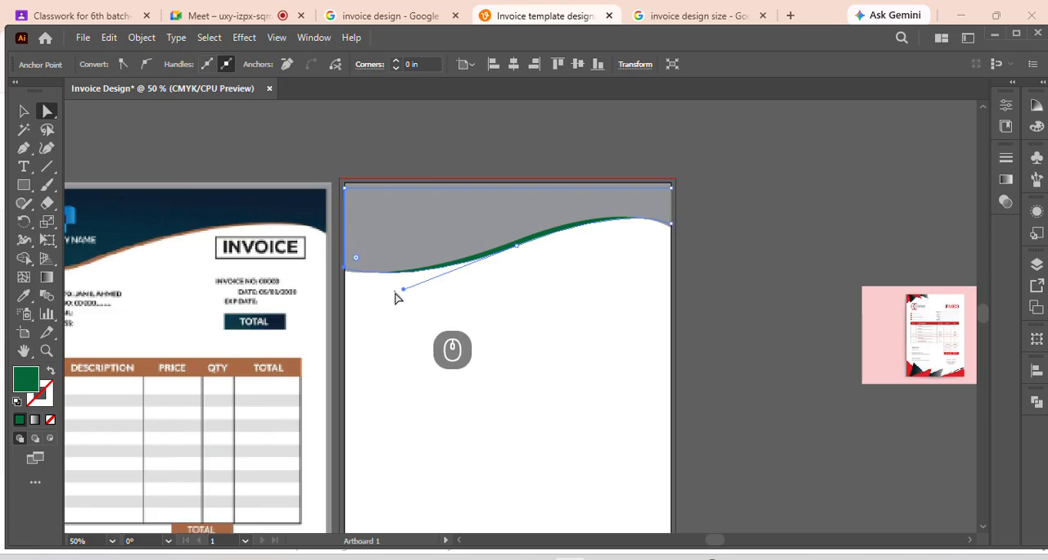
pyautogui.moveTo(402, 295); pyautogui.dragTo(398, 303)
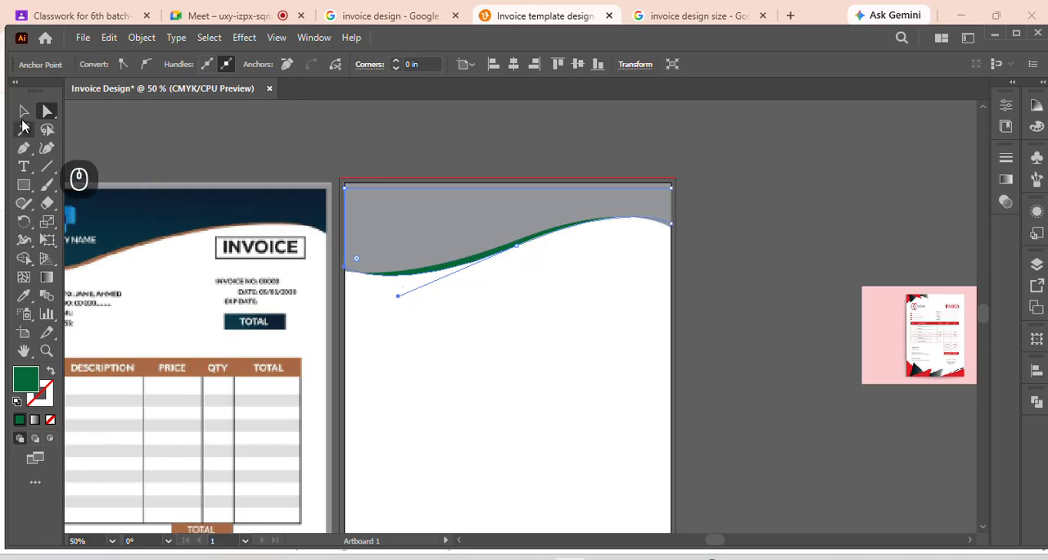
pyautogui.click(23, 110)
pyautogui.click(578, 348)
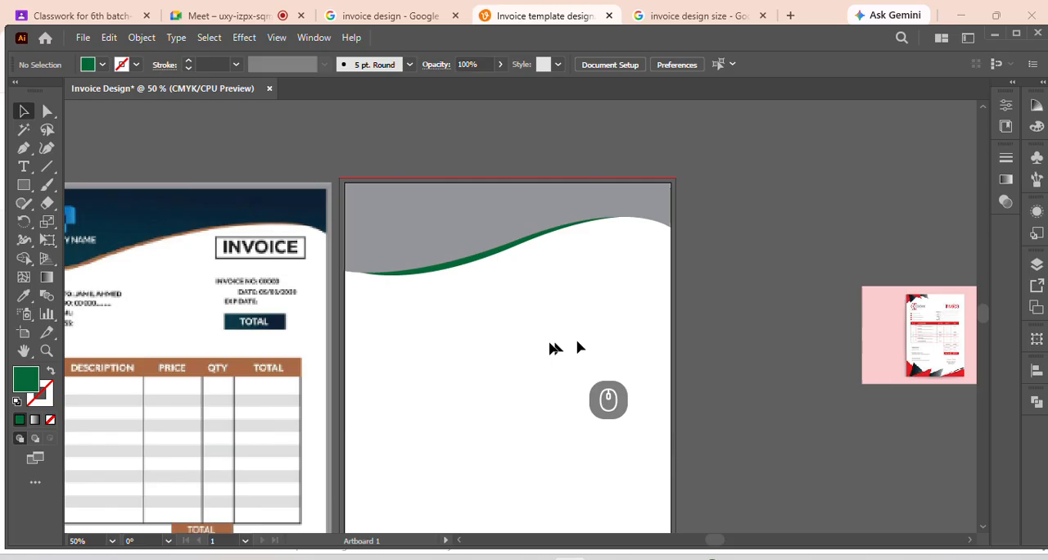
# Fill the grey header wave with the navy sampled from the reference invoice's header
pyautogui.click(447, 248)
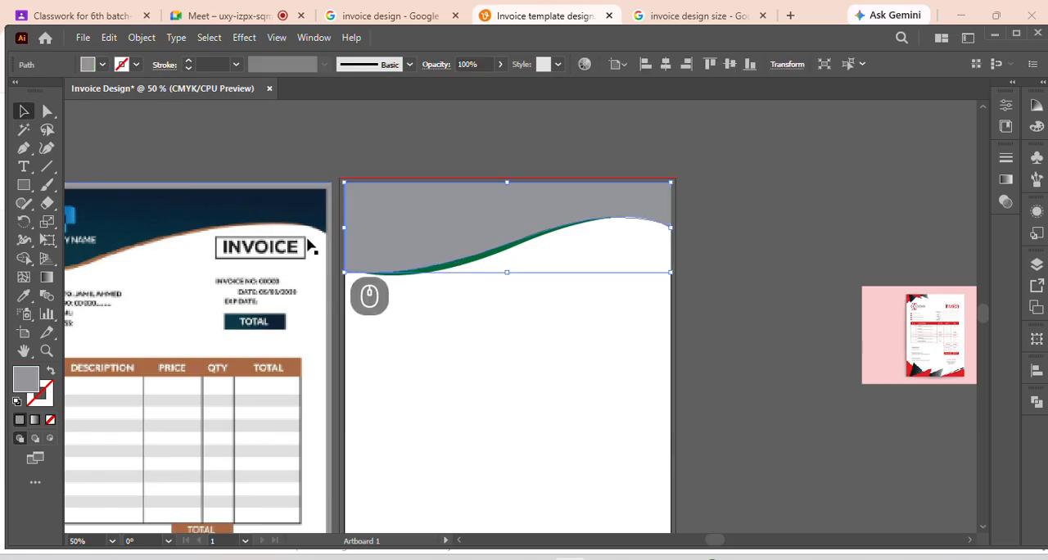
pyautogui.press('i')
pyautogui.click(229, 206)
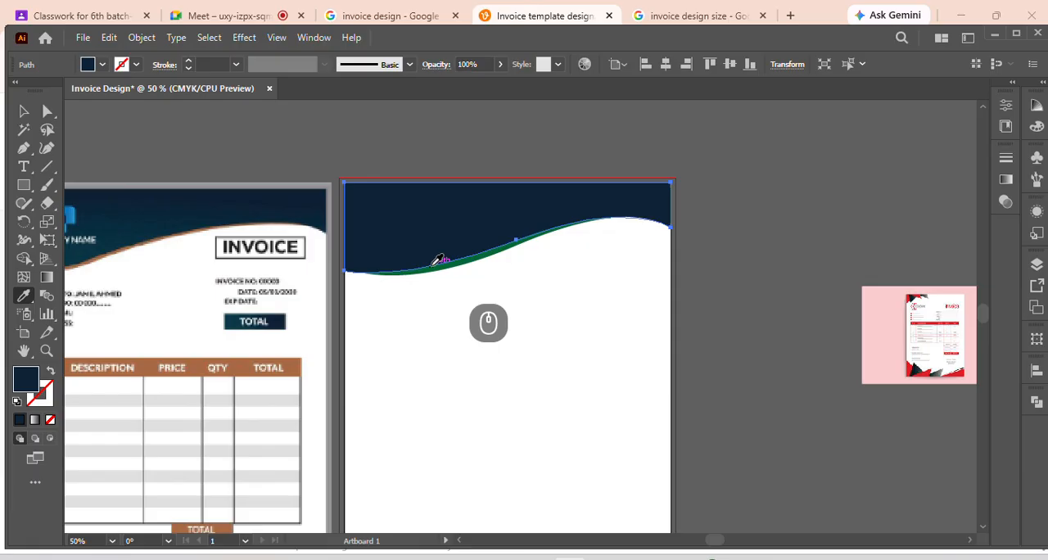
pyautogui.press('v')
pyautogui.click(445, 287)
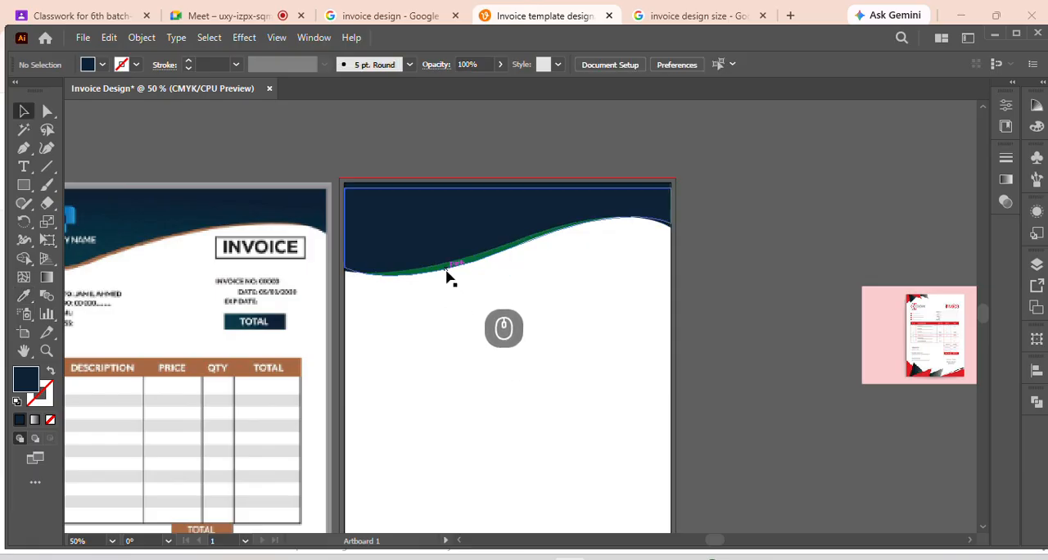
# Recolour the thin green strip with the brown sampled from the reference invoice's table header
pyautogui.click(445, 272)
pyautogui.press('i')
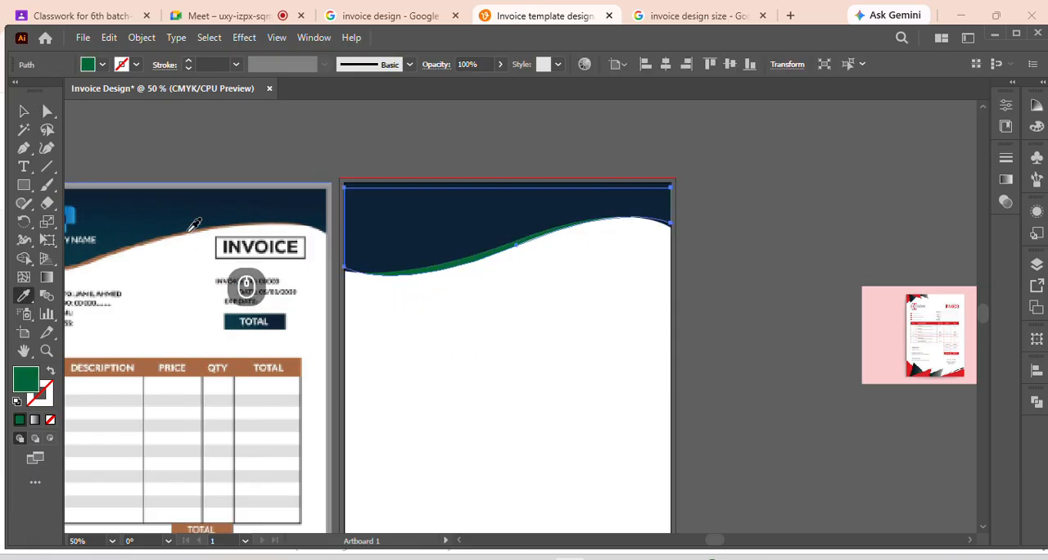
pyautogui.click(142, 239)
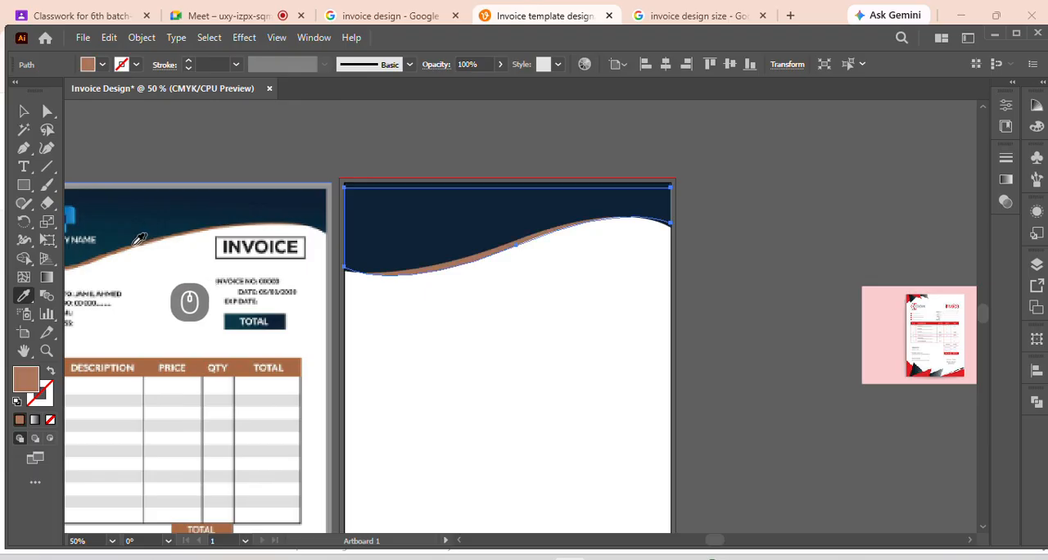
pyautogui.click(129, 245)
pyautogui.click(159, 357)
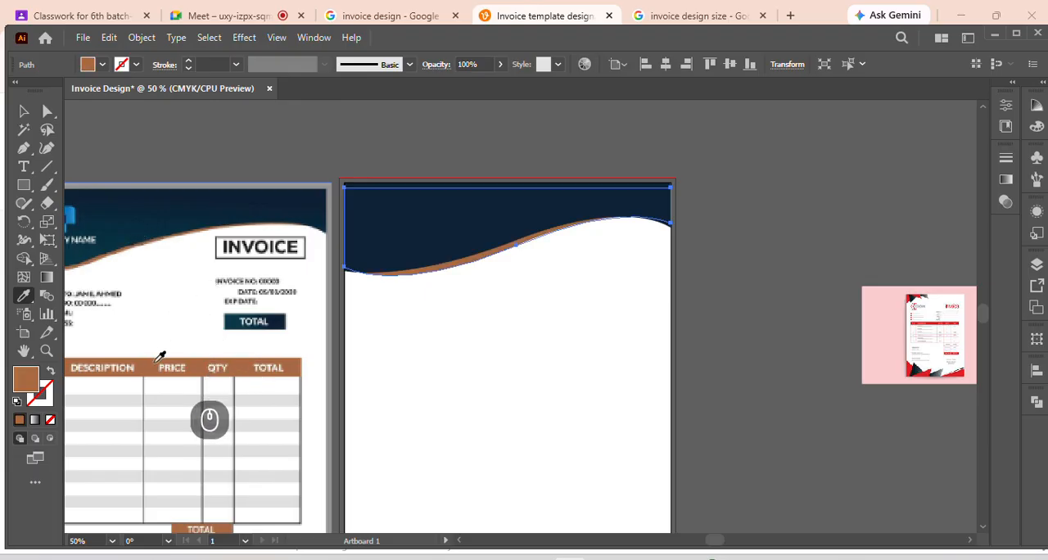
pyautogui.press('v')
pyautogui.click(483, 383)
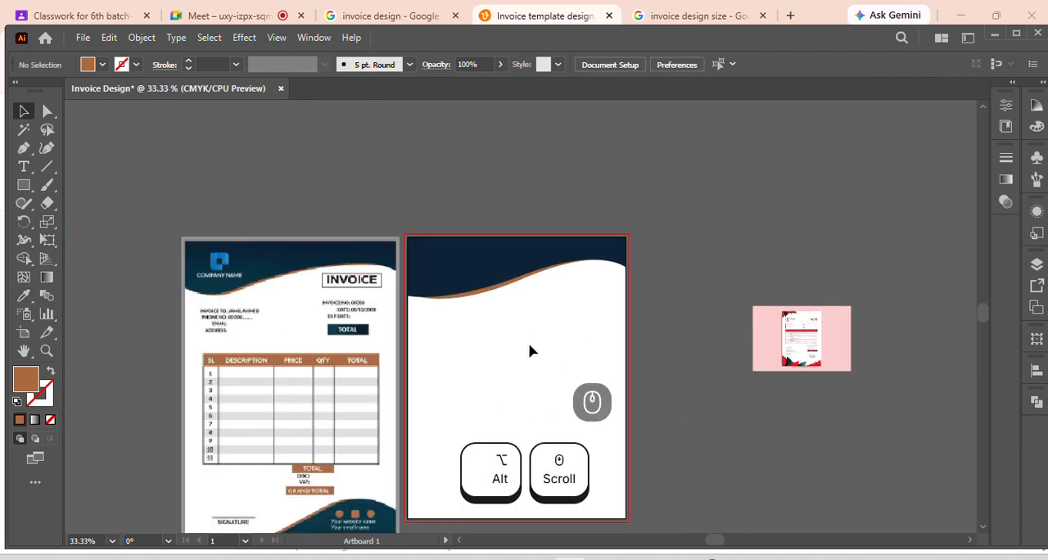
# Scale the reference invoice image proportionally to about 7.83 × 11 in and shift it slightly left beside the artboard
pyautogui.scroll(-3, 230, 275)
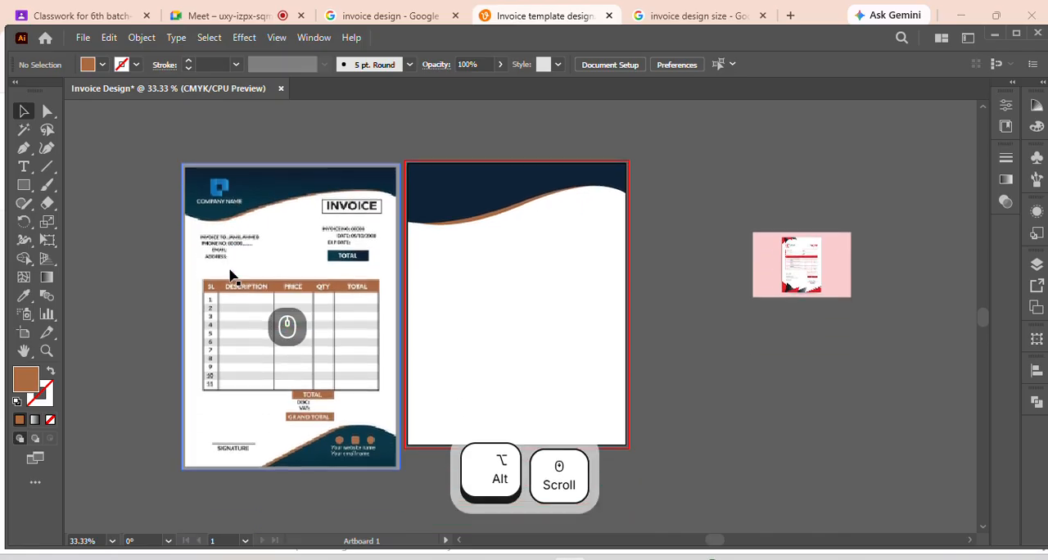
pyautogui.moveTo(300, 398); pyautogui.dragTo(296, 386)
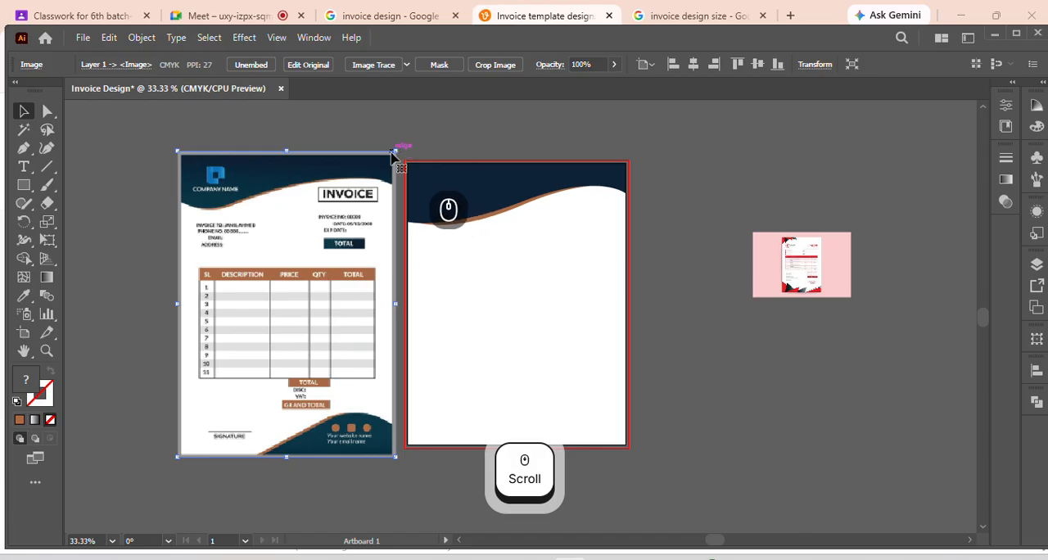
pyautogui.moveTo(397, 151); pyautogui.dragTo(386, 164)
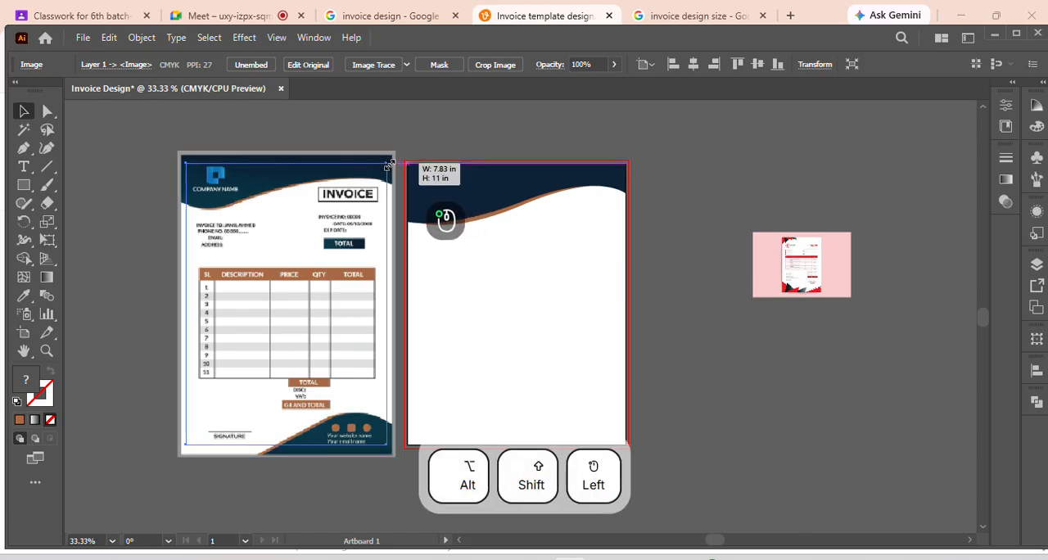
pyautogui.click(410, 325)
pyautogui.moveTo(323, 351); pyautogui.dragTo(316, 353)
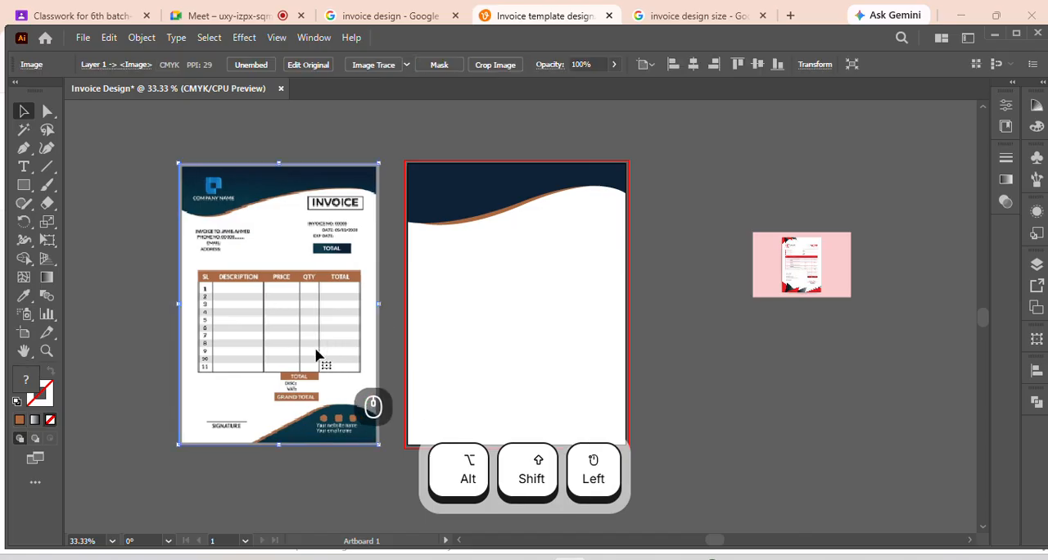
pyautogui.scroll(-3, 494, 298)
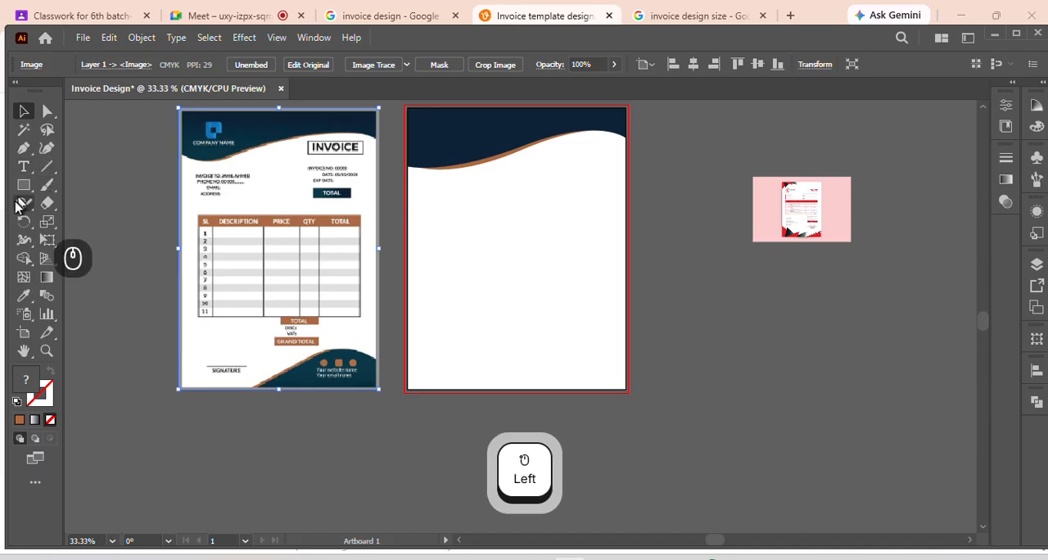
# Start a Pen path with an anchor on the blank page's bottom edge, slightly left of its midpoint
pyautogui.click(24, 149)
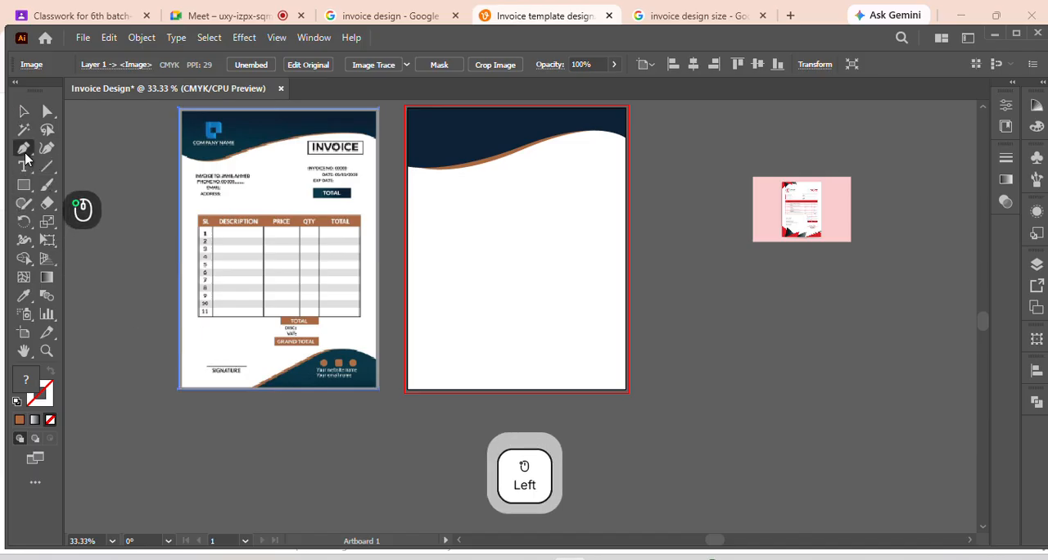
pyautogui.click(509, 390)
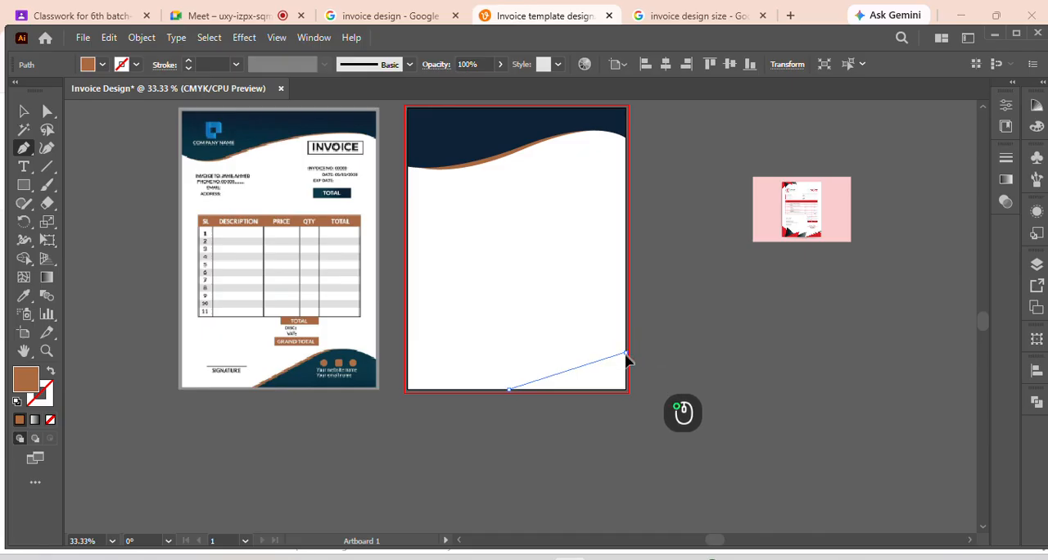
pyautogui.moveTo(625, 354); pyautogui.dragTo(692, 386)
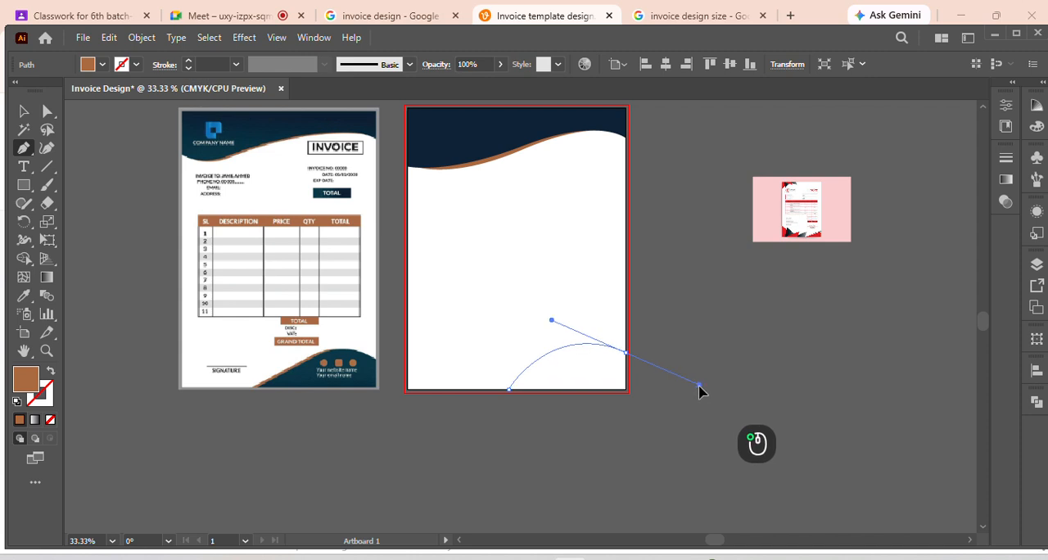
pyautogui.moveTo(701, 387); pyautogui.dragTo(702, 389)
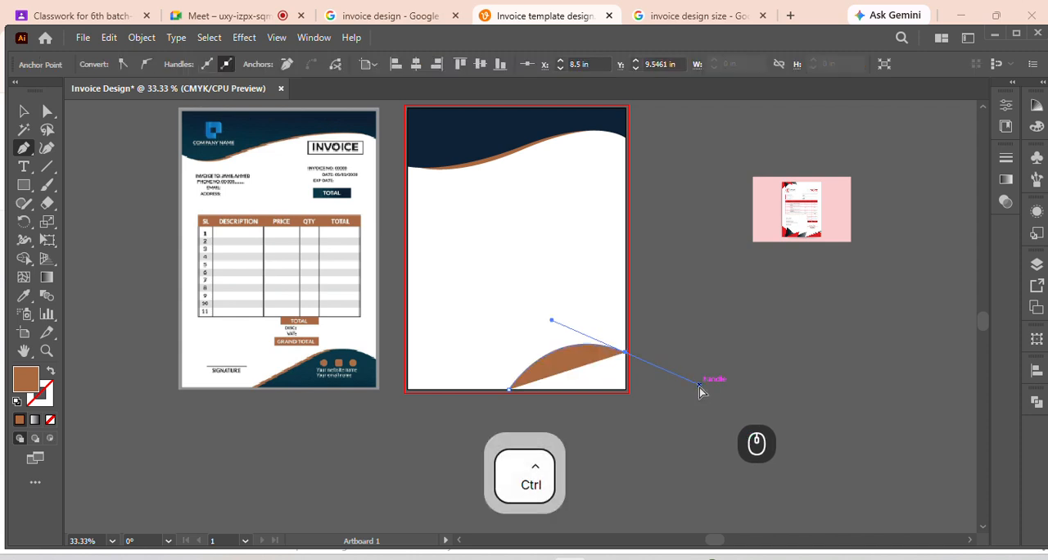
pyautogui.hotkey('ctrl', 'z')
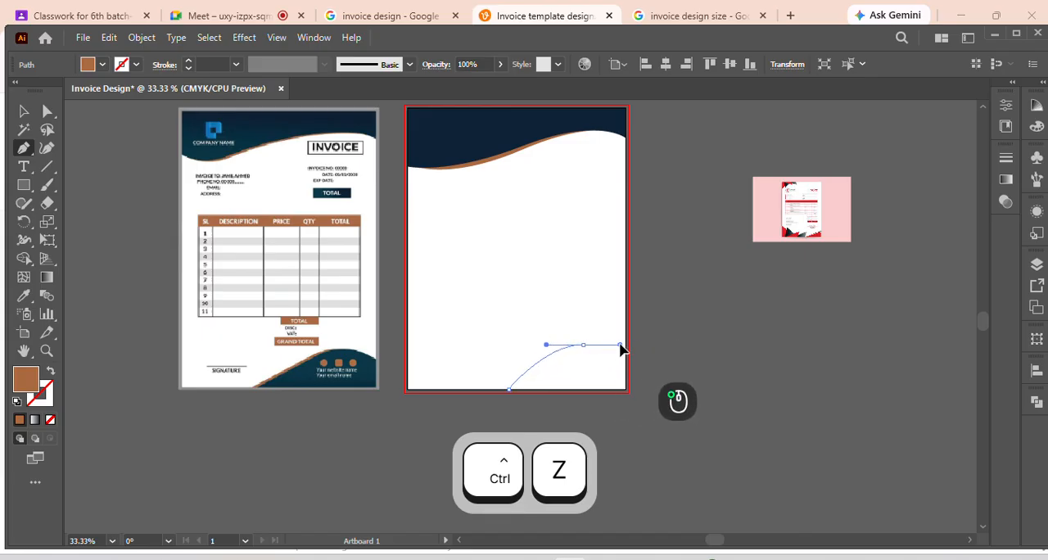
# Curve the footer wave's path up to a crest anchor and down to the page's right edge, removing both outgoing handles
pyautogui.moveTo(620, 346)
pyautogui.mouseDown()
pyautogui.moveTo(620, 360)
pyautogui.moveTo(625, 344)
pyautogui.mouseUp()
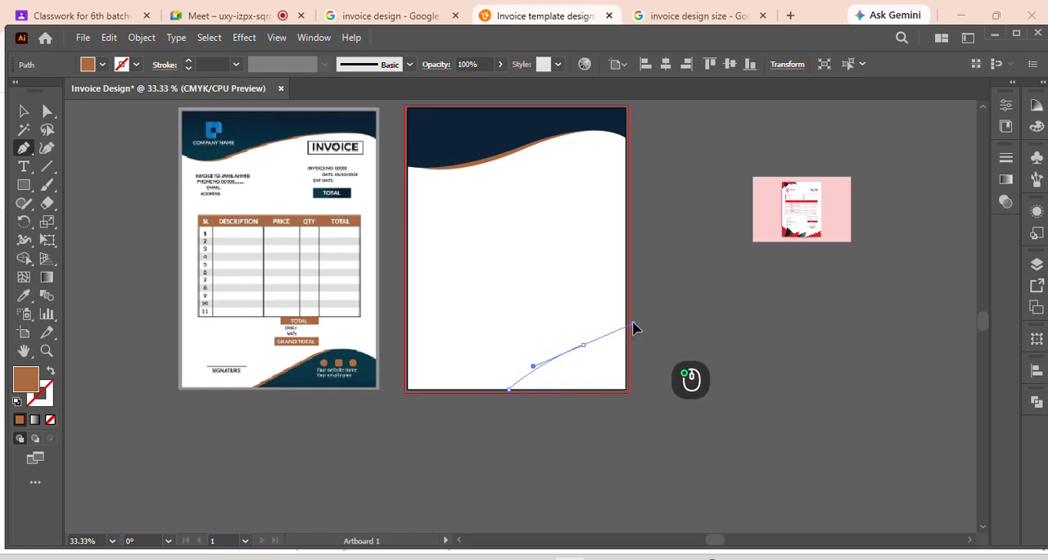
pyautogui.moveTo(635, 328); pyautogui.dragTo(614, 334)
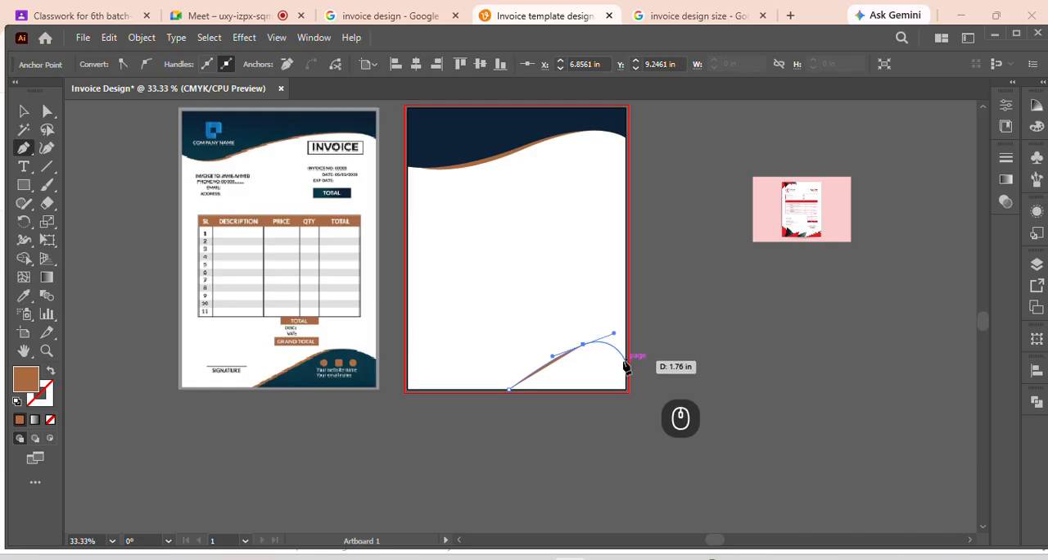
pyautogui.click(584, 344)
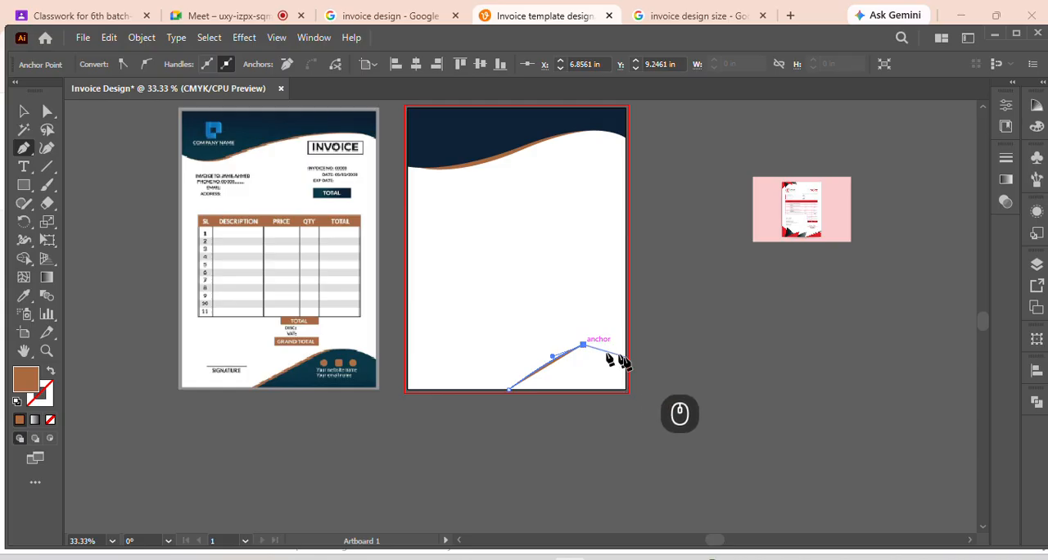
pyautogui.moveTo(625, 361); pyautogui.dragTo(648, 382)
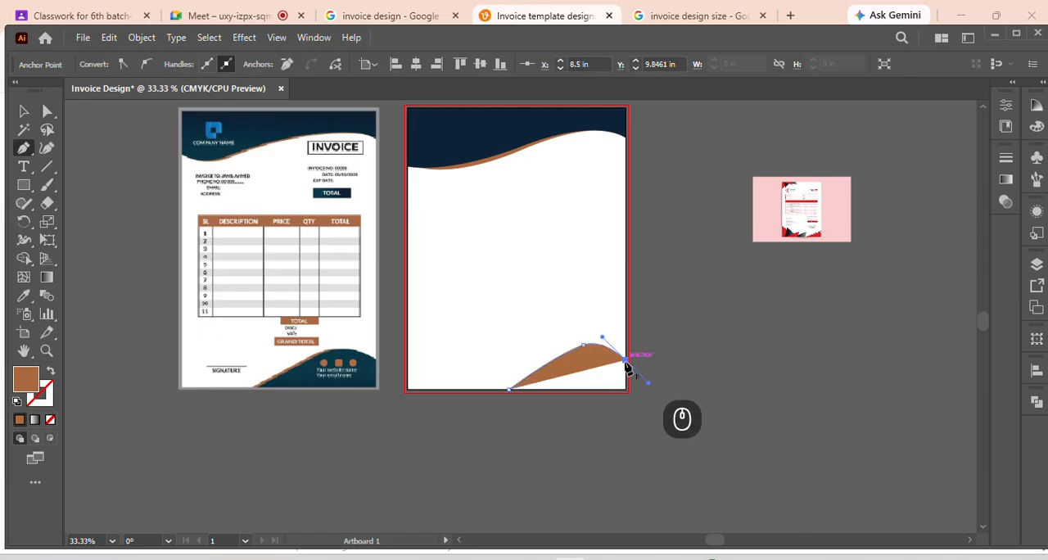
pyautogui.click(627, 361)
# Close the footer wave's path through the page's exact bottom-right corner and along the bottom edge to the starting anchor
pyautogui.click(627, 393)
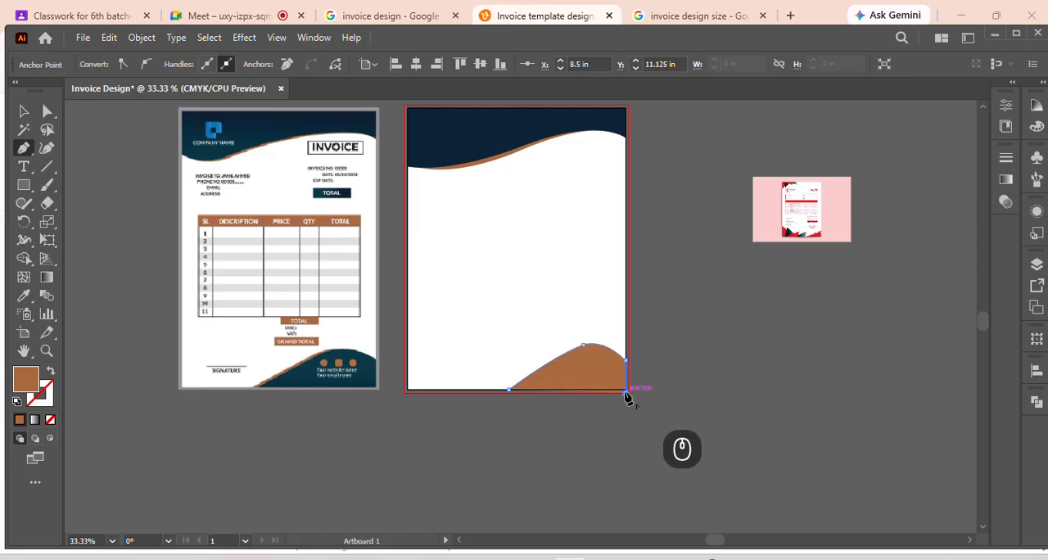
pyautogui.hotkey('ctrl', 'z')
pyautogui.keyDown('alt'); pyautogui.scroll(4, 625, 396); pyautogui.keyUp('alt')
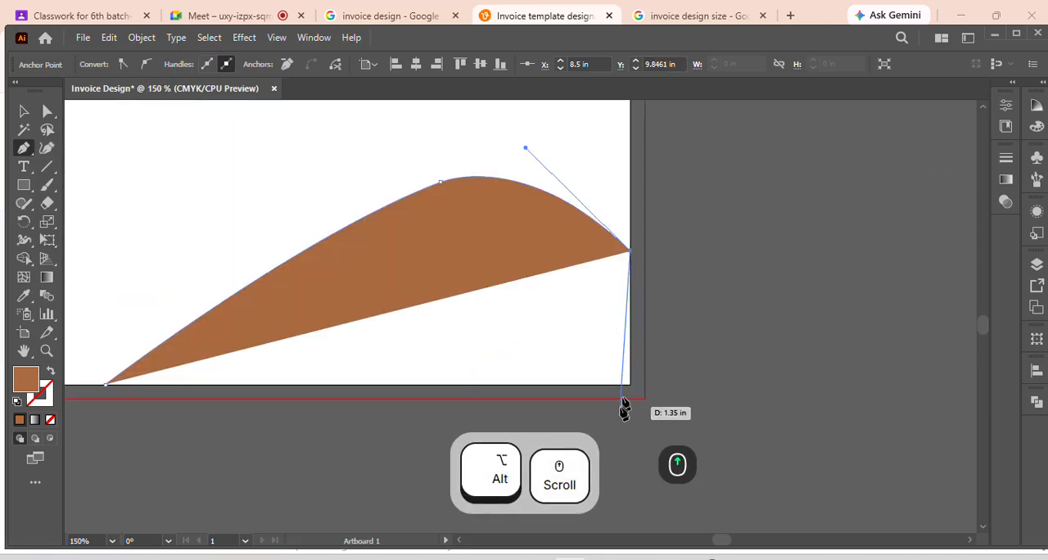
pyautogui.click(632, 389)
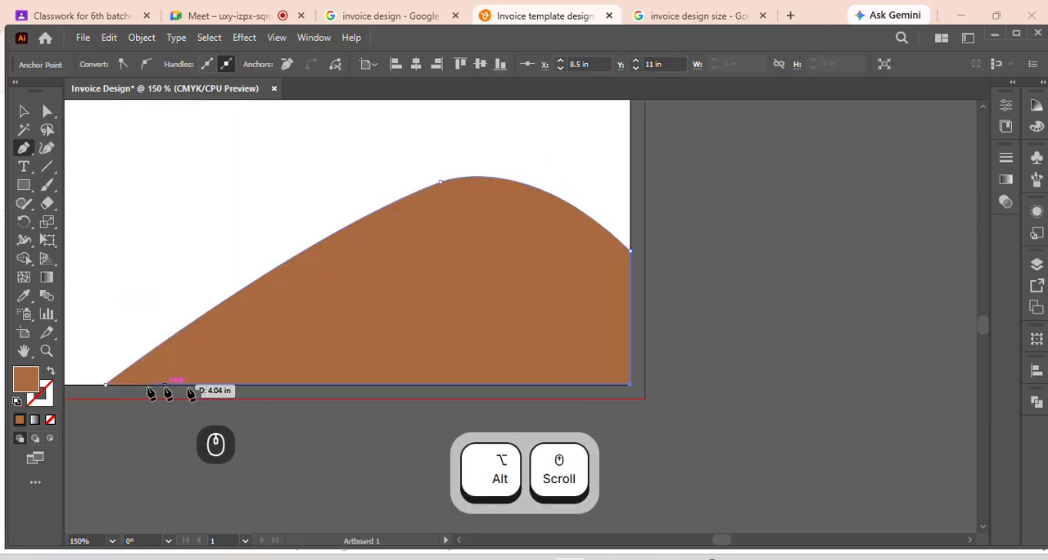
pyautogui.keyDown('shift'); pyautogui.click(106, 385); pyautogui.keyUp('shift')
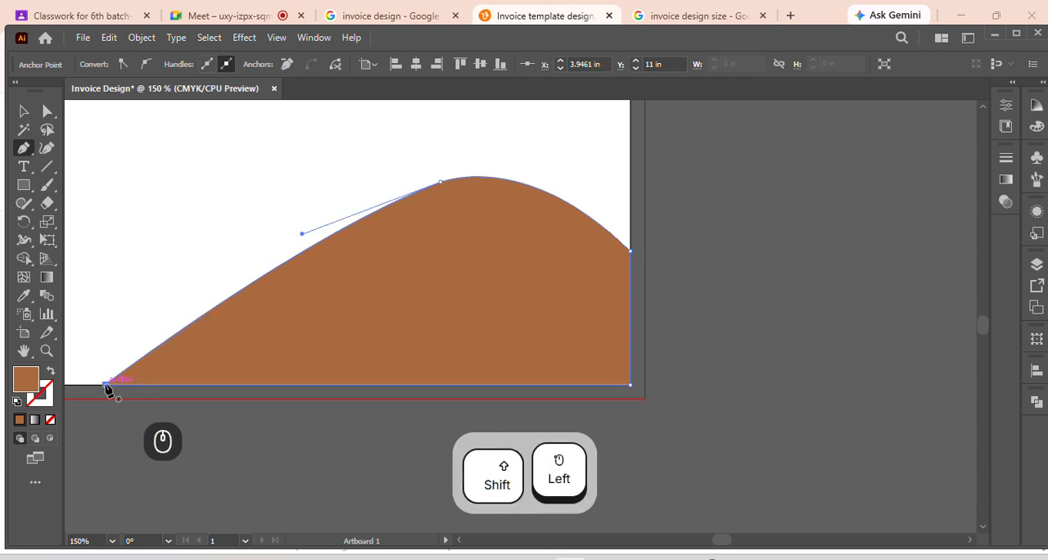
# Paste a copy of the brown footer wave in front and move the copy straight down past the page's bottom edge
pyautogui.scroll(-6, 361, 341)
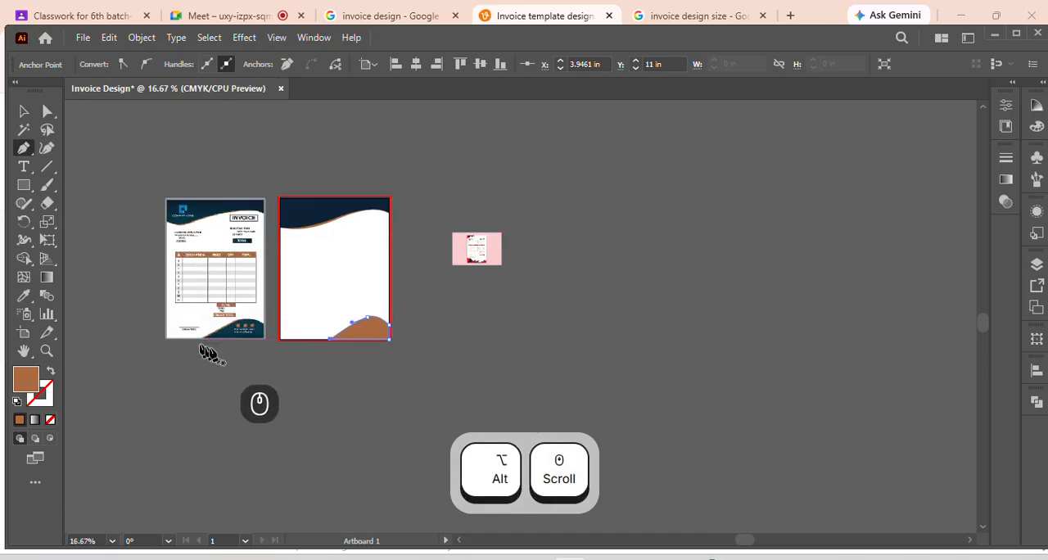
pyautogui.click(23, 110)
pyautogui.scroll(2, 301, 340)
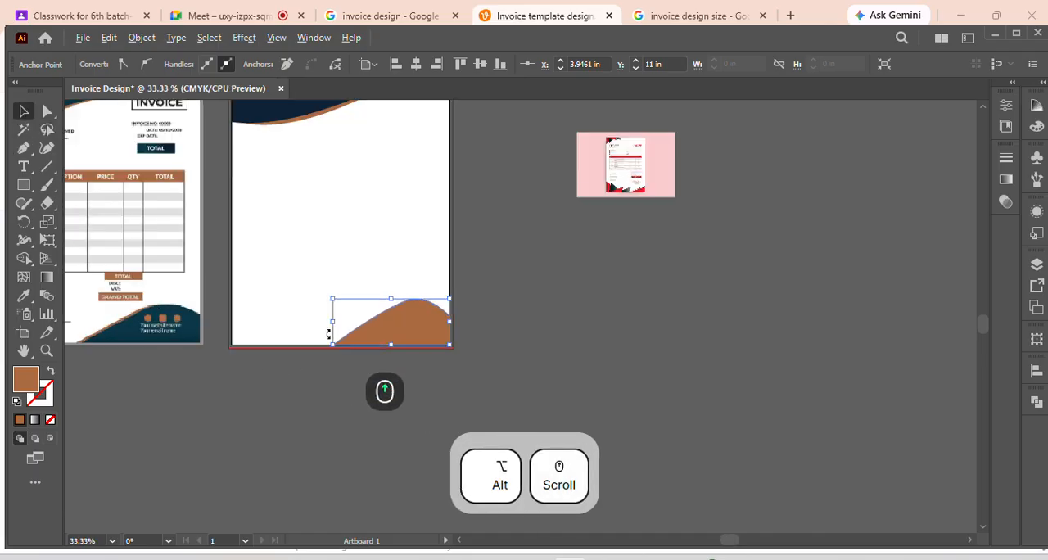
pyautogui.click(405, 331)
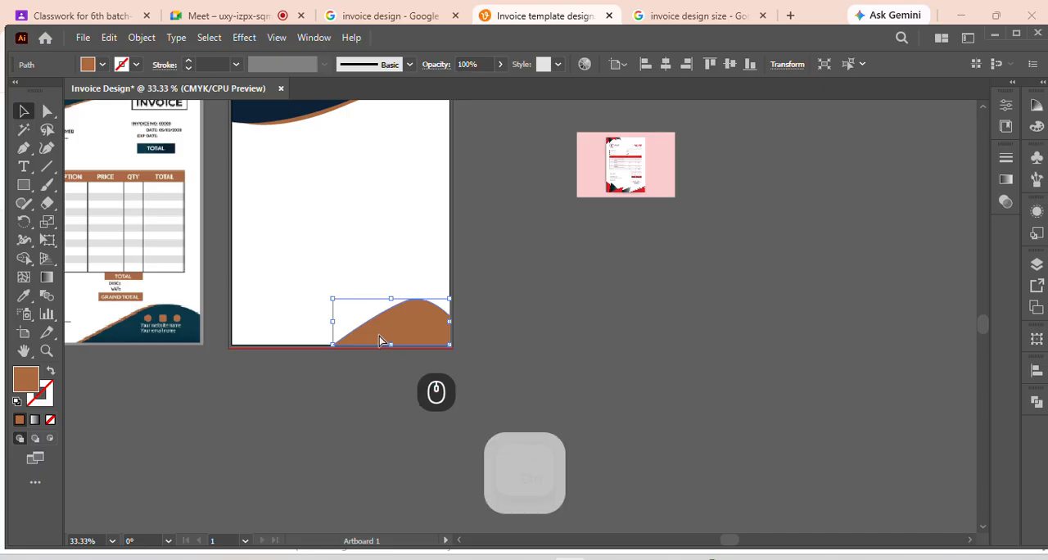
pyautogui.press('ctrl')
pyautogui.hotkey('ctrl', 'c')
pyautogui.hotkey('ctrl', 'f')
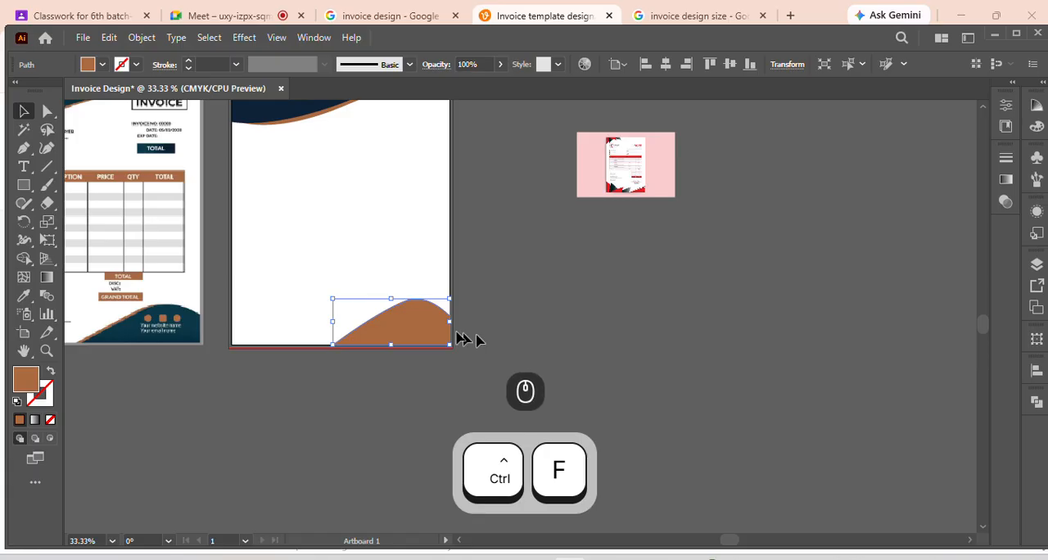
pyautogui.moveTo(412, 332); pyautogui.dragTo(411, 352)
# Nudge the original footer wave slightly up and align the front copy to the page's bottom edge
pyautogui.click(501, 323)
pyautogui.click(430, 318)
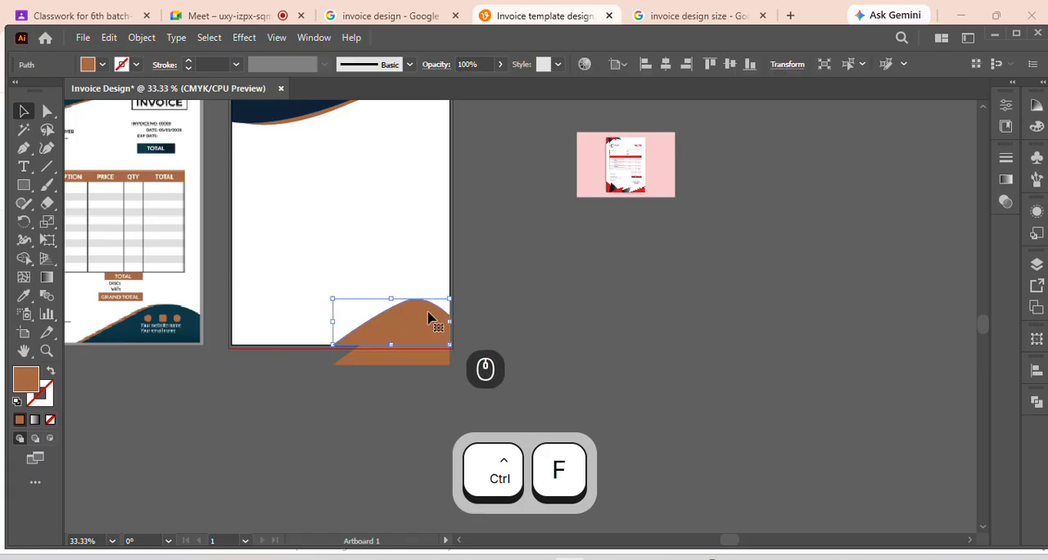
pyautogui.click(508, 307)
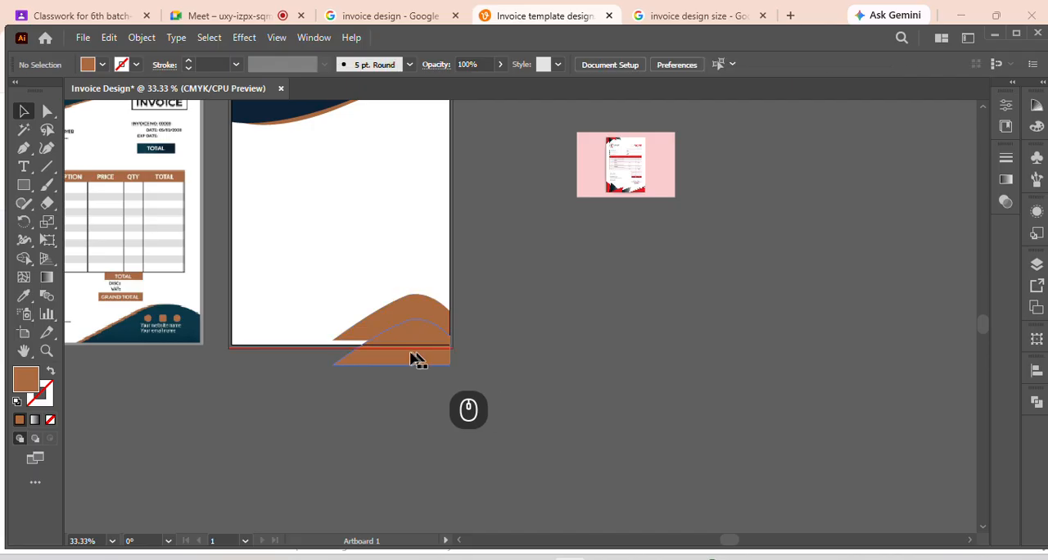
pyautogui.click(415, 355)
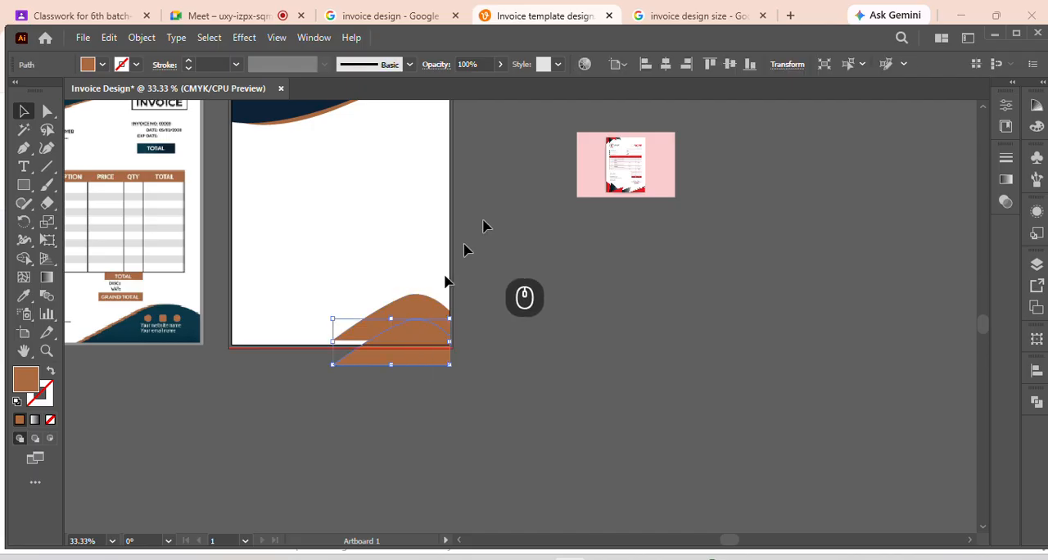
pyautogui.click(751, 65)
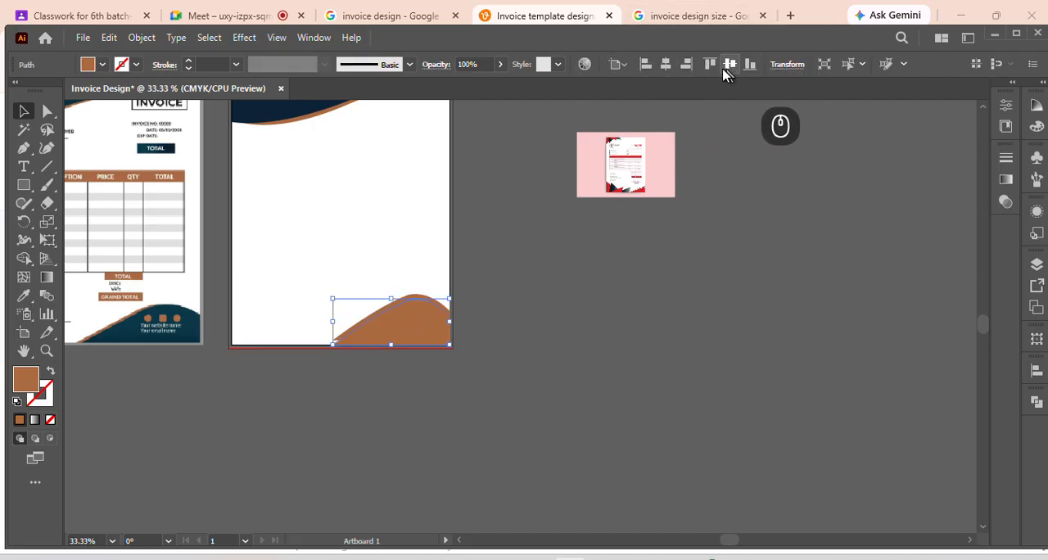
pyautogui.click(562, 307)
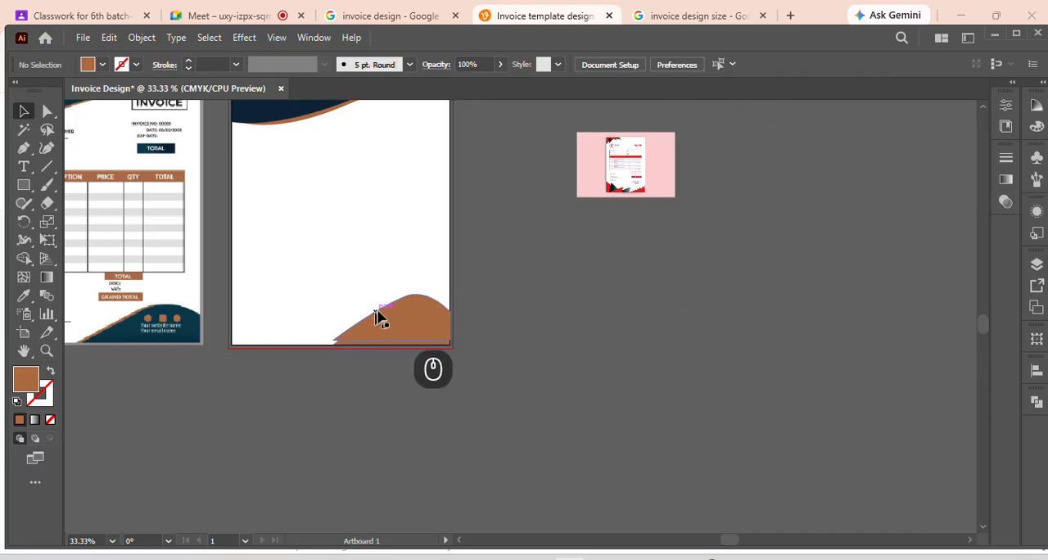
# Fill the front copy of the footer wave with the dark teal sampled from the reference invoice's footer
pyautogui.keyDown('alt'); pyautogui.scroll(1, 395, 301); pyautogui.keyUp('alt')
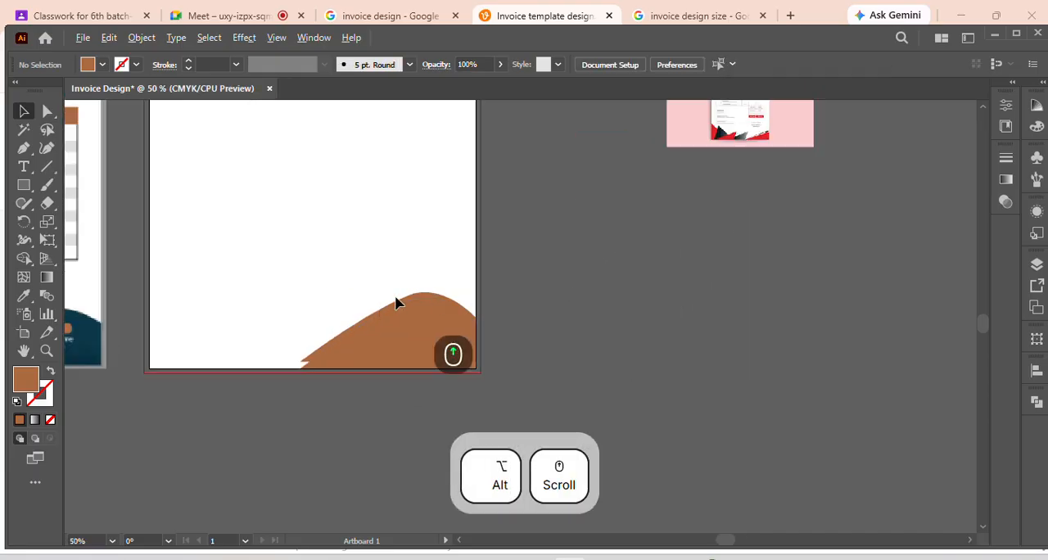
pyautogui.click(377, 319)
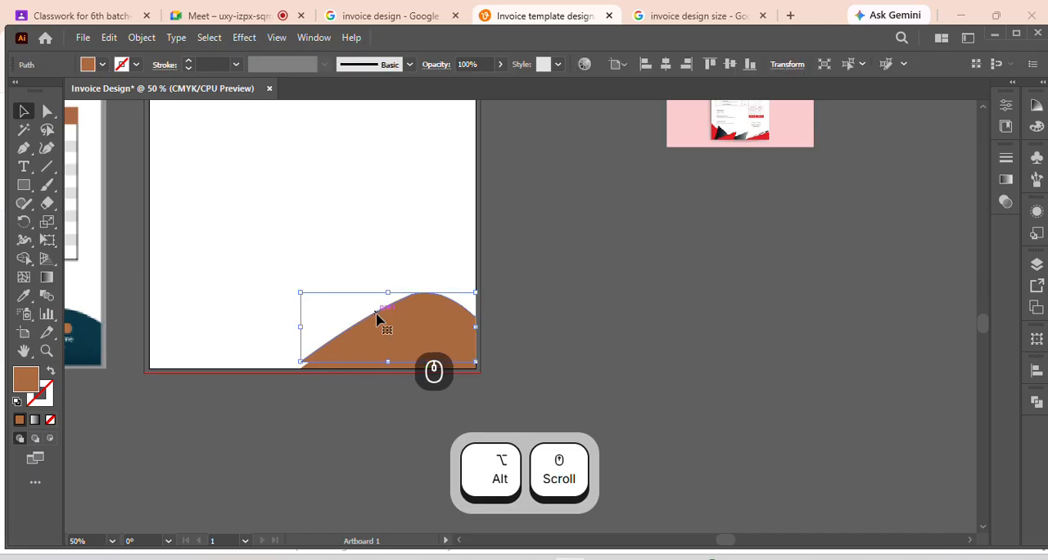
pyautogui.keyDown('alt'); pyautogui.scroll(-1, 377, 319); pyautogui.keyUp('alt')
pyautogui.click(410, 375)
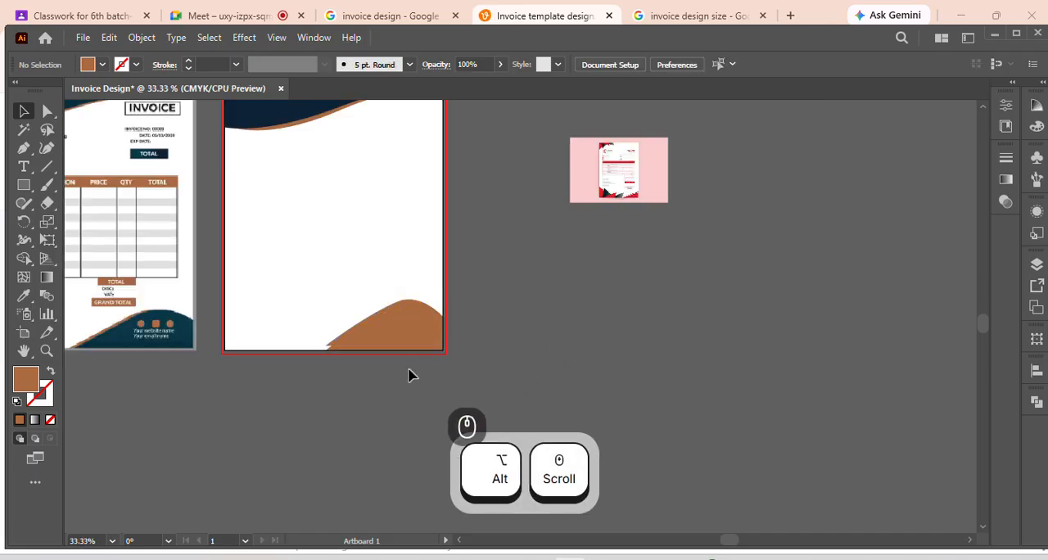
pyautogui.click(371, 348)
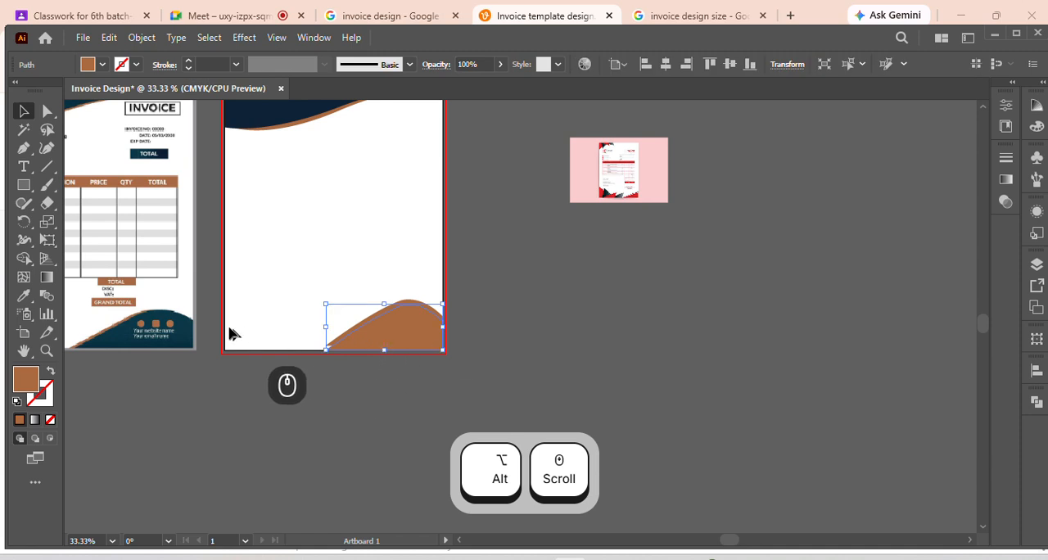
pyautogui.press('i')
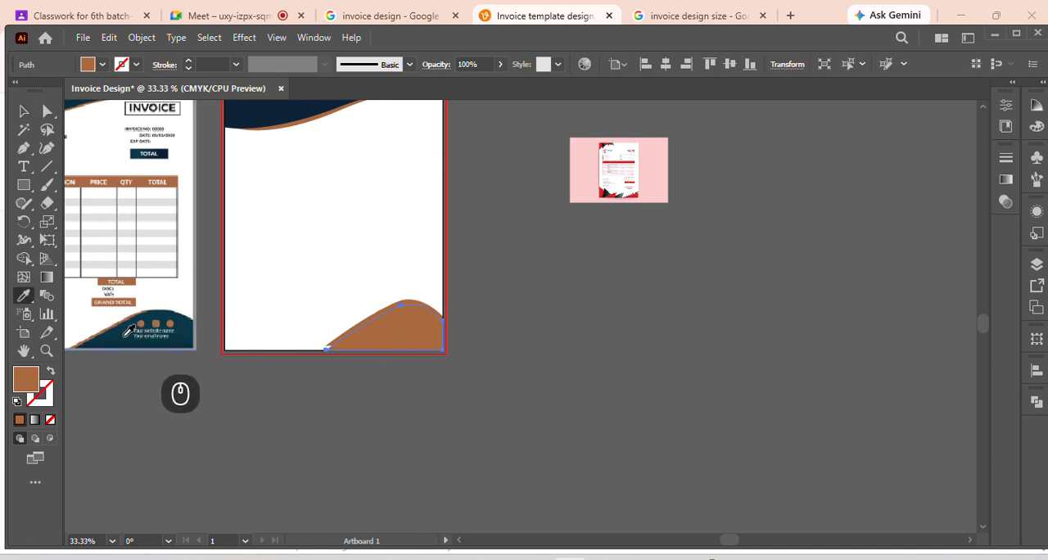
pyautogui.click(129, 330)
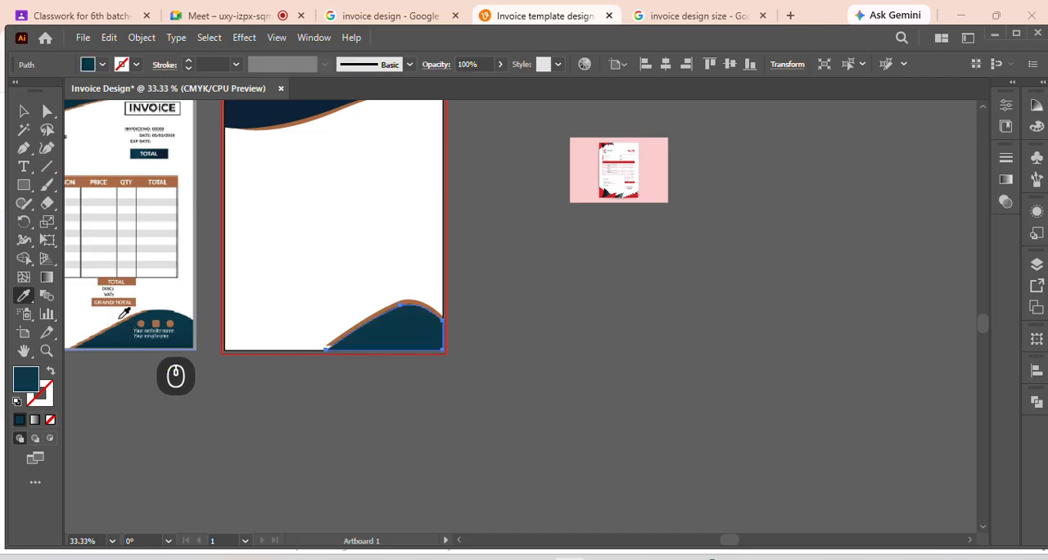
pyautogui.click(23, 111)
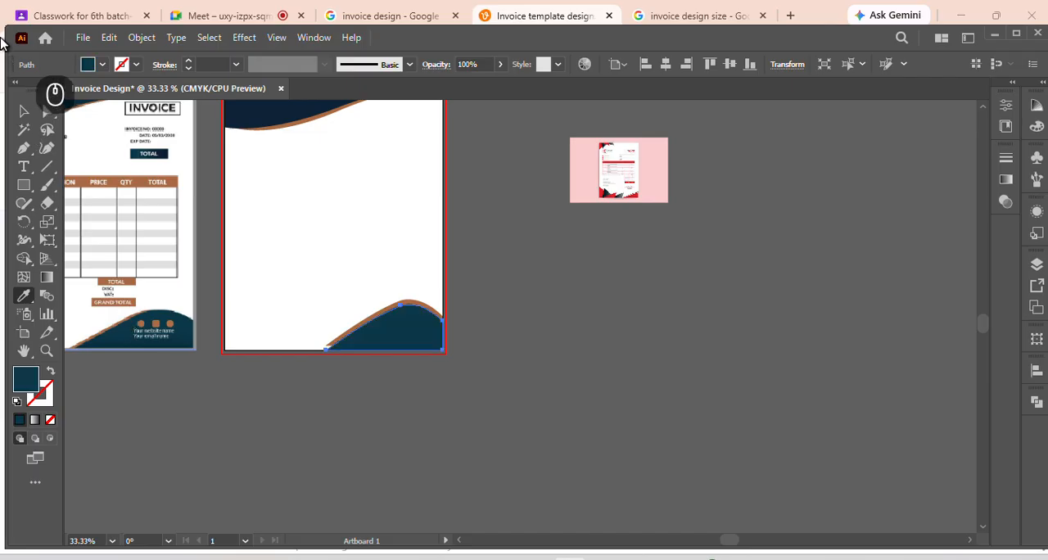
pyautogui.click(510, 271)
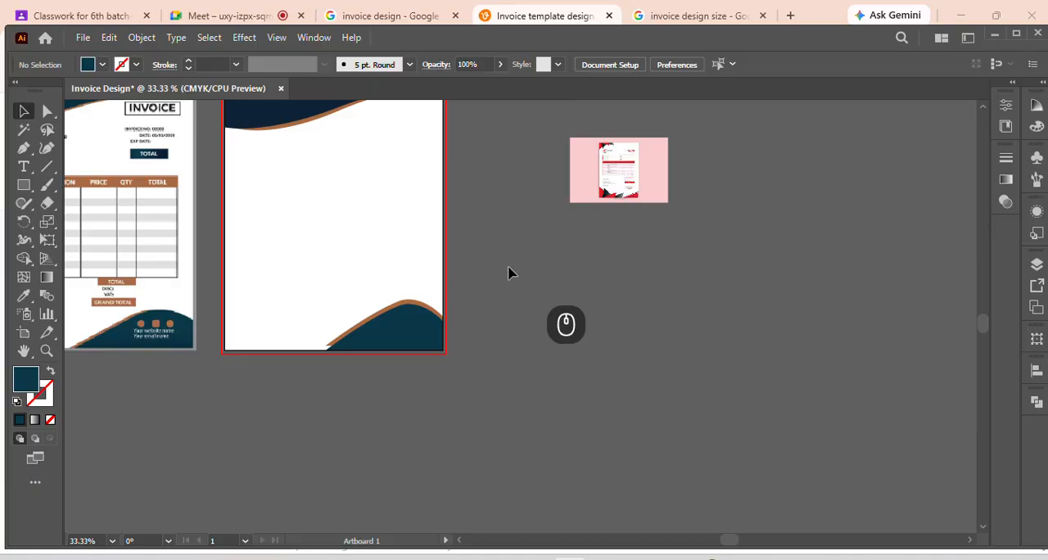
# Move the bottom-left anchor of the brown footer wave onto the page's bottom edge, just outside the teal wave's tip
pyautogui.click(402, 345)
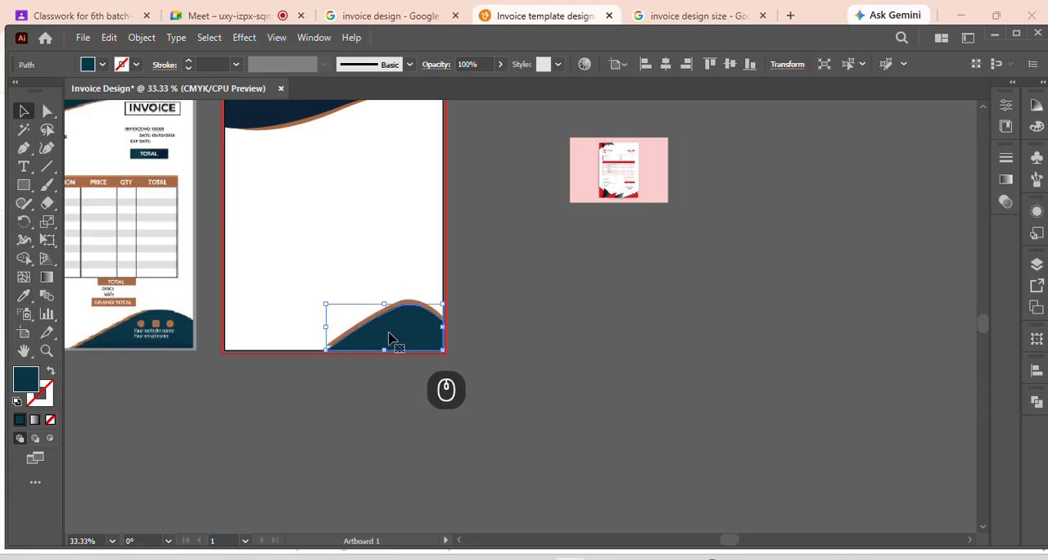
pyautogui.click(485, 338)
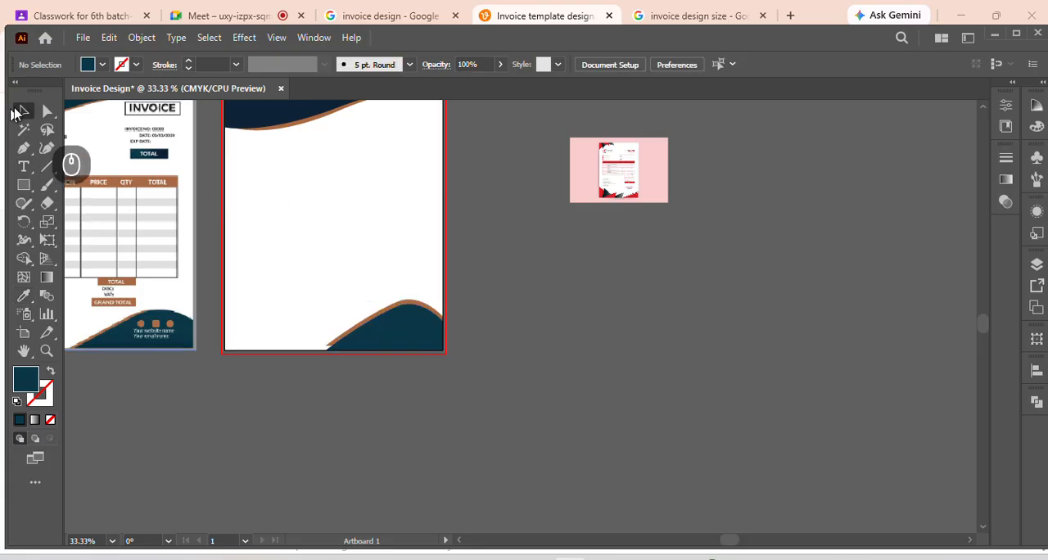
pyautogui.click(18, 112)
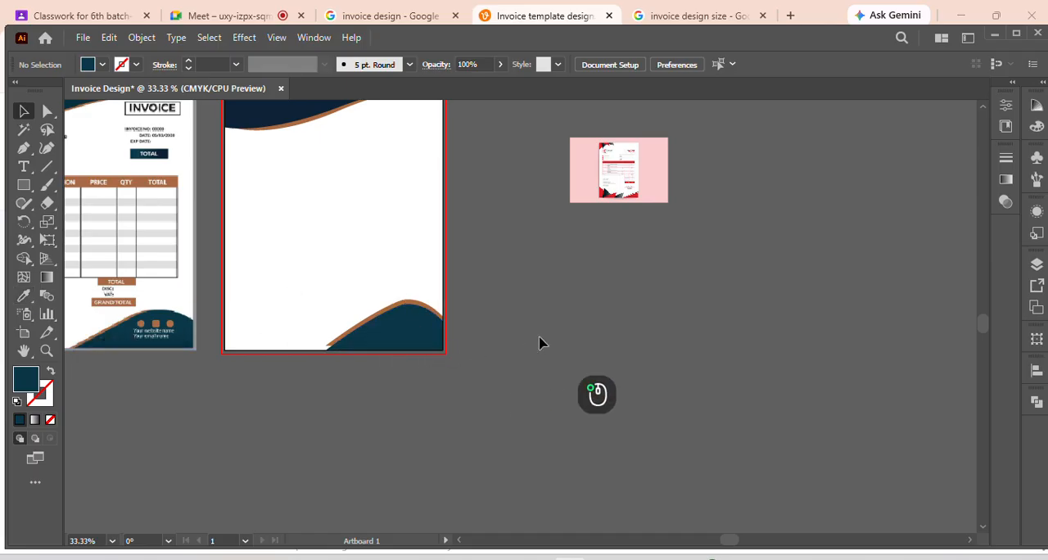
pyautogui.click(365, 328)
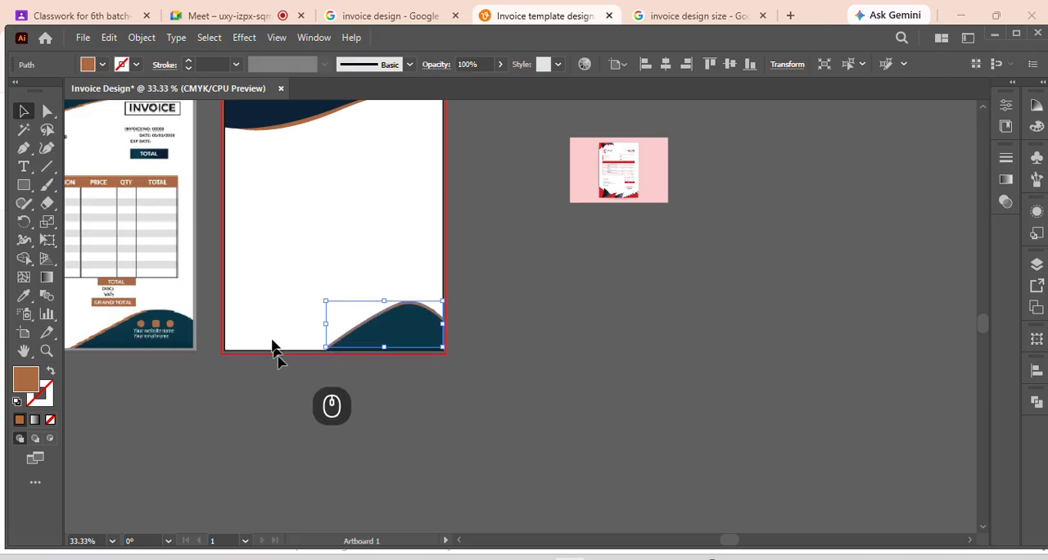
pyautogui.click(48, 113)
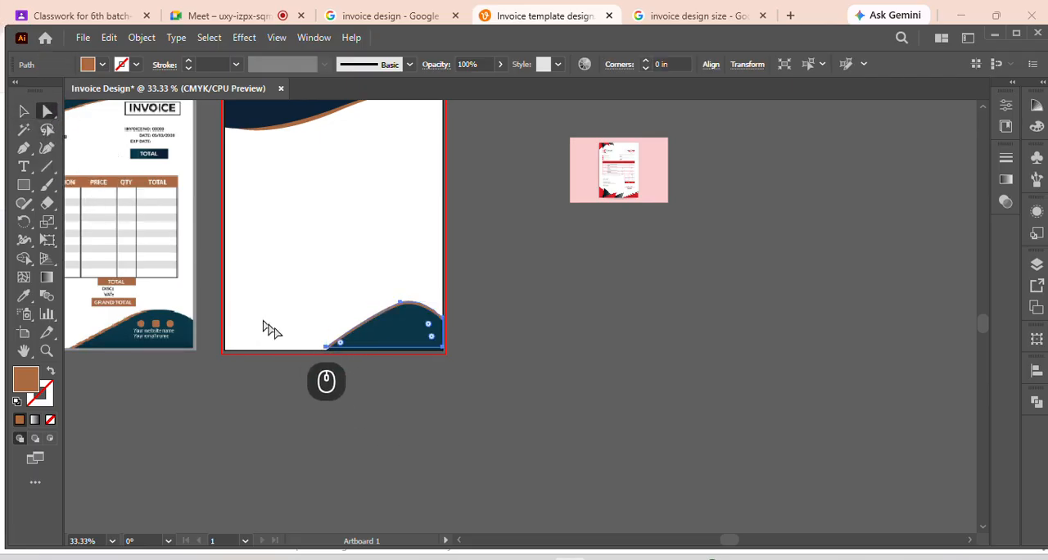
pyautogui.click(327, 347)
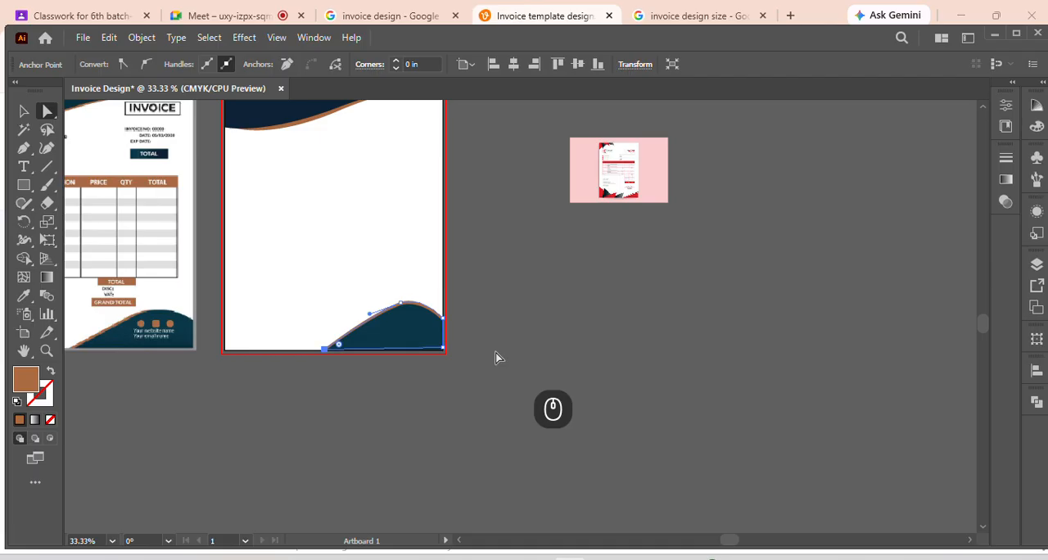
pyautogui.press('alt')
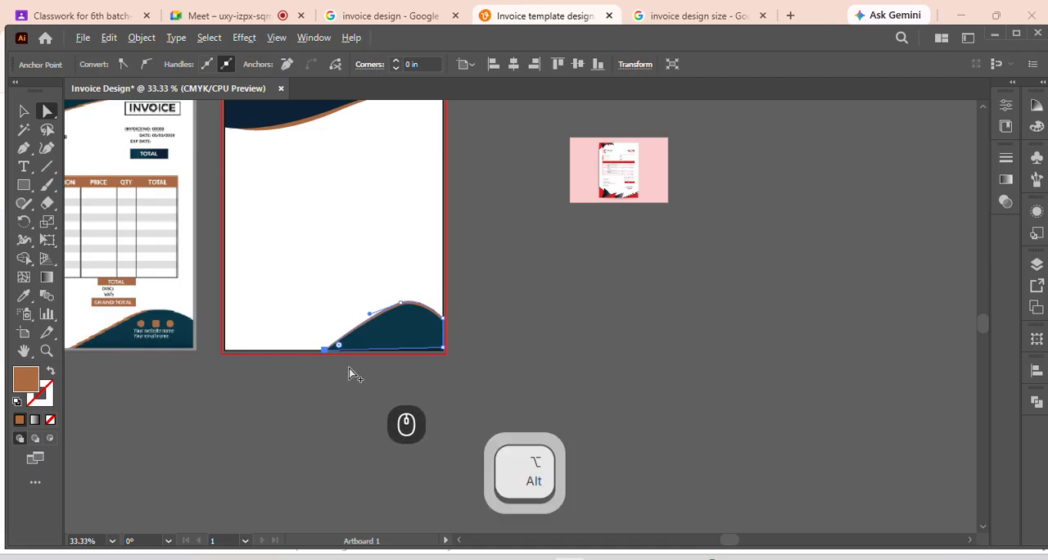
pyautogui.scroll(2, 351, 368)
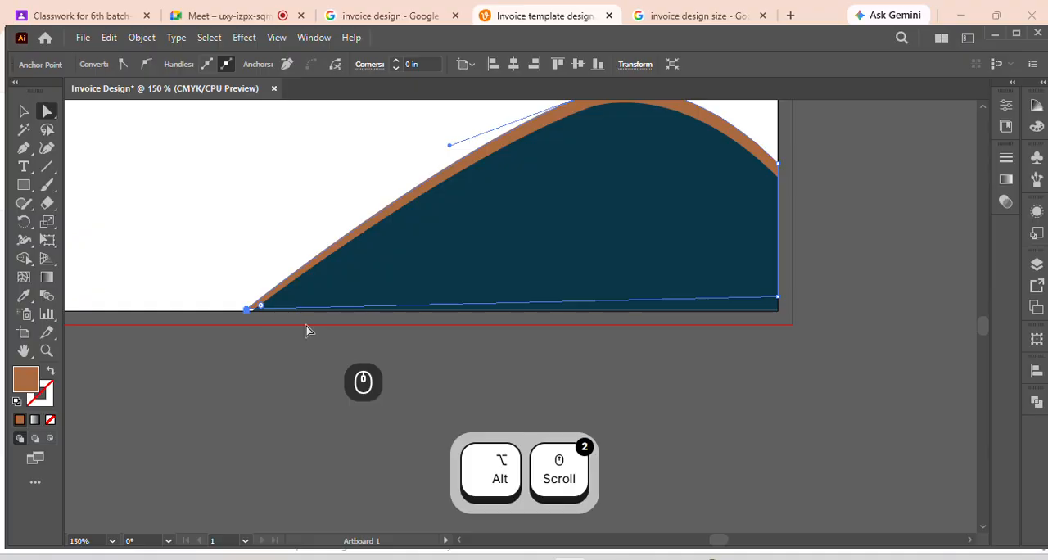
pyautogui.scroll(2, 264, 307)
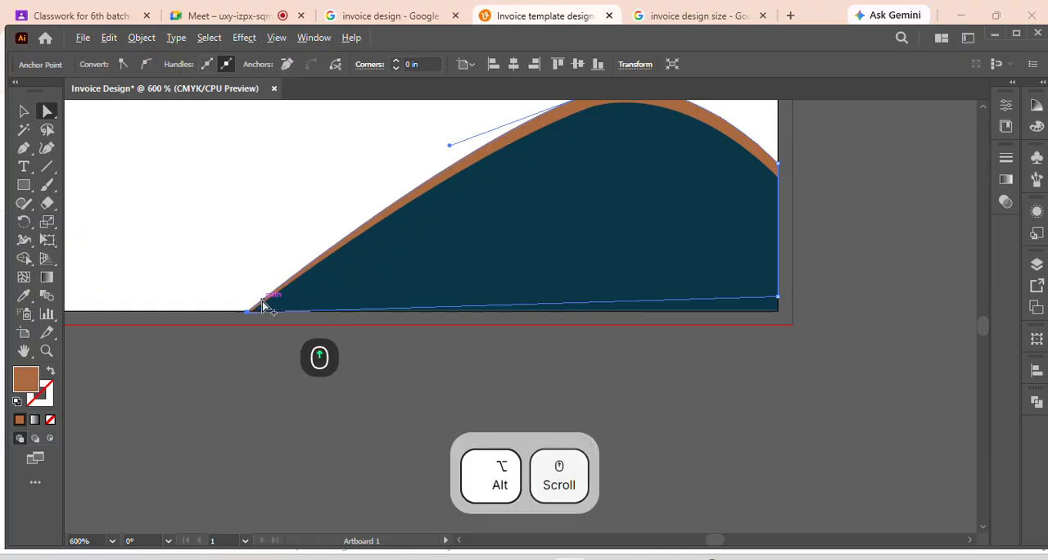
pyautogui.scroll(1, 263, 307)
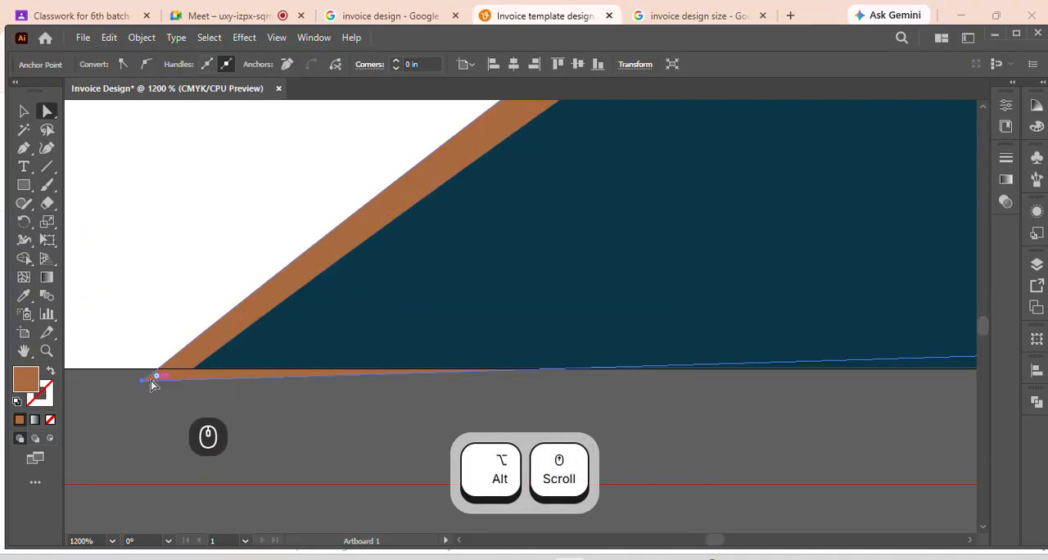
pyautogui.moveTo(151, 385); pyautogui.dragTo(152, 371)
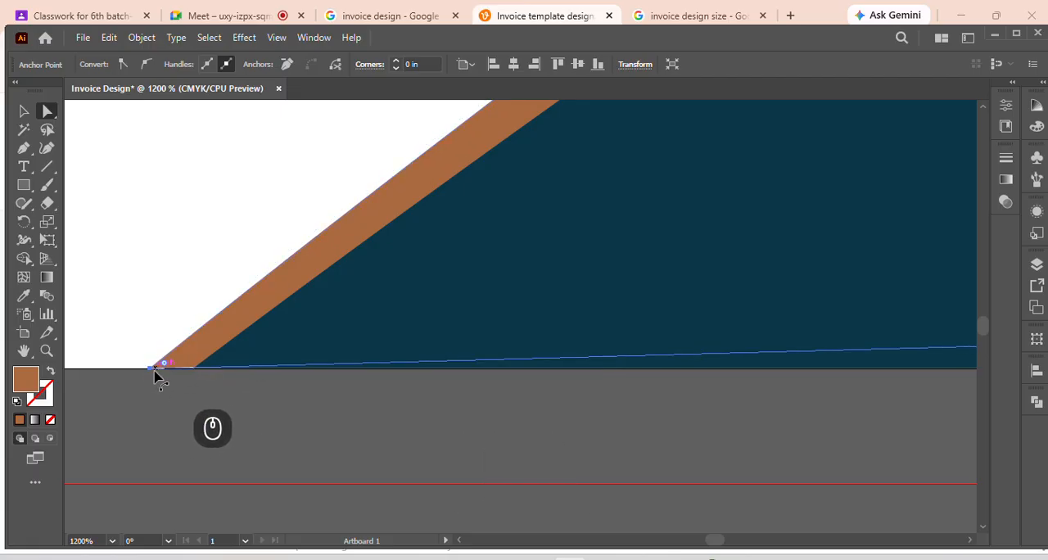
pyautogui.keyDown('alt'); pyautogui.scroll(3, 154, 375); pyautogui.keyUp('alt')
pyautogui.keyDown('alt'); pyautogui.scroll(2, 187, 367); pyautogui.keyUp('alt')
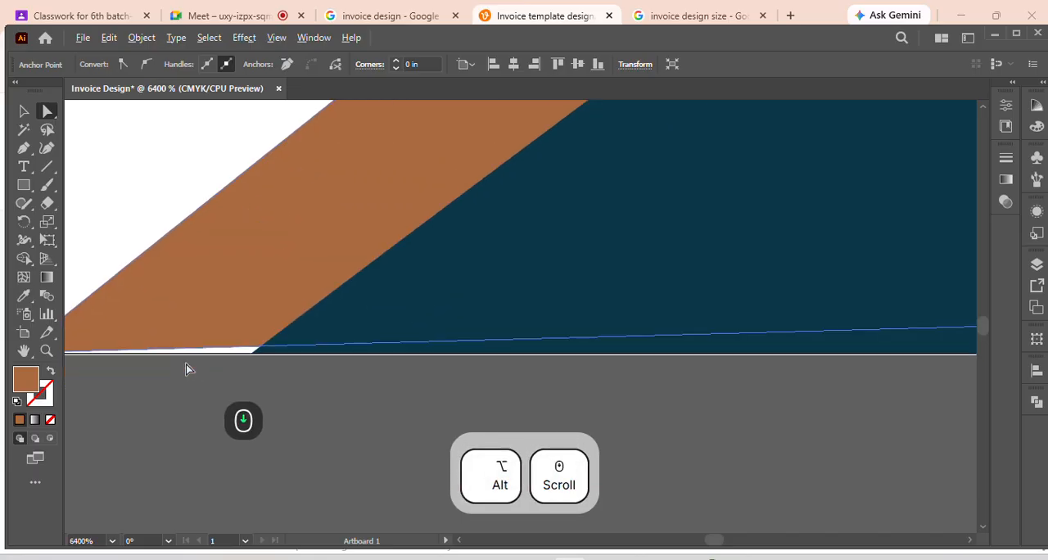
# Move the bottom-right anchor of the brown footer wave down onto the page's bottom-right corner
pyautogui.keyDown('alt'); pyautogui.scroll(-5, 516, 358); pyautogui.keyUp('alt')
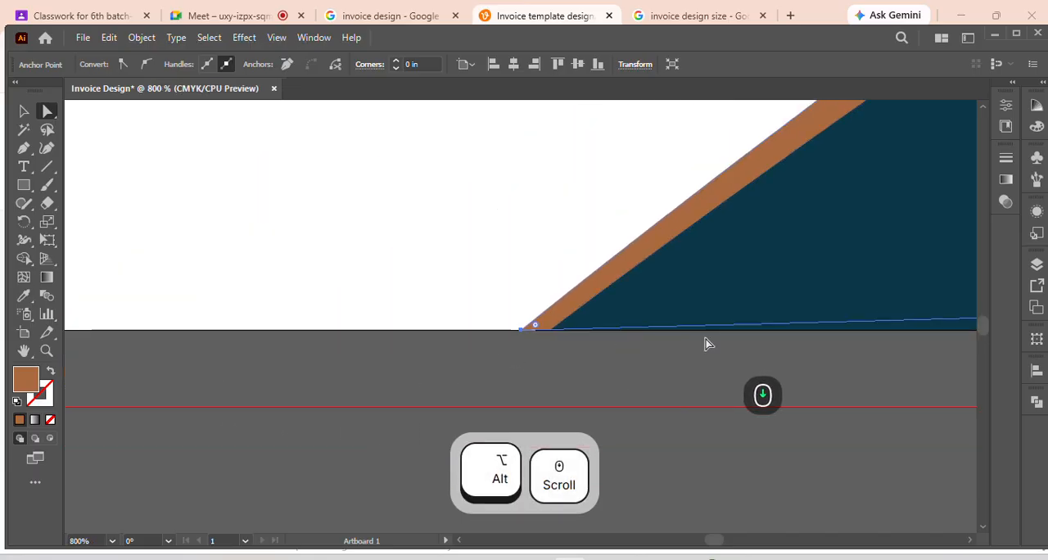
pyautogui.press('space')
pyautogui.moveTo(779, 282); pyautogui.dragTo(446, 277)
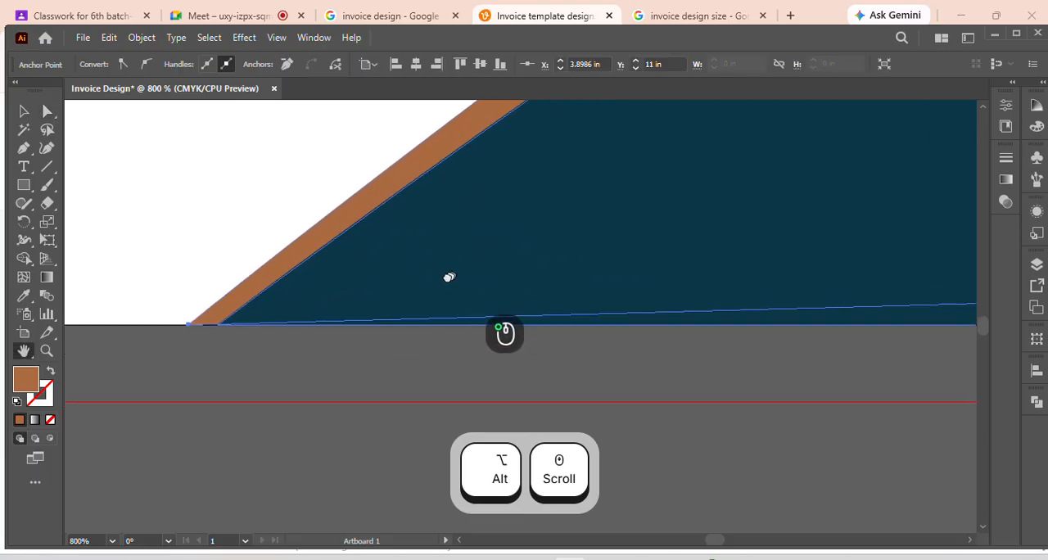
pyautogui.keyDown('alt'); pyautogui.scroll(-4, 696, 255); pyautogui.keyUp('alt')
pyautogui.moveTo(875, 234); pyautogui.dragTo(438, 264)
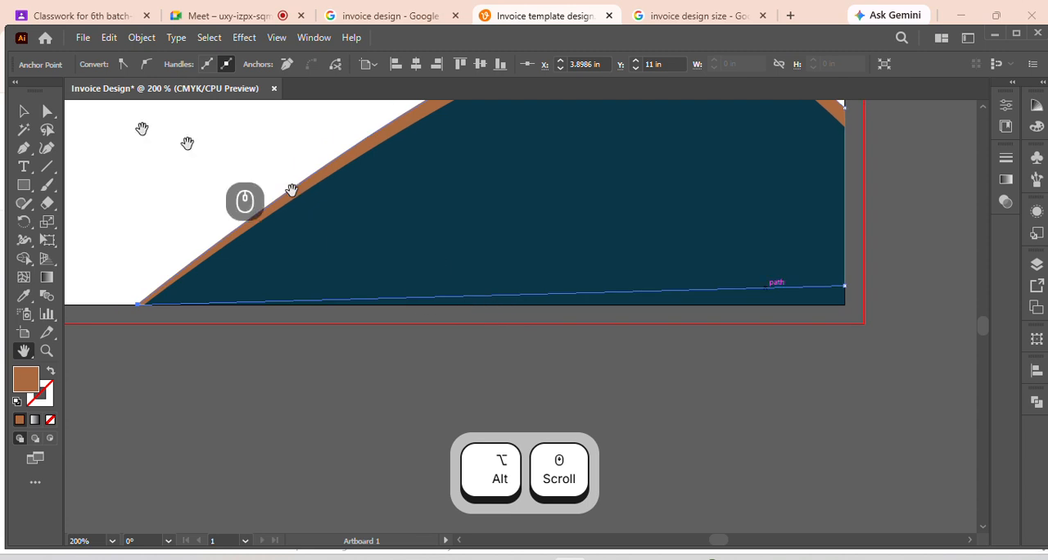
pyautogui.click(47, 116)
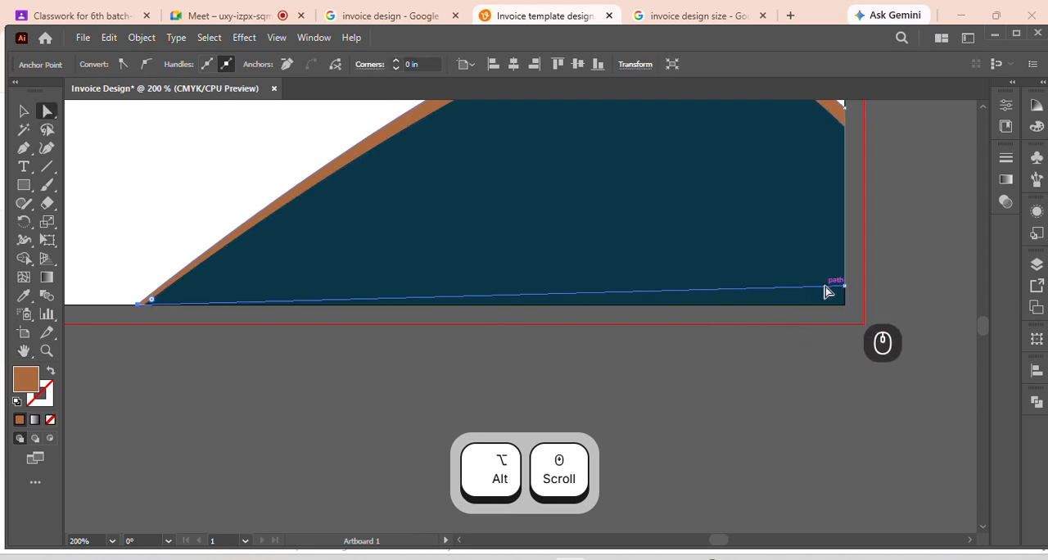
pyautogui.moveTo(845, 286); pyautogui.dragTo(846, 310)
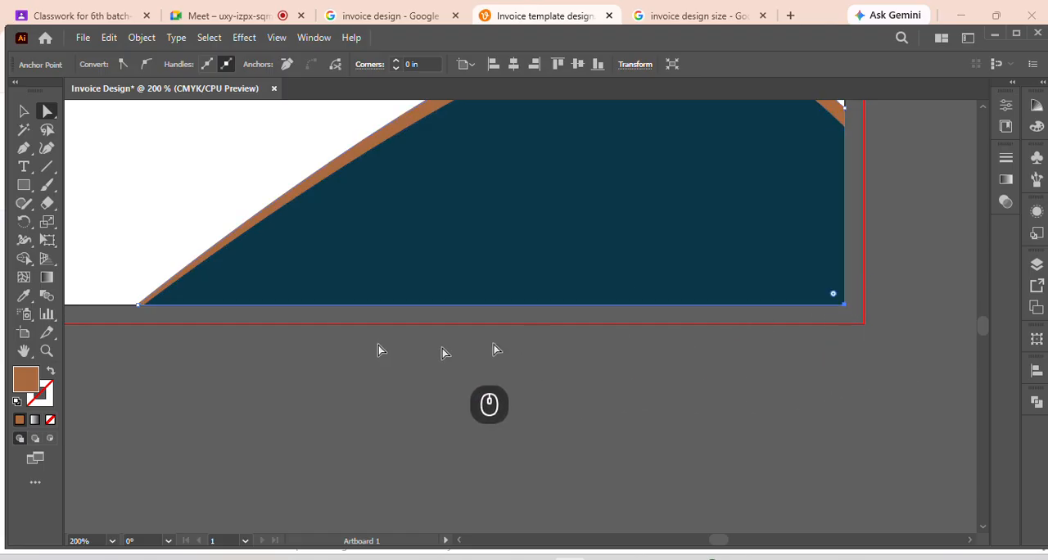
pyautogui.keyDown('alt'); pyautogui.scroll(6, 78, 317); pyautogui.keyUp('alt')
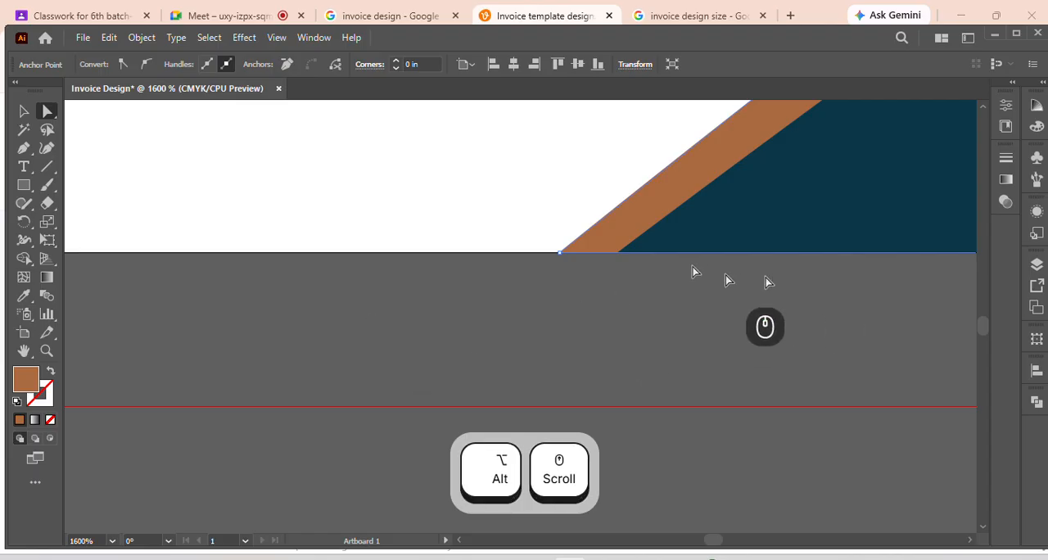
pyautogui.scroll(-3, 647, 266)
pyautogui.keyDown('alt'); pyautogui.scroll(5, 459, 245); pyautogui.keyUp('alt')
pyautogui.scroll(-4, 433, 265)
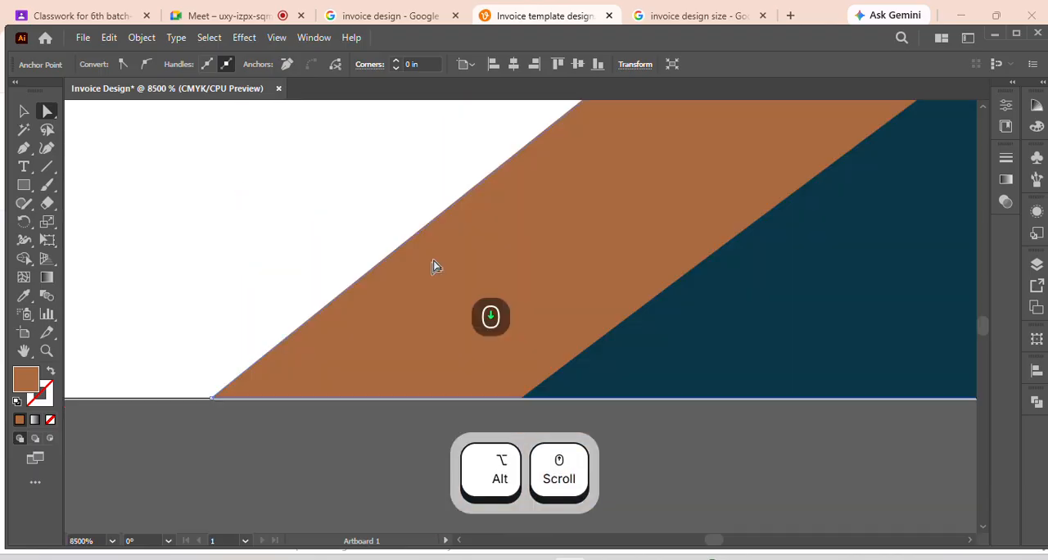
pyautogui.keyDown('alt'); pyautogui.scroll(-5, 541, 287); pyautogui.keyUp('alt')
pyautogui.keyDown('alt'); pyautogui.scroll(-10, 539, 274); pyautogui.keyUp('alt')
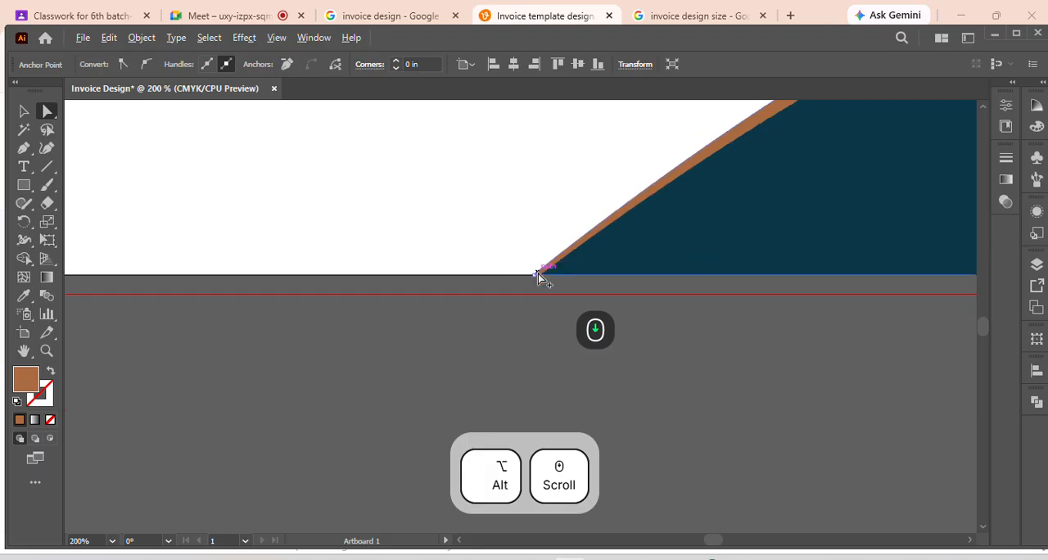
# Nudge the brown footer wave's right-edge curve anchor down and shift its crest anchor slightly left to taper the brown border
pyautogui.scroll(1, 598, 277)
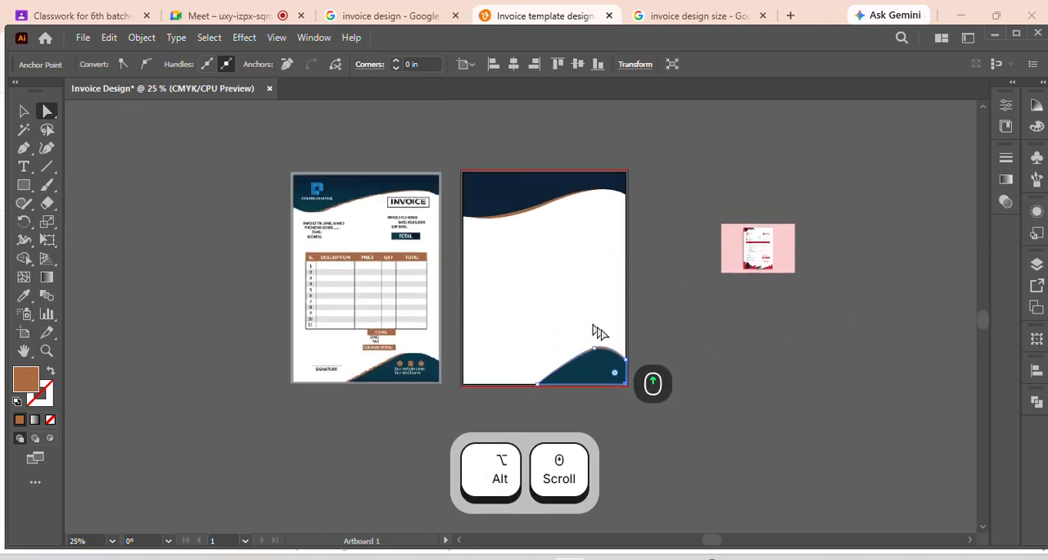
pyautogui.keyDown('alt'); pyautogui.scroll(2, 602, 333); pyautogui.keyUp('alt')
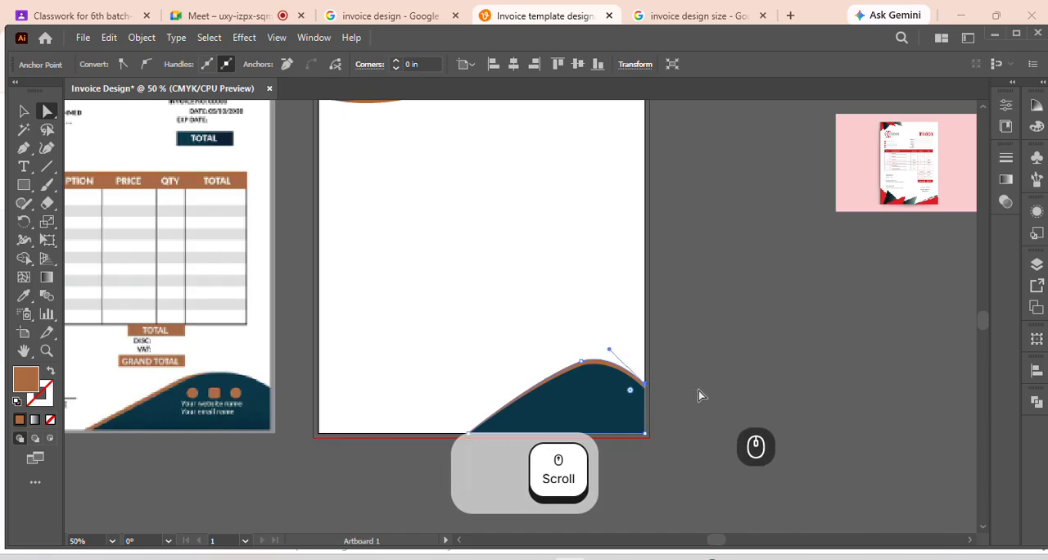
pyautogui.press('Down')
pyautogui.press('Down')
pyautogui.press('Down')
pyautogui.press('Down')
pyautogui.press('Down')
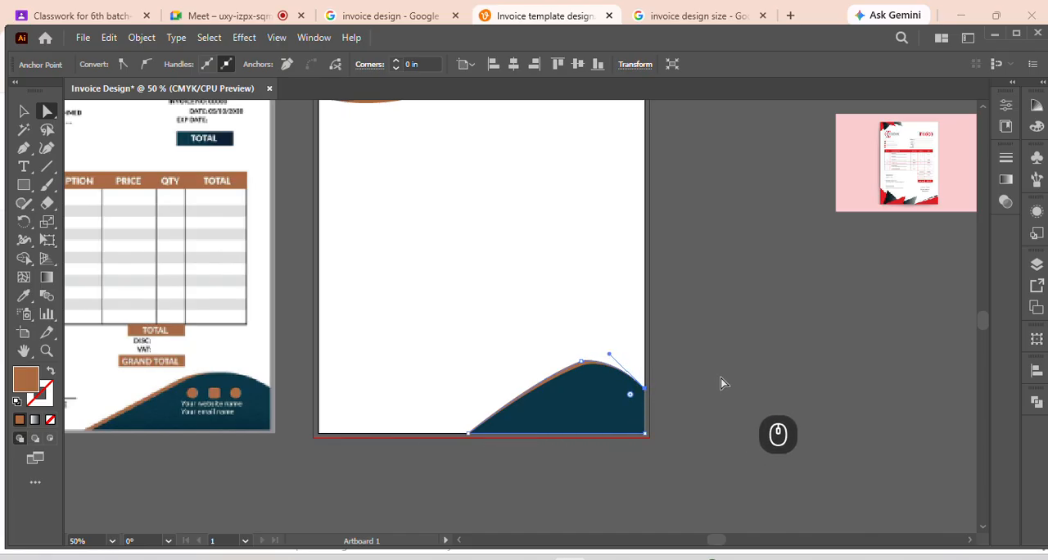
pyautogui.click(581, 363)
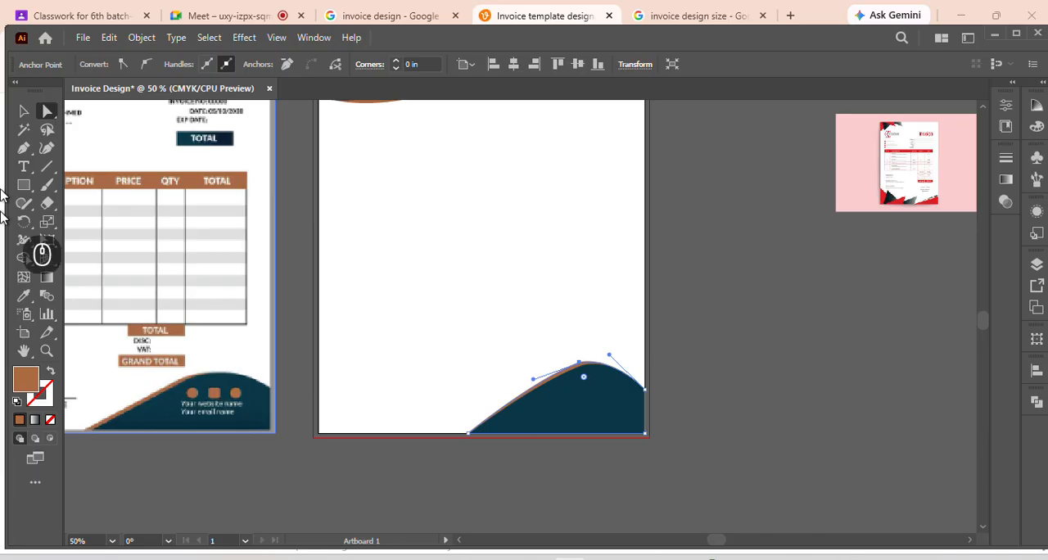
pyautogui.click(23, 111)
pyautogui.click(707, 353)
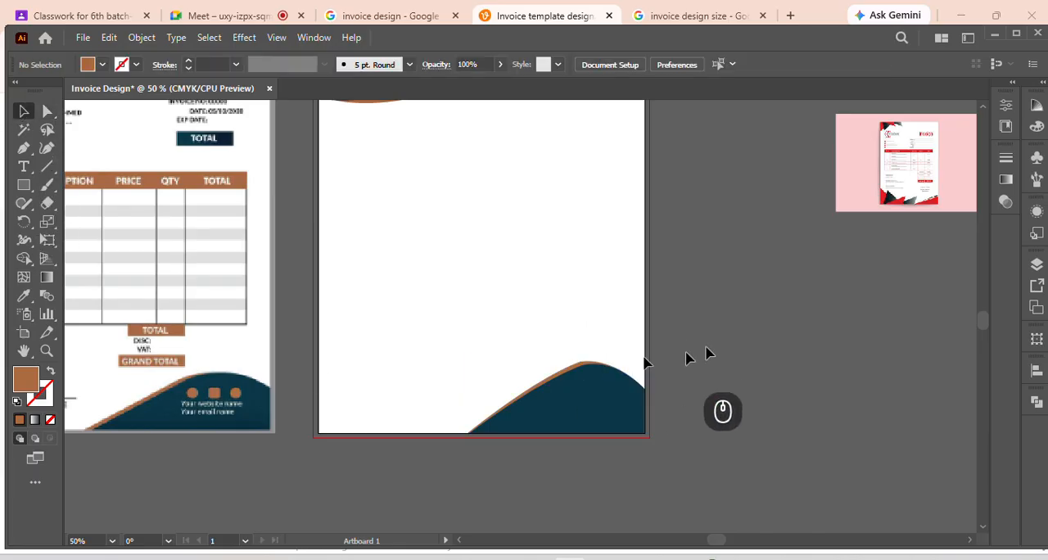
# Draw a rectangular grid with six rows and six columns across the blank middle of the invoice page
pyautogui.scroll(-2, 562, 307)
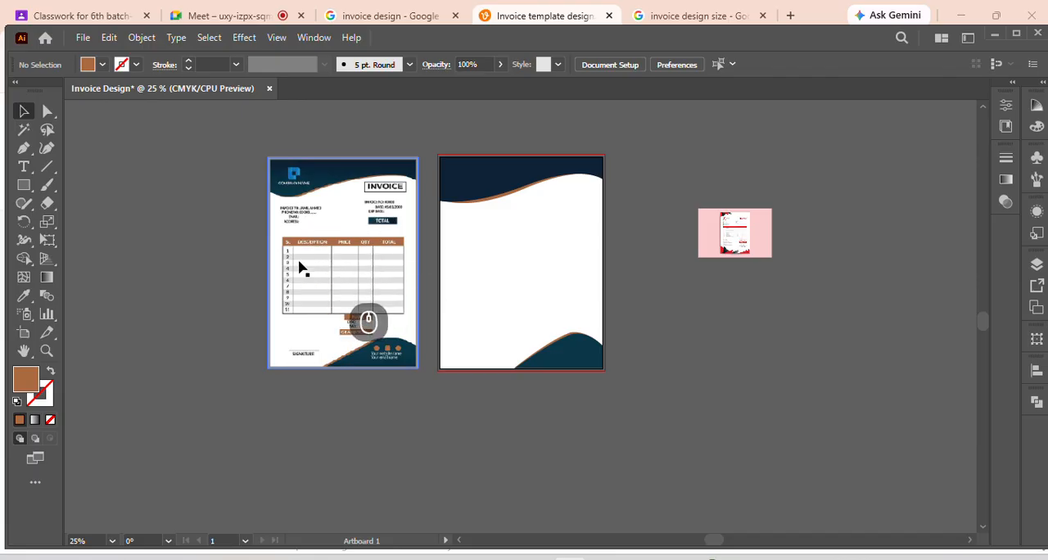
pyautogui.click(45, 170)
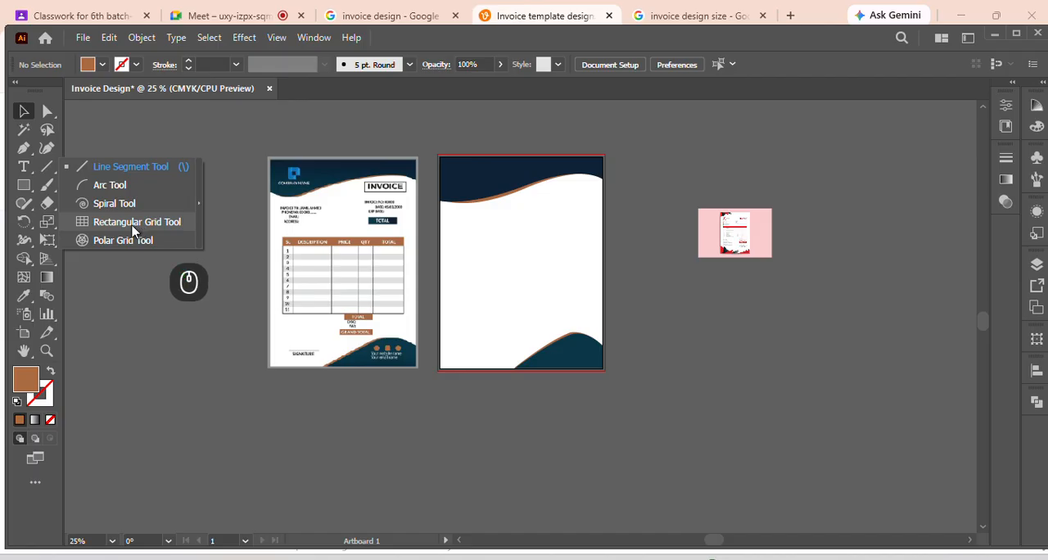
pyautogui.click(133, 226)
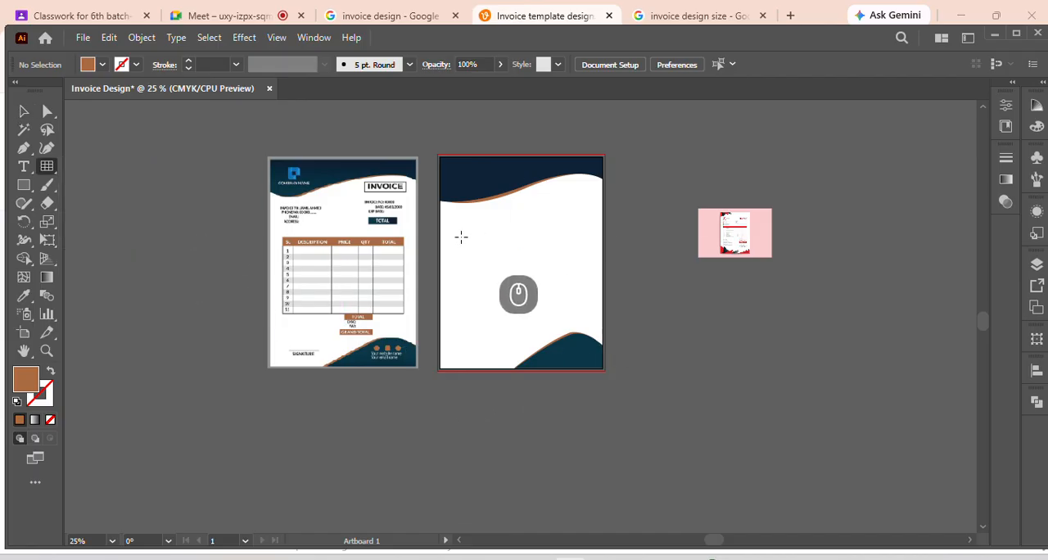
pyautogui.moveTo(461, 236); pyautogui.dragTo(588, 310)
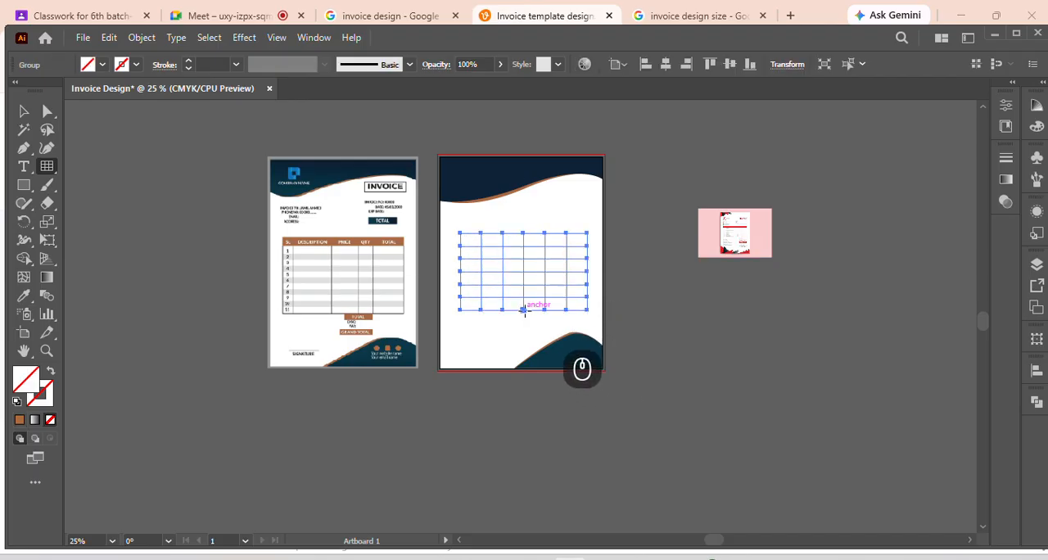
pyautogui.scroll(2, 521, 291)
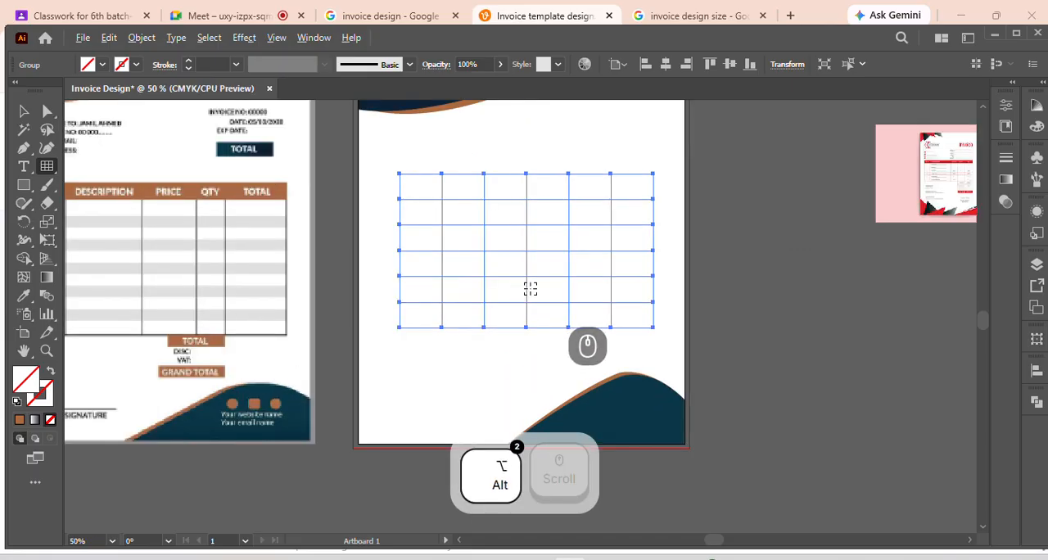
pyautogui.scroll(-1, 521, 291)
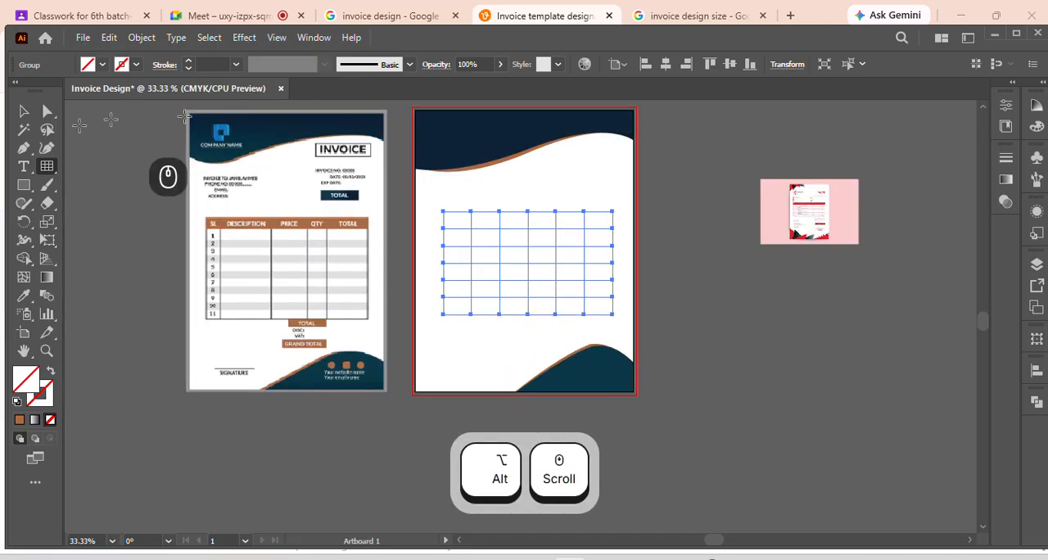
# Ungroup the rectangular grid and select all of its separate lines
pyautogui.click(26, 115)
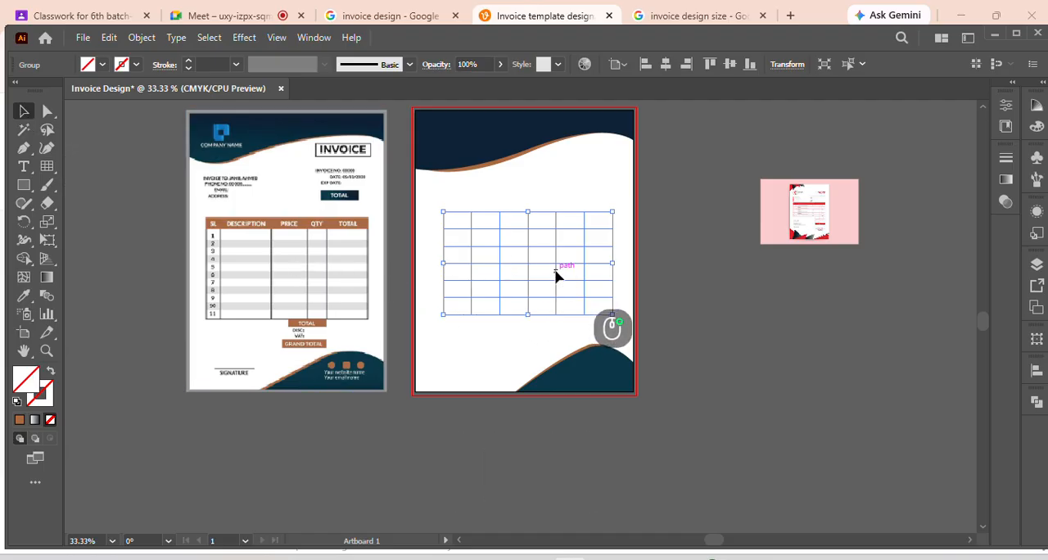
pyautogui.rightClick(555, 274)
pyautogui.click(639, 404)
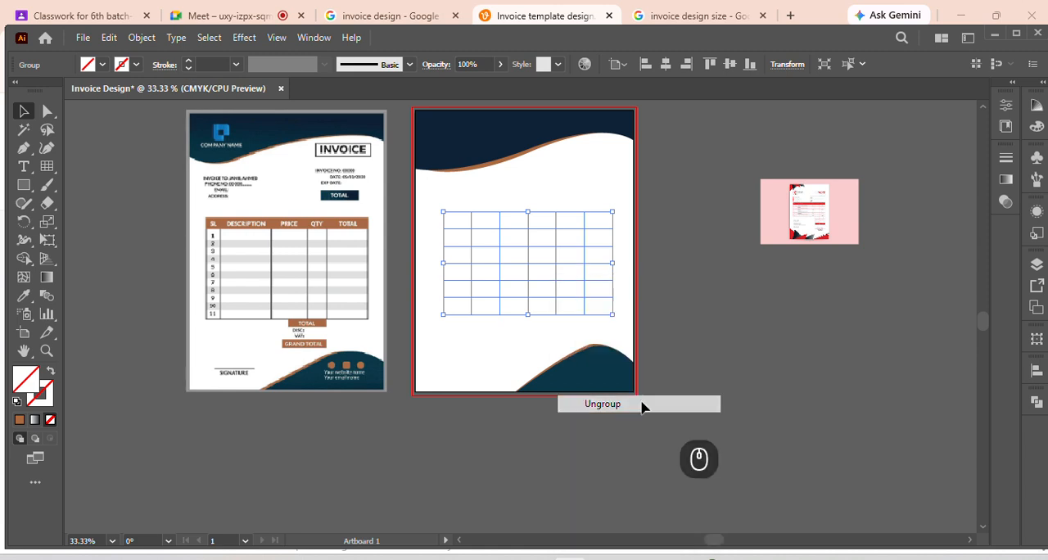
pyautogui.click(709, 312)
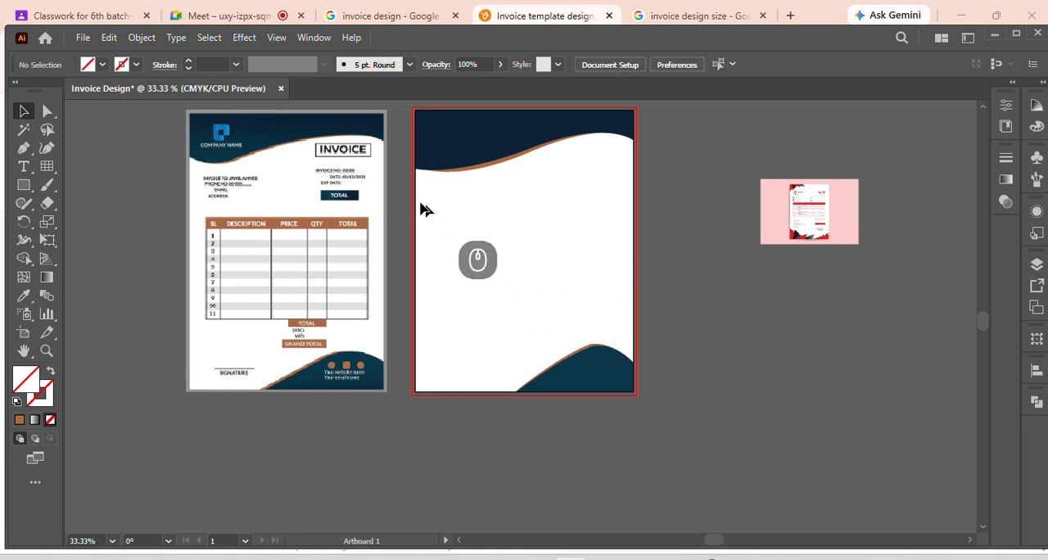
pyautogui.moveTo(418, 195); pyautogui.dragTo(625, 329)
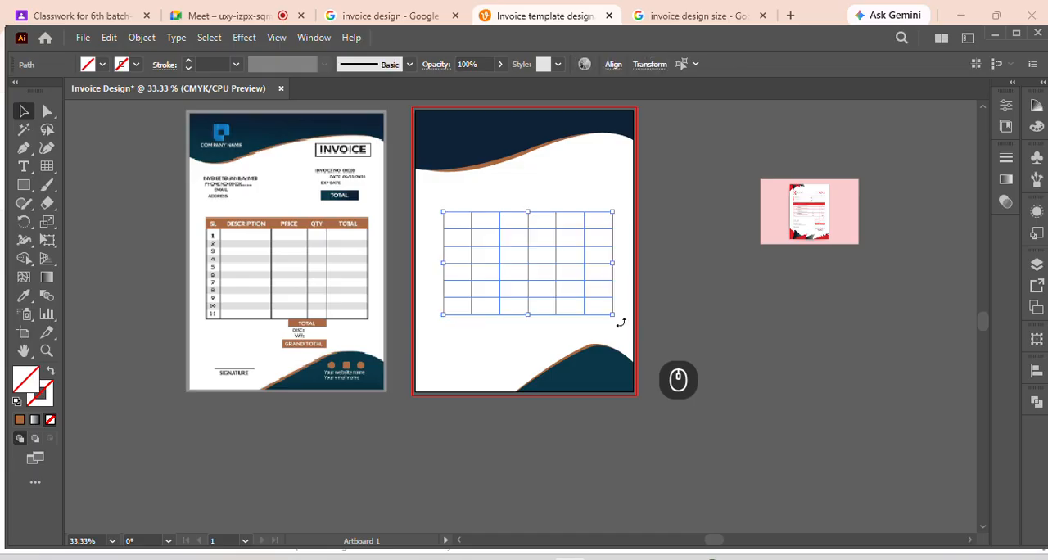
# Give all the ungrouped table grid lines a black 0.5 pt stroke
pyautogui.click(188, 65)
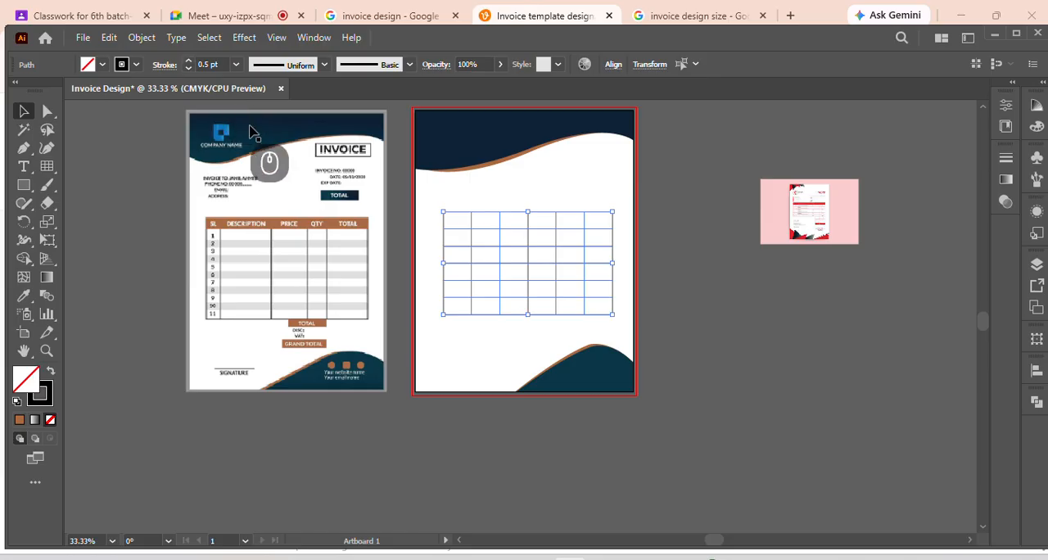
pyautogui.click(663, 283)
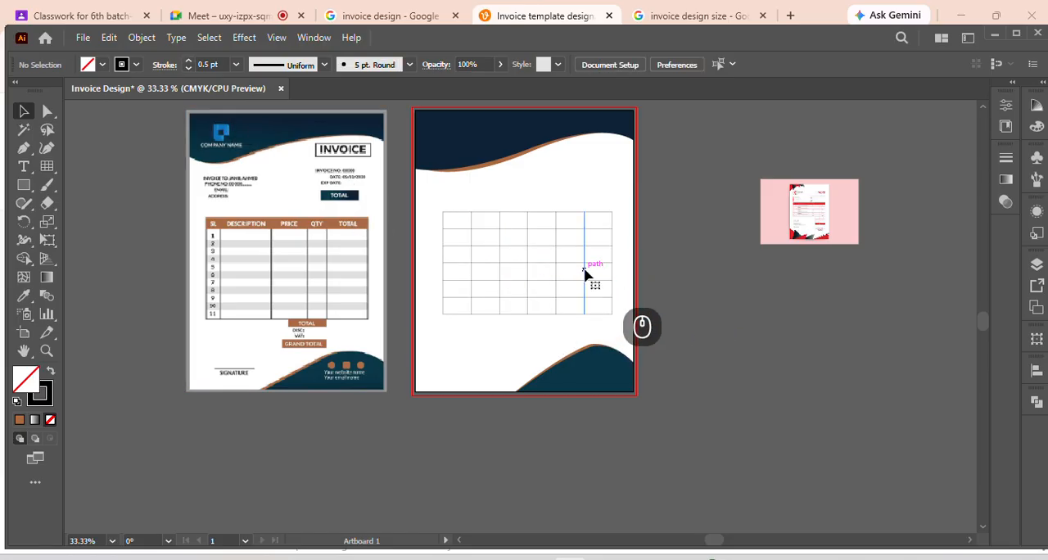
pyautogui.click(586, 274)
pyautogui.click(667, 303)
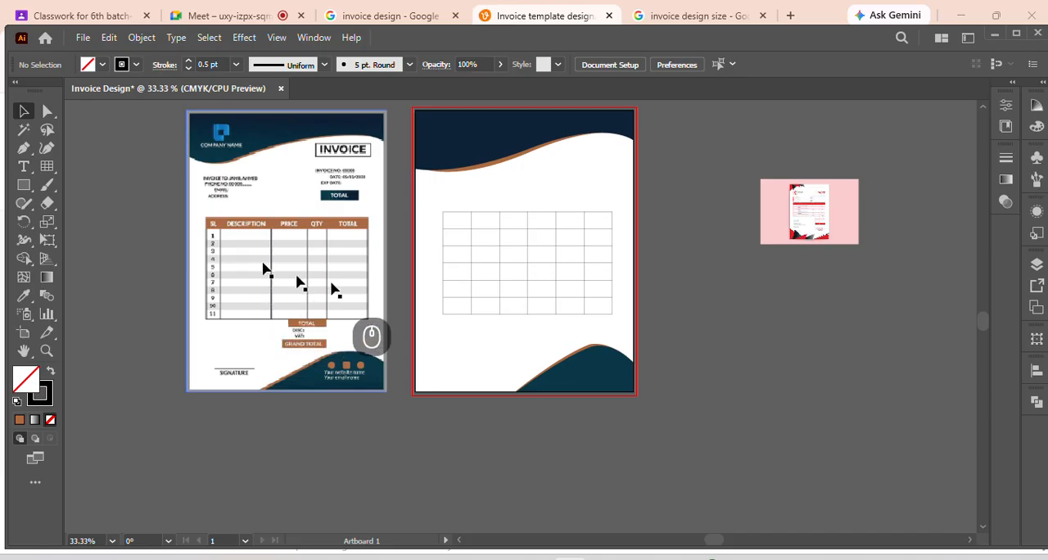
# Resize the table columns by shifting the first inner divider left, deleting the second and moving the fourth right to narrow the quantity column
pyautogui.moveTo(467, 275); pyautogui.dragTo(468, 278)
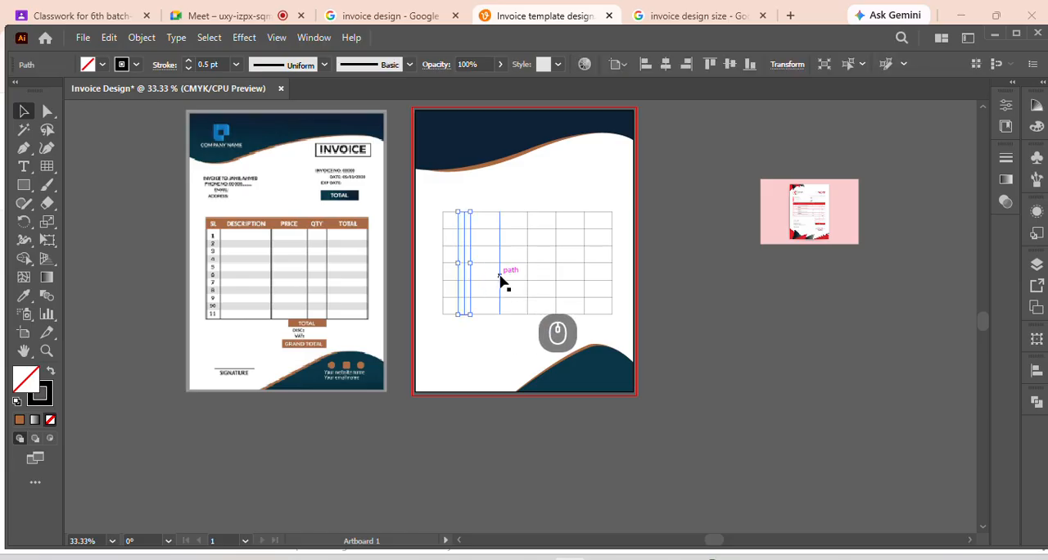
pyautogui.press('Delete')
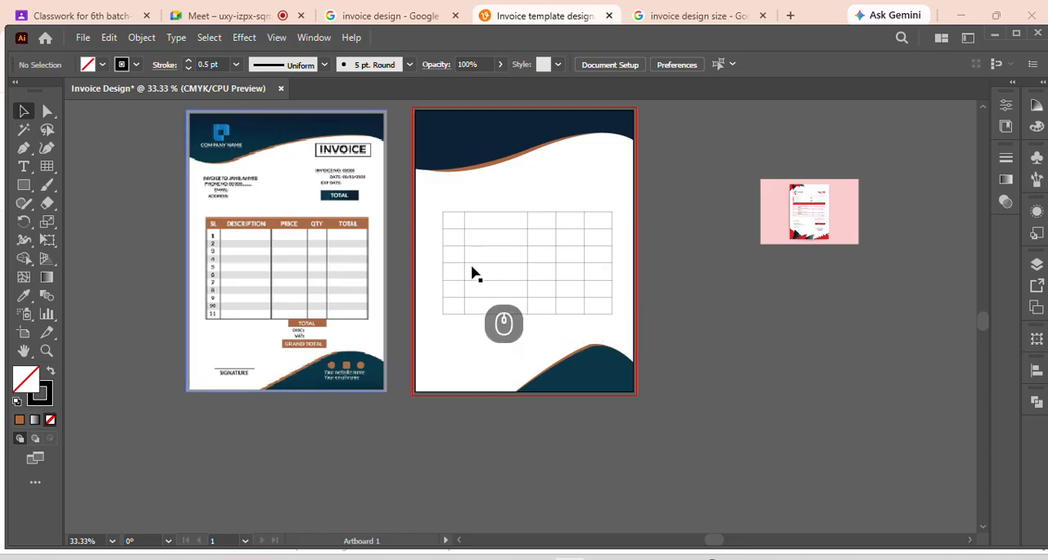
pyautogui.moveTo(556, 266); pyautogui.dragTo(567, 262)
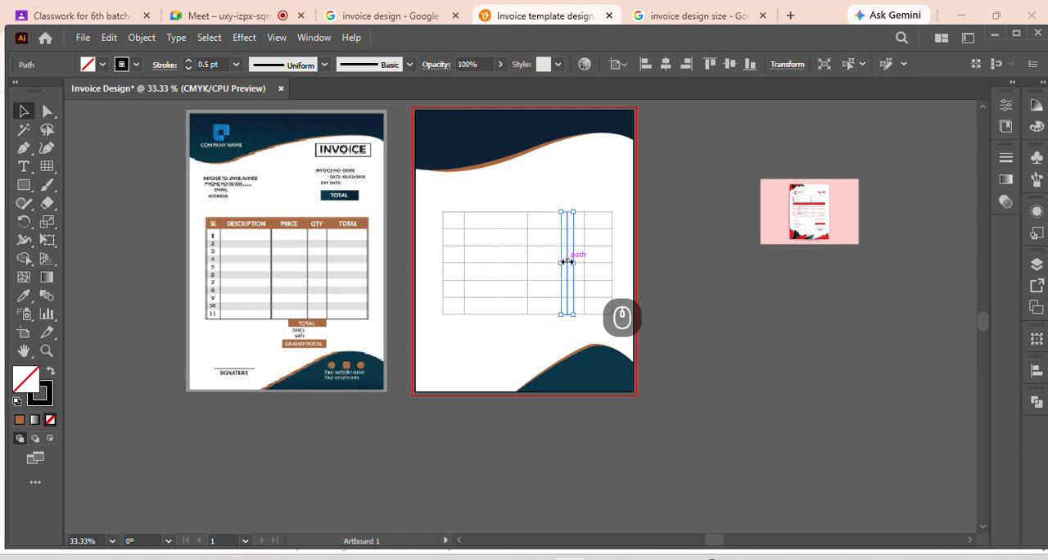
pyautogui.click(667, 298)
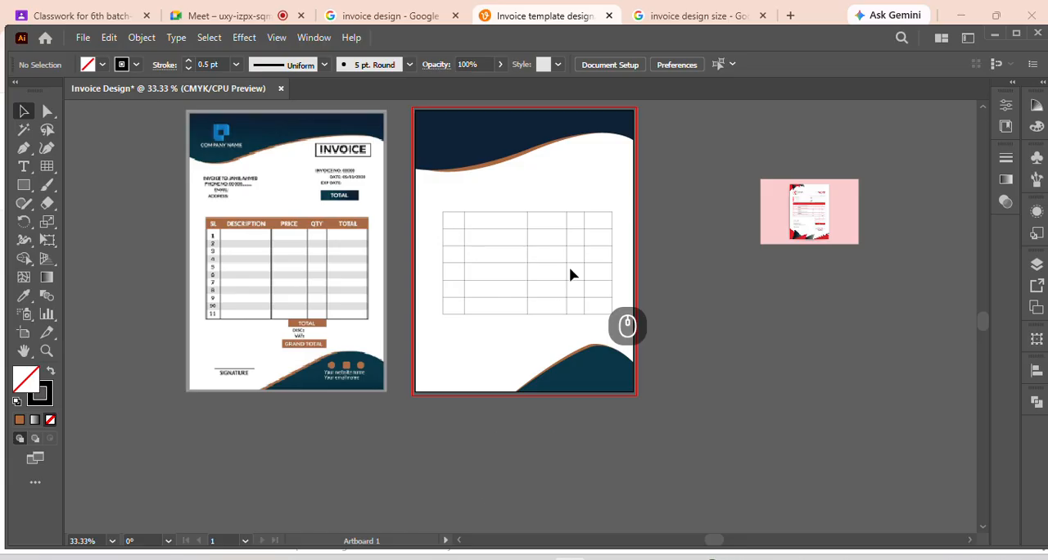
# Increase the stroke weight of all the table grid lines to 0.75 pt
pyautogui.scroll(1, 571, 280)
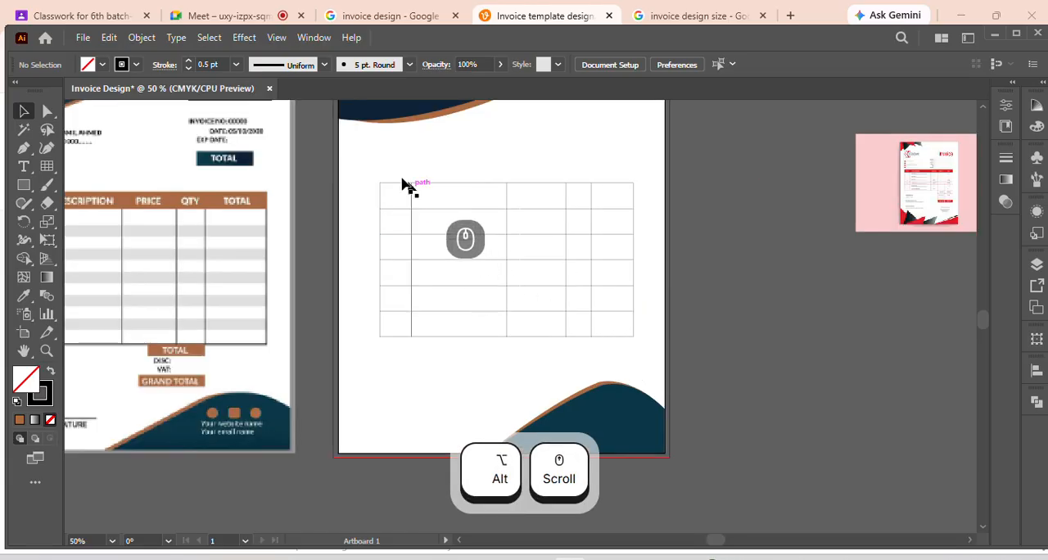
pyautogui.moveTo(358, 164); pyautogui.dragTo(649, 347)
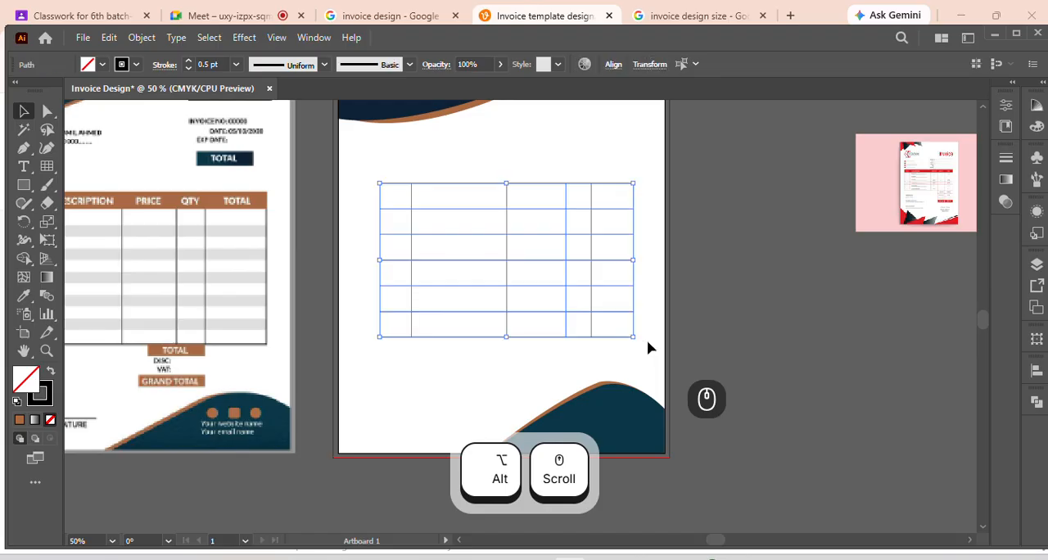
pyautogui.click(188, 63)
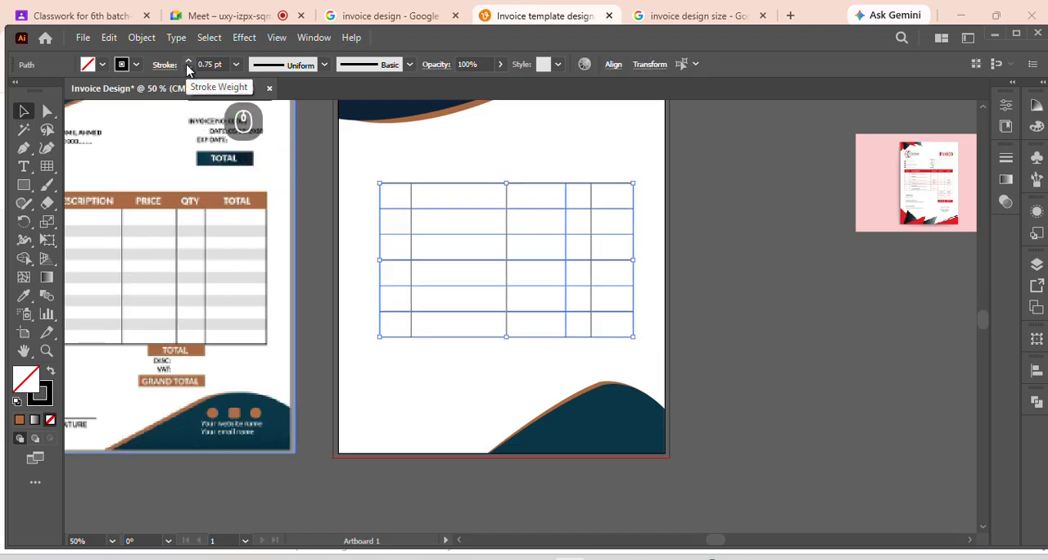
pyautogui.click(639, 248)
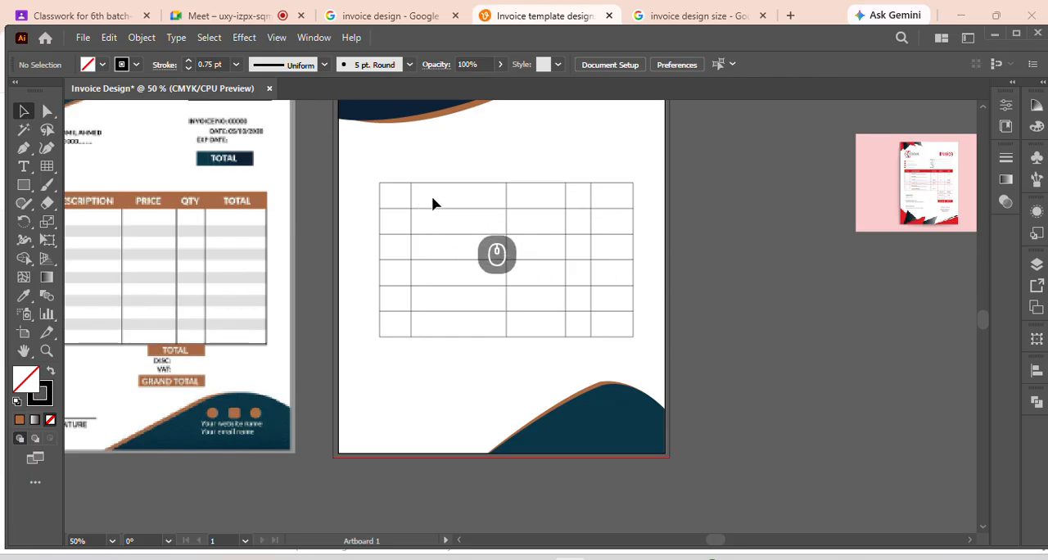
pyautogui.click(421, 208)
pyautogui.click(674, 236)
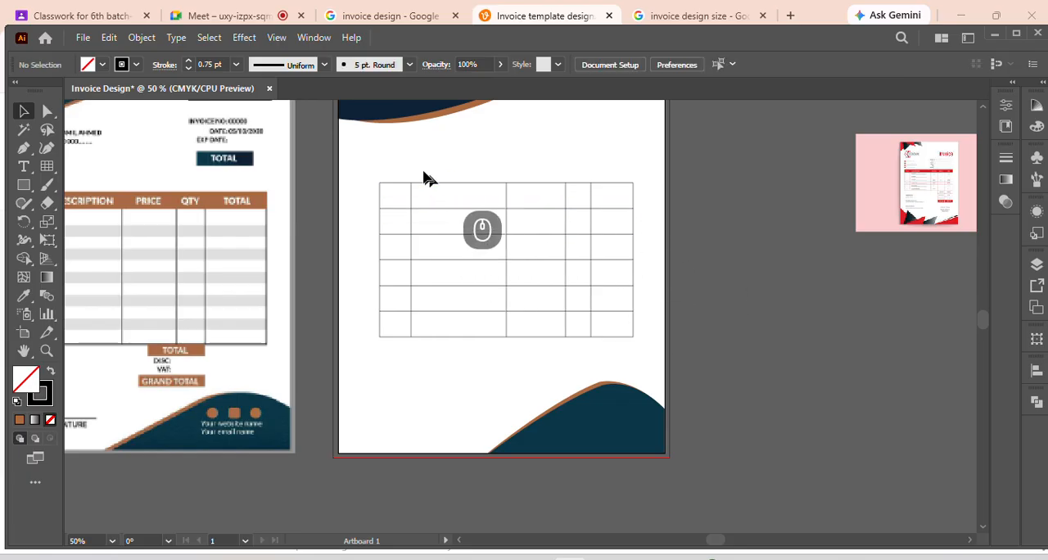
# Expand the strokes of all the table grid lines into filled shapes
pyautogui.moveTo(378, 166); pyautogui.dragTo(642, 360)
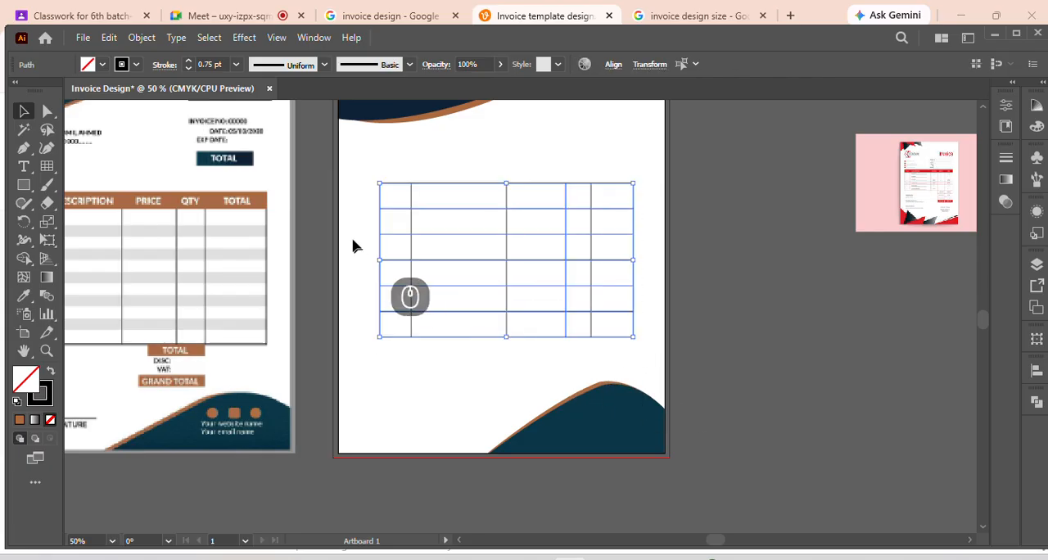
pyautogui.click(24, 110)
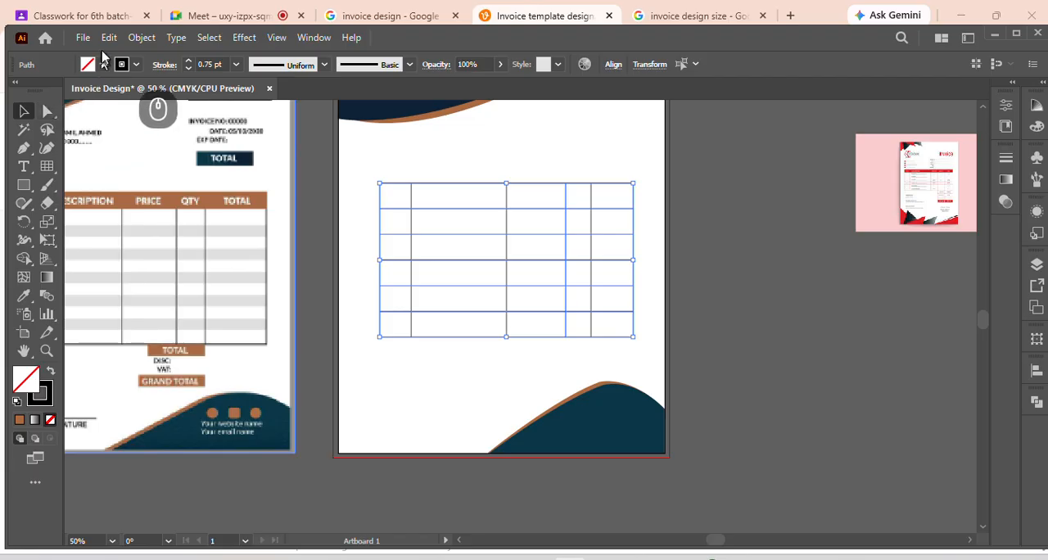
pyautogui.click(137, 41)
pyautogui.click(223, 190)
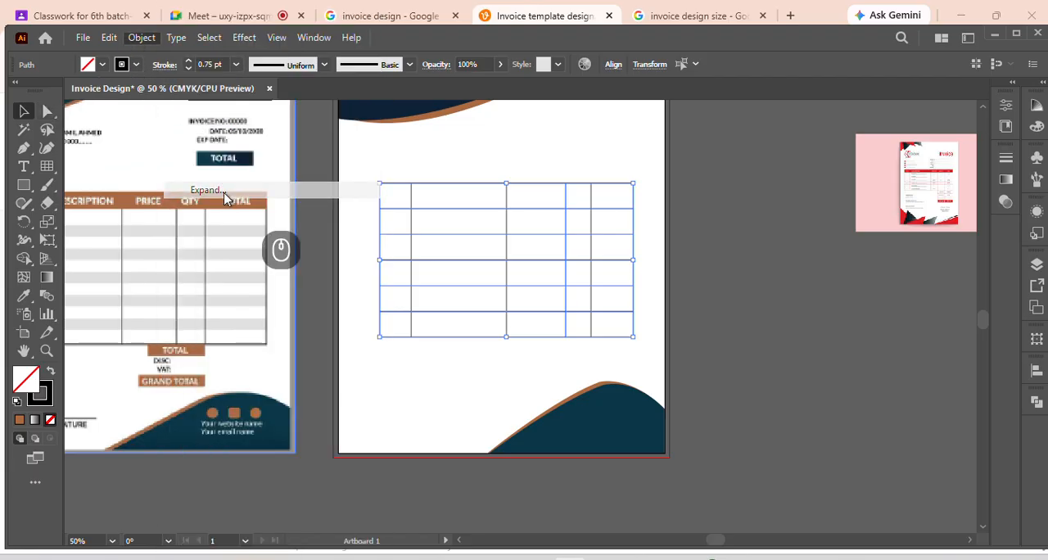
pyautogui.click(495, 371)
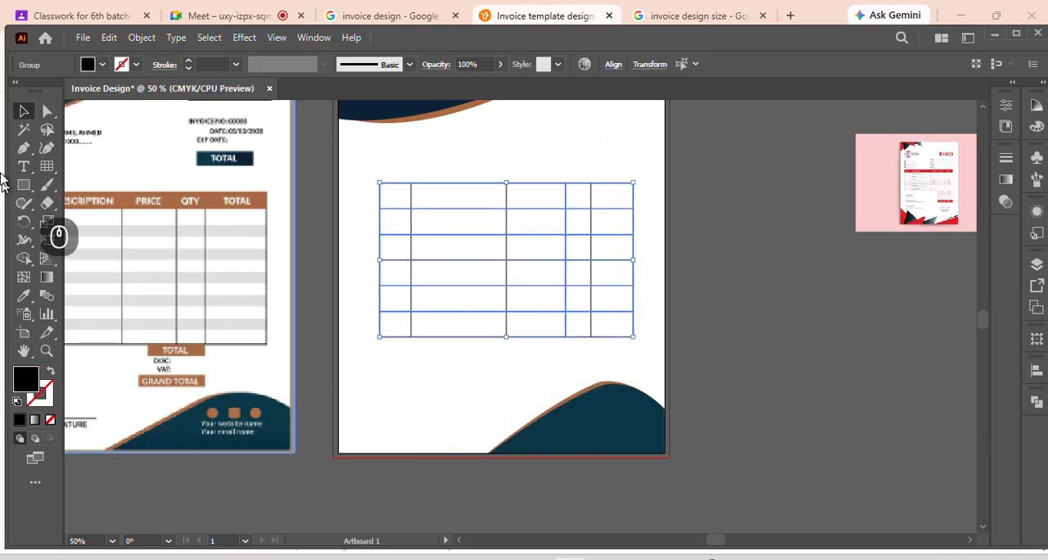
pyautogui.click(25, 261)
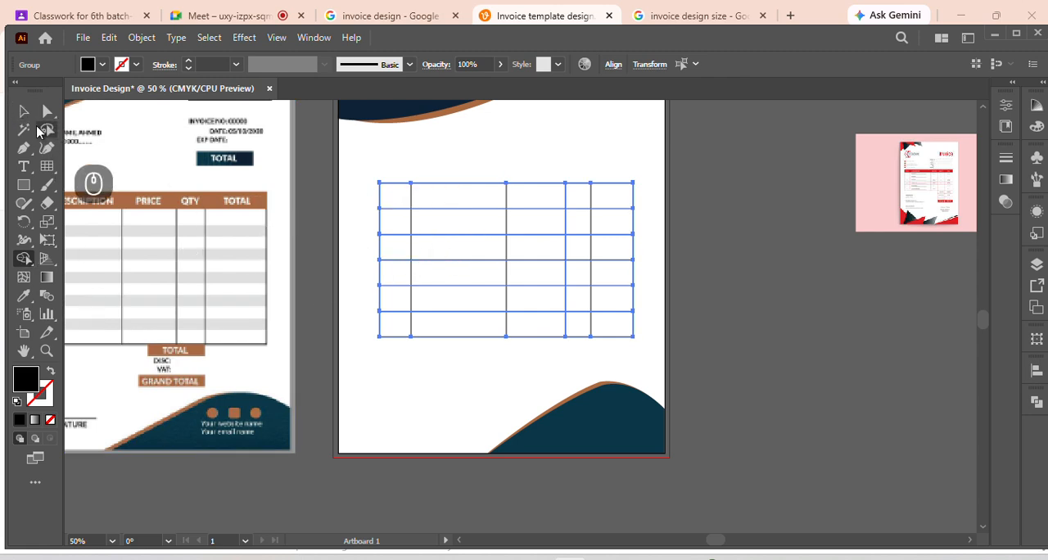
pyautogui.click(24, 111)
pyautogui.click(655, 257)
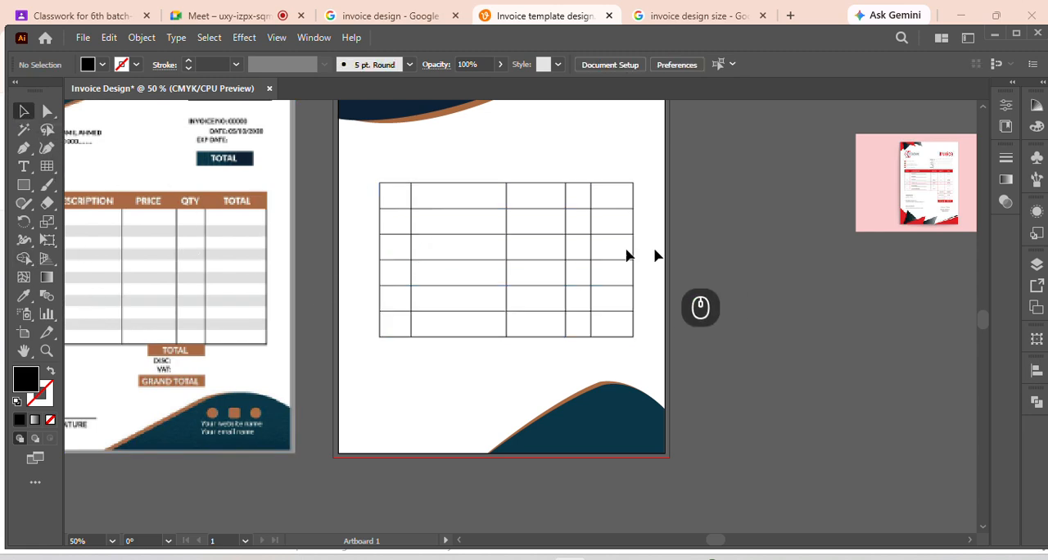
pyautogui.click(445, 209)
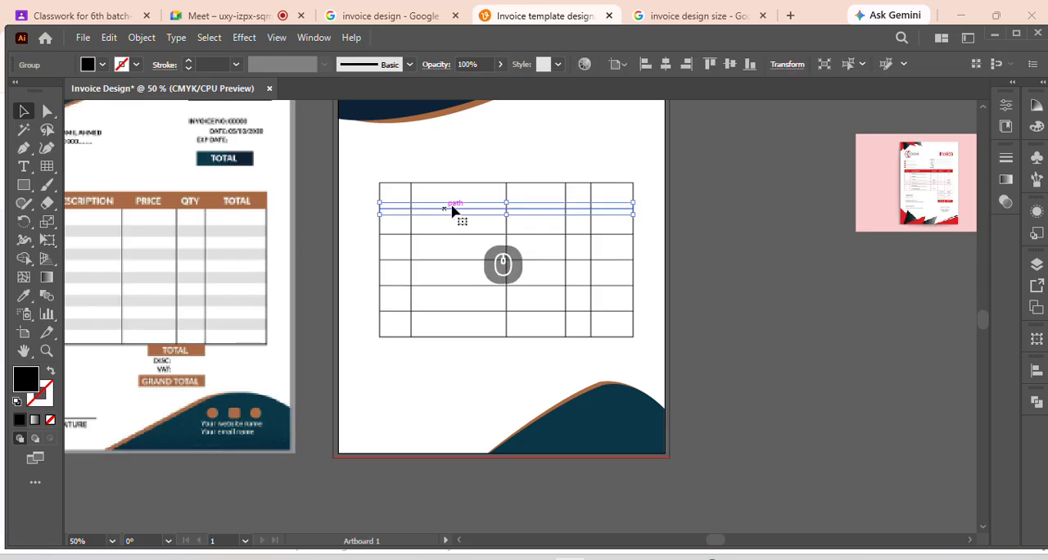
pyautogui.click(725, 230)
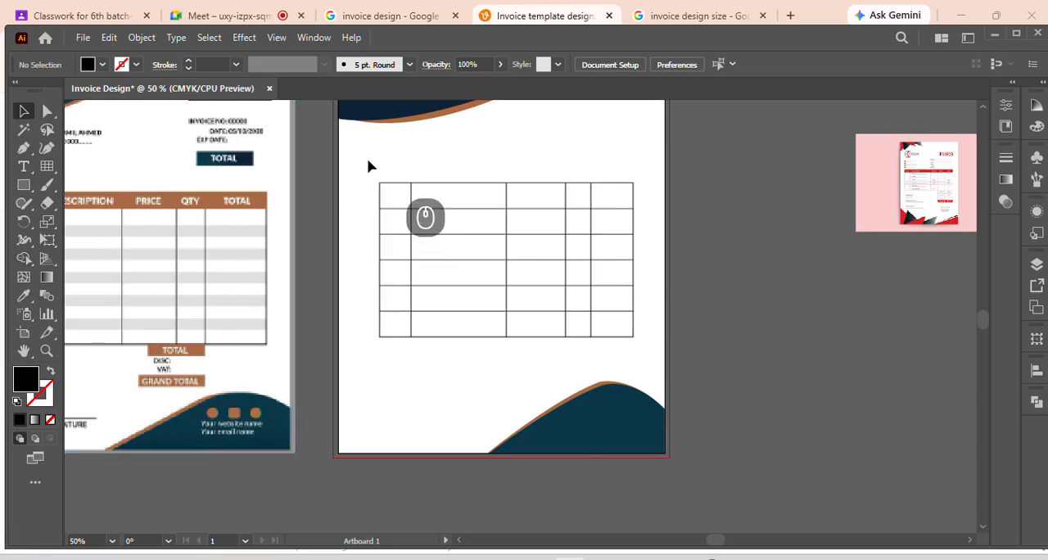
pyautogui.moveTo(368, 159); pyautogui.dragTo(649, 351)
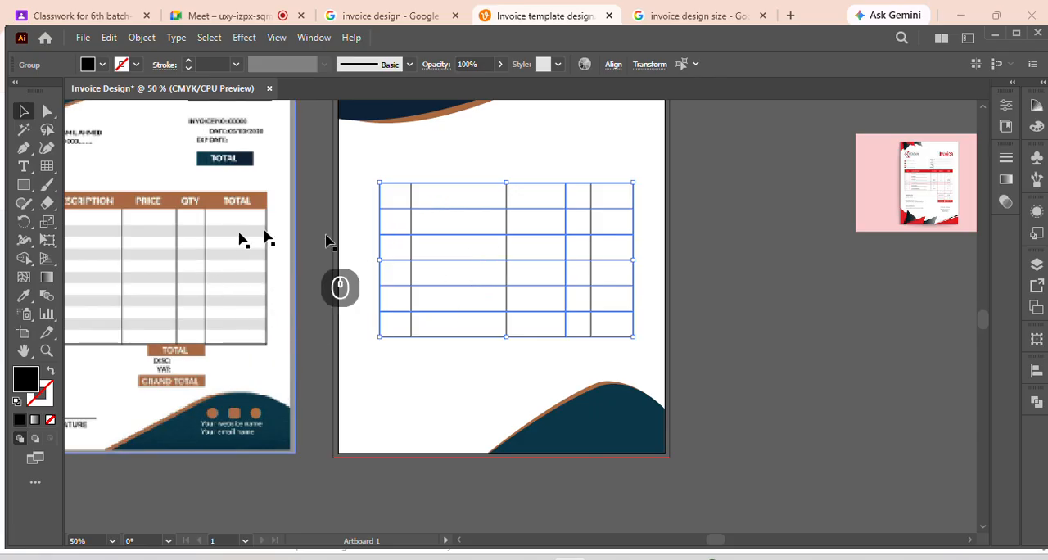
pyautogui.click(405, 375)
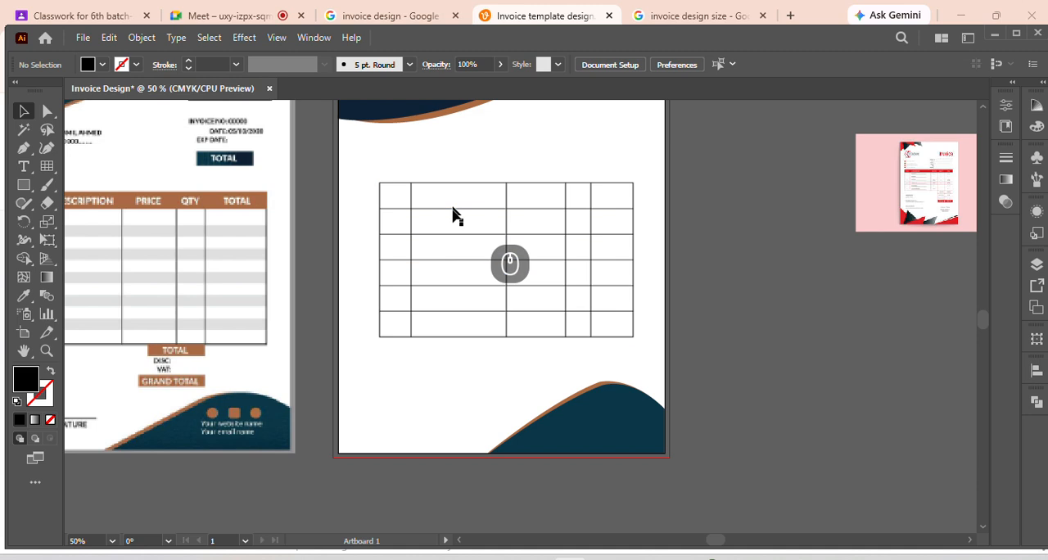
pyautogui.click(445, 234)
pyautogui.click(366, 167)
# Try a green fill on all the expanded table lines and set them back to black
pyautogui.moveTo(365, 161); pyautogui.dragTo(642, 346)
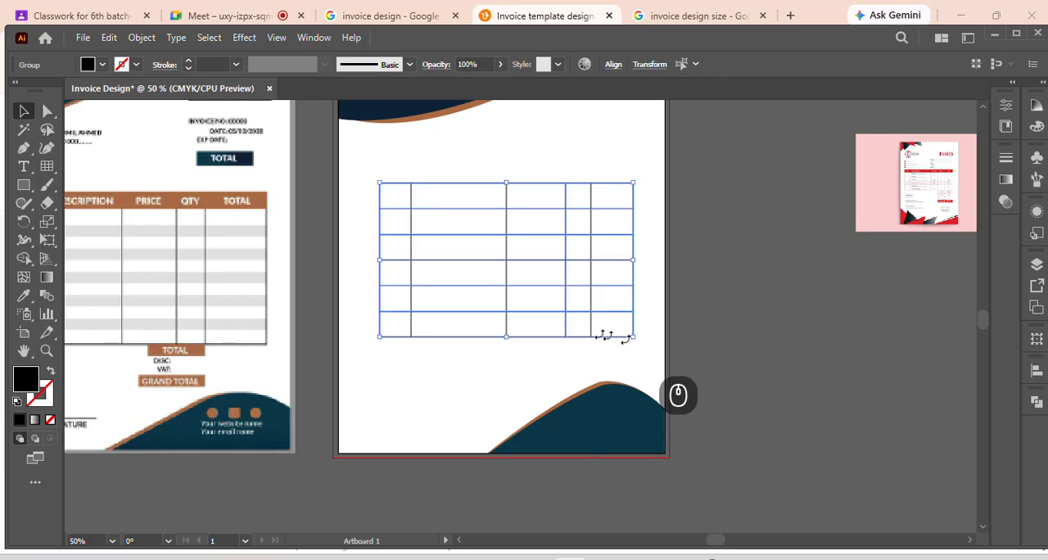
pyautogui.click(101, 65)
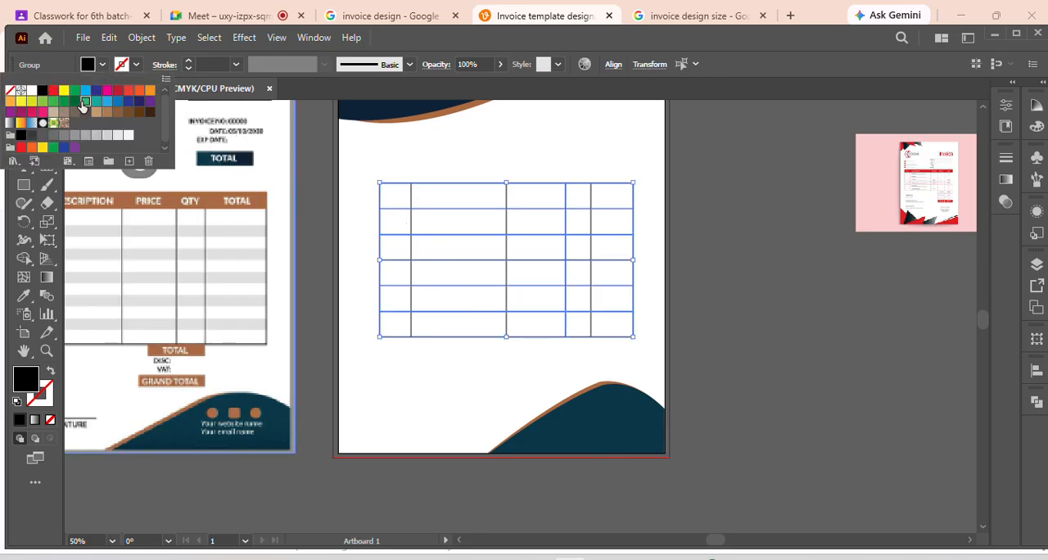
pyautogui.click(85, 103)
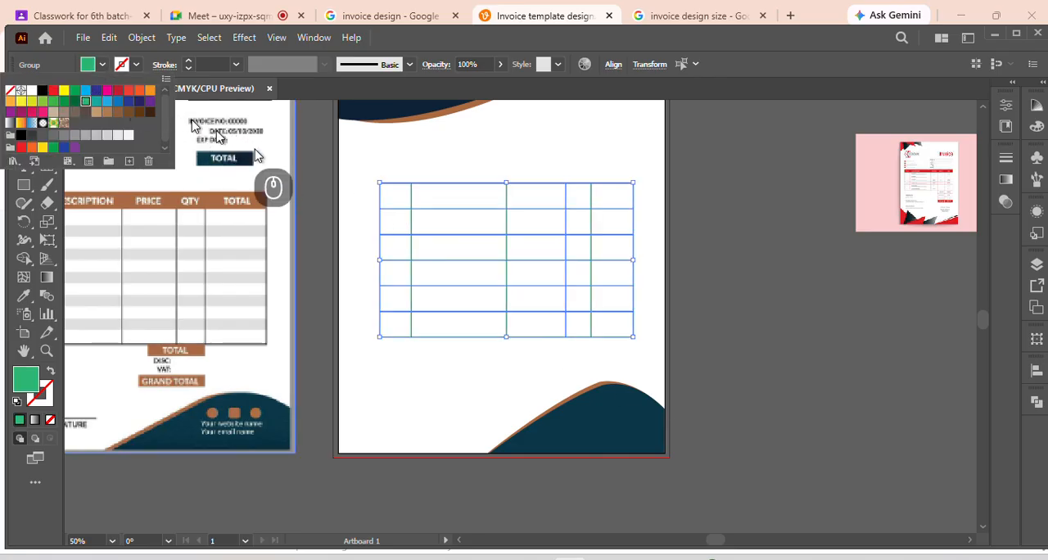
pyautogui.click(45, 93)
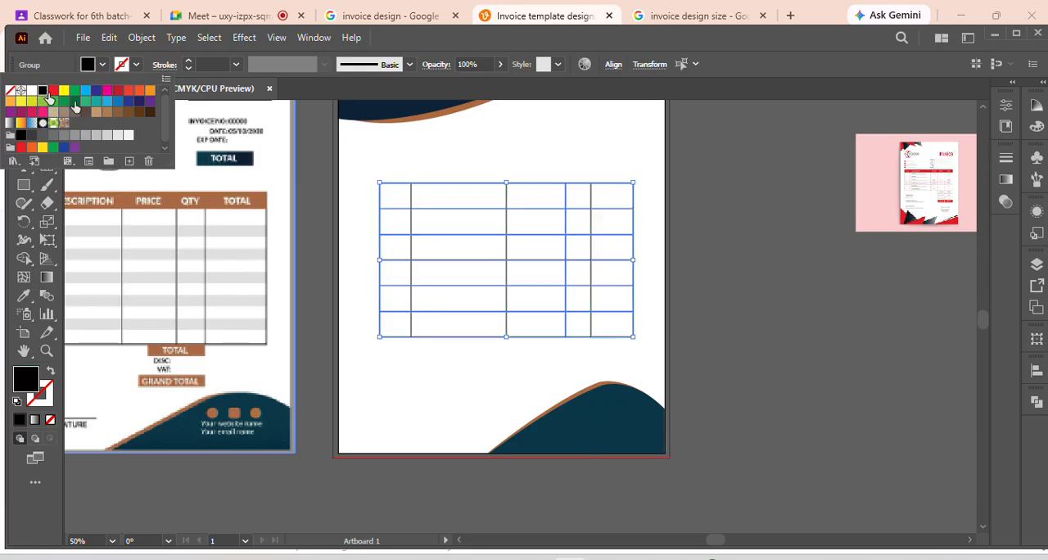
pyautogui.click(465, 148)
pyautogui.click(410, 181)
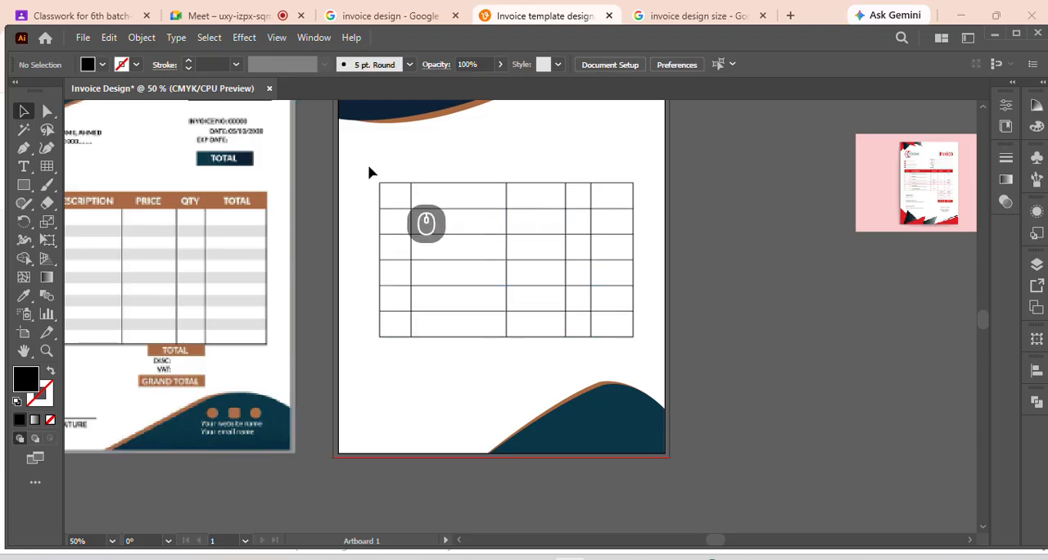
pyautogui.moveTo(369, 169); pyautogui.dragTo(642, 356)
pyautogui.click(897, 307)
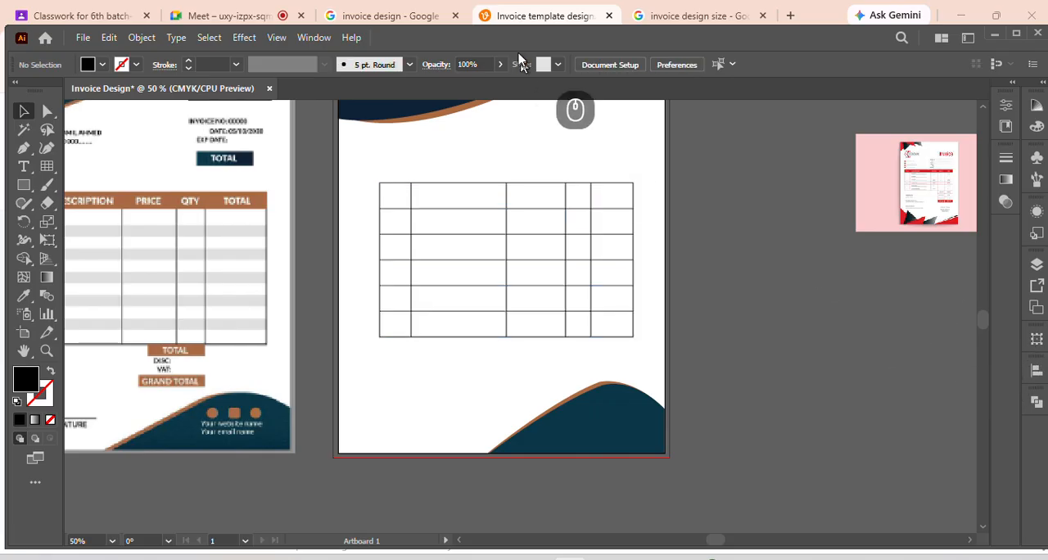
pyautogui.moveTo(373, 162); pyautogui.dragTo(647, 361)
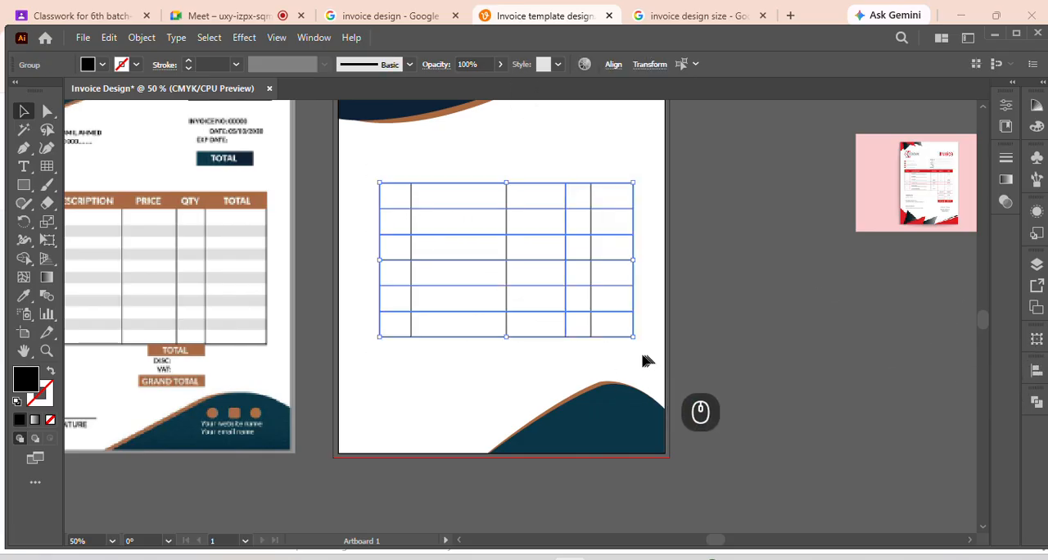
pyautogui.click(313, 37)
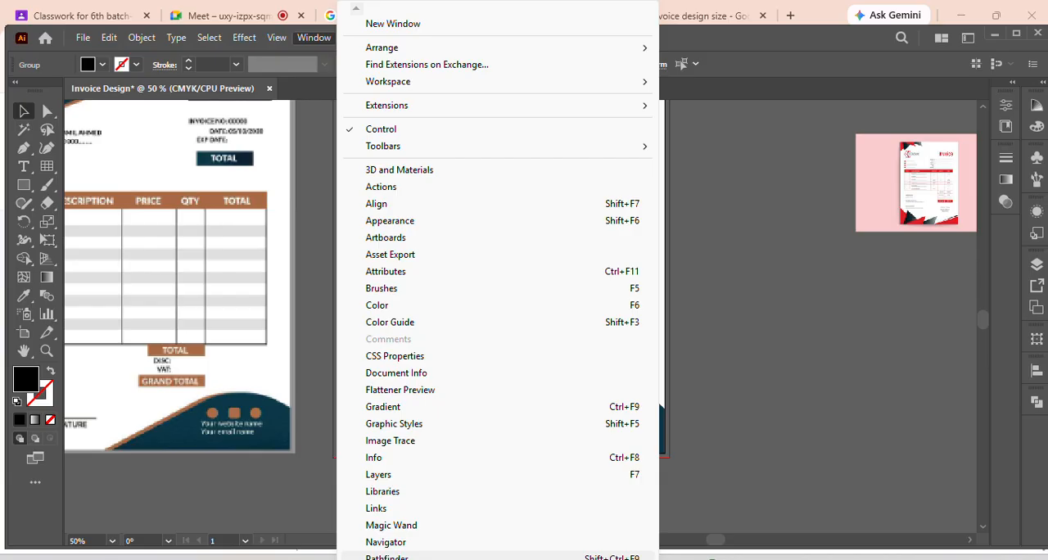
pyautogui.click(770, 431)
pyautogui.moveTo(373, 163); pyautogui.dragTo(643, 361)
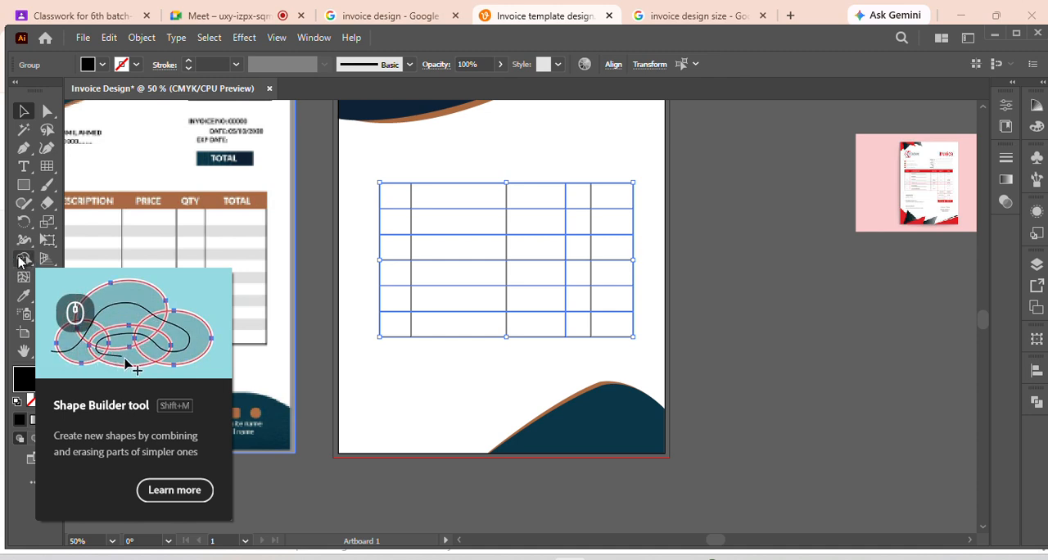
pyautogui.click(438, 179)
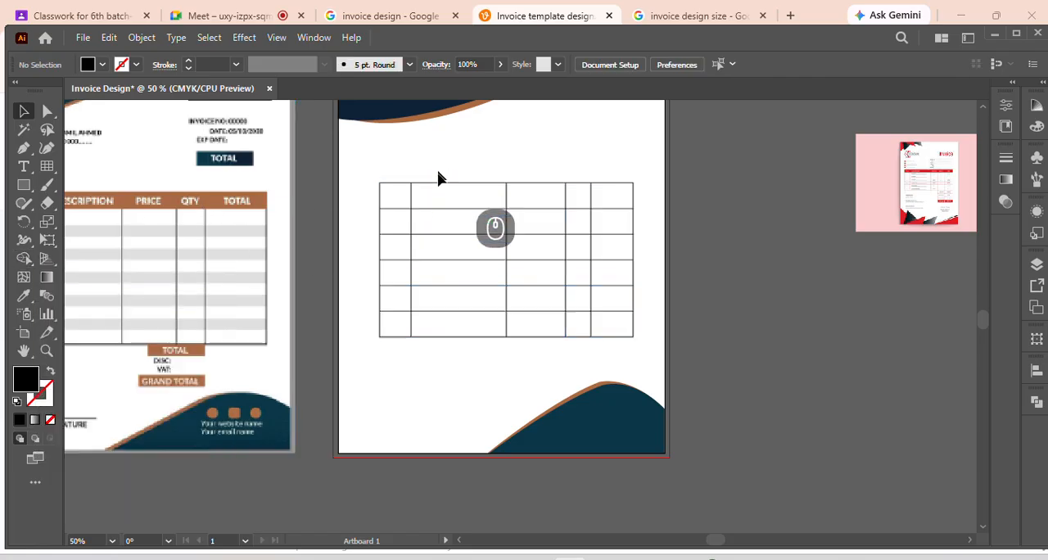
pyautogui.click(610, 210)
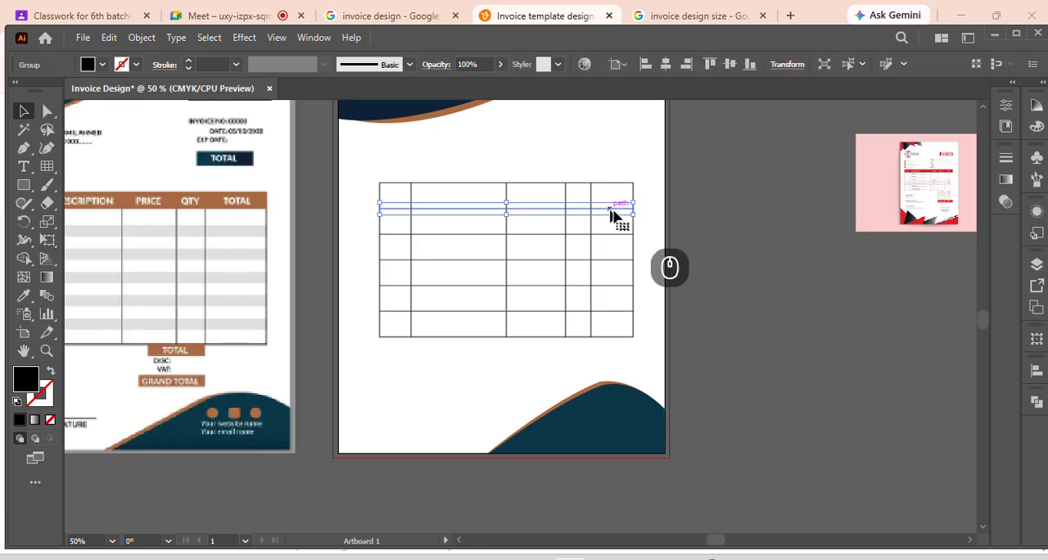
pyautogui.click(535, 187)
pyautogui.click(508, 204)
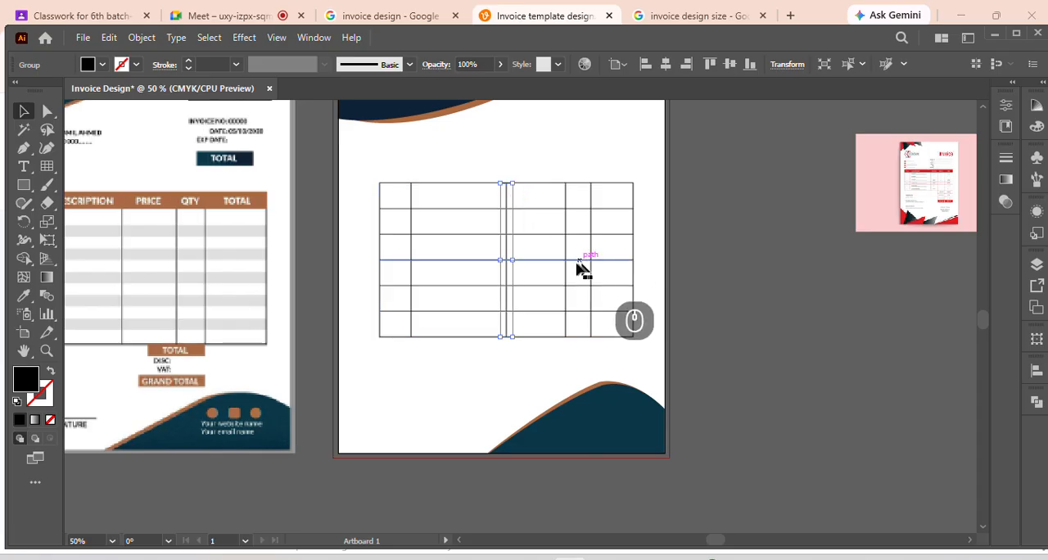
pyautogui.click(516, 228)
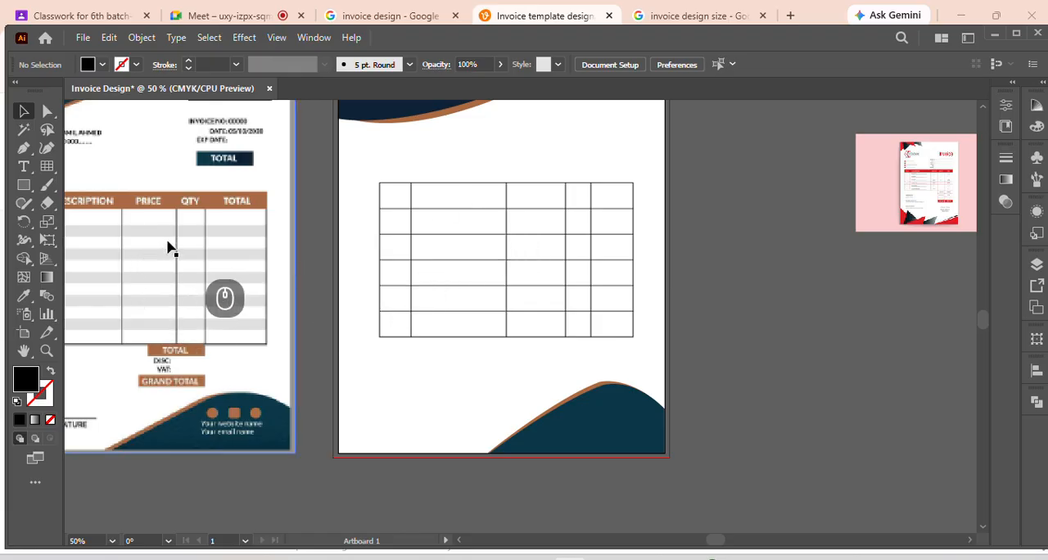
# Fill the five header-row cells of the table with black using the Shape Builder tool
pyautogui.moveTo(361, 177); pyautogui.dragTo(647, 368)
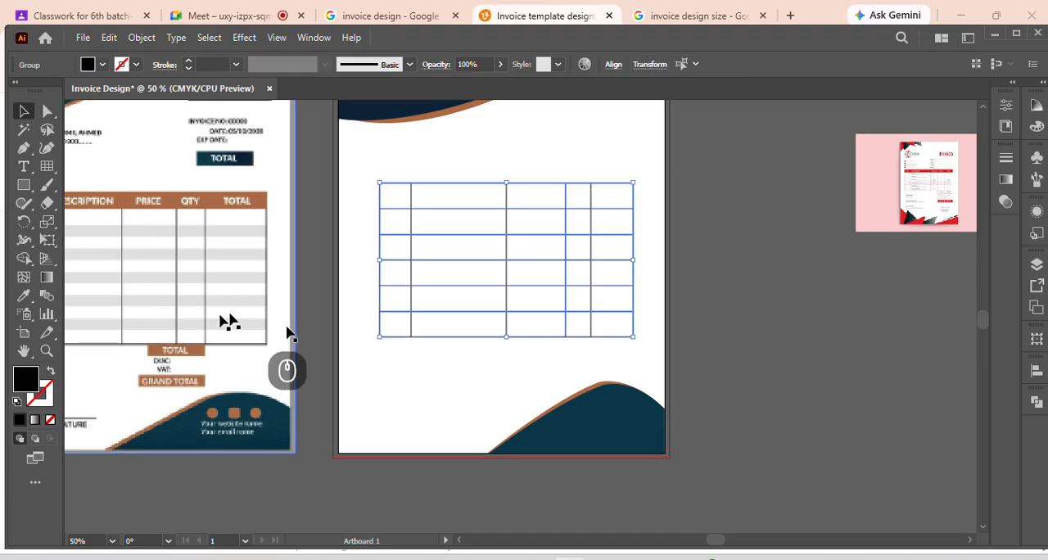
pyautogui.click(24, 260)
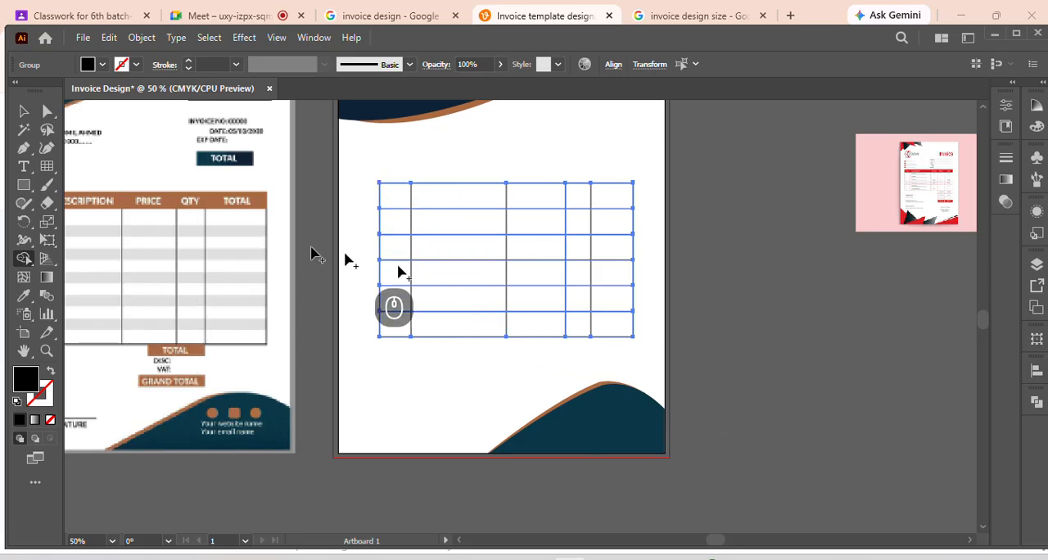
pyautogui.click(396, 202)
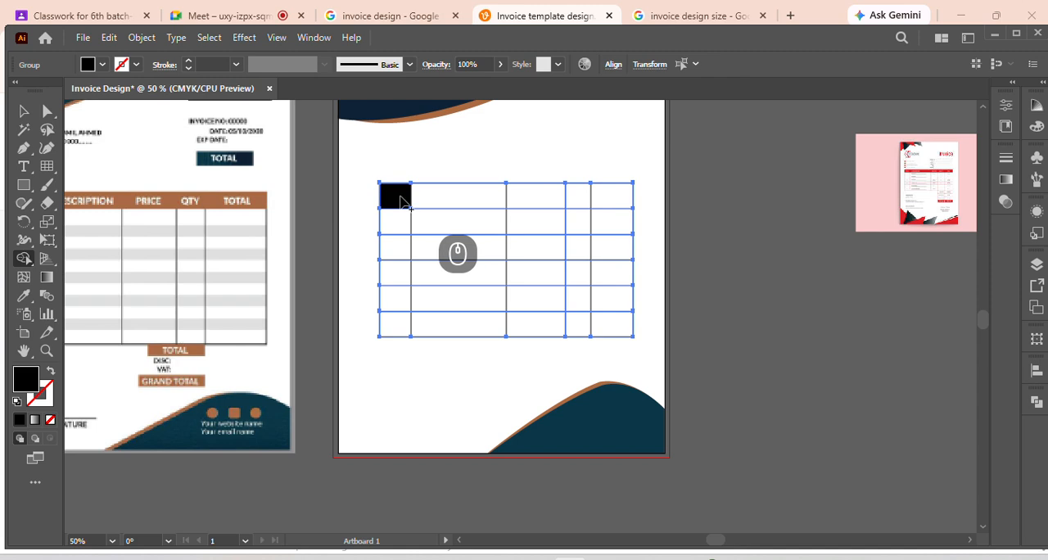
pyautogui.moveTo(402, 202); pyautogui.dragTo(606, 201)
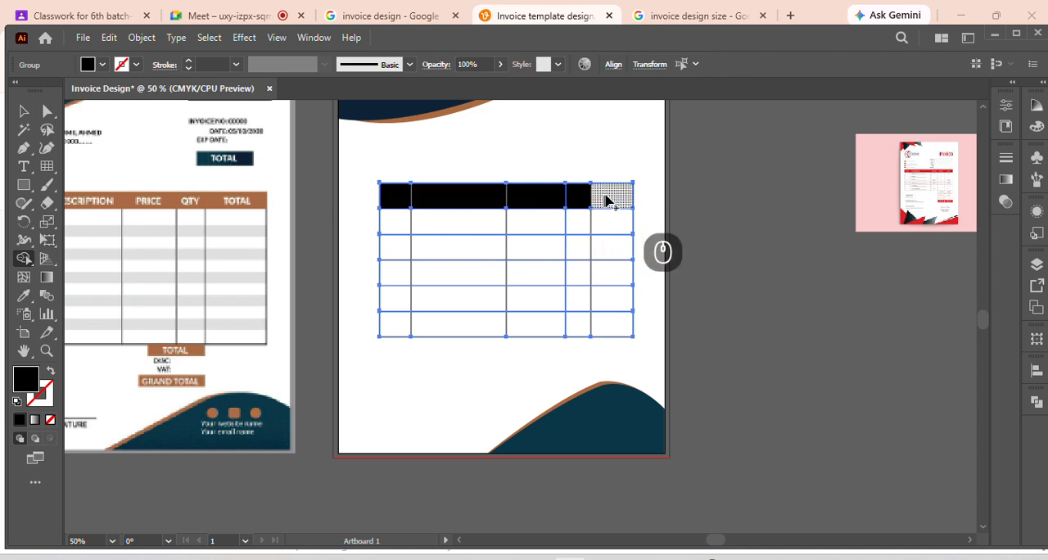
pyautogui.click(606, 200)
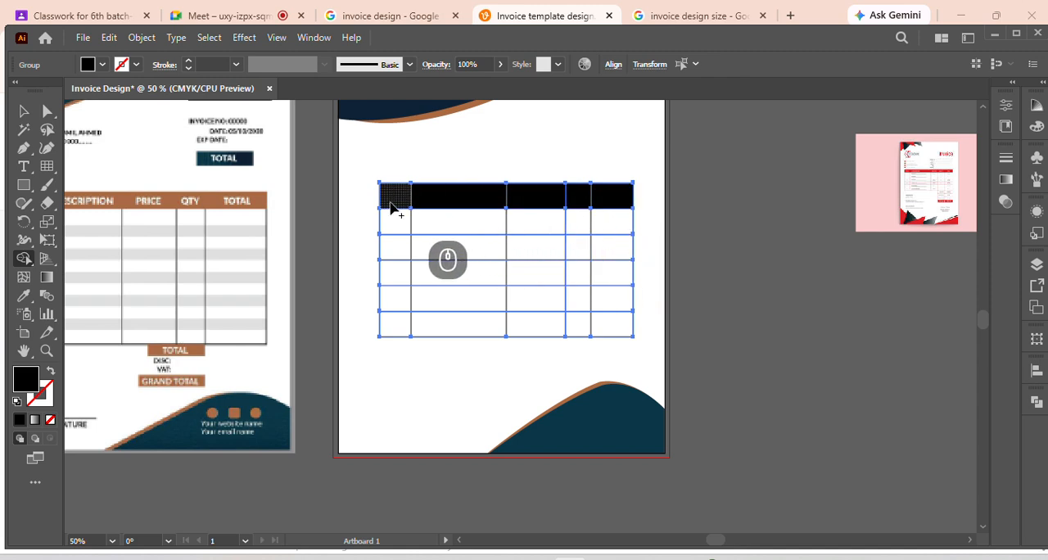
# Recolour all five header-row cells of the table dark brown with the Shape Builder tool
pyautogui.click(102, 65)
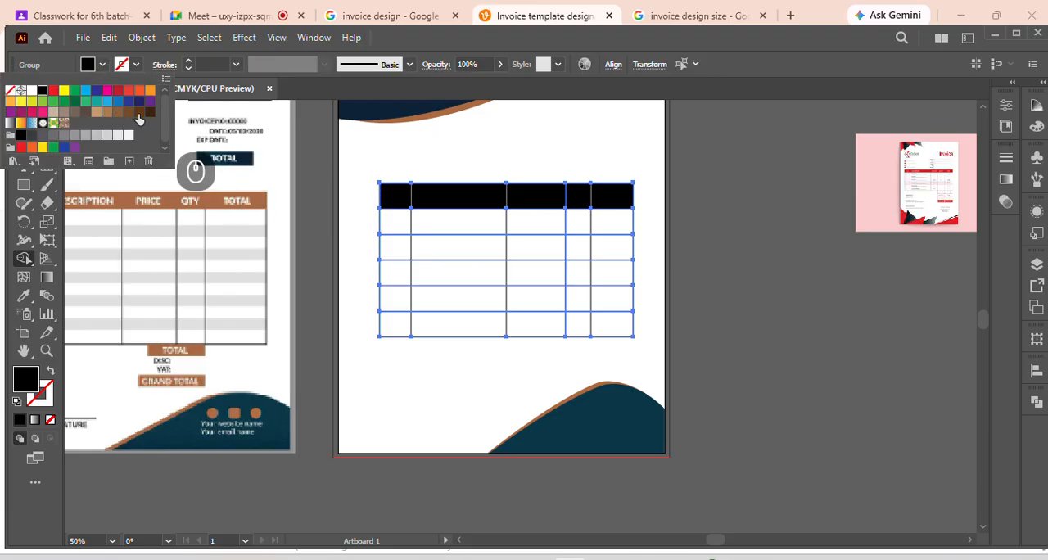
pyautogui.click(139, 119)
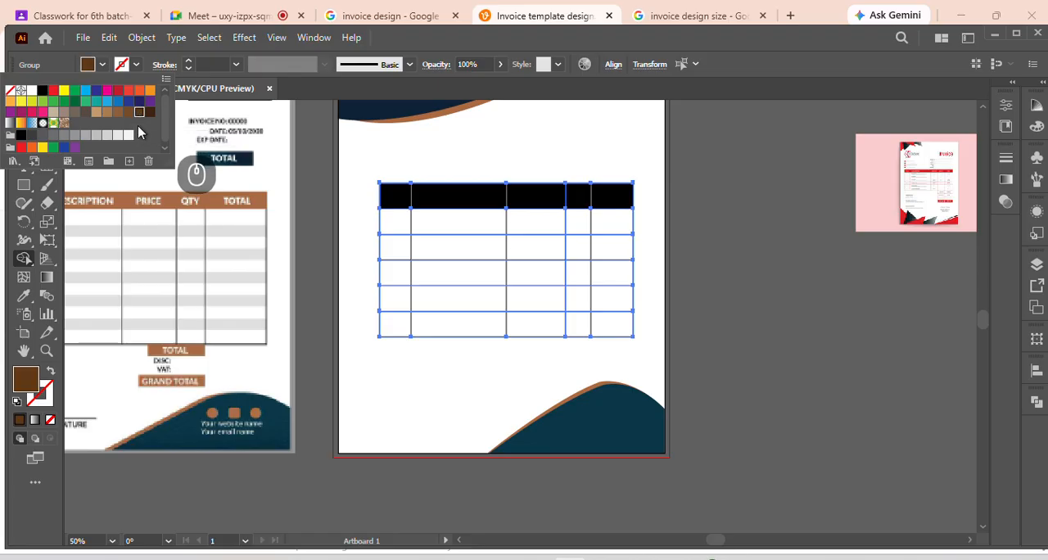
pyautogui.click(399, 205)
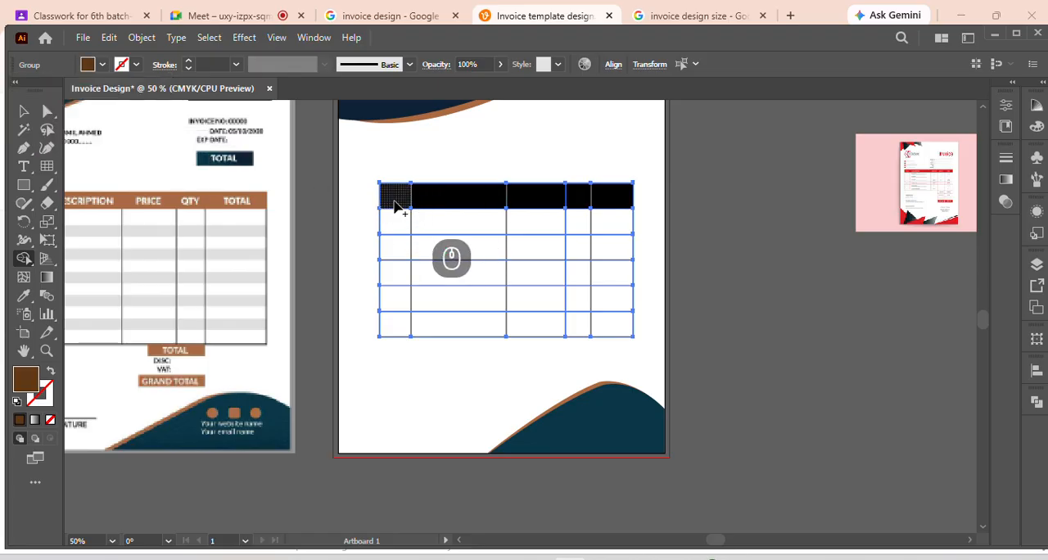
pyautogui.click(456, 200)
pyautogui.click(401, 198)
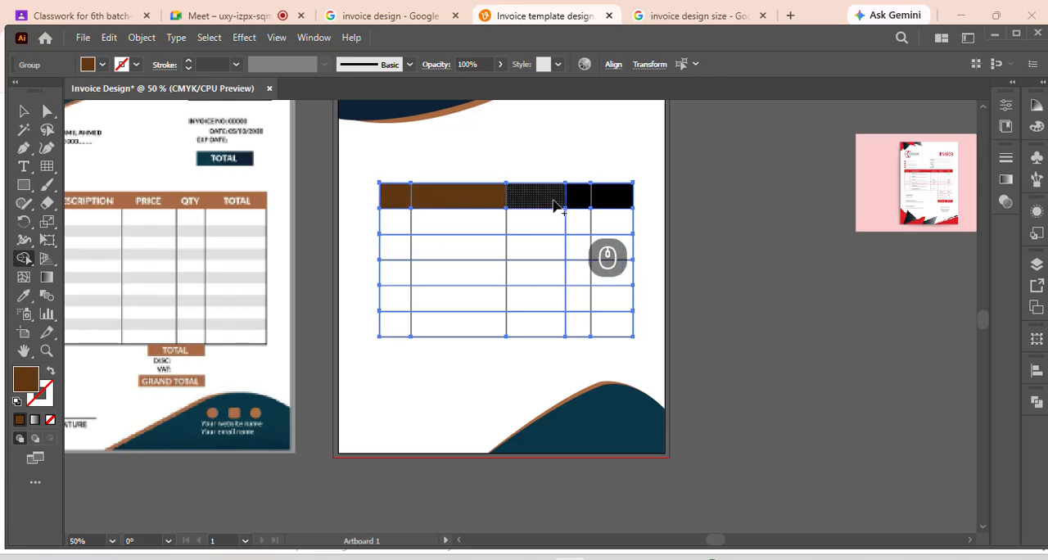
pyautogui.click(551, 203)
pyautogui.click(580, 205)
pyautogui.click(606, 203)
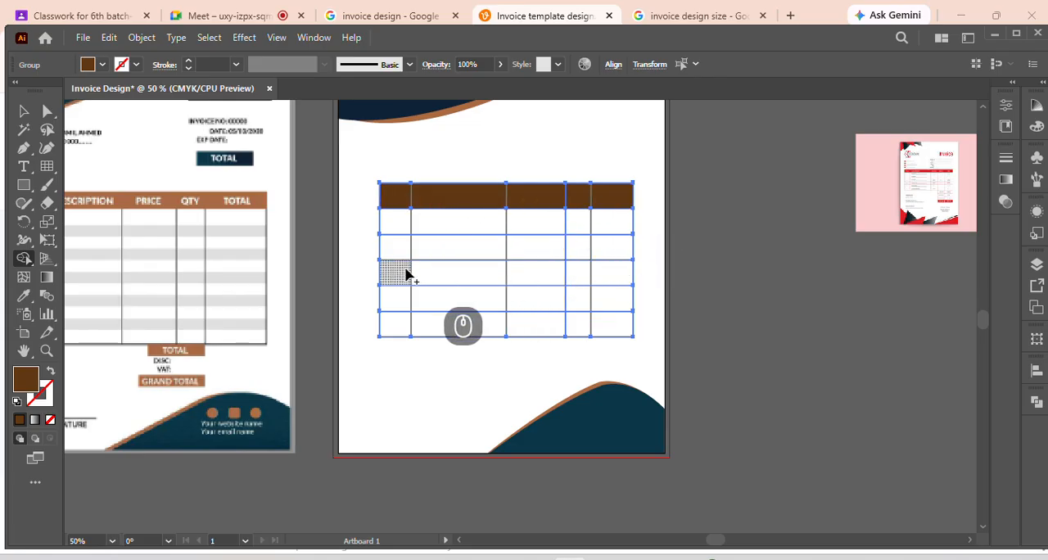
# Fill the five cells of the table's third row with light grey using the Shape Builder tool
pyautogui.click(101, 64)
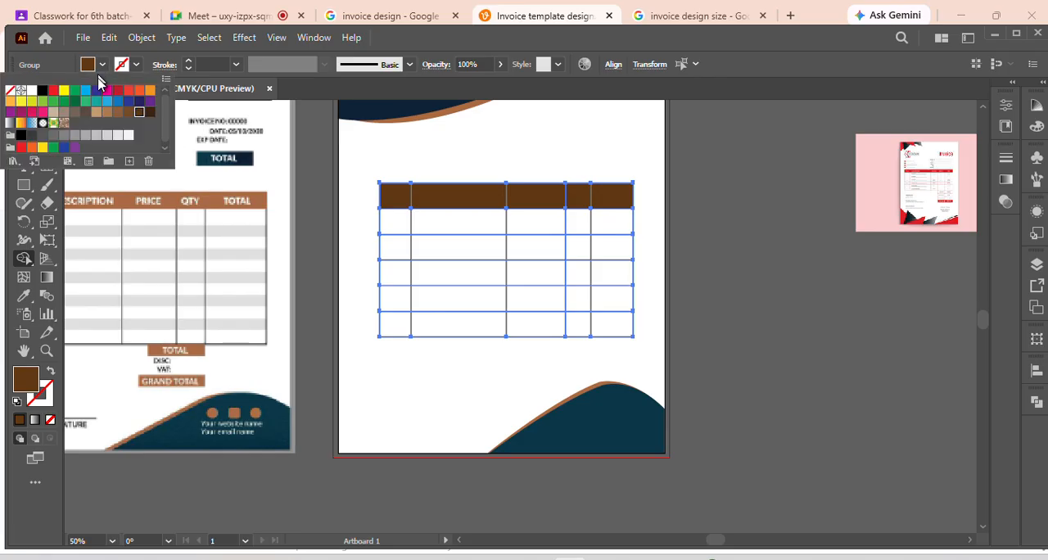
pyautogui.click(105, 137)
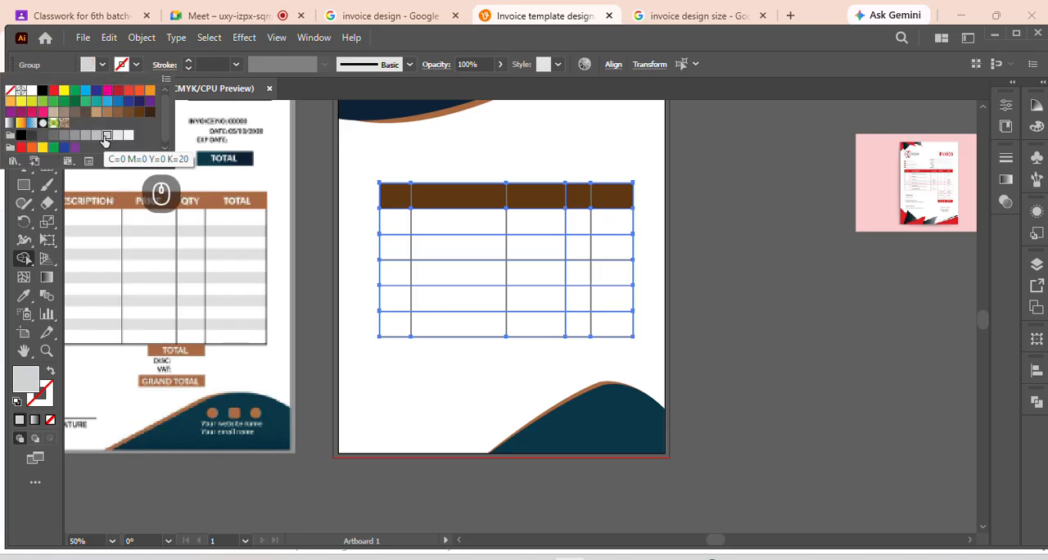
pyautogui.click(392, 248)
pyautogui.click(398, 255)
pyautogui.click(446, 248)
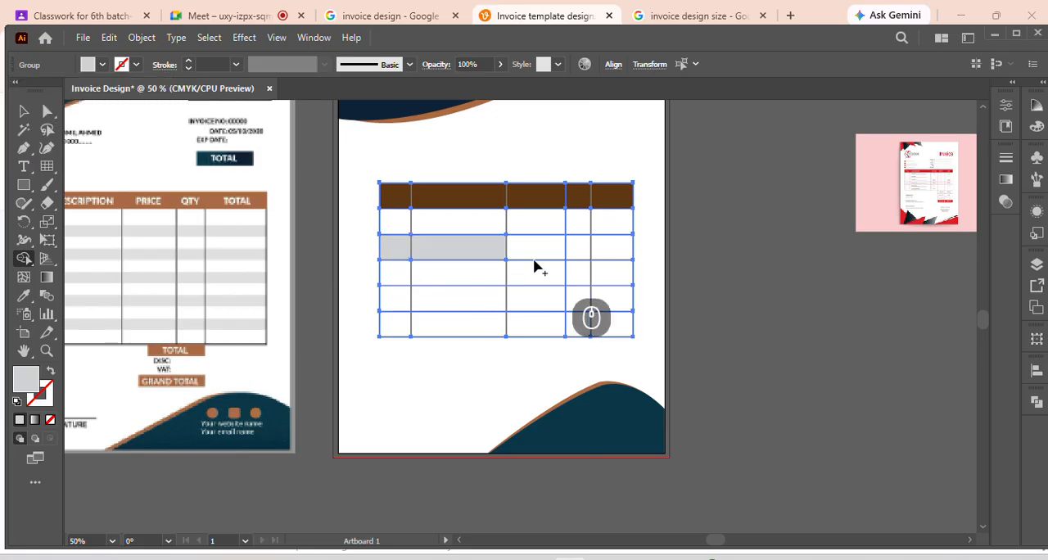
pyautogui.click(534, 248)
pyautogui.click(578, 250)
pyautogui.click(613, 253)
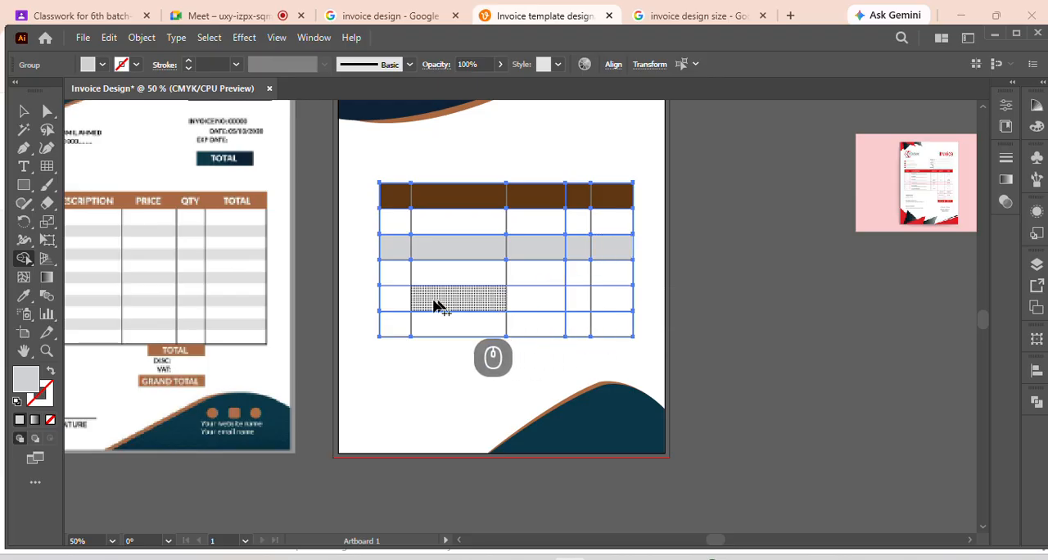
# Fill the five cells of the table's fifth row with the same light grey
pyautogui.click(398, 298)
pyautogui.click(463, 300)
pyautogui.click(536, 300)
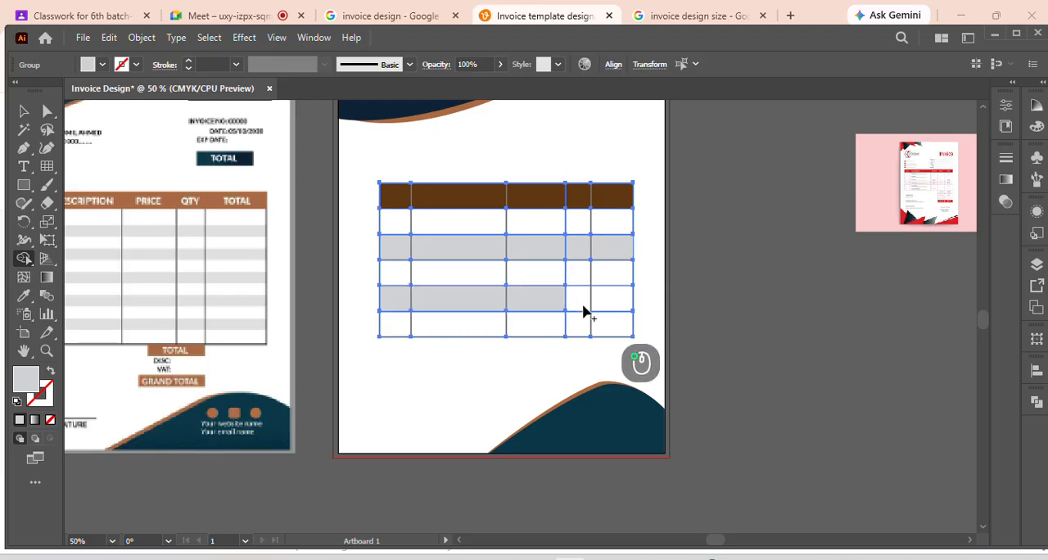
pyautogui.click(584, 303)
pyautogui.click(606, 303)
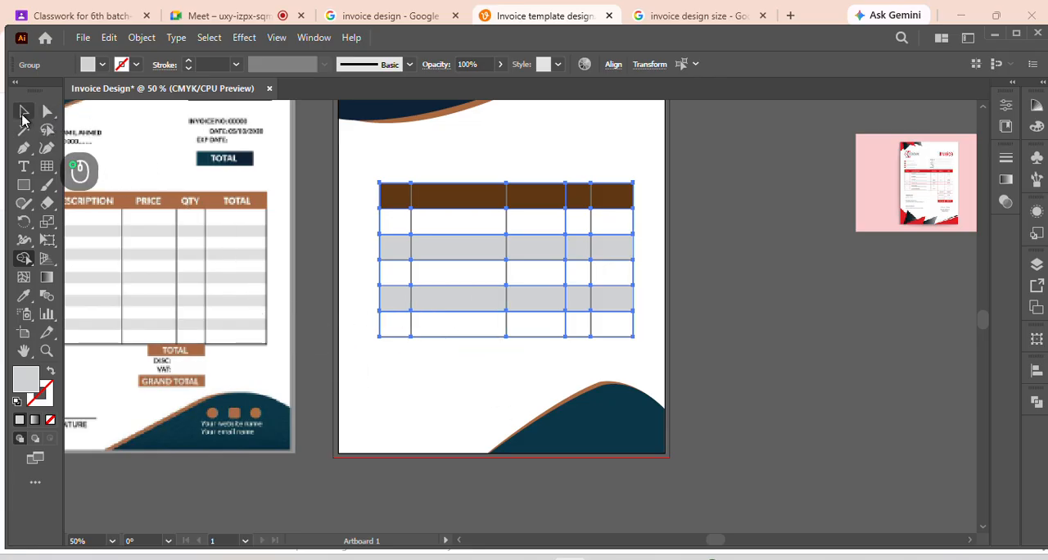
# Group the table lines with the filled cells and reduce the table's height by about a third
pyautogui.click(23, 112)
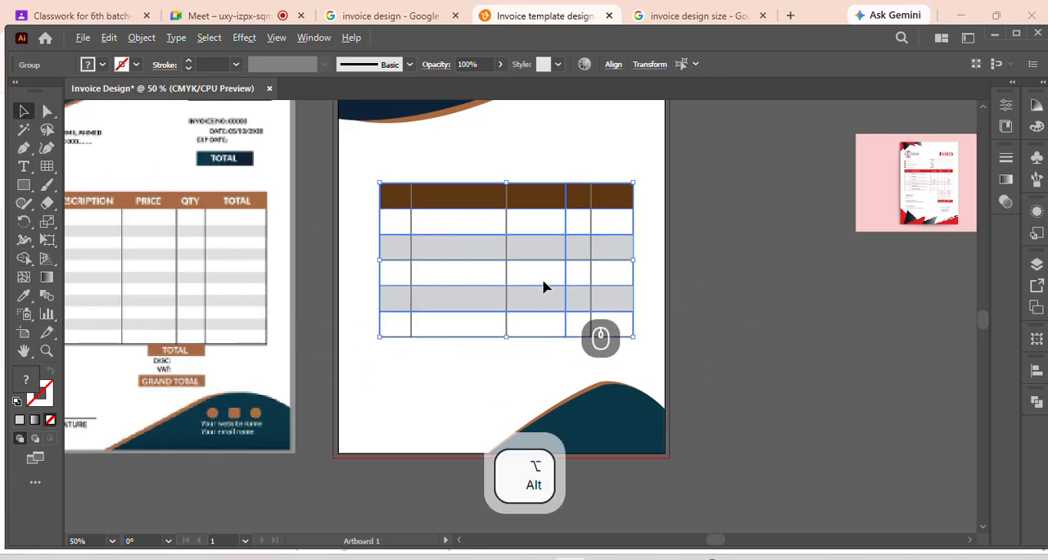
pyautogui.scroll(-2, 545, 287)
pyautogui.hotkey('ctrl', 'g')
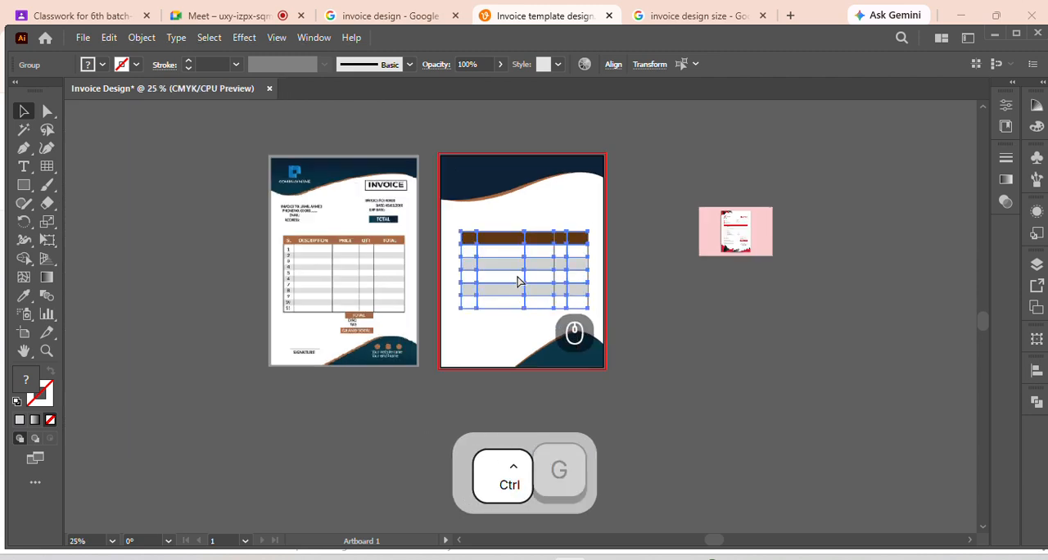
pyautogui.hotkey('ctrl', 'g')
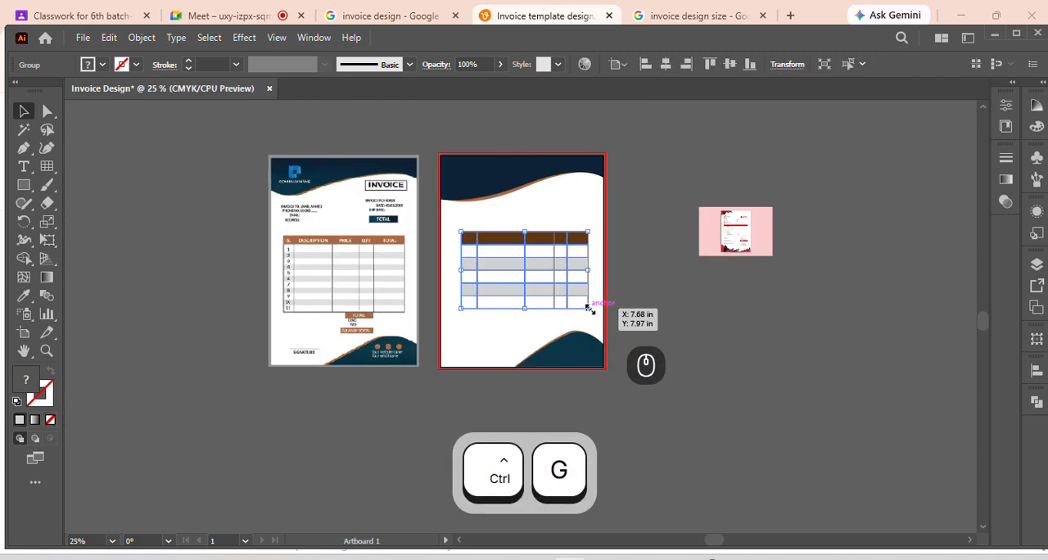
pyautogui.moveTo(587, 312); pyautogui.dragTo(589, 283)
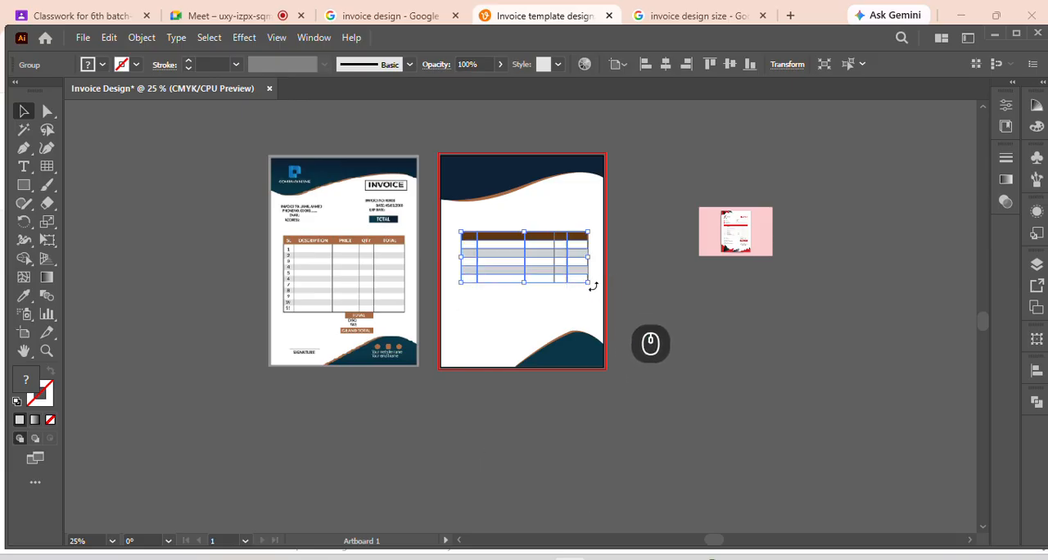
# Widen the grouped table slightly and centre it horizontally on the artboard
pyautogui.press('alt')
pyautogui.scroll(2, 564, 303)
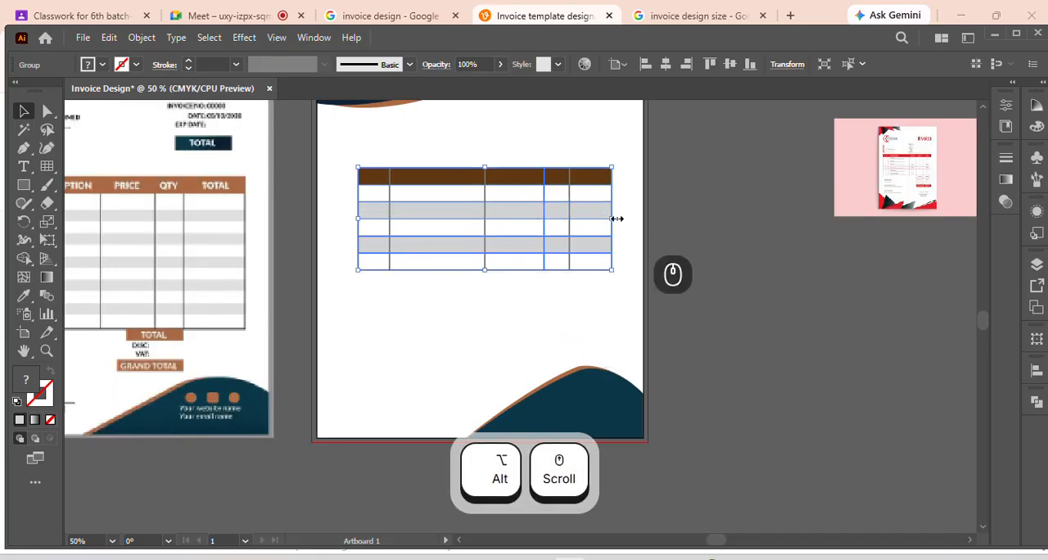
pyautogui.moveTo(610, 218); pyautogui.dragTo(626, 219)
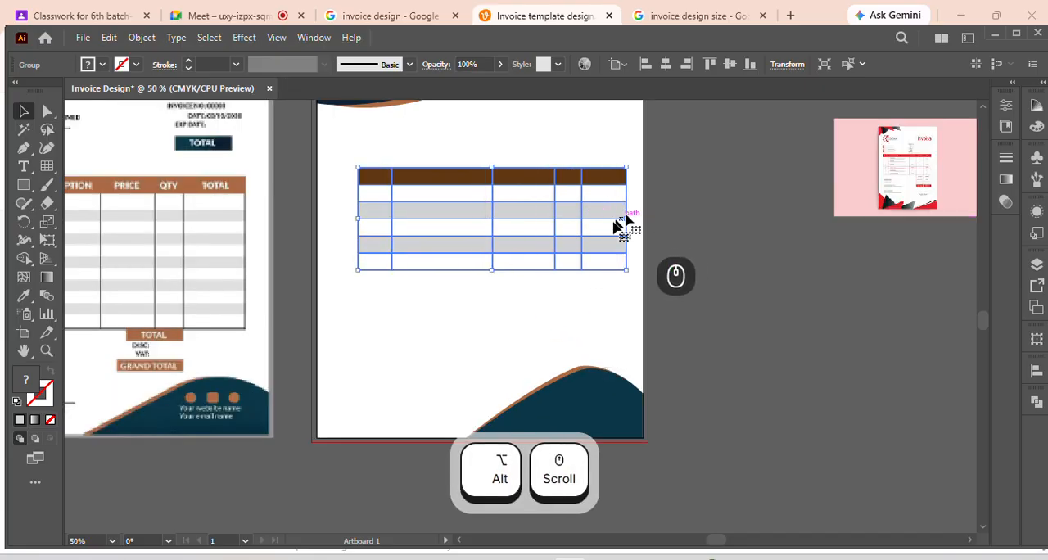
pyautogui.click(664, 66)
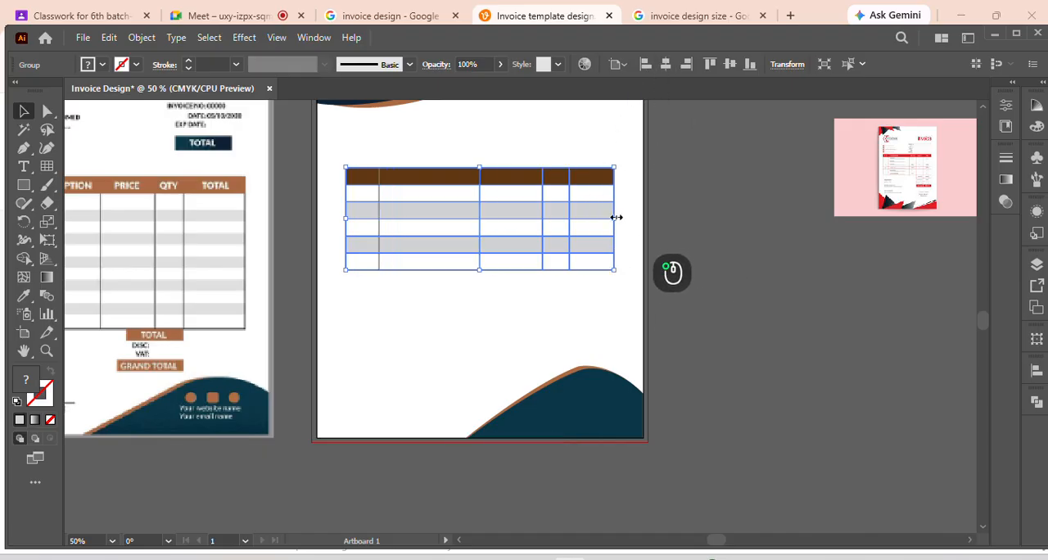
# Widen the table a little more, shorten its rows further and centre it horizontally again
pyautogui.moveTo(617, 217); pyautogui.dragTo(627, 217)
pyautogui.moveTo(625, 271)
pyautogui.mouseDown()
pyautogui.moveTo(624, 245)
pyautogui.moveTo(626, 260)
pyautogui.mouseUp()
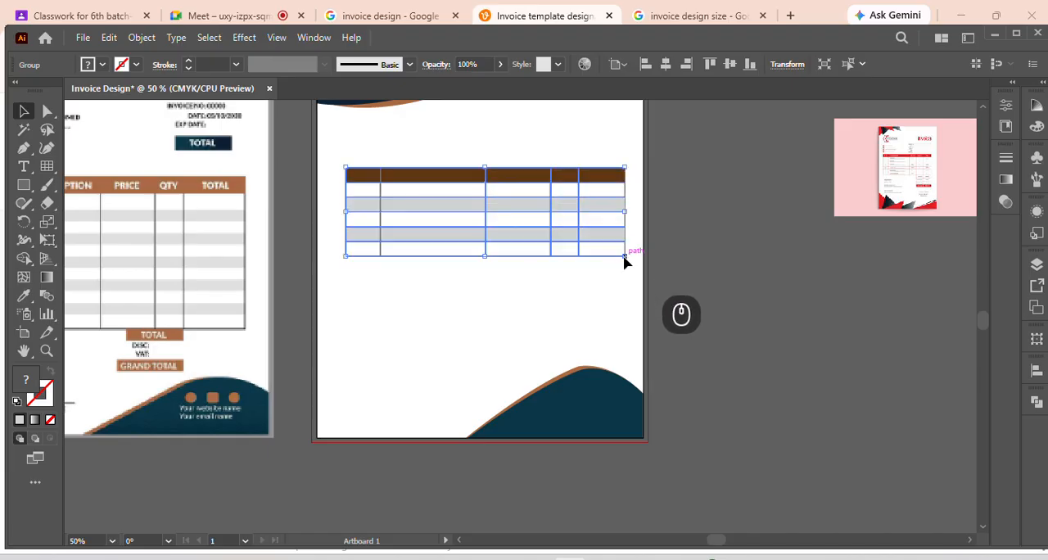
pyautogui.click(697, 227)
pyautogui.click(578, 223)
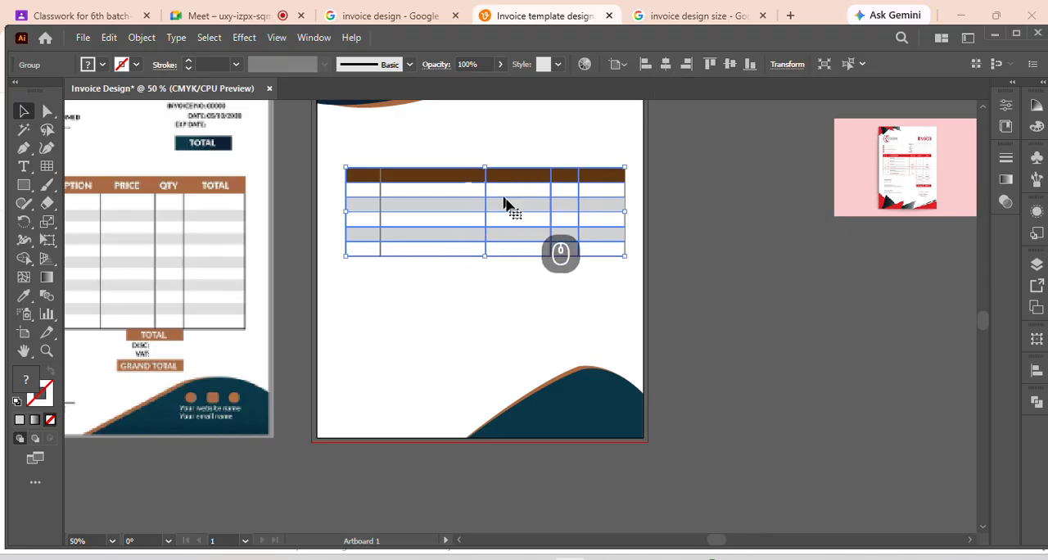
pyautogui.click(668, 71)
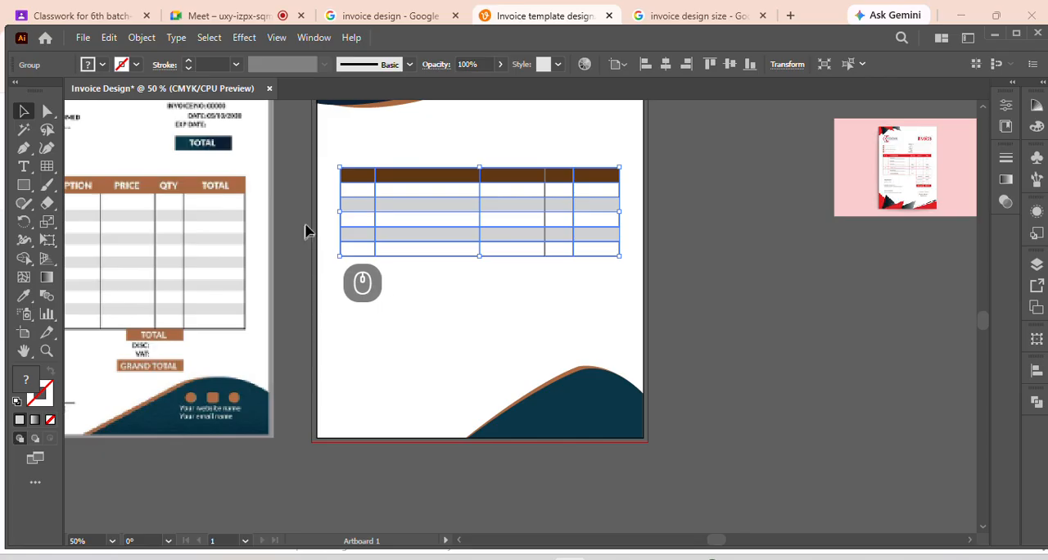
pyautogui.click(470, 352)
pyautogui.scroll(2, 471, 352)
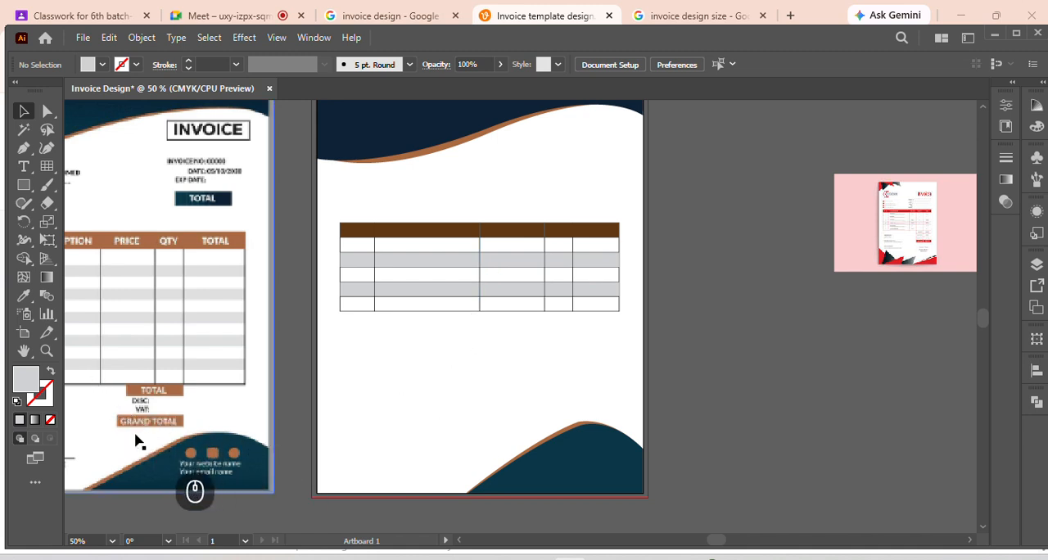
# Draw a narrow light grey rectangle directly beneath the table, ending at the quantity column's right edge, and extend its left side
pyautogui.click(25, 187)
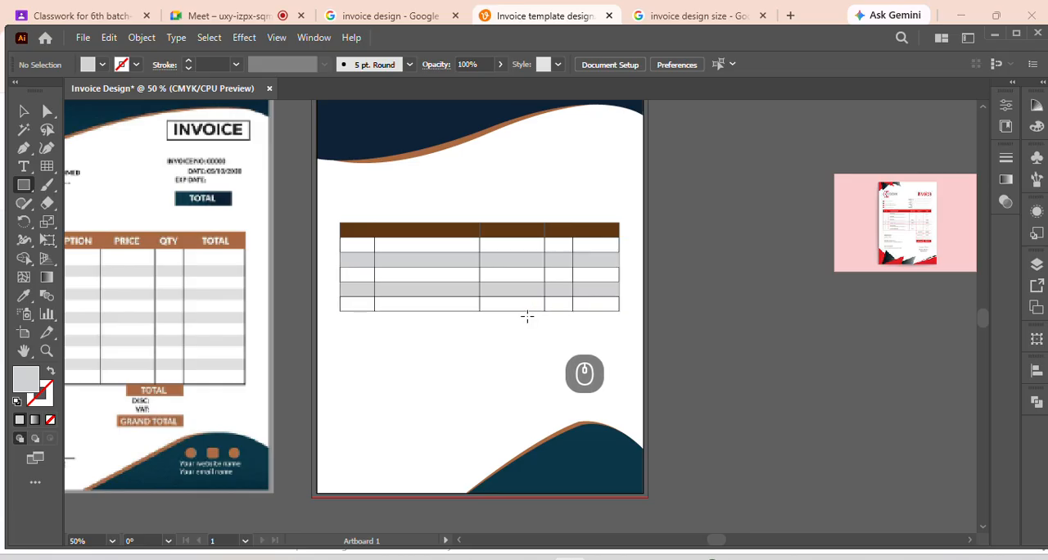
pyautogui.moveTo(520, 312); pyautogui.dragTo(575, 321)
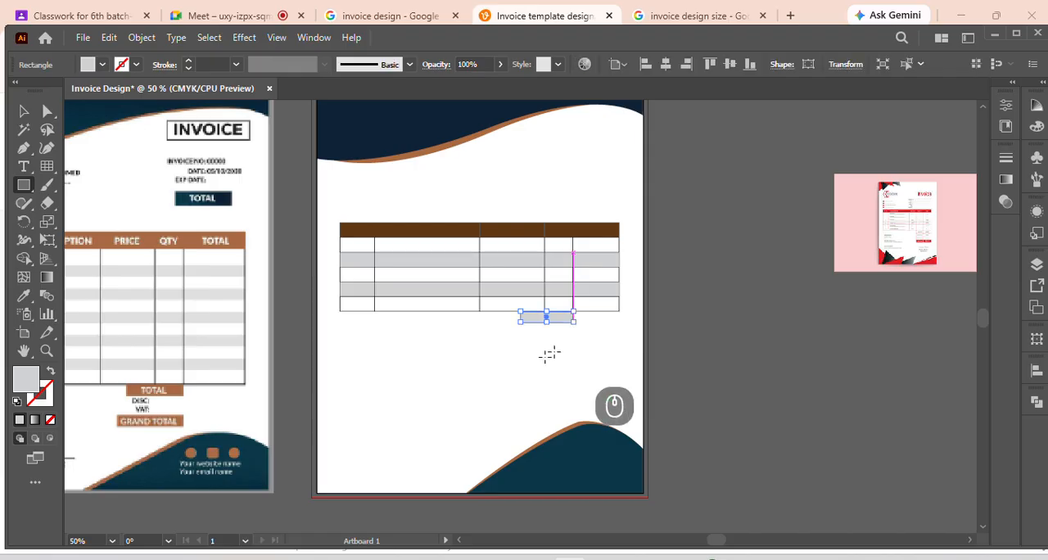
pyautogui.press('v')
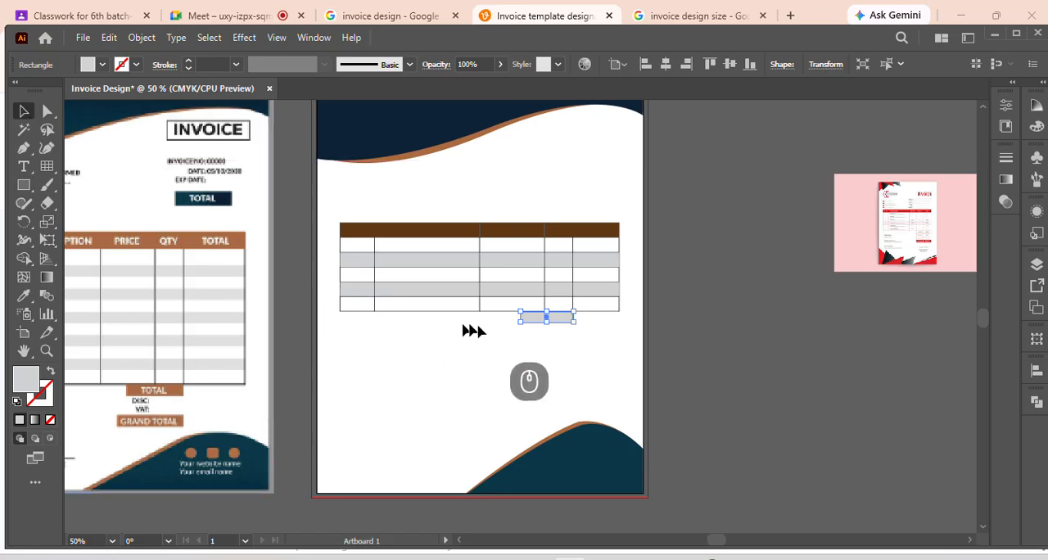
pyautogui.keyDown('alt'); pyautogui.scroll(4, 524, 316); pyautogui.keyUp('alt')
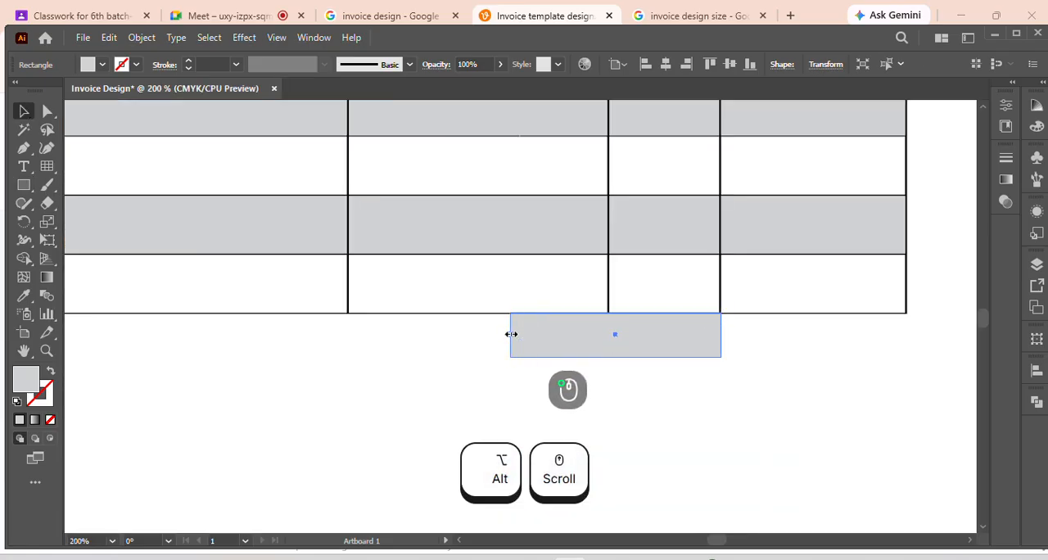
pyautogui.moveTo(511, 334); pyautogui.dragTo(472, 336)
pyautogui.keyDown('alt'); pyautogui.scroll(-2, 626, 351); pyautogui.keyUp('alt')
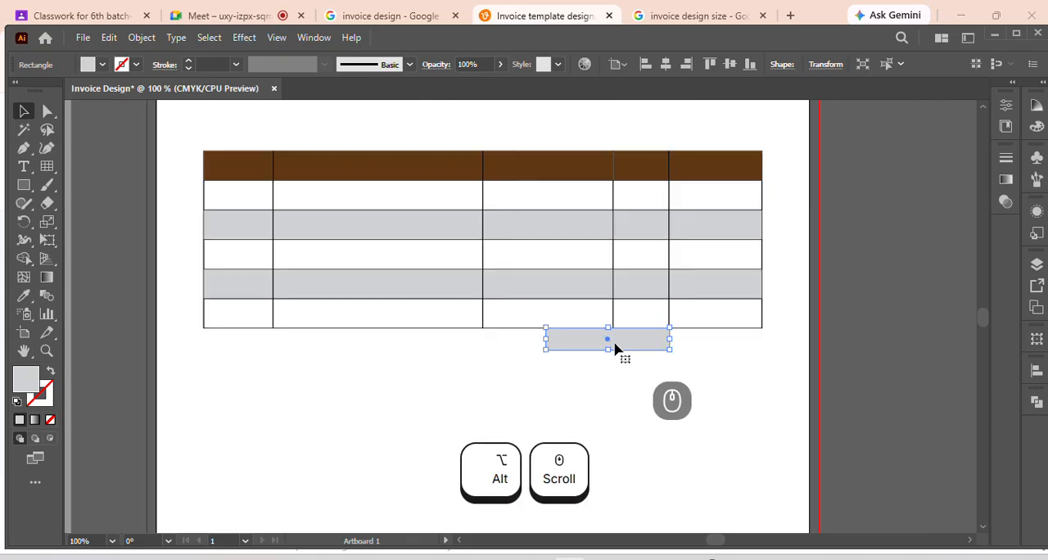
# Duplicate the rectangle straight below with a gap and fill both rectangles with the dark brown sampled from the table header
pyautogui.moveTo(617, 349); pyautogui.dragTo(618, 417)
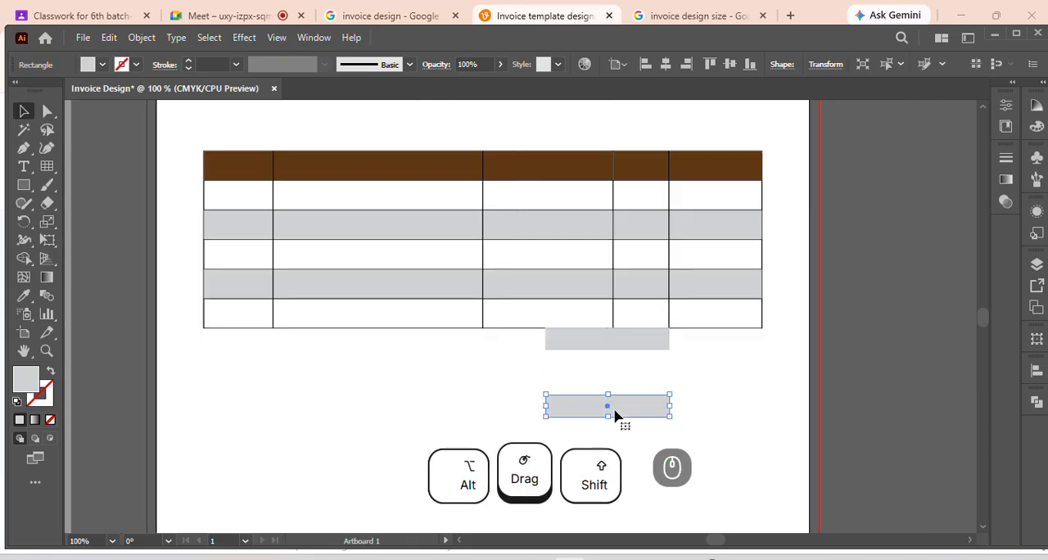
pyautogui.keyDown('shift'); pyautogui.click(620, 354); pyautogui.keyUp('shift')
pyautogui.press('i')
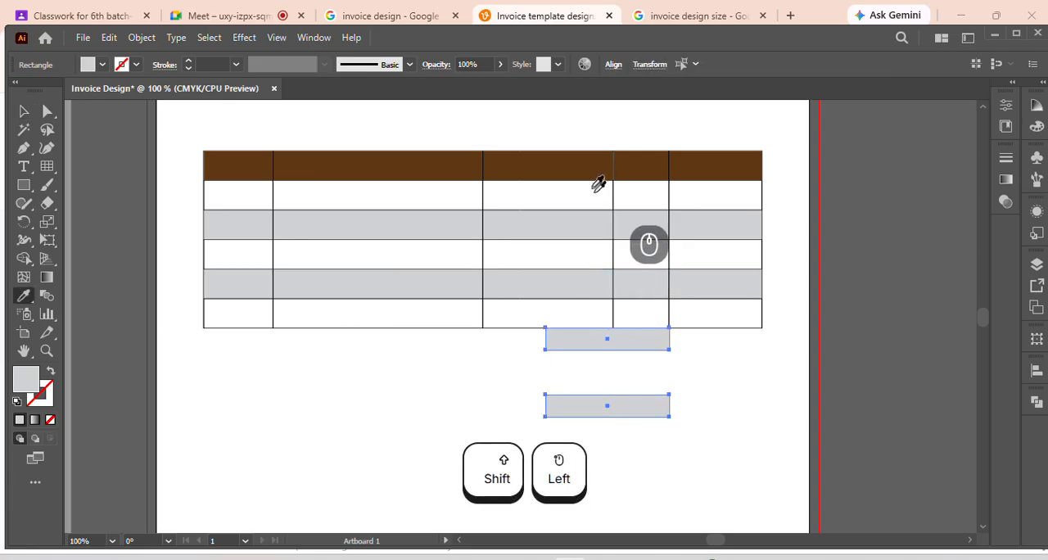
pyautogui.click(587, 167)
pyautogui.keyDown('alt'); pyautogui.scroll(-2, 599, 342); pyautogui.keyUp('alt')
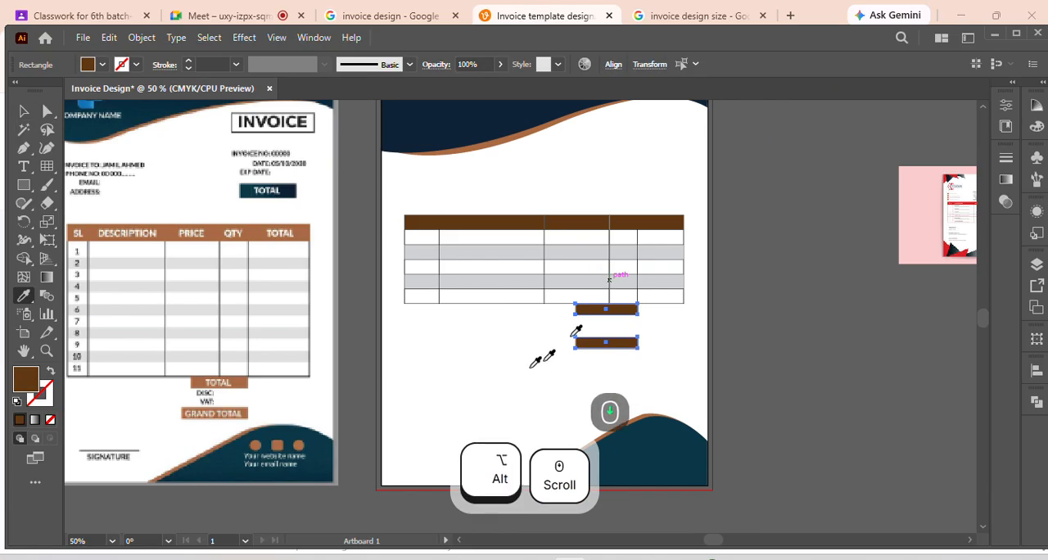
# Move the item table and both brown total bars together slightly down the artboard
pyautogui.click(478, 390)
pyautogui.scroll(2, 519, 343)
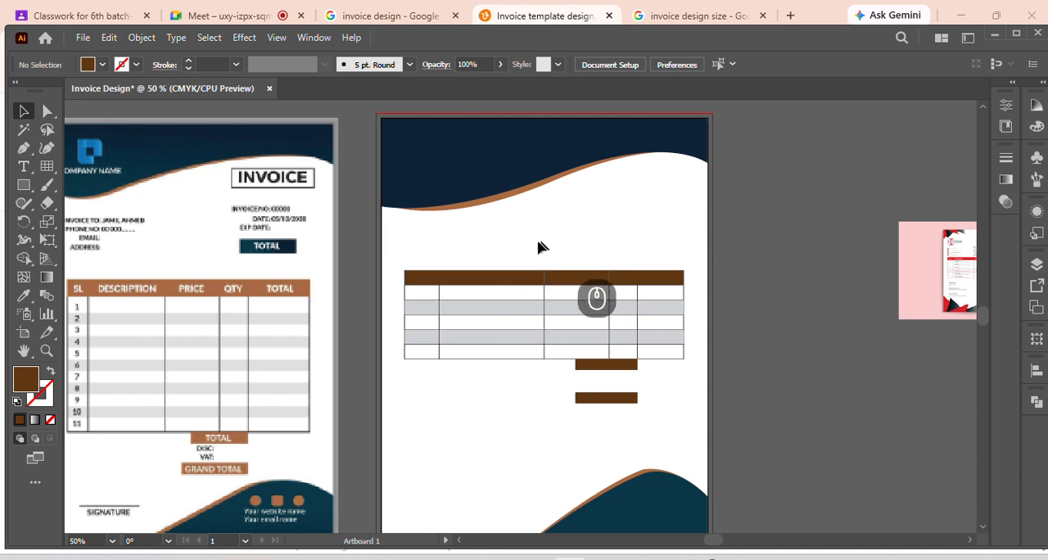
pyautogui.moveTo(538, 241); pyautogui.dragTo(639, 417)
pyautogui.press('Down')
pyautogui.press('Down')
pyautogui.press('Down')
pyautogui.press('Down')
pyautogui.press('Down')
pyautogui.press('Down')
pyautogui.press('Down')
pyautogui.press('Down')
pyautogui.press('Down')
pyautogui.press('Down')
pyautogui.press('Down')
pyautogui.press('Down')
pyautogui.press('Down')
pyautogui.press('Down')
pyautogui.press('Down')
pyautogui.press('Down')
pyautogui.press('Down')
pyautogui.press('Down')
pyautogui.press('Down')
pyautogui.press('Down')
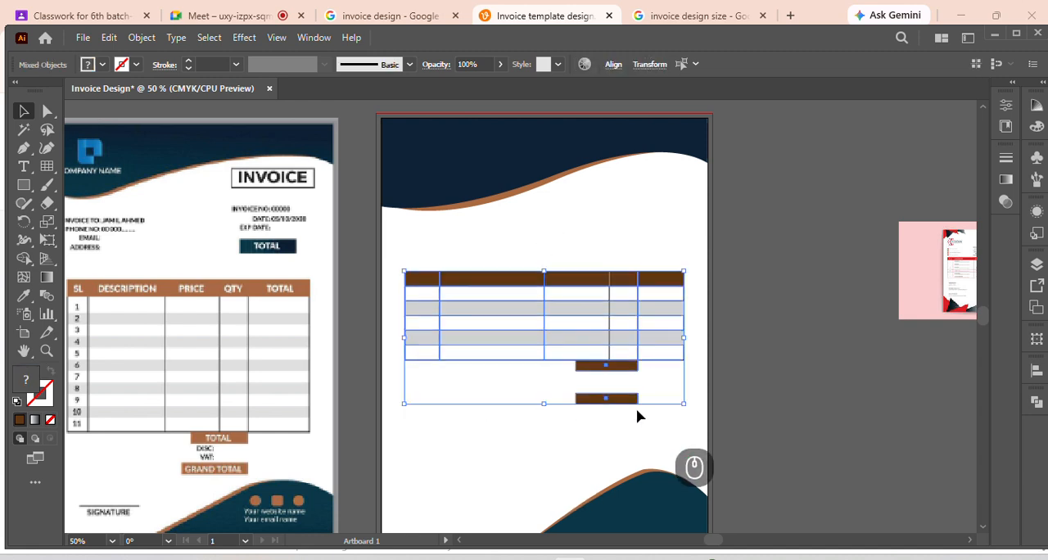
pyautogui.press('Down')
pyautogui.press('Down')
pyautogui.press('Down')
pyautogui.press('Down')
pyautogui.press('Down')
pyautogui.press('Down')
pyautogui.press('Down')
pyautogui.press('Down')
pyautogui.press('Down')
pyautogui.press('Down')
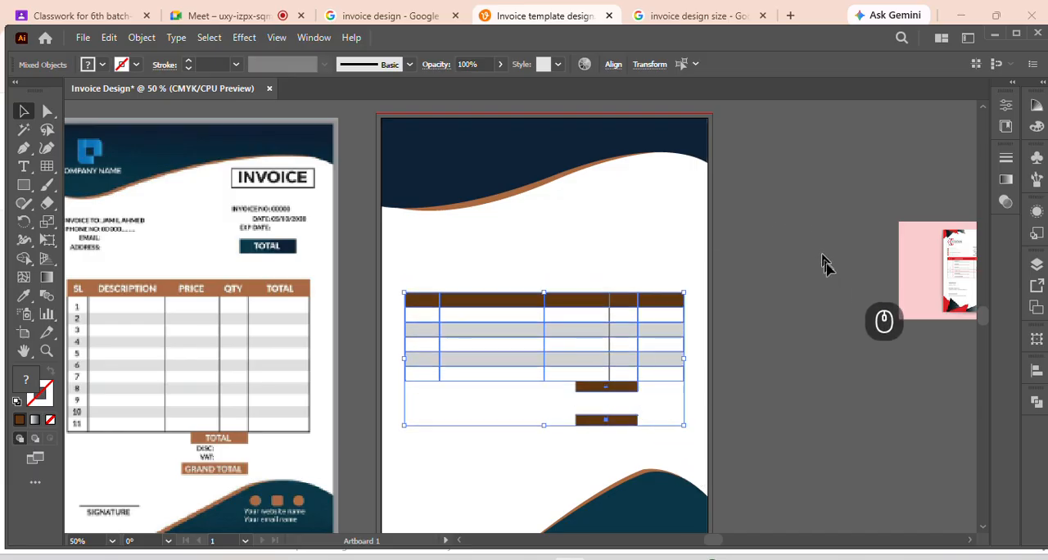
pyautogui.click(369, 173)
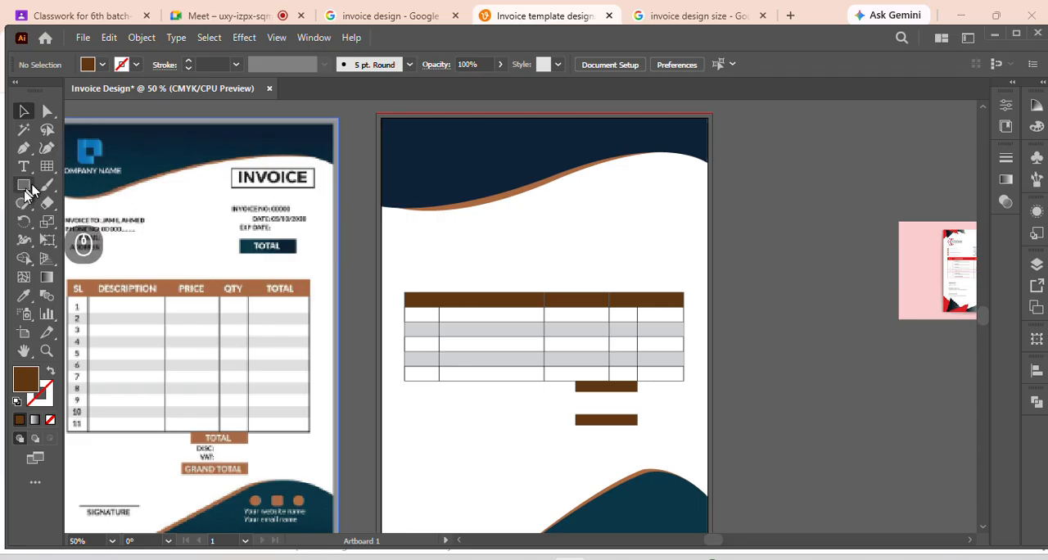
# Copy the lower brown bar to the blank area beneath the header wave's right end and enlarge it into a wider, taller title box
pyautogui.click(597, 424)
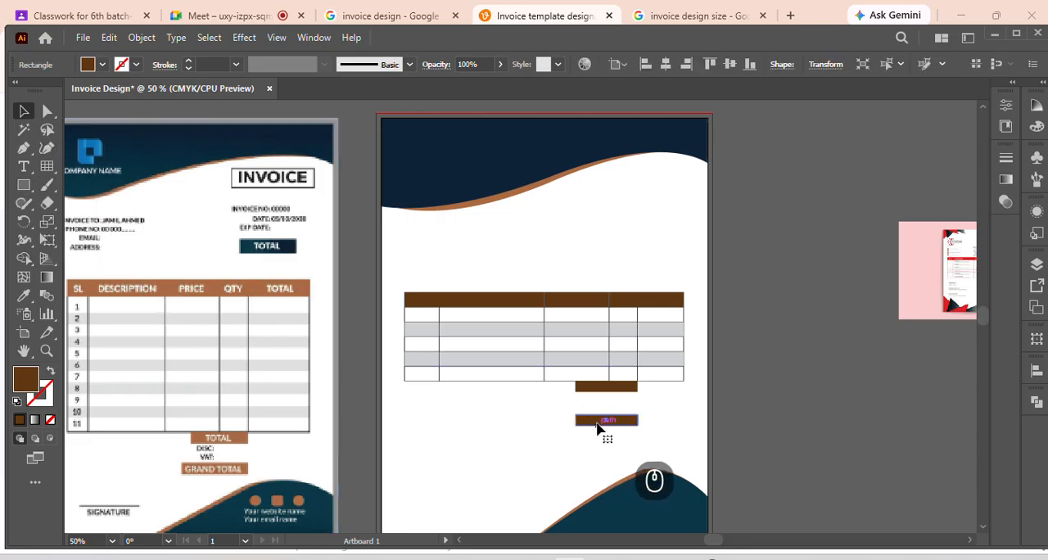
pyautogui.moveTo(597, 425); pyautogui.dragTo(641, 184)
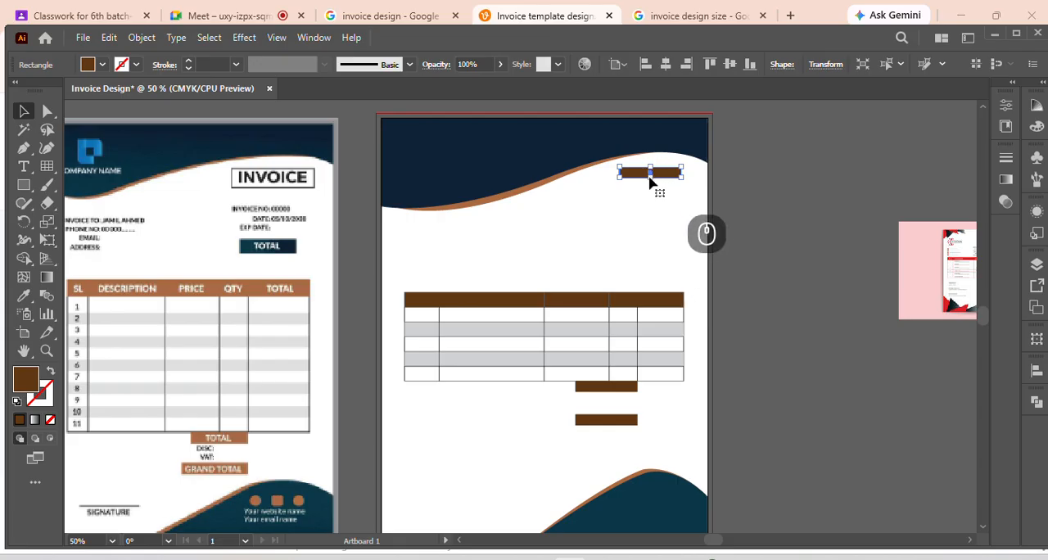
pyautogui.moveTo(651, 180); pyautogui.dragTo(586, 186)
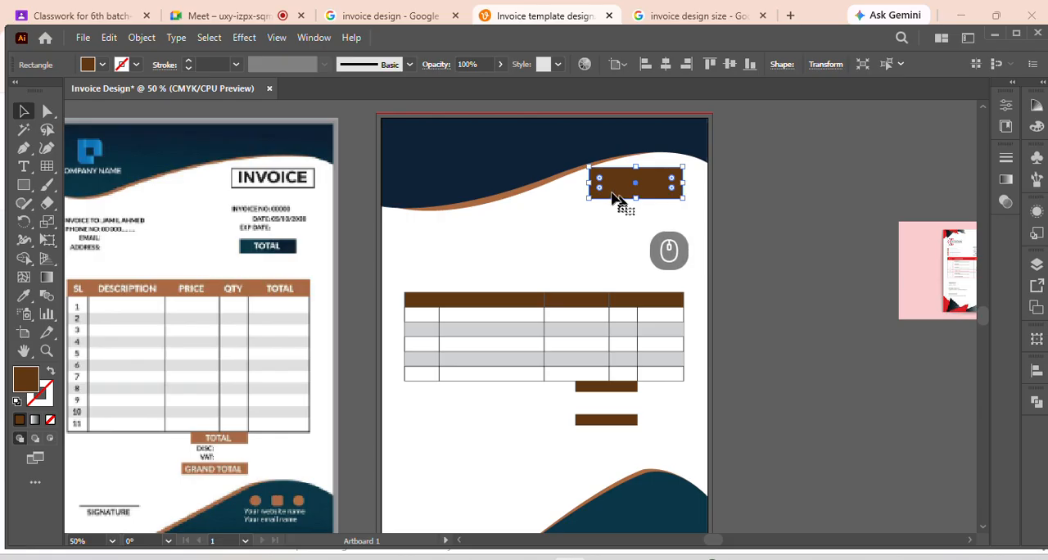
pyautogui.moveTo(636, 168); pyautogui.dragTo(634, 175)
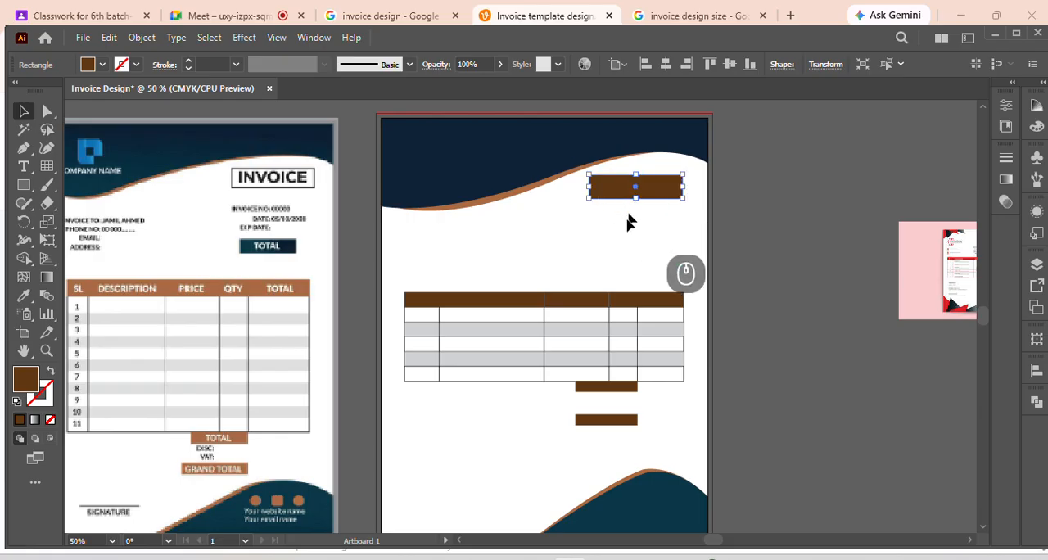
pyautogui.click(584, 247)
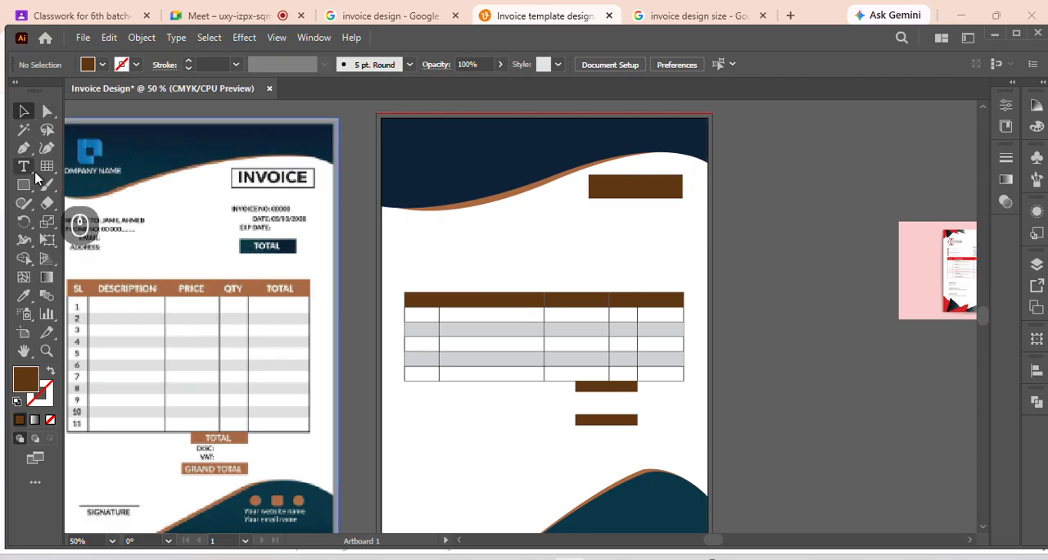
# Add the text INVOICE just below the brown title box and set it in 36 pt Arial Rounded MT Bold
pyautogui.click(576, 239)
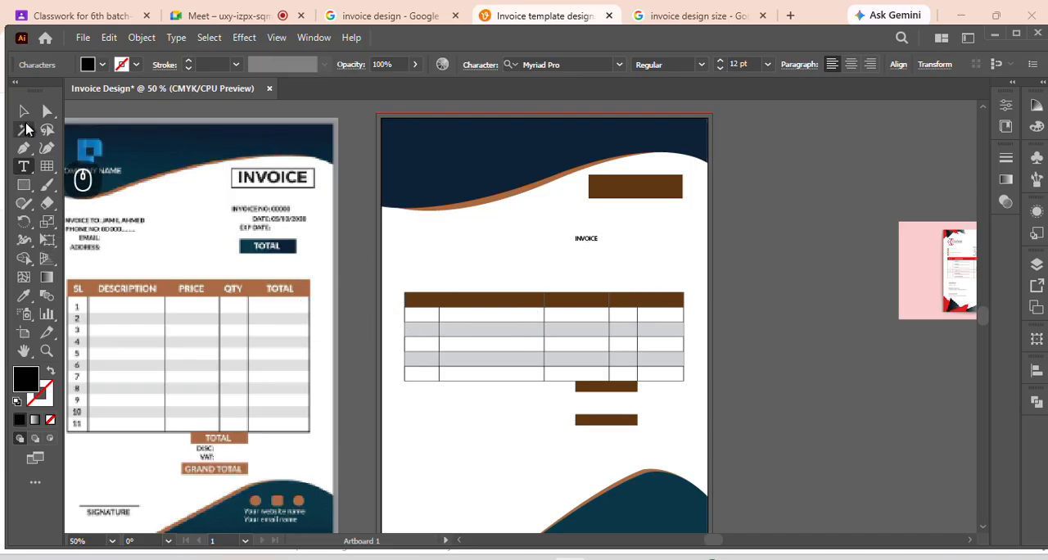
pyautogui.click(23, 110)
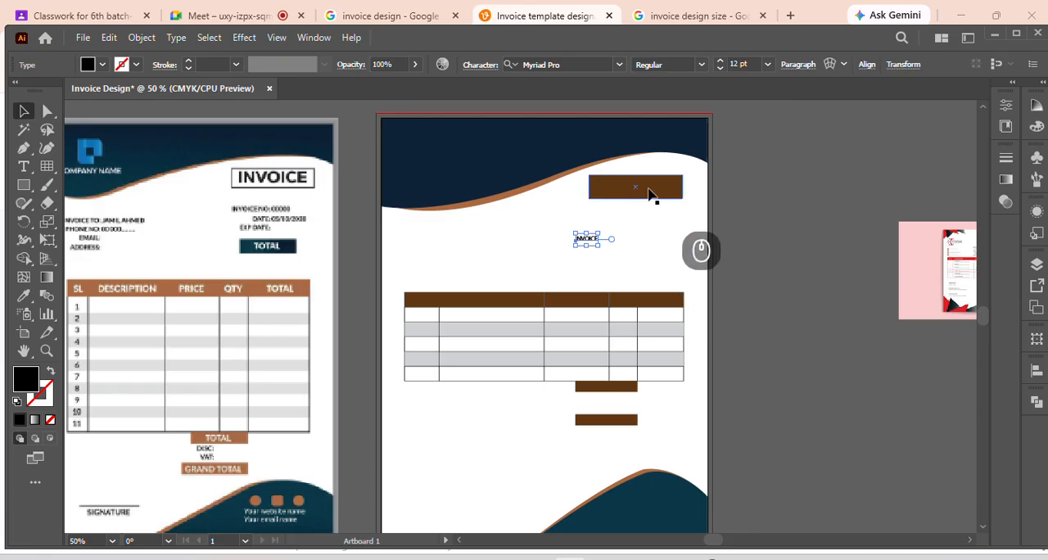
pyautogui.click(768, 64)
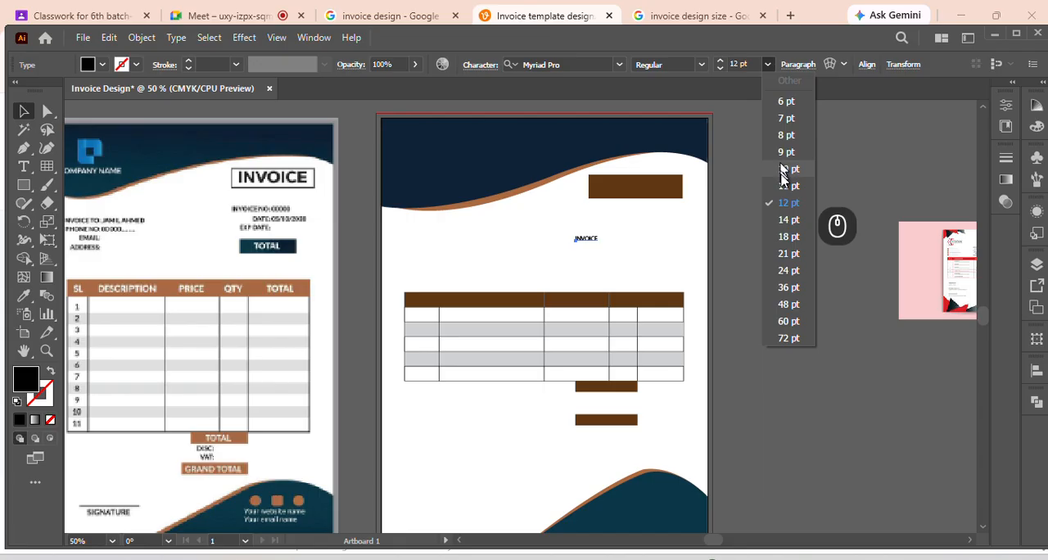
pyautogui.click(788, 286)
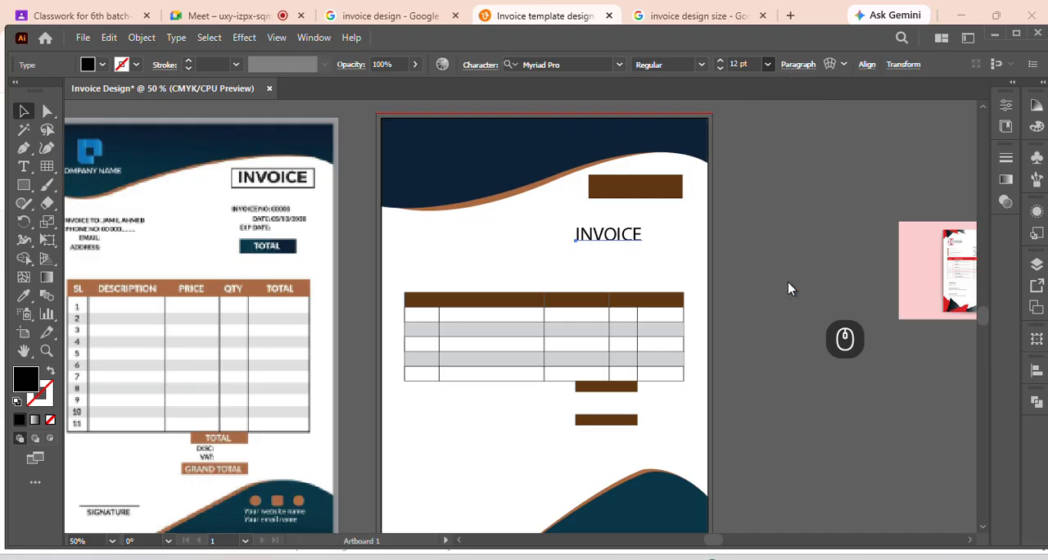
pyautogui.click(619, 68)
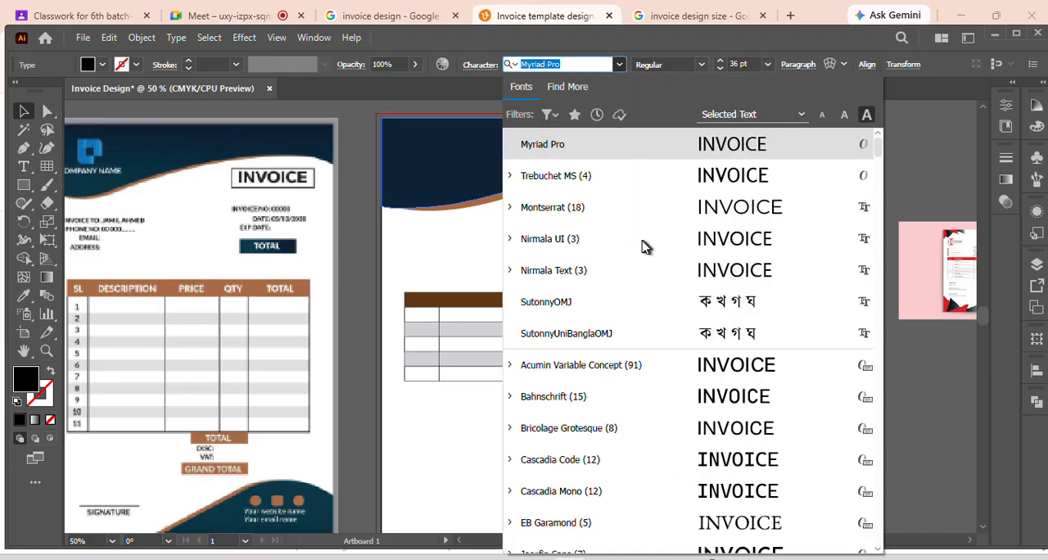
pyautogui.scroll(-2, 754, 373)
pyautogui.scroll(-5, 753, 373)
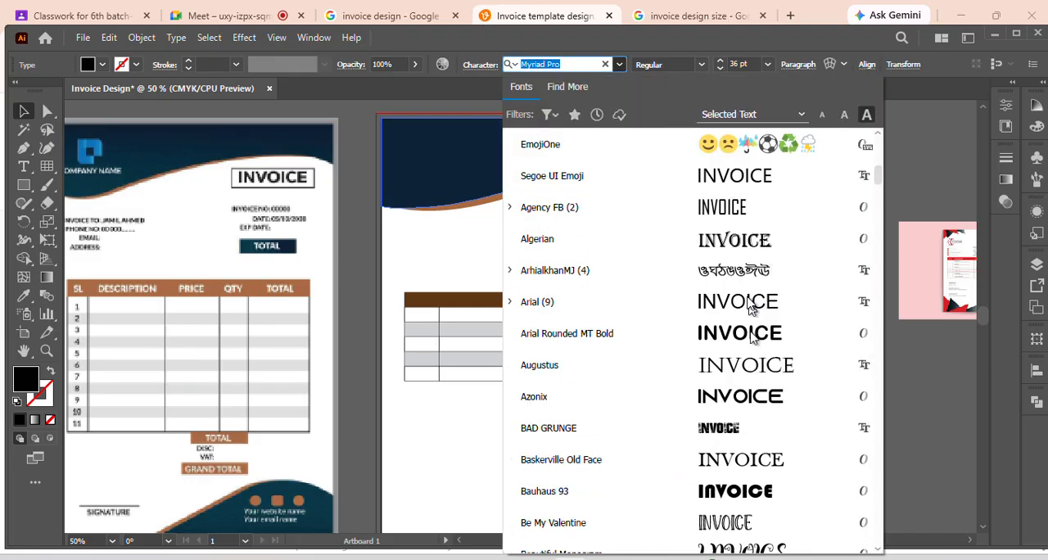
pyautogui.click(754, 336)
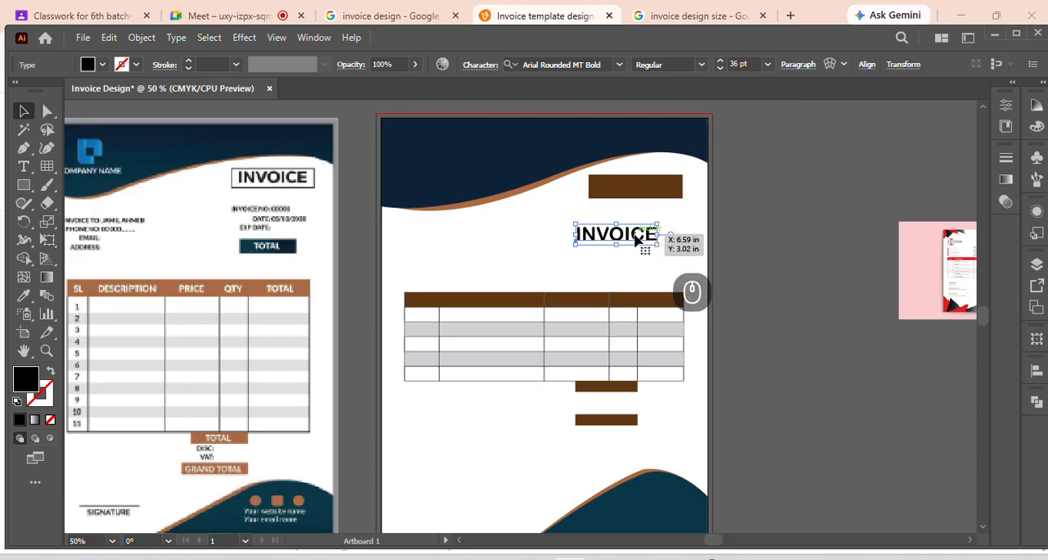
# Select the brown title box together with the INVOICE text
pyautogui.keyDown('shift'); pyautogui.click(657, 195); pyautogui.keyUp('shift')
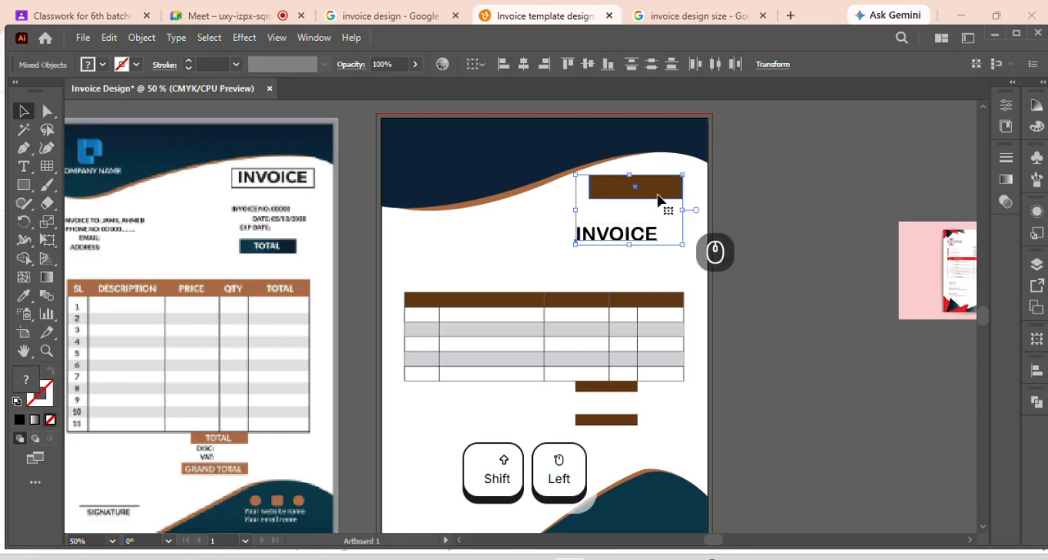
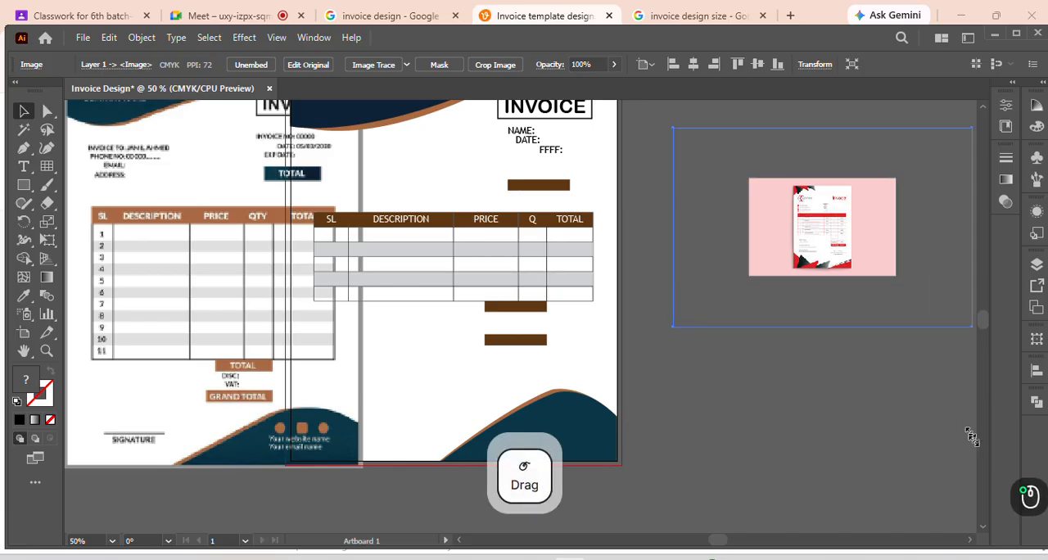
# Reposition the red invoice reference and the navy-and-brown reference so both sit clear of the artboard
pyautogui.moveTo(819, 245); pyautogui.dragTo(759, 304)
pyautogui.scroll(5, 737, 312)
pyautogui.scroll(-3, 686, 246)
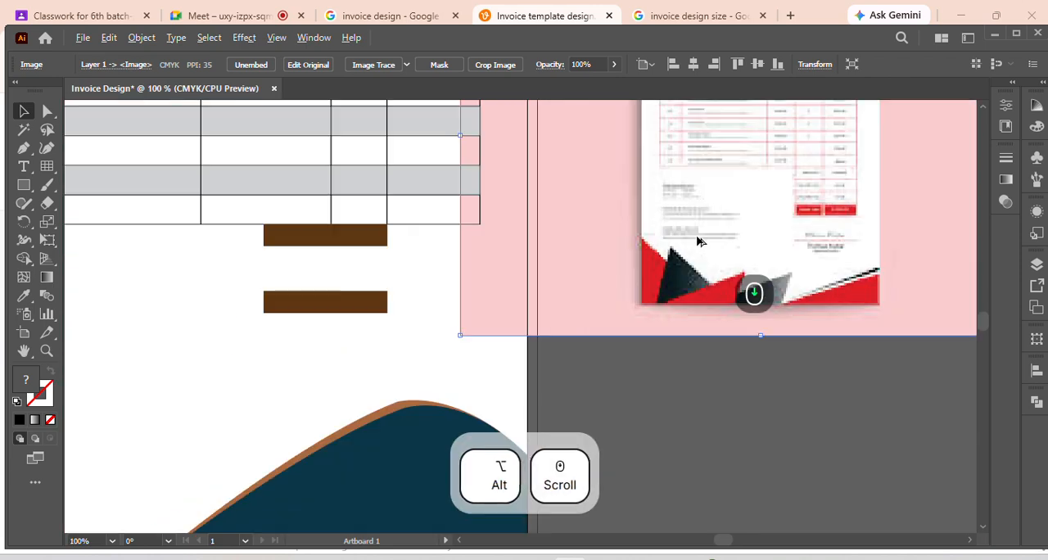
pyautogui.scroll(2, 786, 287)
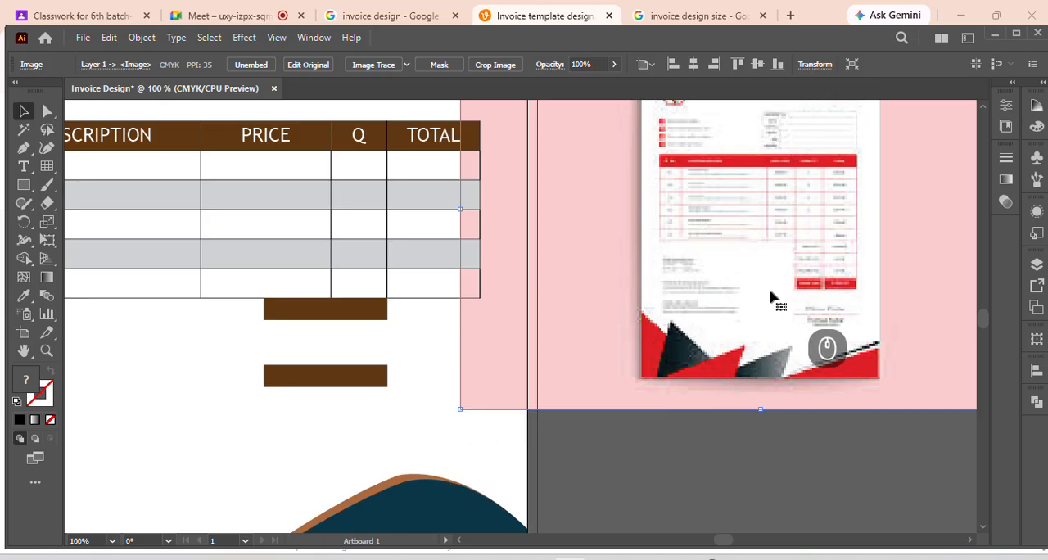
pyautogui.scroll(1, 770, 300)
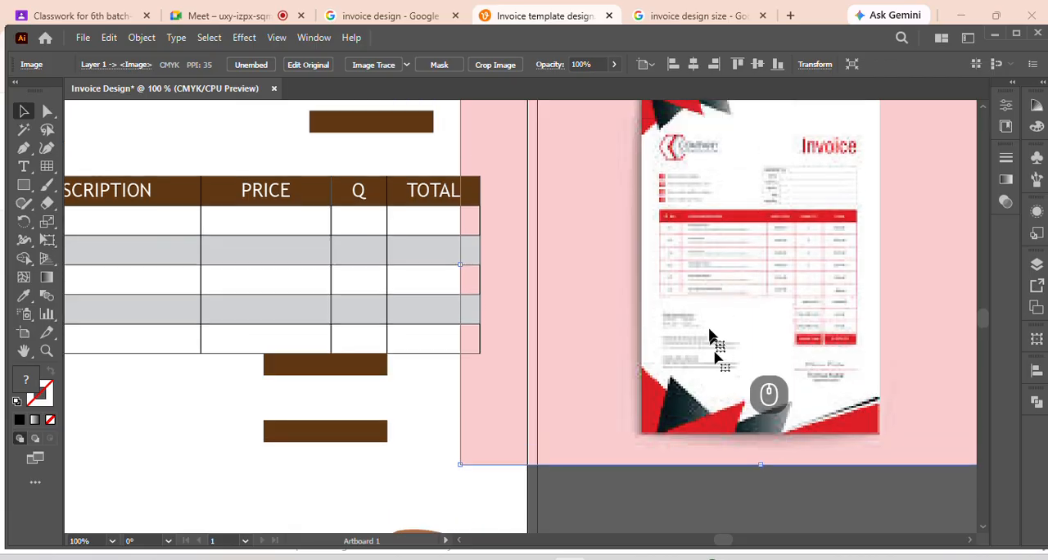
pyautogui.scroll(-2, 732, 276)
pyautogui.moveTo(693, 287); pyautogui.dragTo(827, 277)
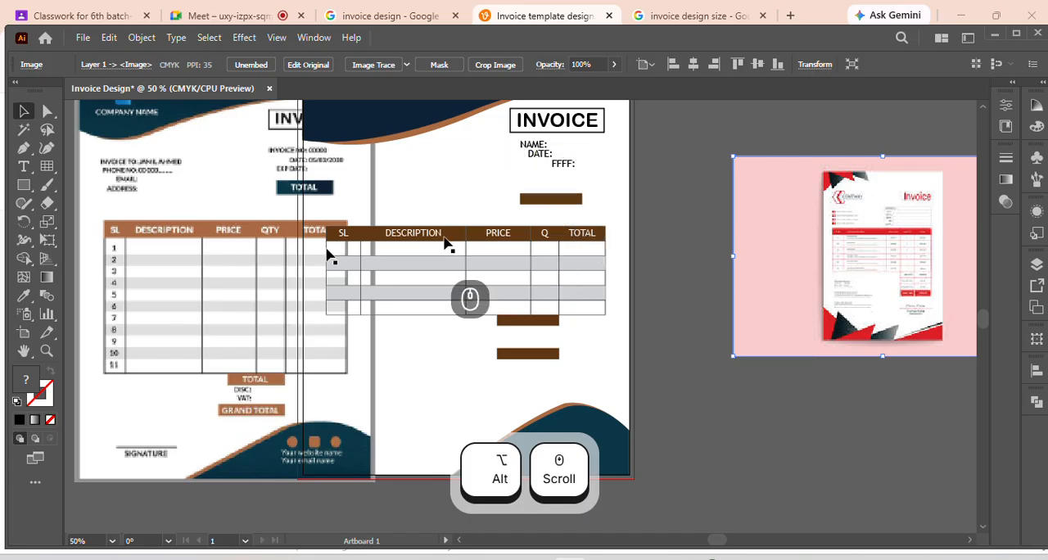
pyautogui.moveTo(217, 289); pyautogui.dragTo(144, 294)
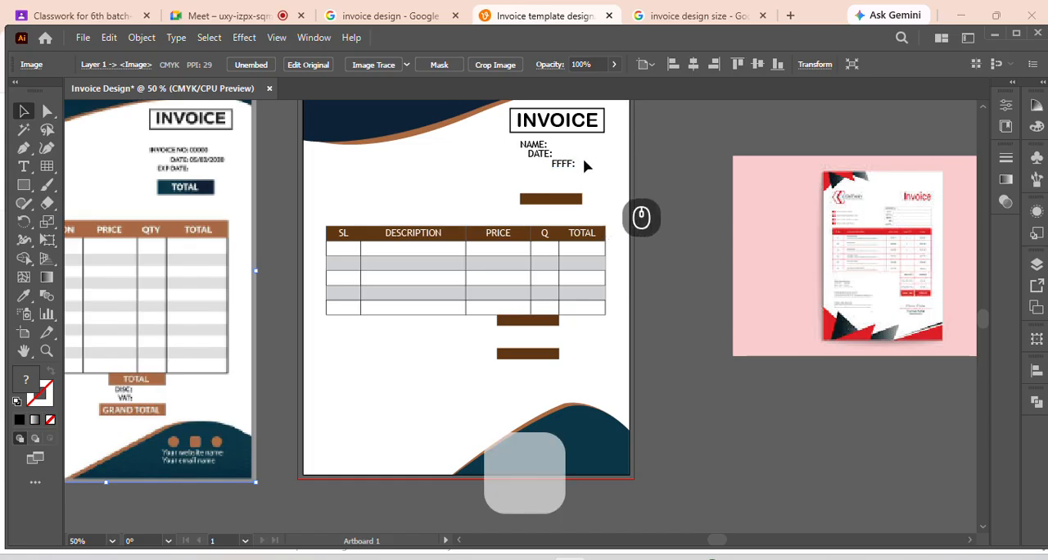
# Select the NAME, DATE and FFFF labels below the INVOICE box and align their right edges
pyautogui.scroll(1, 585, 162)
pyautogui.scroll(1, 584, 162)
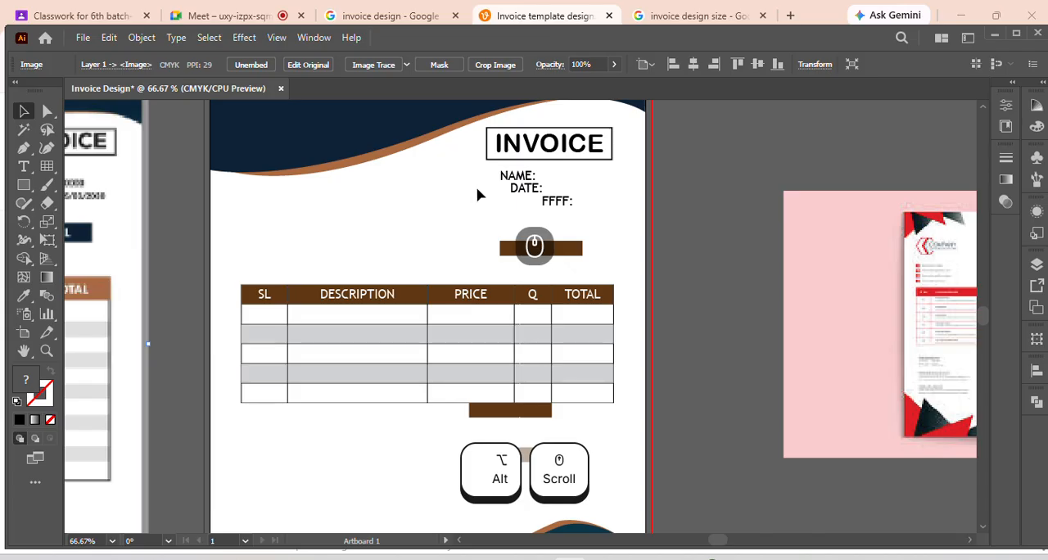
pyautogui.moveTo(488, 170); pyautogui.dragTo(572, 214)
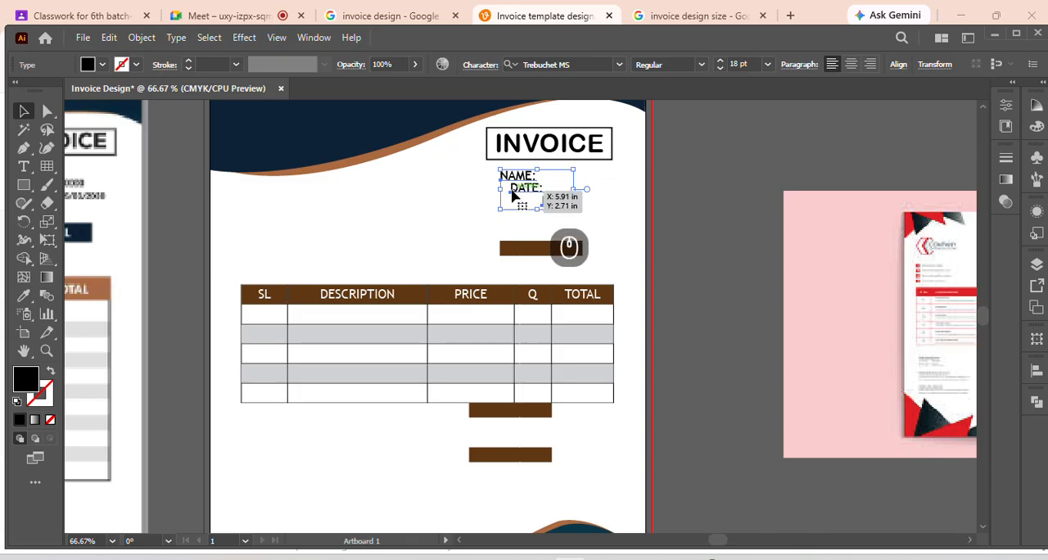
pyautogui.moveTo(512, 197); pyautogui.dragTo(539, 201)
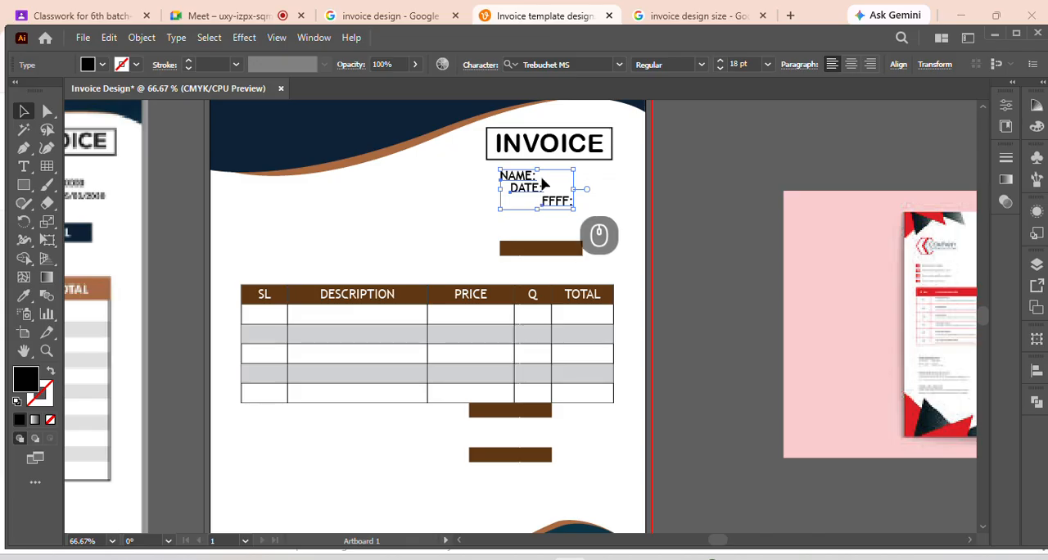
pyautogui.moveTo(506, 199)
pyautogui.mouseDown()
pyautogui.moveTo(518, 194)
pyautogui.moveTo(508, 187)
pyautogui.moveTo(524, 204)
pyautogui.mouseUp()
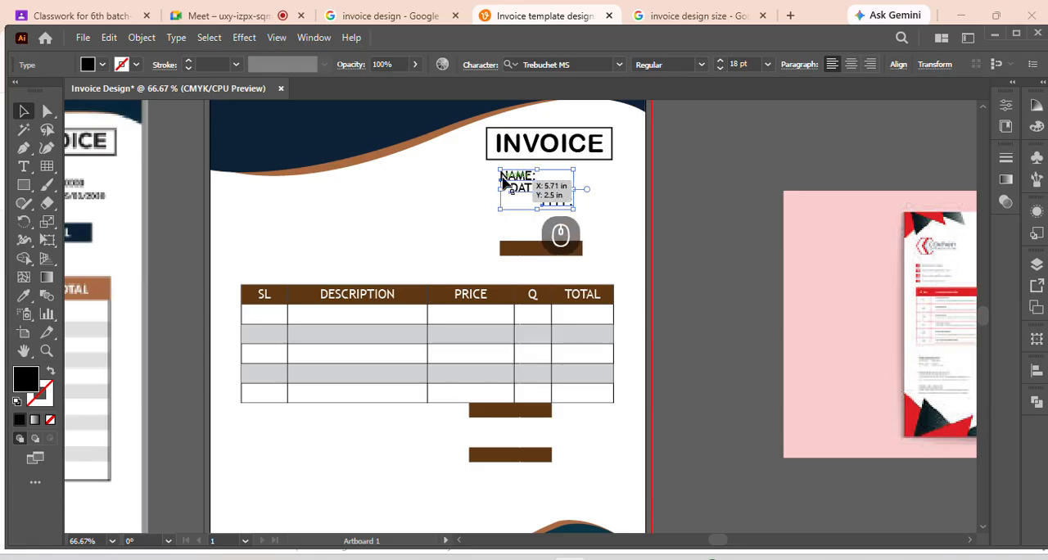
pyautogui.moveTo(507, 187); pyautogui.dragTo(510, 185)
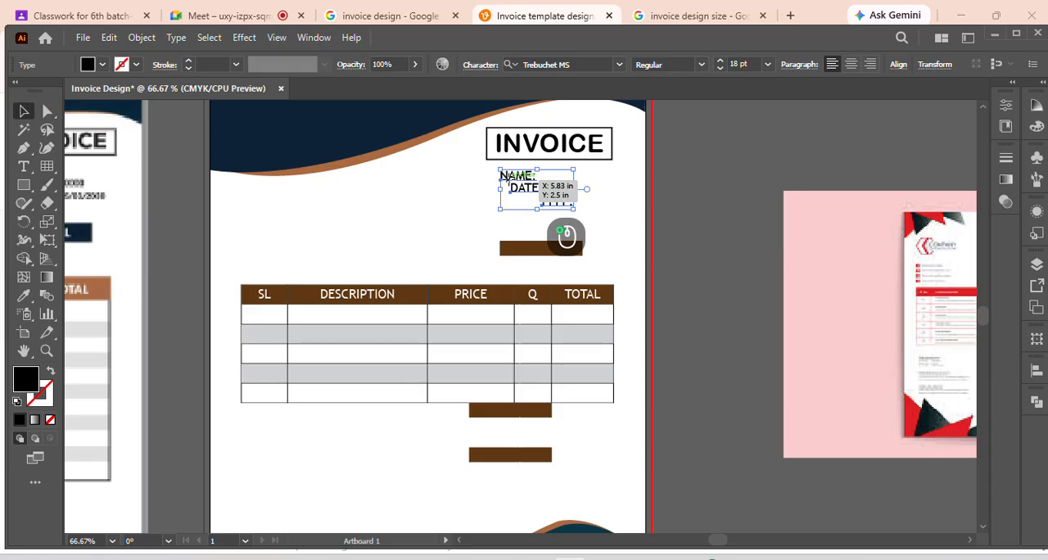
pyautogui.moveTo(510, 185); pyautogui.dragTo(509, 186)
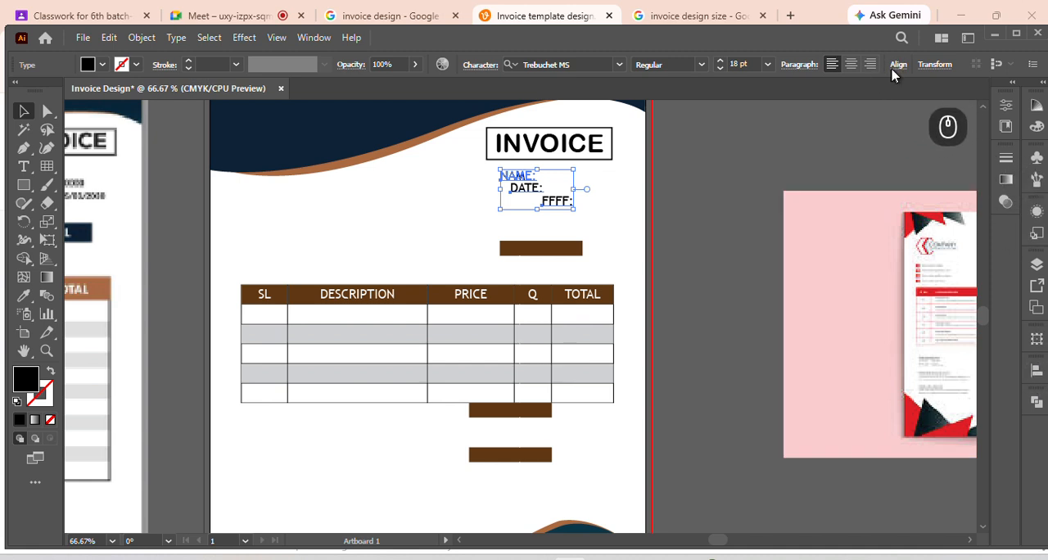
pyautogui.click(314, 38)
pyautogui.click(401, 204)
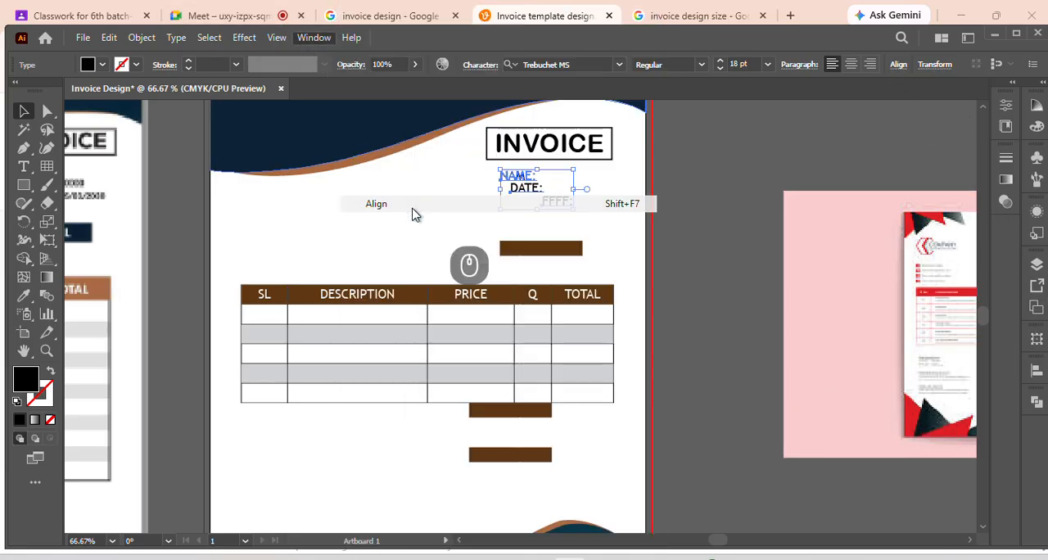
pyautogui.moveTo(958, 362); pyautogui.dragTo(847, 169)
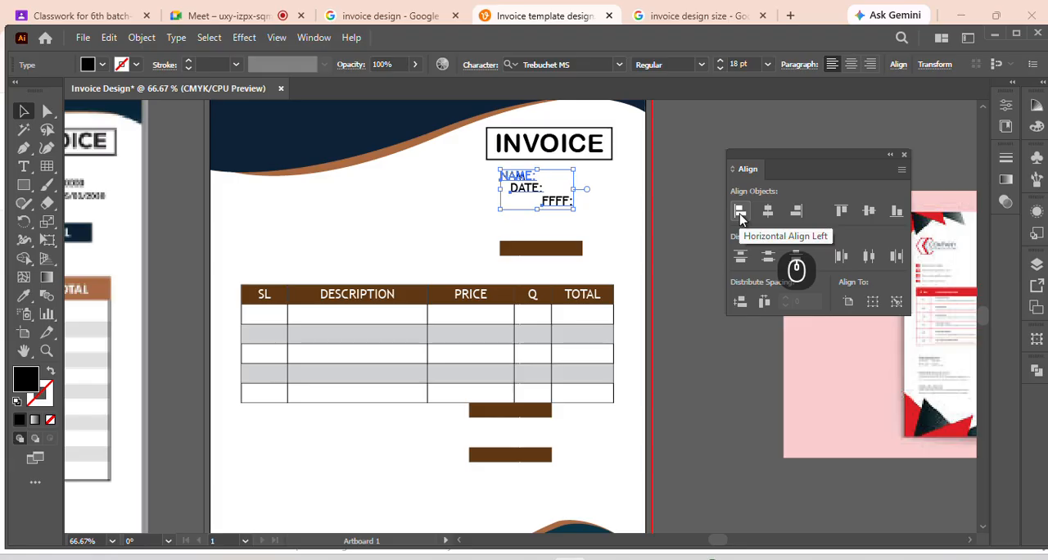
pyautogui.click(803, 213)
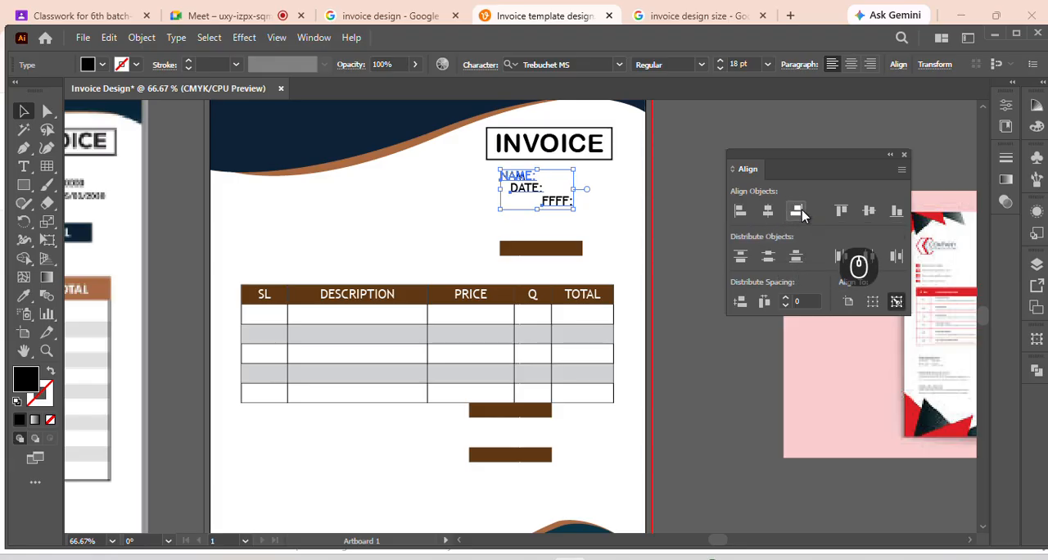
# Try left and centre alignment on the NAME, DATE and FFFF labels, finishing with right alignment
pyautogui.click(739, 217)
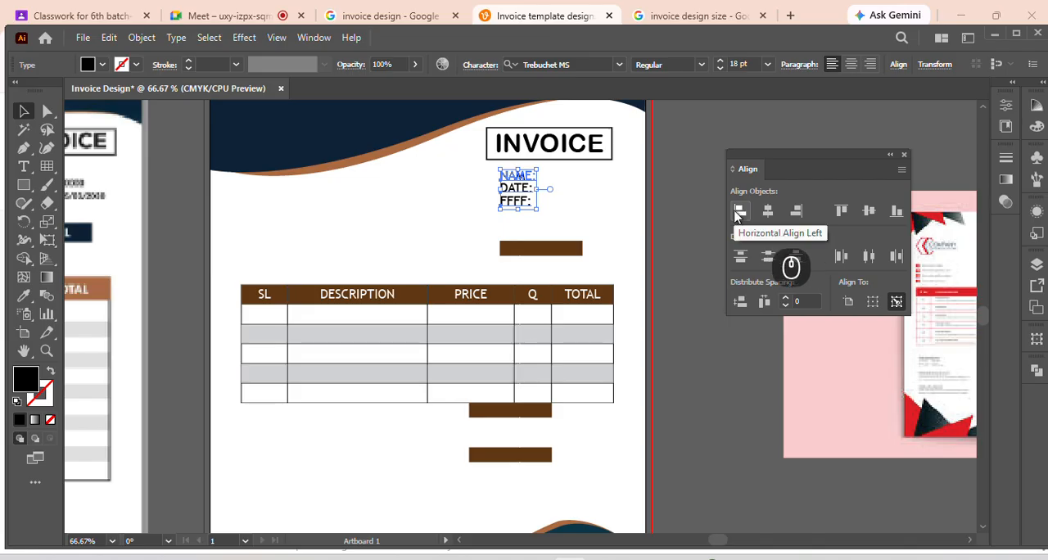
pyautogui.click(796, 213)
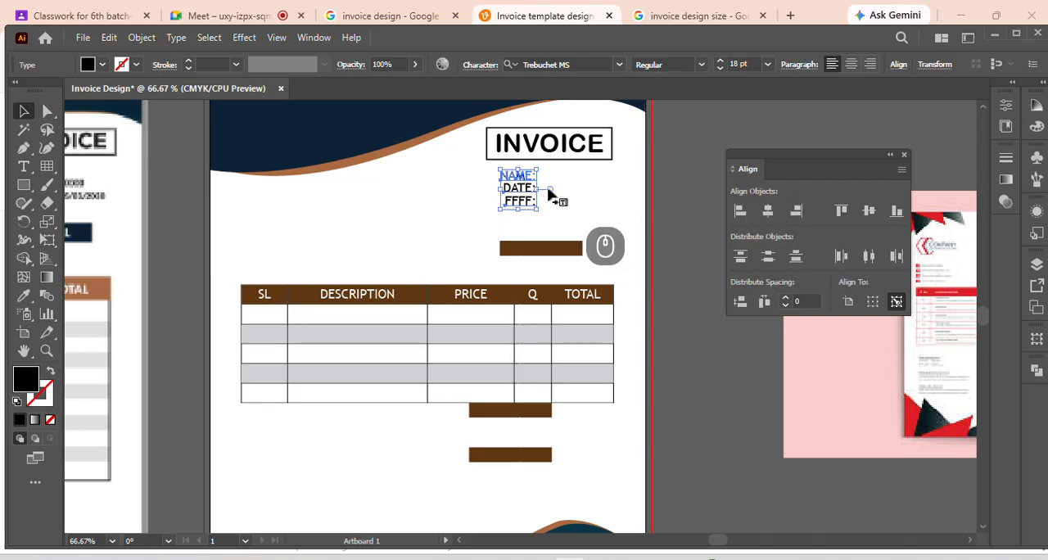
pyautogui.keyDown('alt'); pyautogui.scroll(5, 540, 196); pyautogui.keyUp('alt')
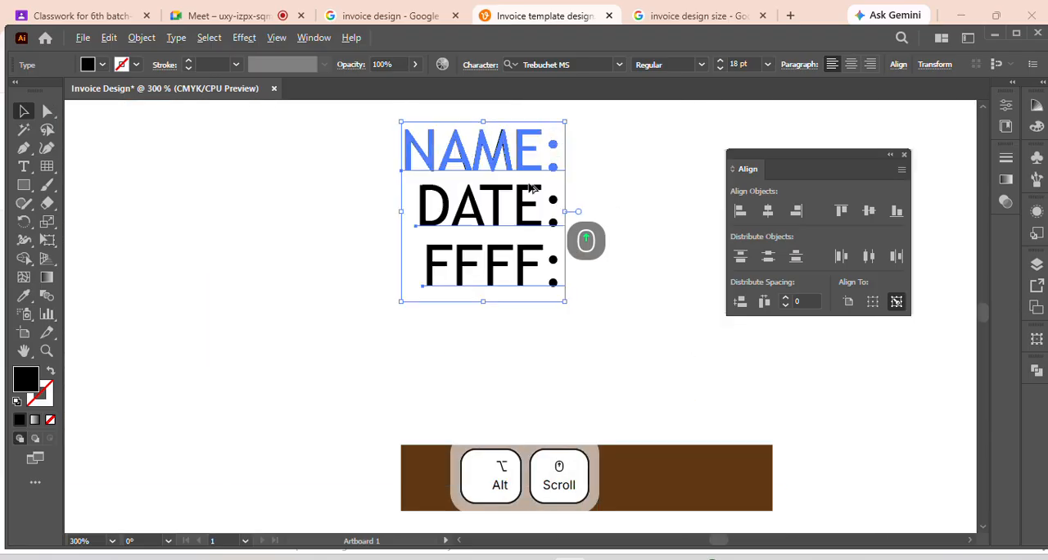
pyautogui.scroll(2, 536, 218)
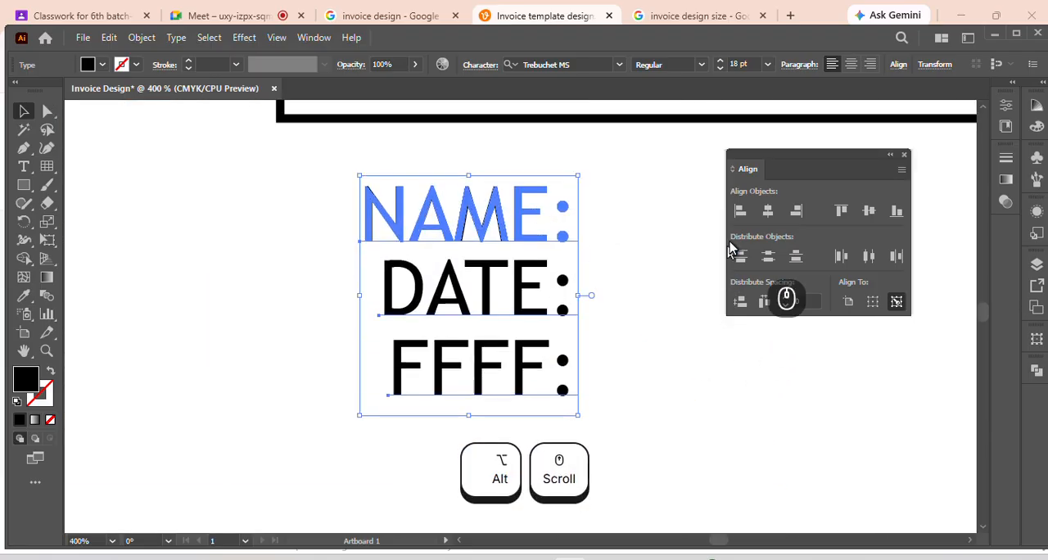
pyautogui.click(738, 213)
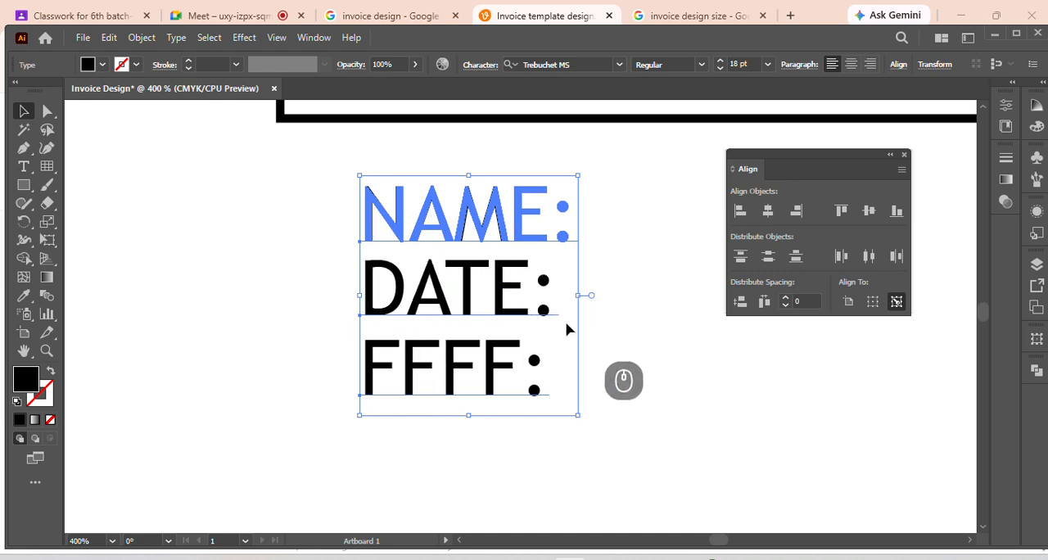
pyautogui.click(767, 212)
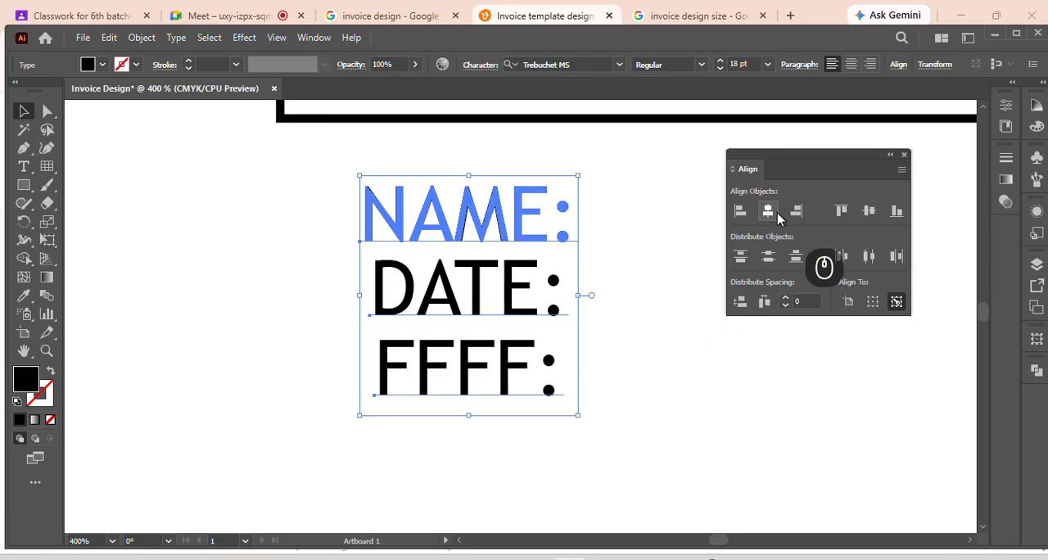
pyautogui.click(796, 211)
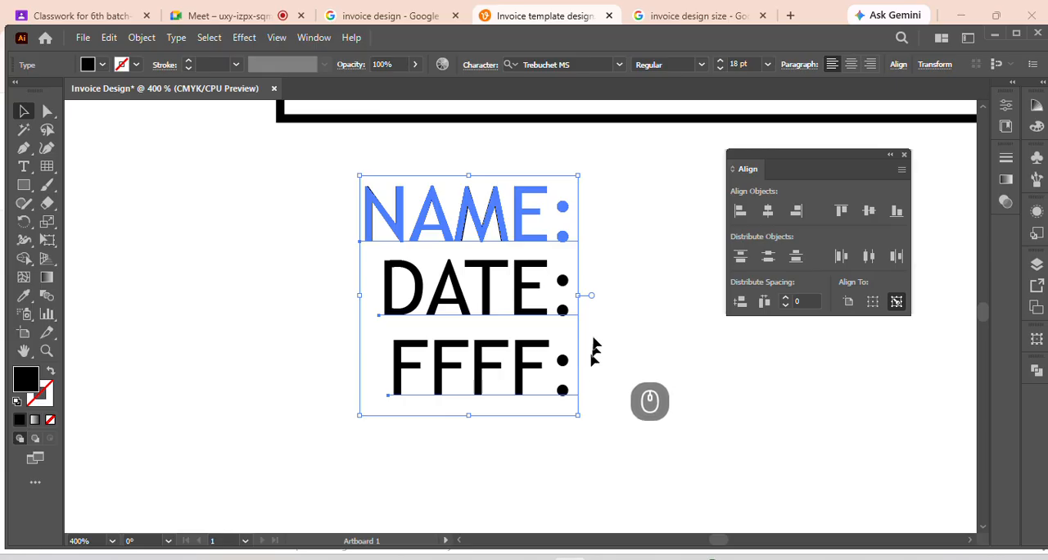
# Add three separate colon texts, staggered down the blank area beside the NAME, DATE and FFFF labels
pyautogui.scroll(-1, 595, 338)
pyautogui.scroll(-2, 596, 339)
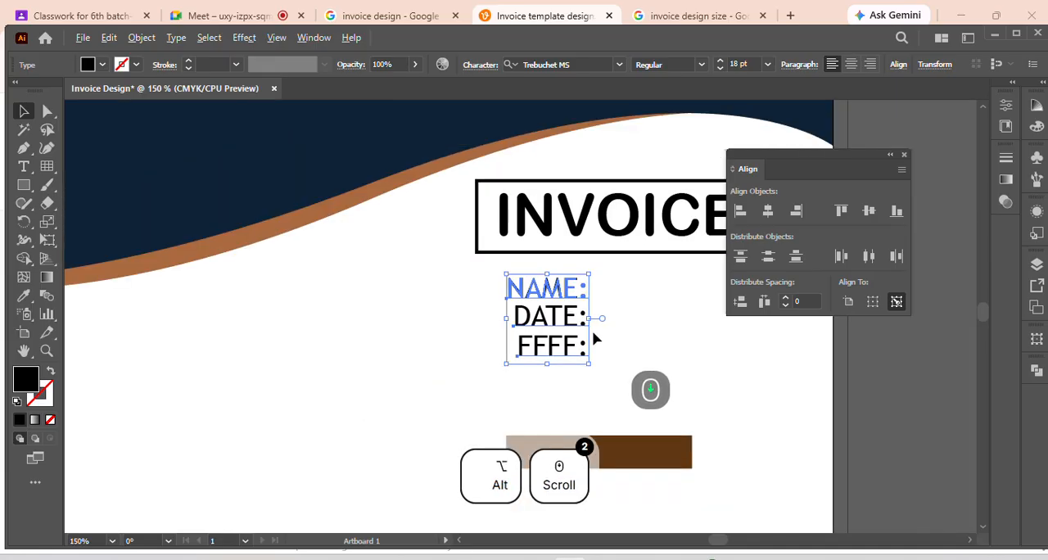
pyautogui.scroll(-1, 596, 338)
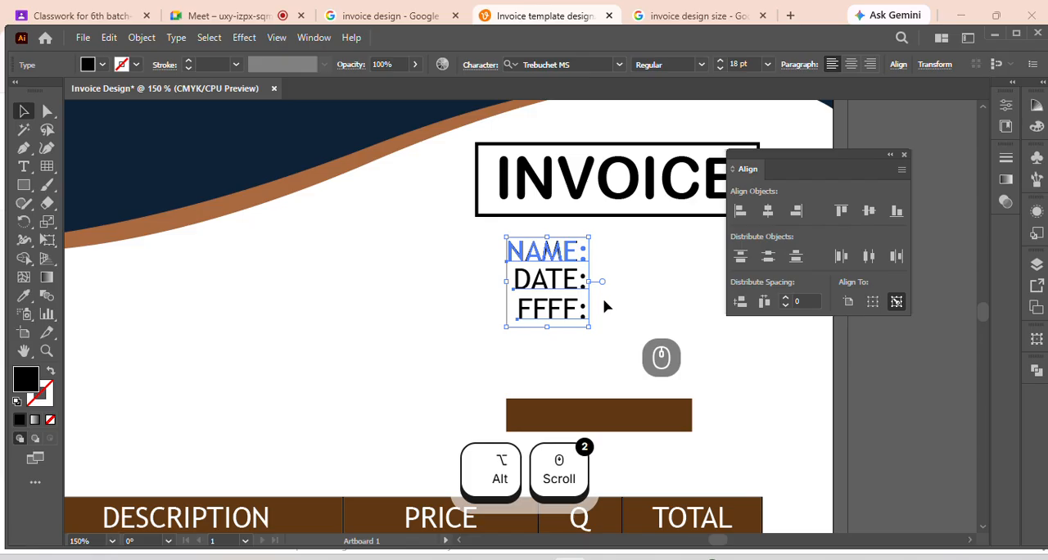
pyautogui.moveTo(814, 162); pyautogui.dragTo(856, 160)
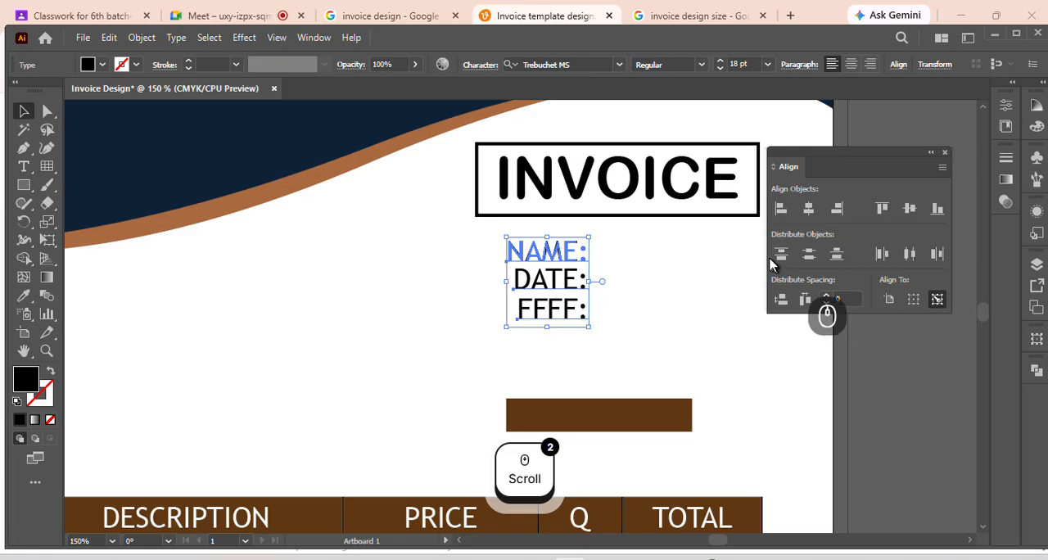
pyautogui.scroll(-1, 619, 322)
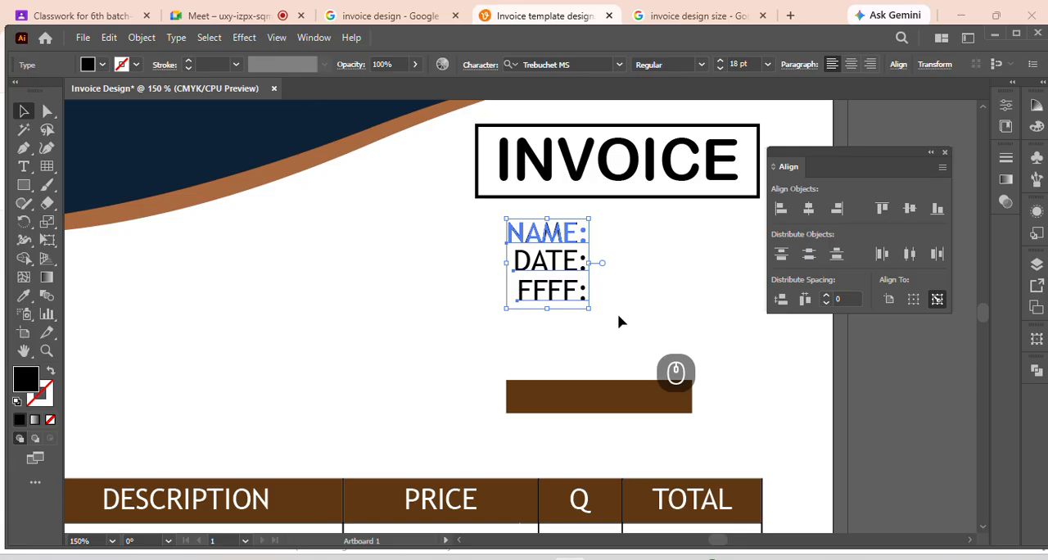
pyautogui.click(638, 262)
pyautogui.click(24, 166)
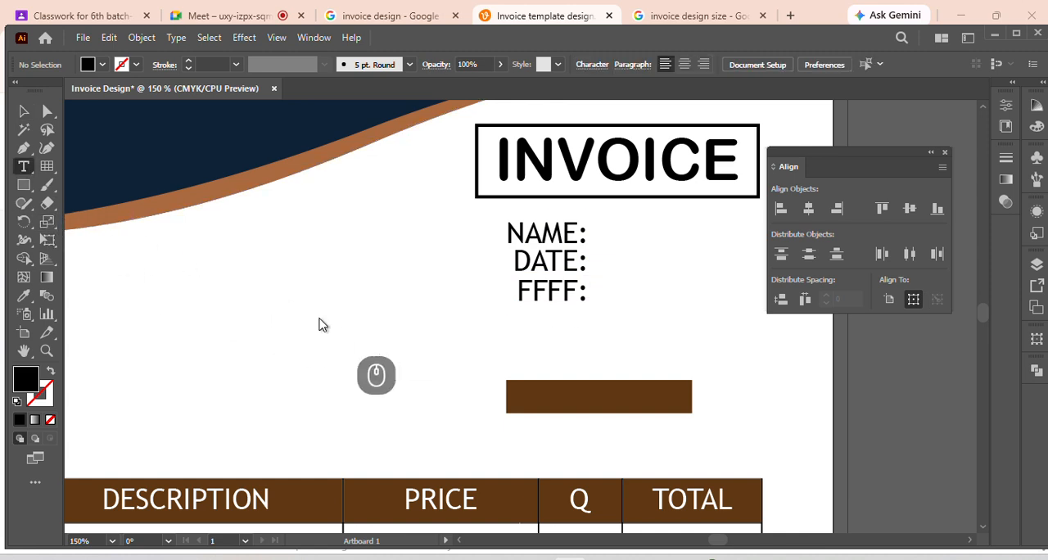
pyautogui.click(306, 293)
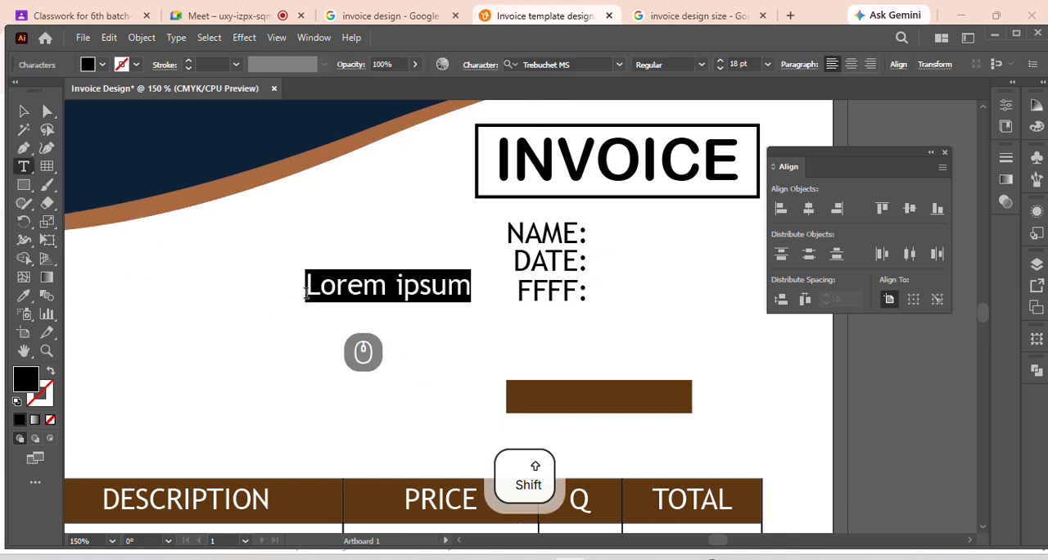
pyautogui.write(':')
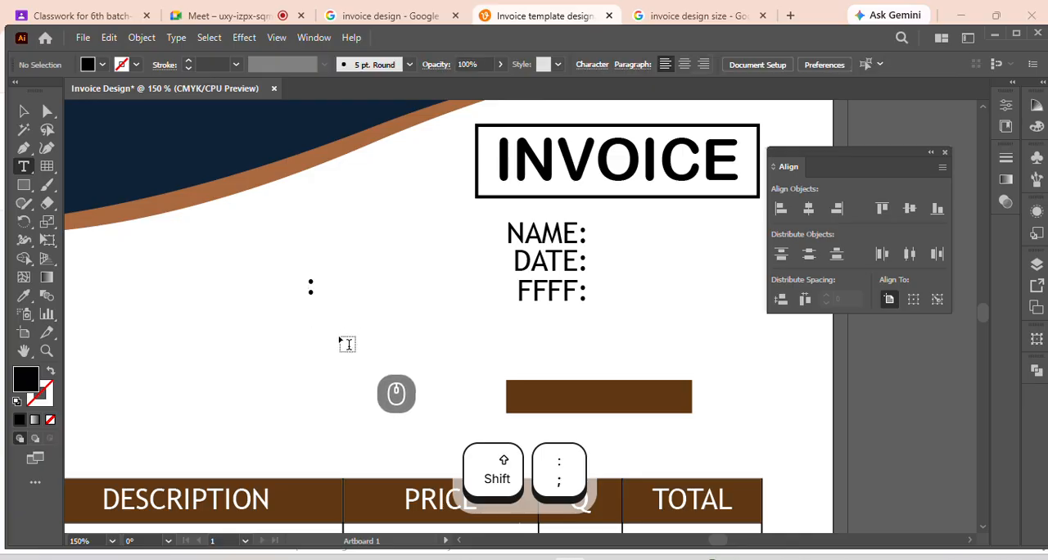
pyautogui.click(347, 344)
pyautogui.write(':')
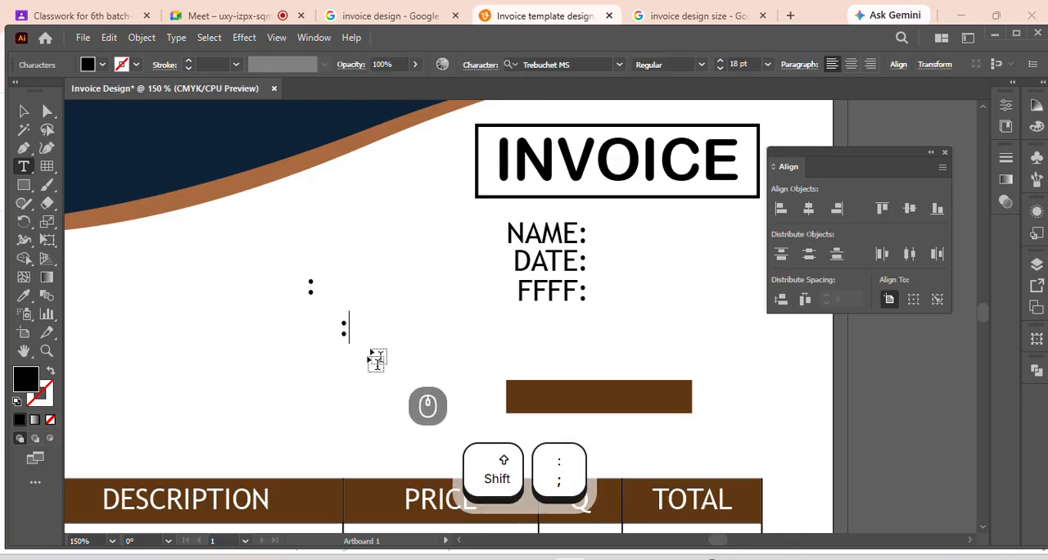
pyautogui.click(356, 384)
pyautogui.write(':')
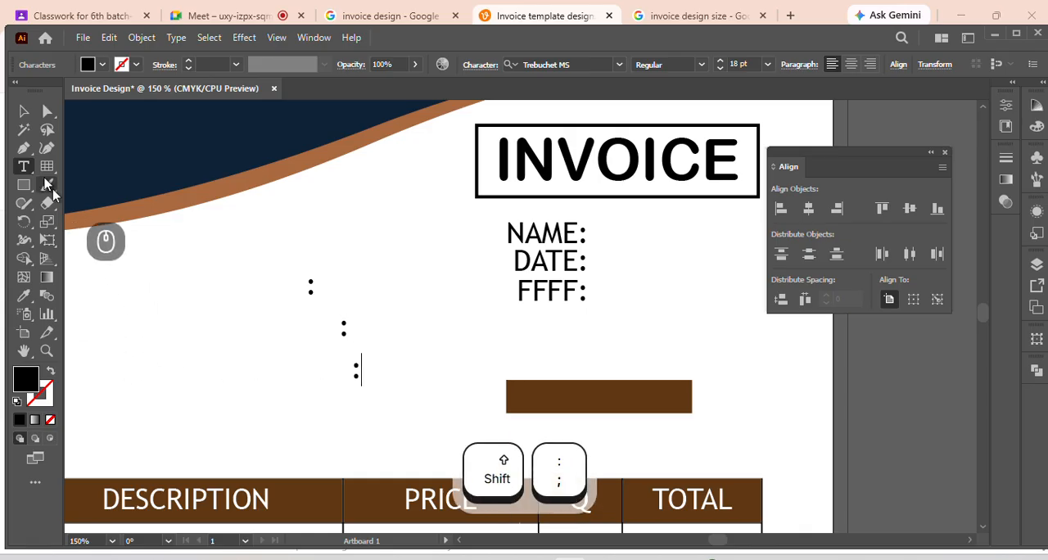
# Select the three separate colons and align them on their horizontal centres
pyautogui.click(23, 111)
pyautogui.moveTo(266, 259); pyautogui.dragTo(423, 391)
pyautogui.click(808, 210)
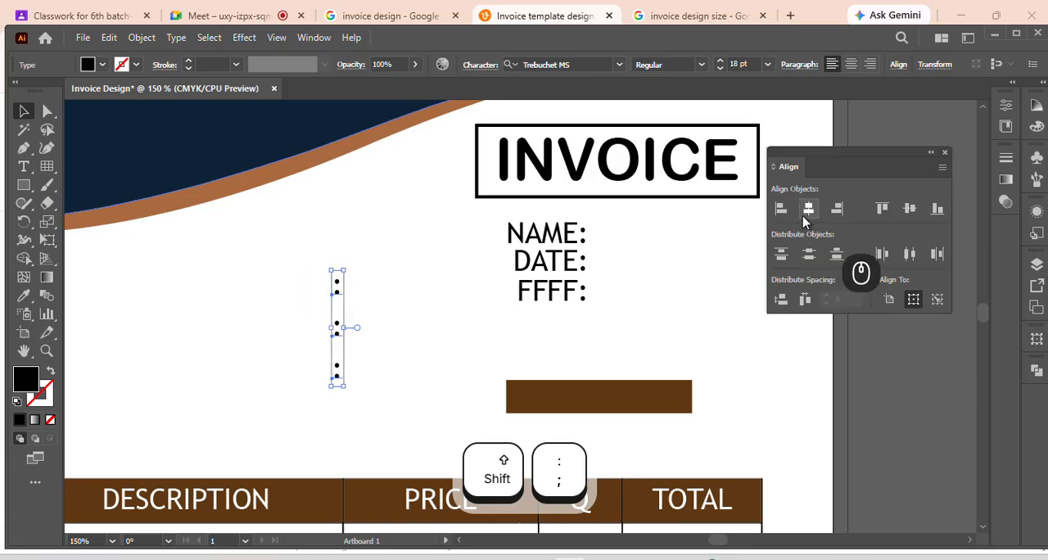
# Delete the three separate colons from the blank area
pyautogui.click(418, 346)
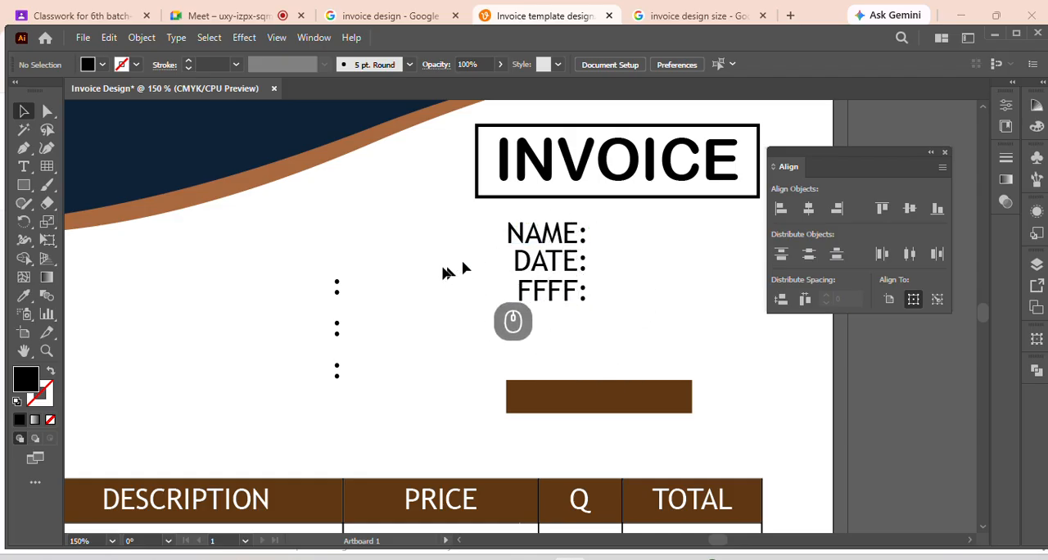
pyautogui.moveTo(313, 267); pyautogui.dragTo(369, 416)
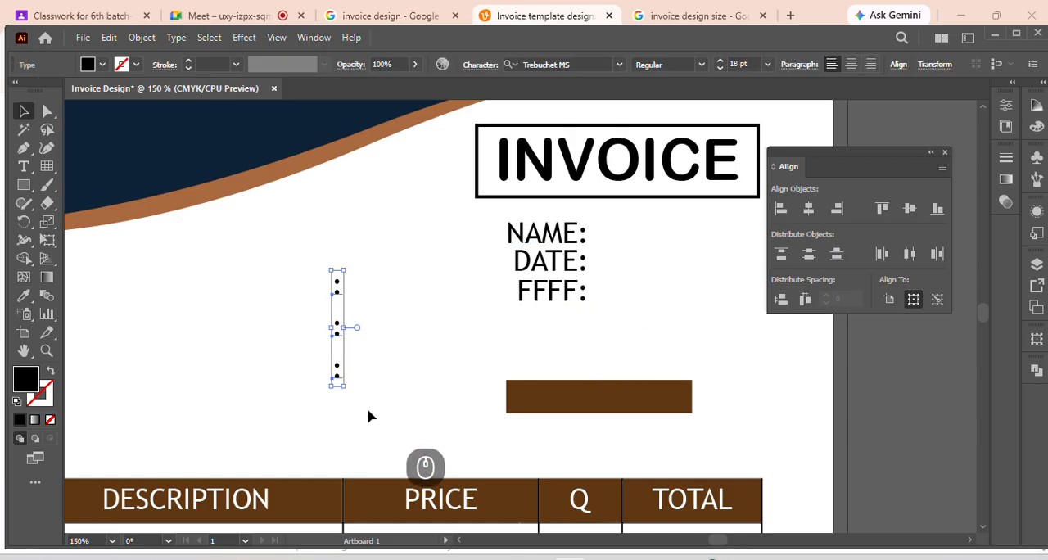
pyautogui.press('Delete')
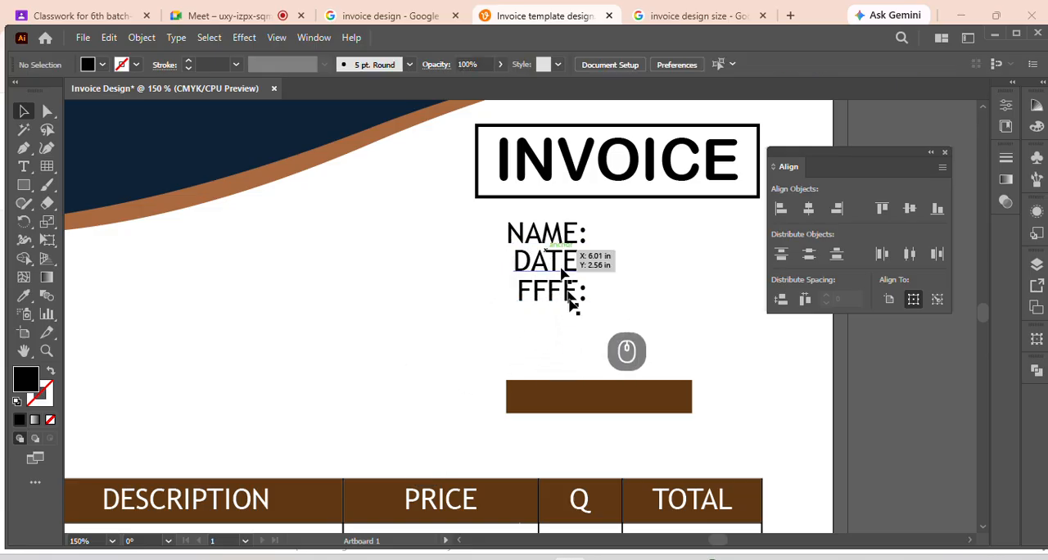
# Move the FFFF and DATE labels down and space the NAME, DATE and FFFF labels evenly in their column
pyautogui.click(549, 298)
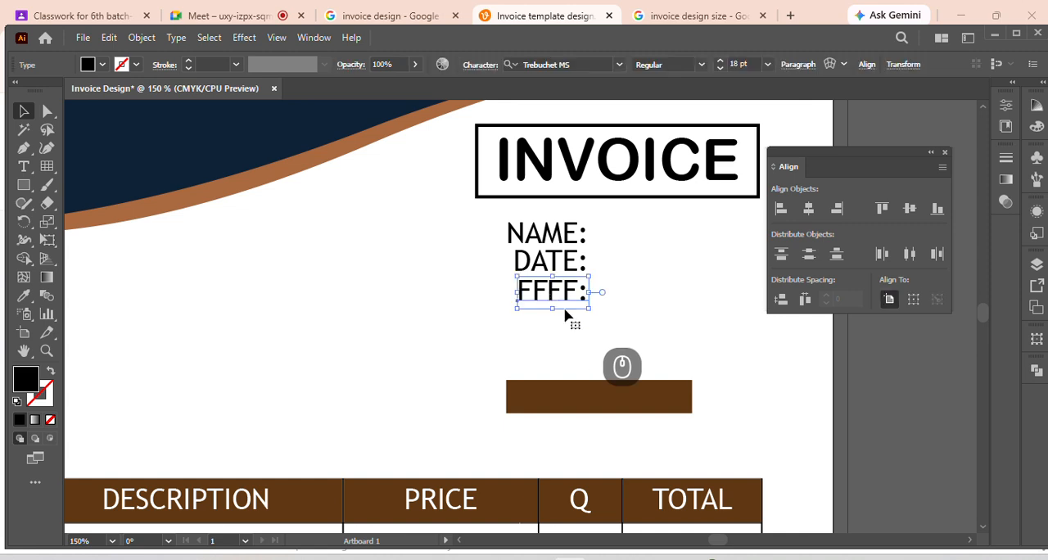
pyautogui.press('Down')
pyautogui.press('Down')
pyautogui.press('Down')
pyautogui.press('Down')
pyautogui.press('Down')
pyautogui.press('Down')
pyautogui.press('Down')
pyautogui.press('Down')
pyautogui.press('Down')
pyautogui.press('Down')
pyautogui.press('Down')
pyautogui.press('Down')
pyautogui.press('Down')
pyautogui.press('Down')
pyautogui.press('Down')
pyautogui.press('Down')
pyautogui.press('Down')
pyautogui.press('Down')
pyautogui.press('Down')
pyautogui.press('Down')
pyautogui.click(624, 301)
pyautogui.click(560, 276)
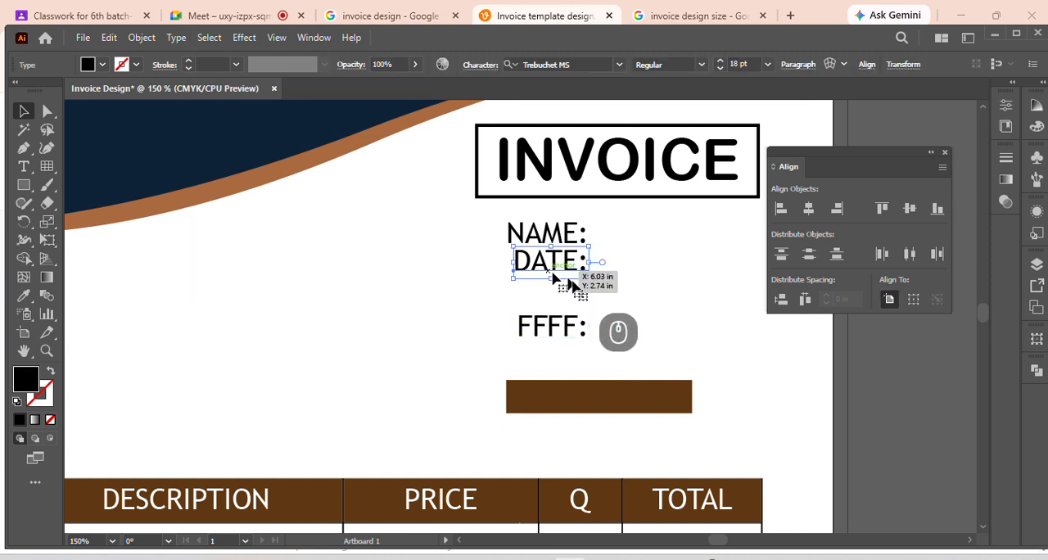
pyautogui.press('Down')
pyautogui.press('Down')
pyautogui.press('Down')
pyautogui.press('Down')
pyautogui.press('Down')
pyautogui.press('Down')
pyautogui.press('Down')
pyautogui.press('Down')
pyautogui.press('Down')
pyautogui.press('Down')
pyautogui.press('Down')
pyautogui.press('Down')
pyautogui.press('Down')
pyautogui.click(626, 305)
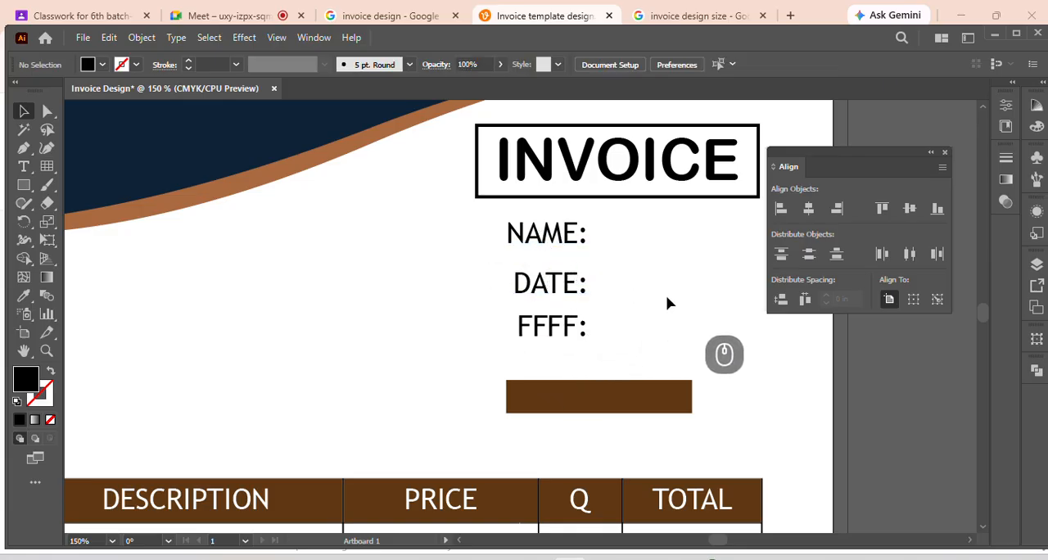
pyautogui.moveTo(495, 225); pyautogui.dragTo(570, 337)
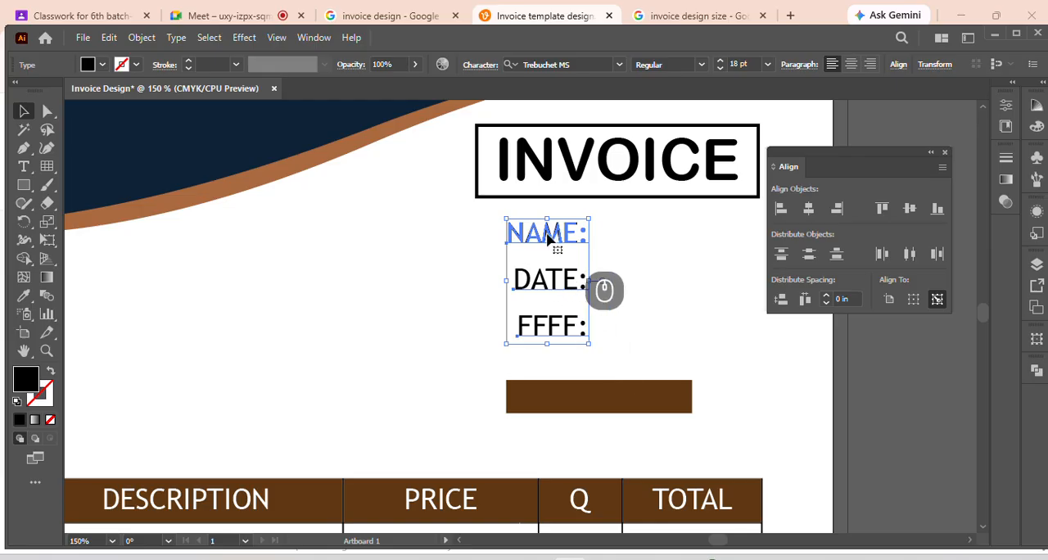
# Try aligning the three labels vertically with DATE as the key object, and undo the change
pyautogui.click(548, 278)
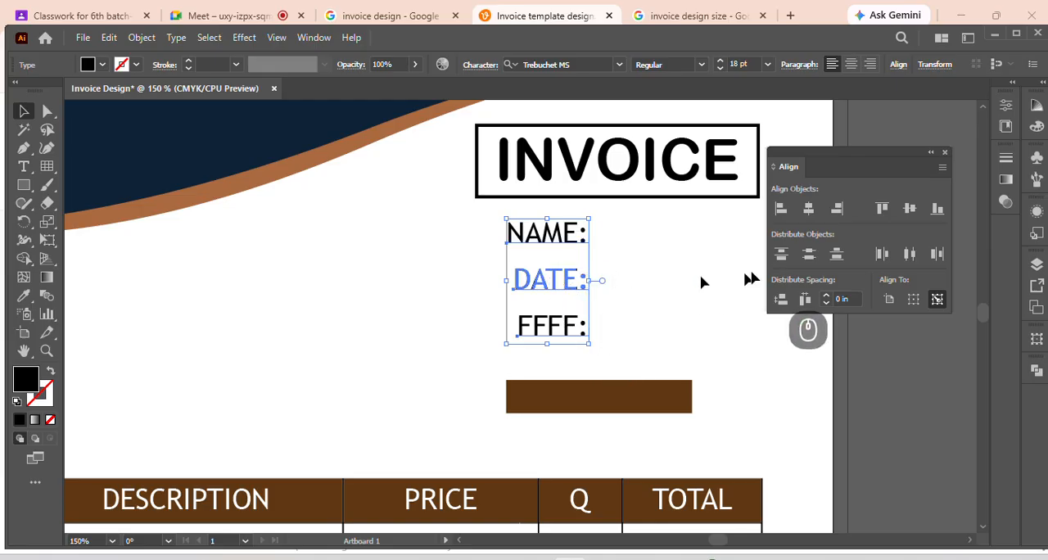
pyautogui.click(802, 256)
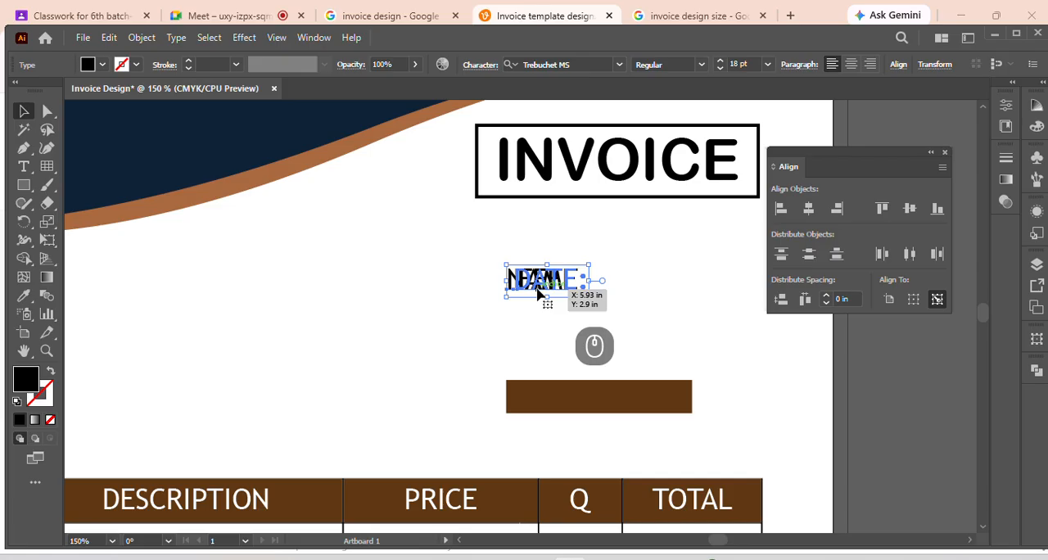
pyautogui.moveTo(539, 295); pyautogui.dragTo(536, 292)
pyautogui.hotkey('ctrl', 'z')
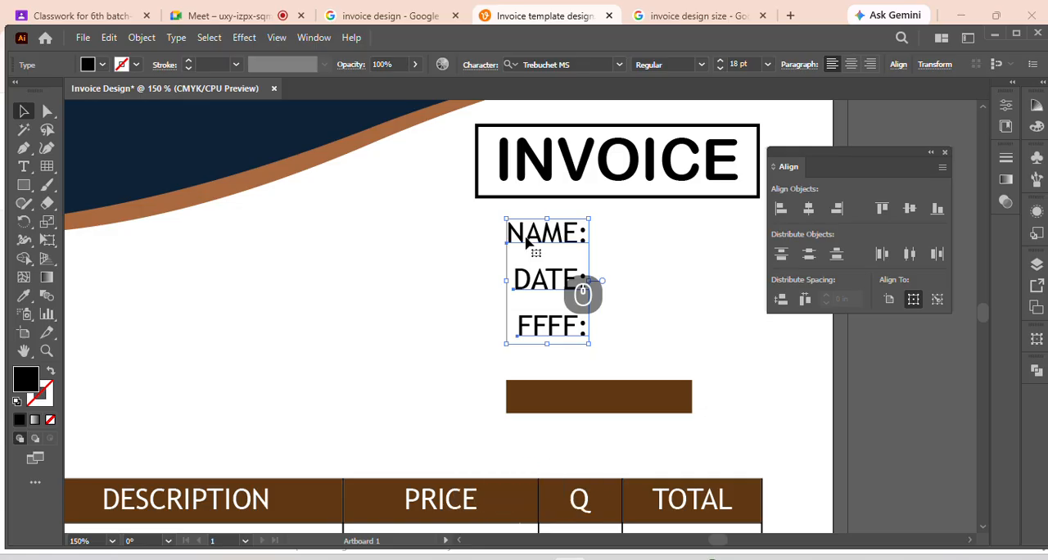
pyautogui.click(641, 290)
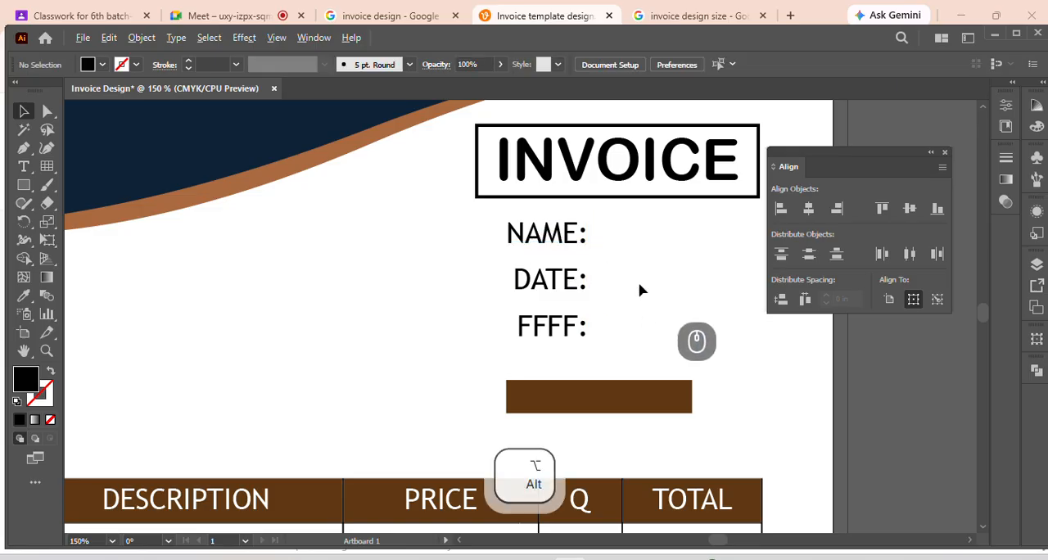
# Draw a small black square on the blank canvas above the navy-and-brown reference
pyautogui.keyDown('alt'); pyautogui.scroll(-4, 641, 290); pyautogui.keyUp('alt')
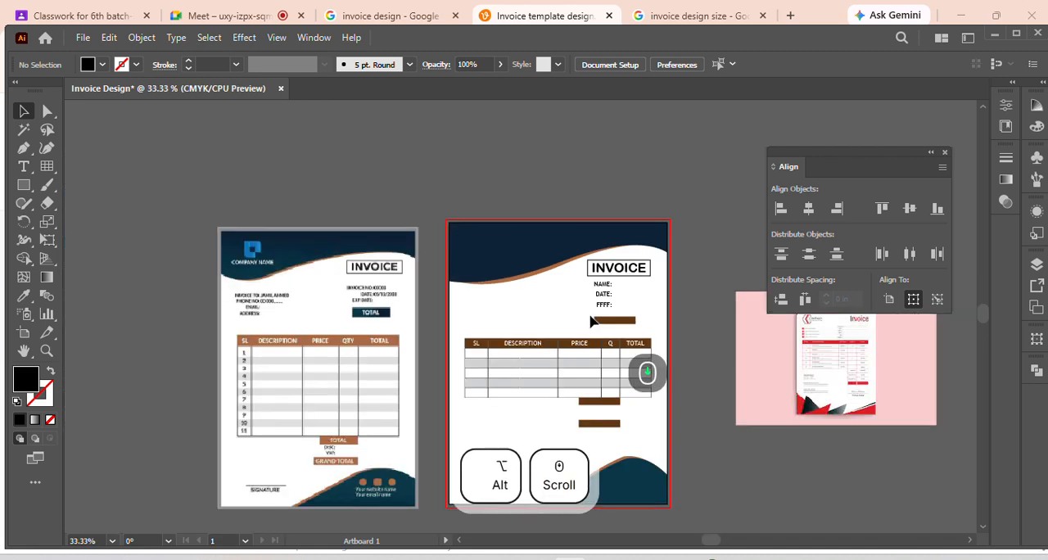
pyautogui.scroll(-2, 604, 356)
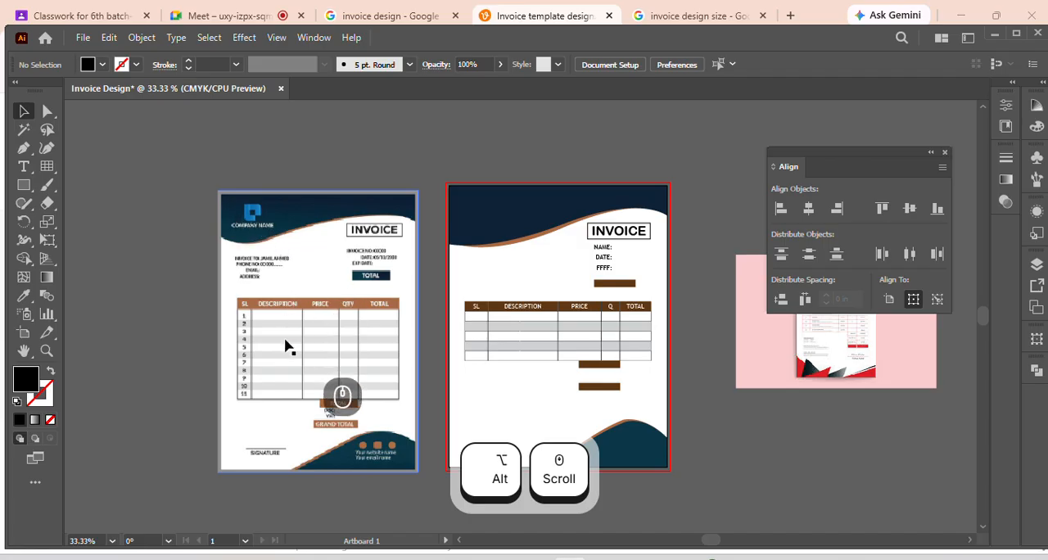
pyautogui.click(24, 184)
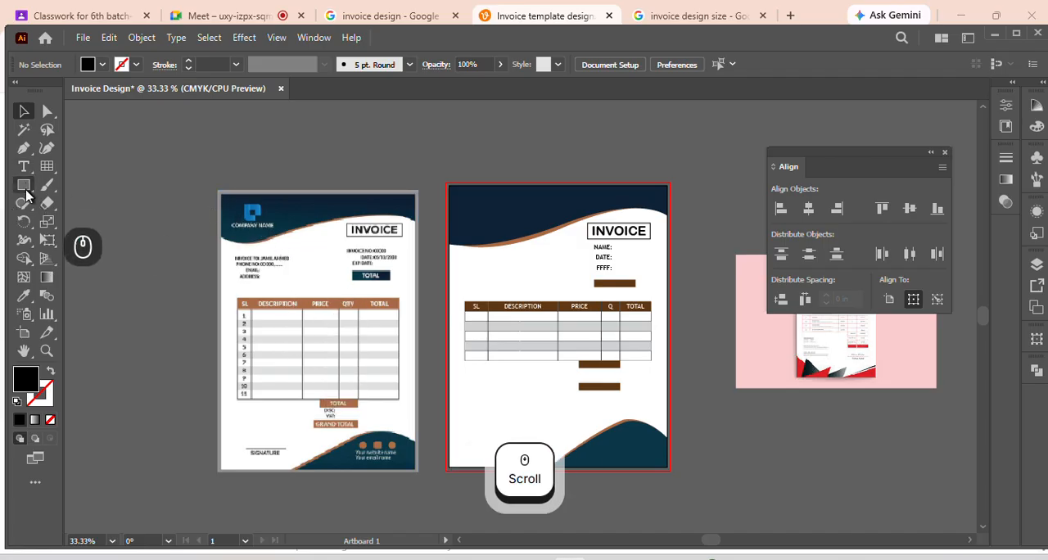
pyautogui.scroll(3, 188, 209)
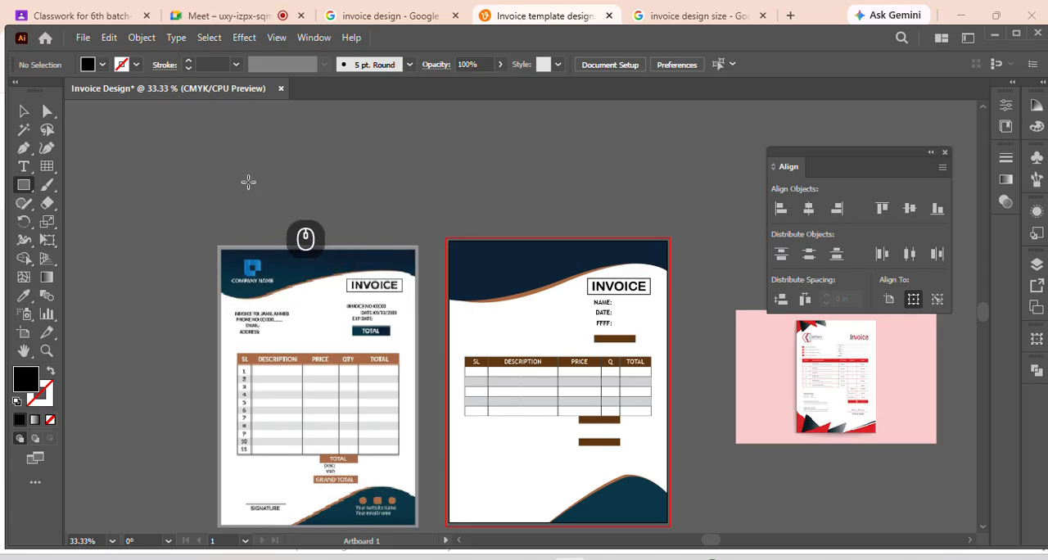
pyautogui.moveTo(260, 173); pyautogui.dragTo(268, 181)
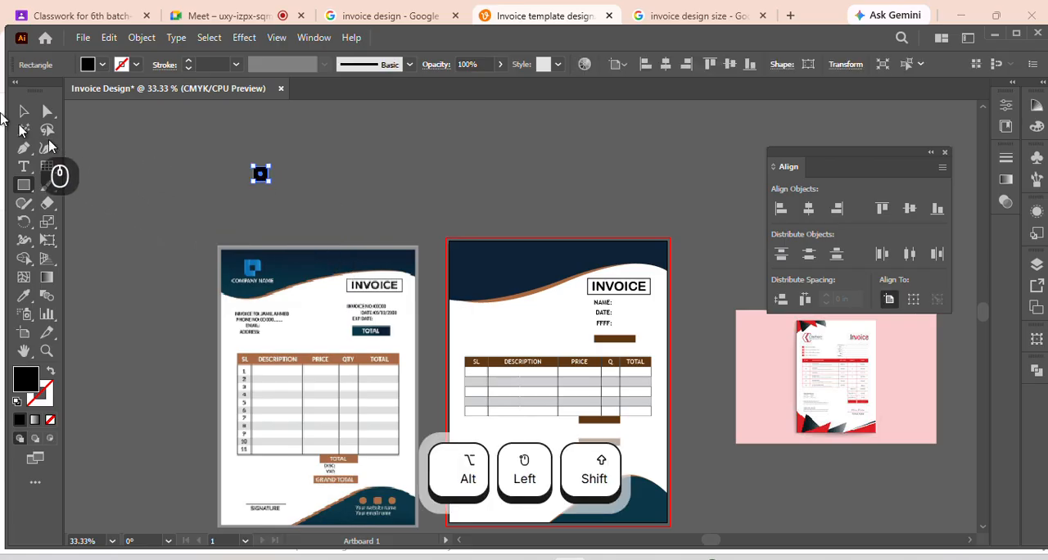
pyautogui.click(24, 111)
# Duplicate the black square sideways and copy the pair downward to form a two-by-two grid with narrow gaps
pyautogui.scroll(4, 260, 175)
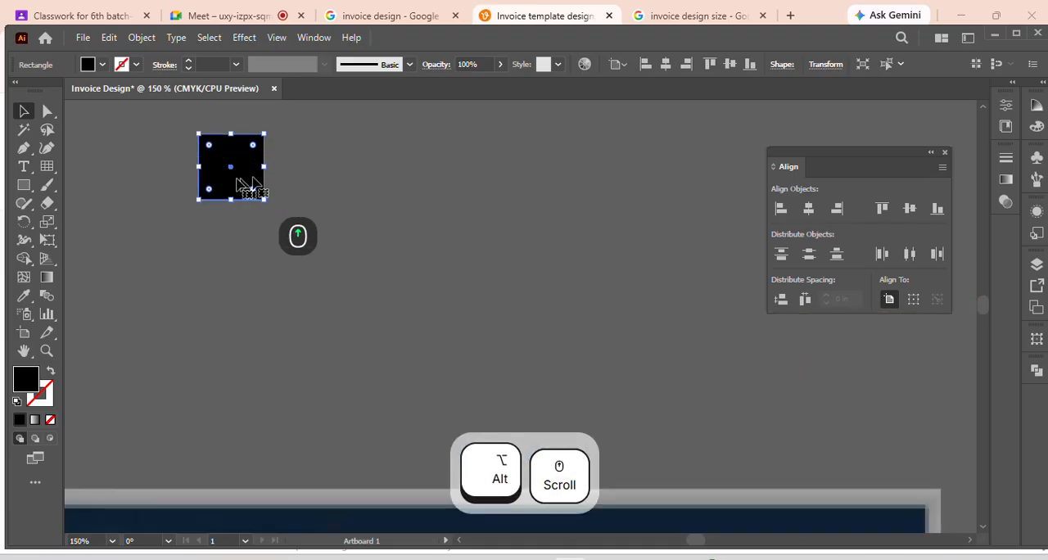
pyautogui.moveTo(237, 181); pyautogui.dragTo(302, 186)
pyautogui.moveTo(178, 139); pyautogui.dragTo(345, 185)
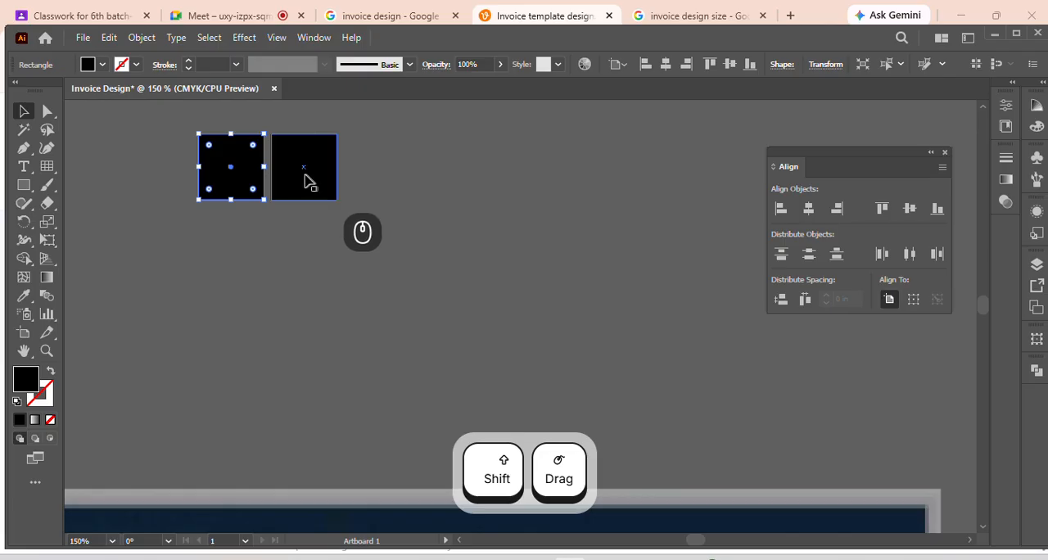
pyautogui.moveTo(150, 125); pyautogui.dragTo(371, 195)
pyautogui.moveTo(301, 164); pyautogui.dragTo(299, 253)
pyautogui.click(195, 270)
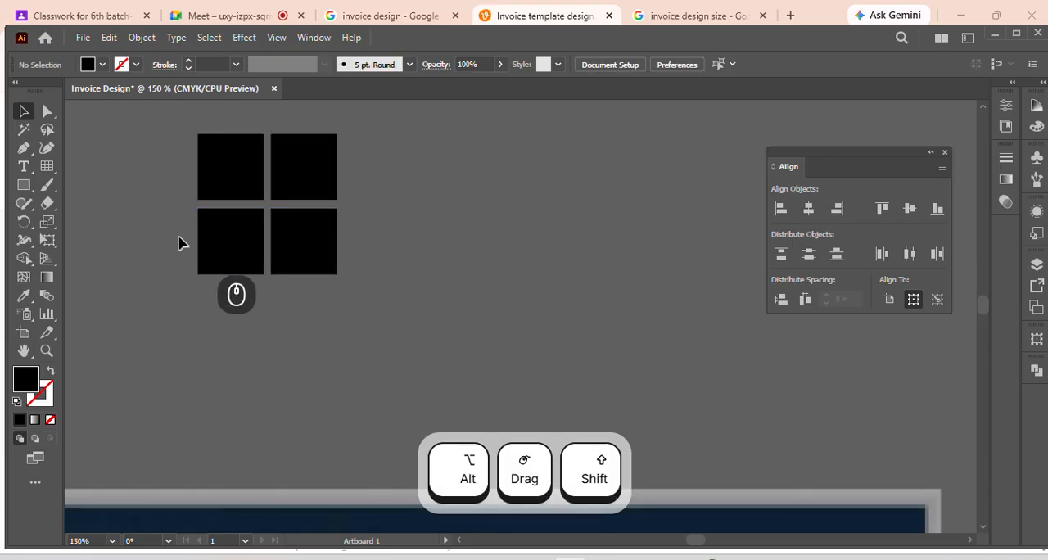
# Nudge the lower two squares up slightly to match the vertical gap to the horizontal one
pyautogui.moveTo(182, 243); pyautogui.dragTo(382, 293)
pyautogui.press('Up')
pyautogui.press('Up')
pyautogui.click(407, 297)
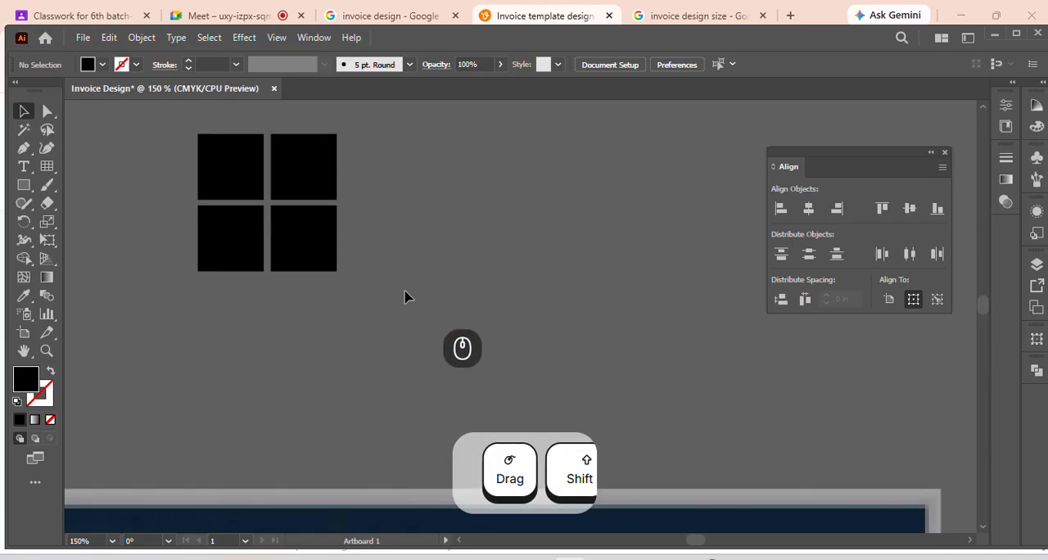
# Select all four squares of the grid and fill them with white
pyautogui.moveTo(161, 148); pyautogui.dragTo(351, 278)
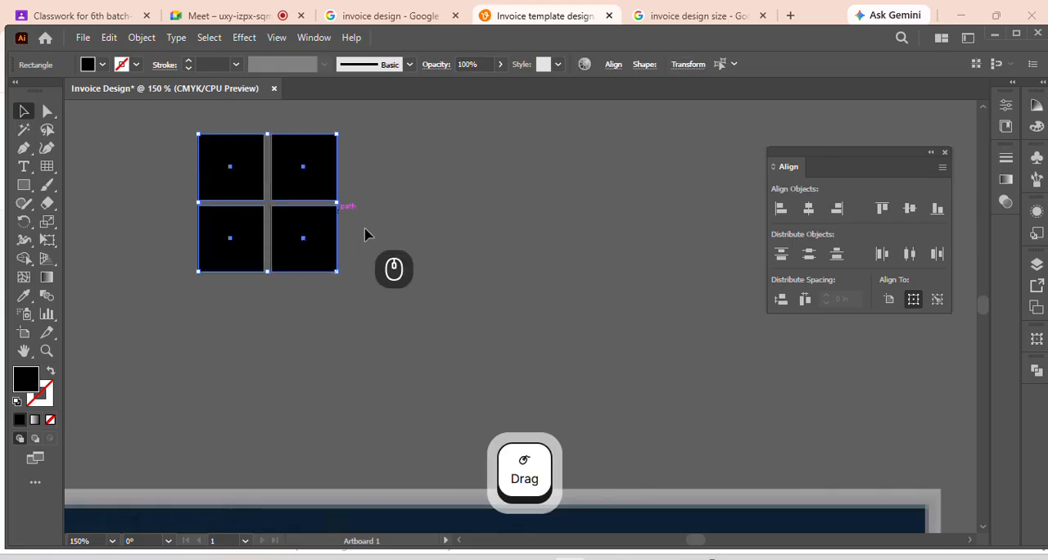
pyautogui.keyDown('alt'); pyautogui.scroll(-3, 445, 261); pyautogui.keyUp('alt')
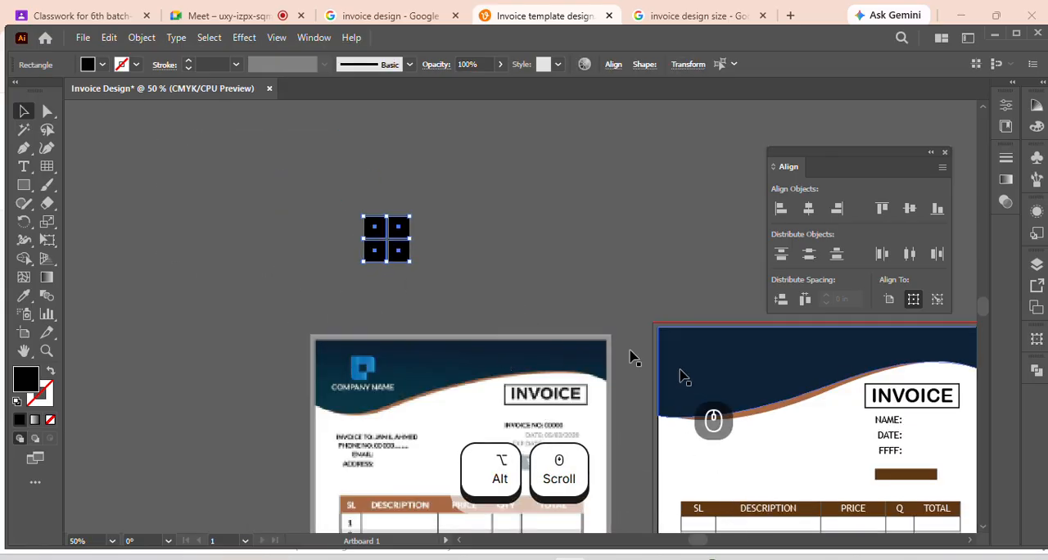
pyautogui.click(94, 65)
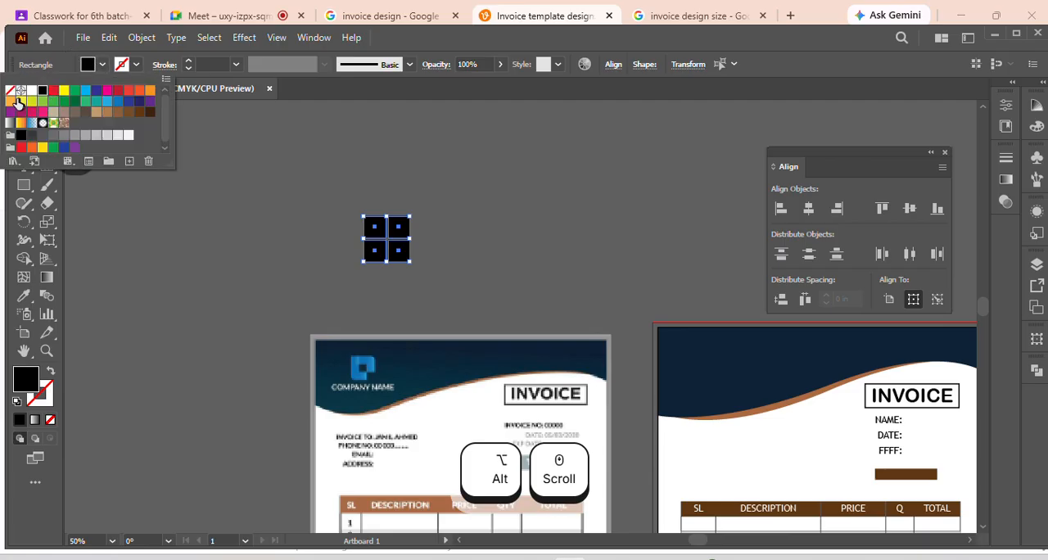
pyautogui.click(31, 90)
pyautogui.click(435, 208)
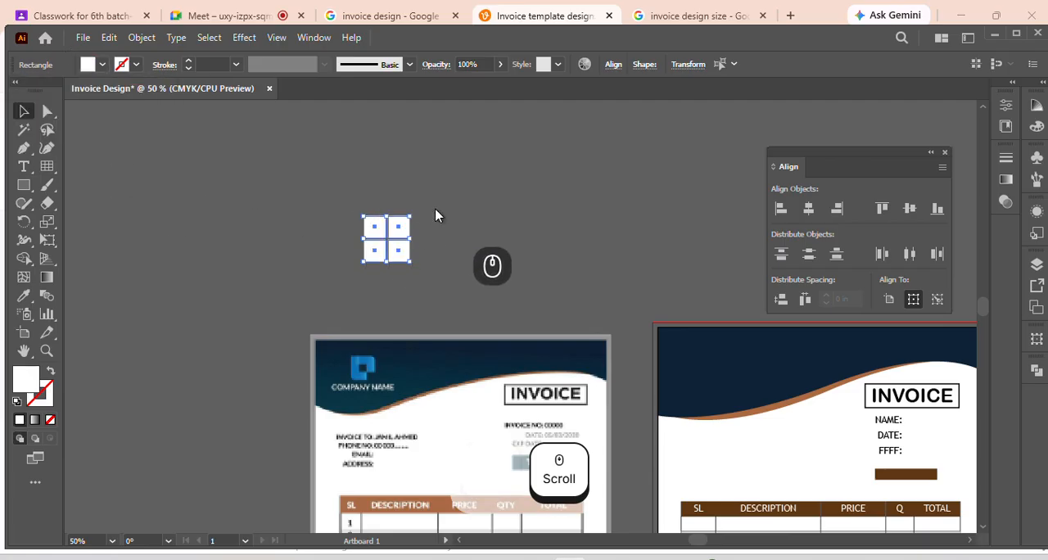
pyautogui.click(434, 208)
# Group the four white squares and rotate the group 45° into a diamond-shaped logo
pyautogui.keyDown('alt'); pyautogui.scroll(-3, 460, 230); pyautogui.keyUp('alt')
pyautogui.moveTo(405, 204); pyautogui.dragTo(462, 249)
pyautogui.hotkey('ctrl', 'g')
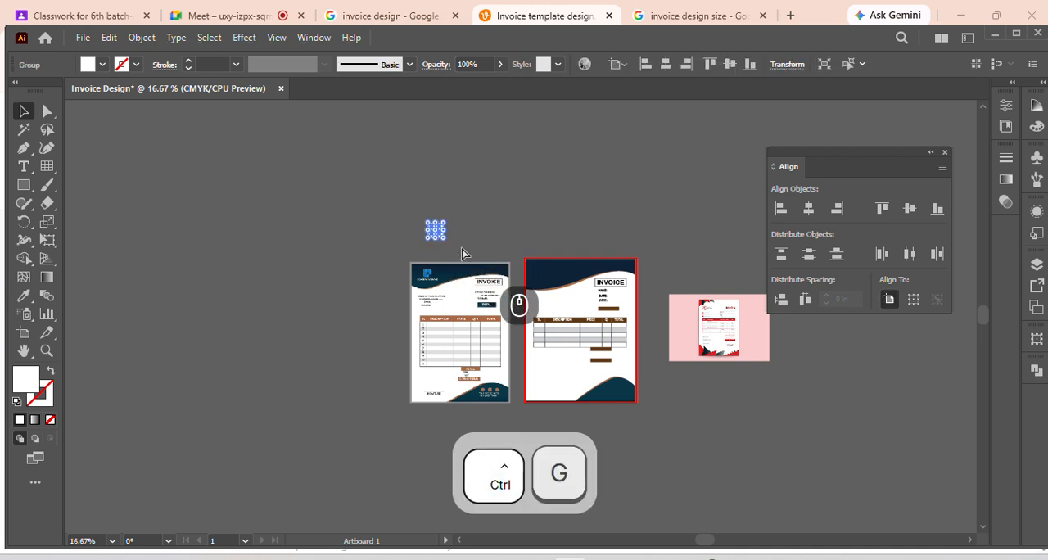
pyautogui.keyDown('alt'); pyautogui.scroll(1, 435, 237); pyautogui.keyUp('alt')
pyautogui.keyDown('alt'); pyautogui.scroll(3, 435, 238); pyautogui.keyUp('alt')
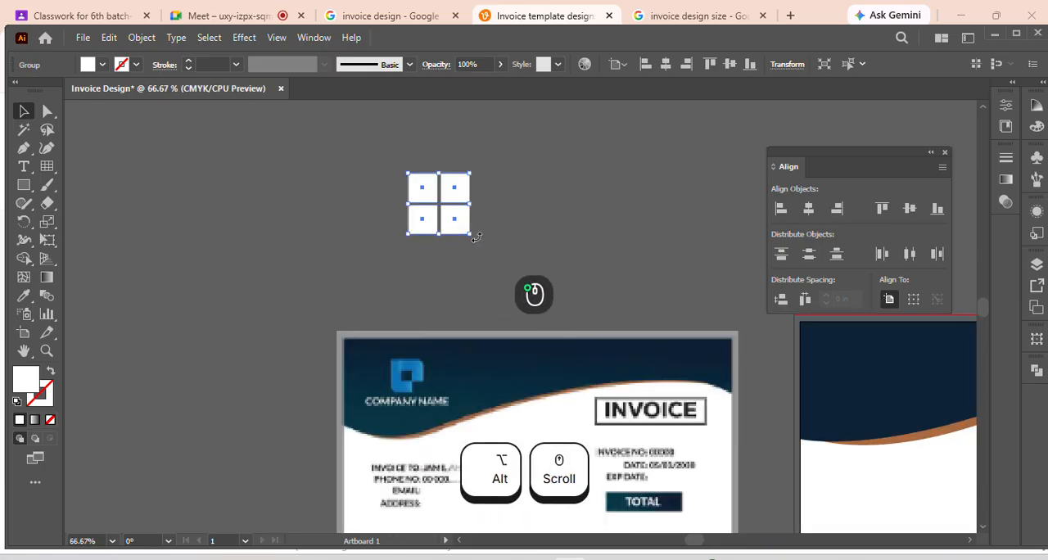
pyautogui.moveTo(476, 237); pyautogui.dragTo(496, 251)
pyautogui.keyDown('alt'); pyautogui.scroll(-2, 500, 238); pyautogui.keyUp('alt')
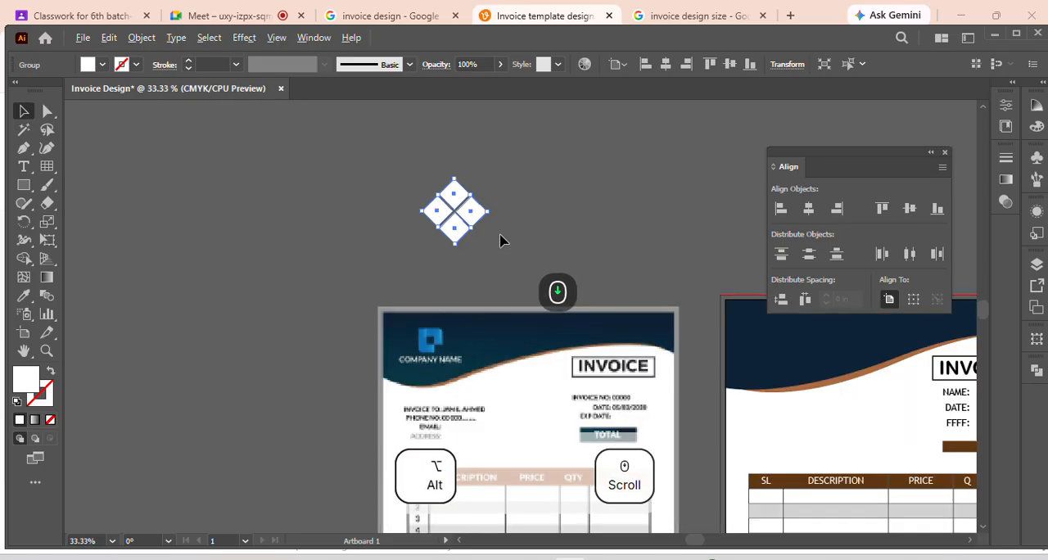
# Place the diamond logo on the navy header of the invoice and scale it down to about half size around its centre
pyautogui.click(275, 199)
pyautogui.moveTo(476, 222); pyautogui.dragTo(684, 312)
pyautogui.hscroll(6, 962, 544)
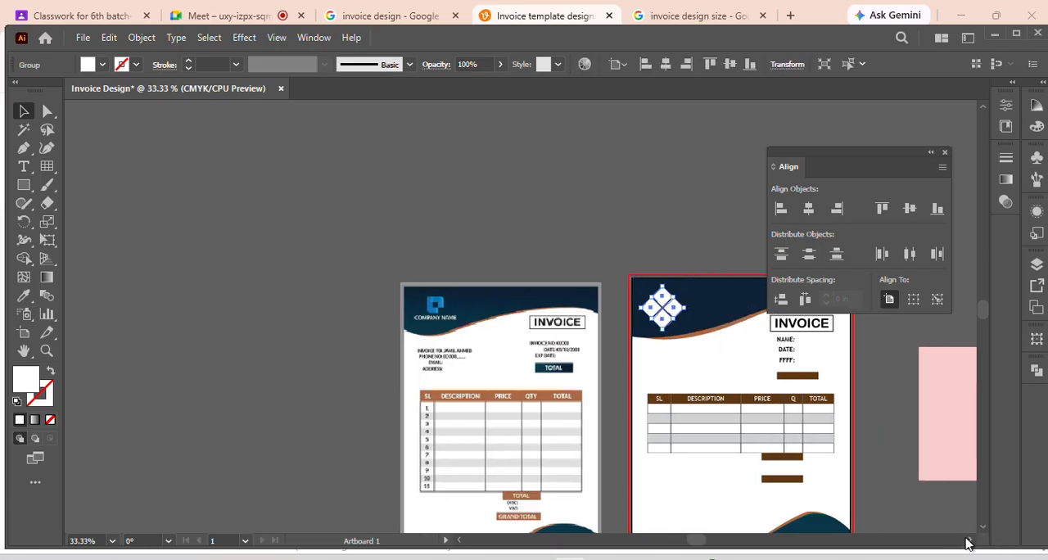
pyautogui.scroll(-2, 544, 313)
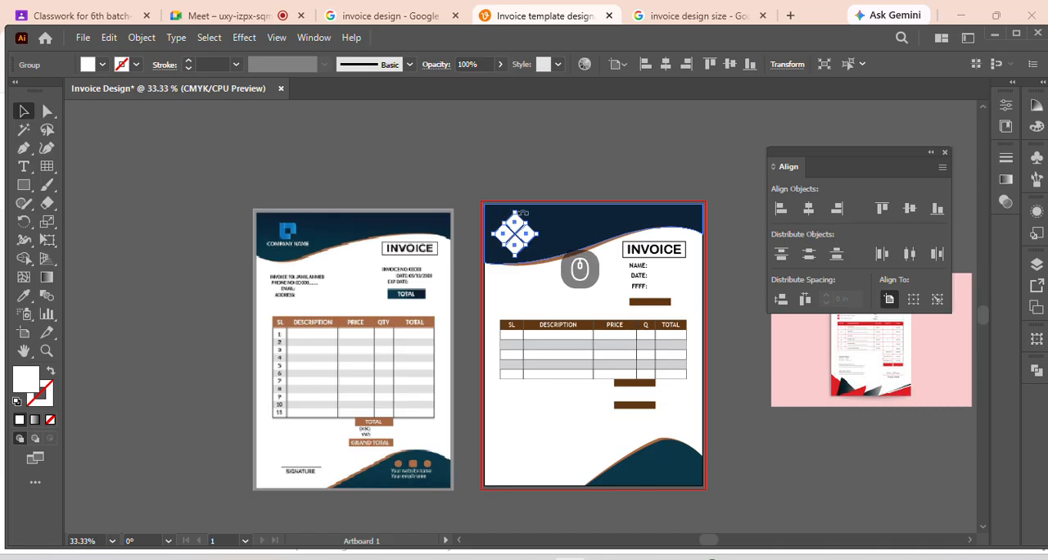
pyautogui.moveTo(512, 216); pyautogui.dragTo(514, 219)
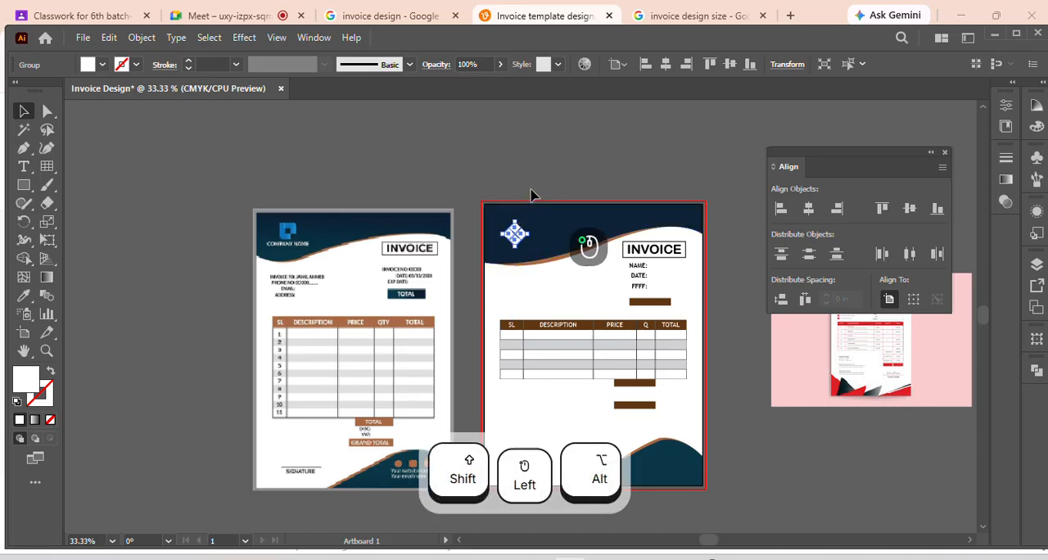
pyautogui.click(532, 193)
# Nudge the diamond logo slightly up in the header and change its fill to light grey
pyautogui.click(514, 235)
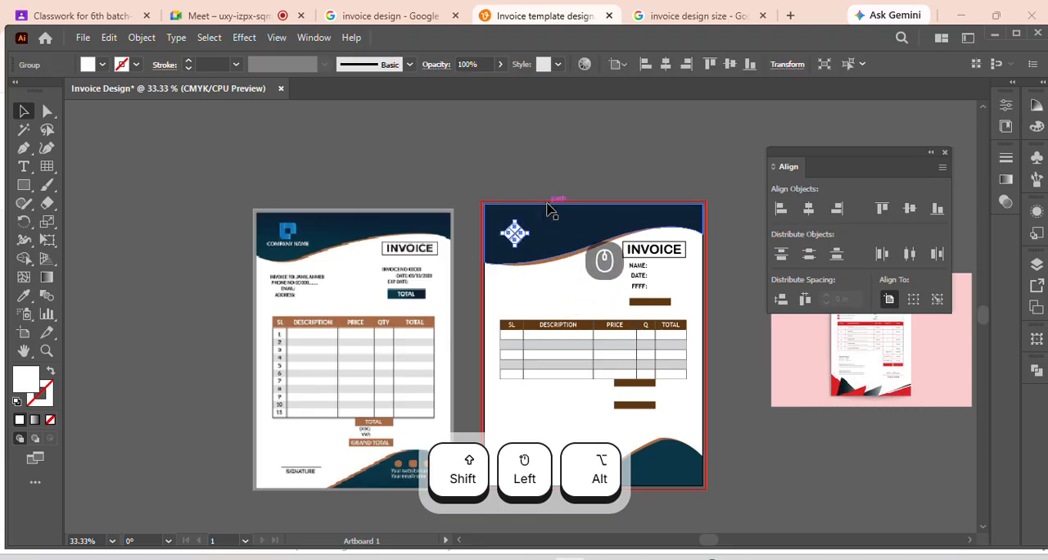
pyautogui.click(103, 66)
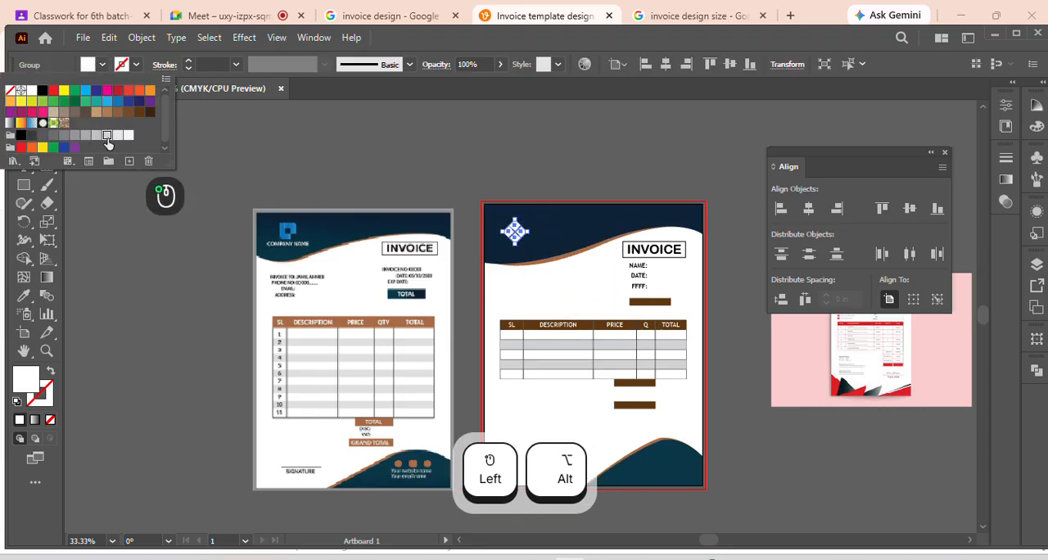
pyautogui.click(106, 137)
pyautogui.click(428, 172)
pyautogui.click(430, 172)
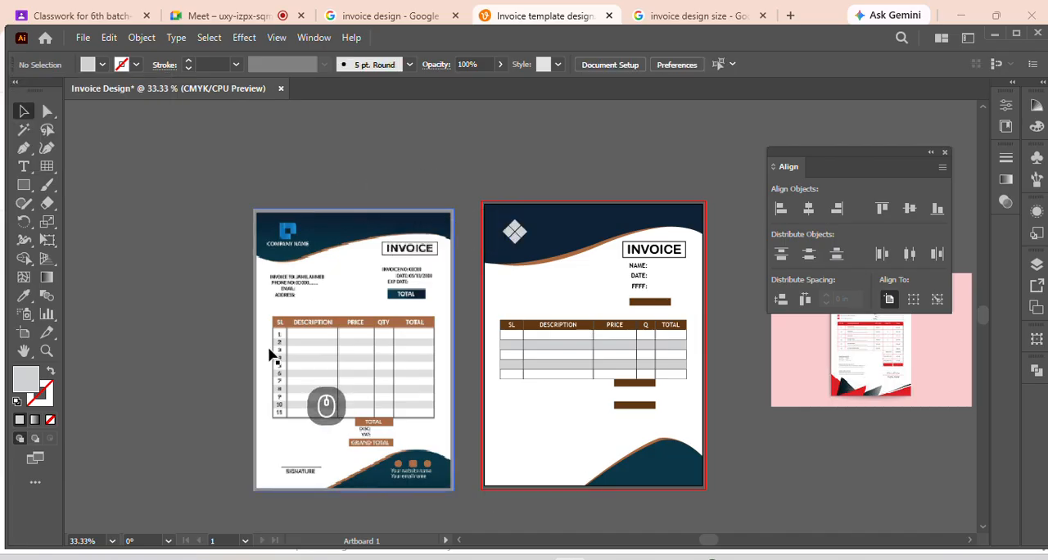
# Move the red-and-black invoice reference image next to the artboard and close the Align panel to view it unobstructed
pyautogui.scroll(-1, 574, 352)
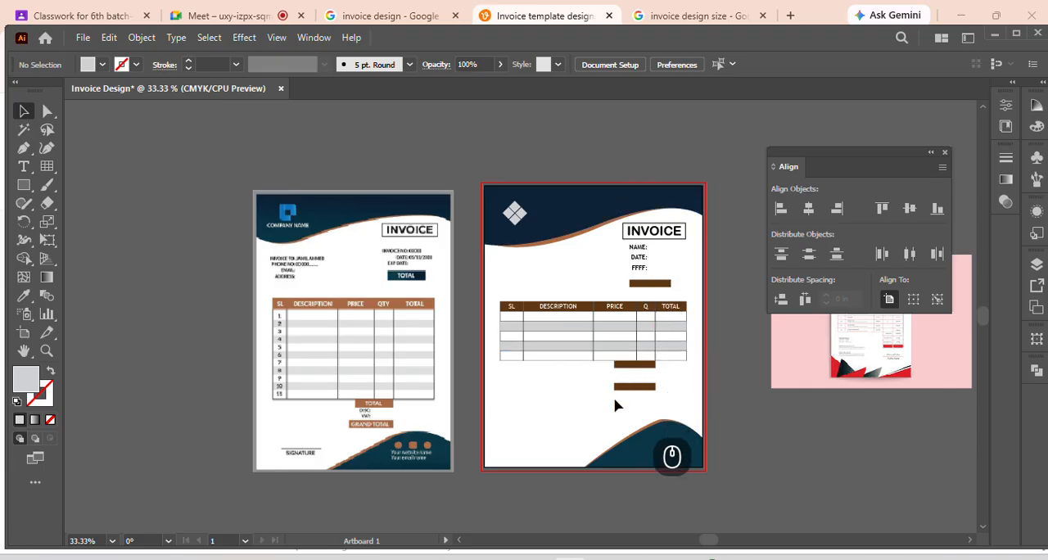
pyautogui.moveTo(869, 370); pyautogui.dragTo(809, 391)
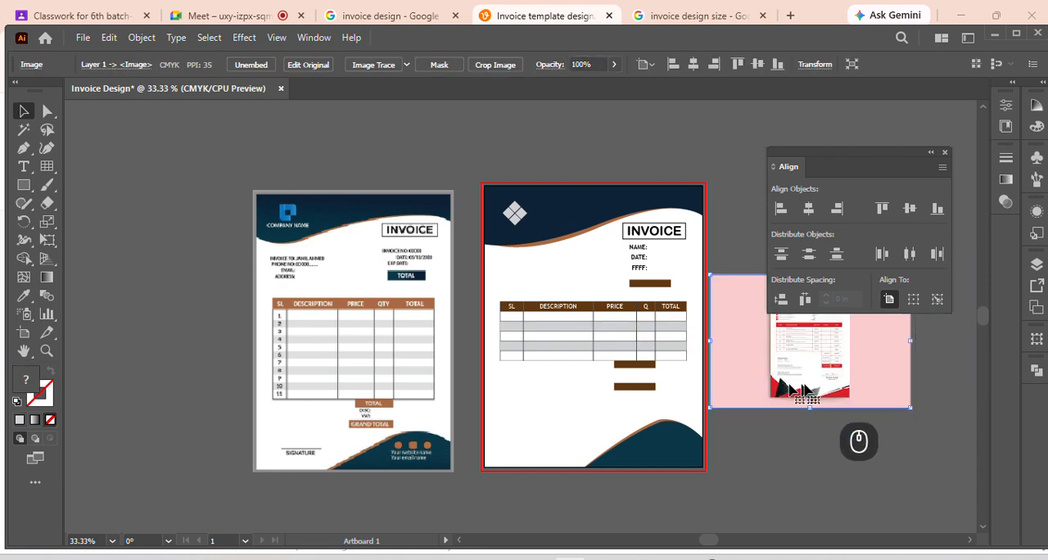
pyautogui.keyDown('alt'); pyautogui.scroll(5, 809, 391); pyautogui.keyUp('alt')
pyautogui.keyDown('alt'); pyautogui.scroll(-4, 735, 375); pyautogui.keyUp('alt')
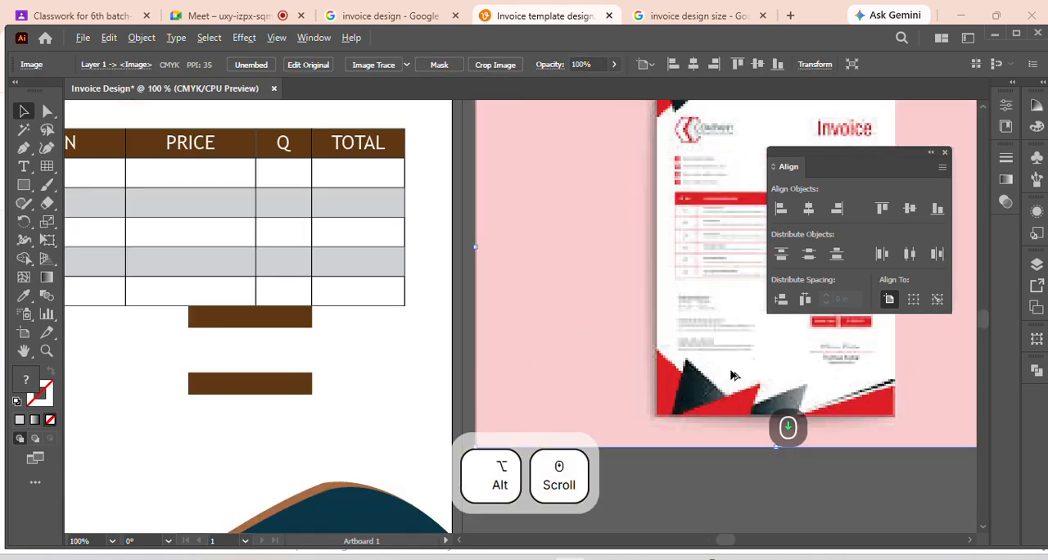
pyautogui.click(944, 152)
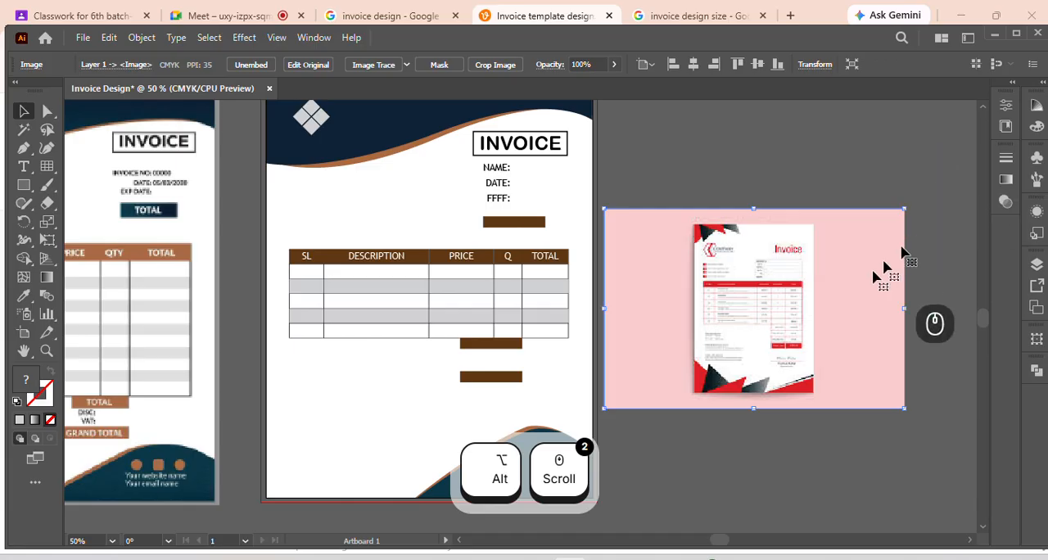
pyautogui.keyDown('alt'); pyautogui.scroll(2, 774, 380); pyautogui.keyUp('alt')
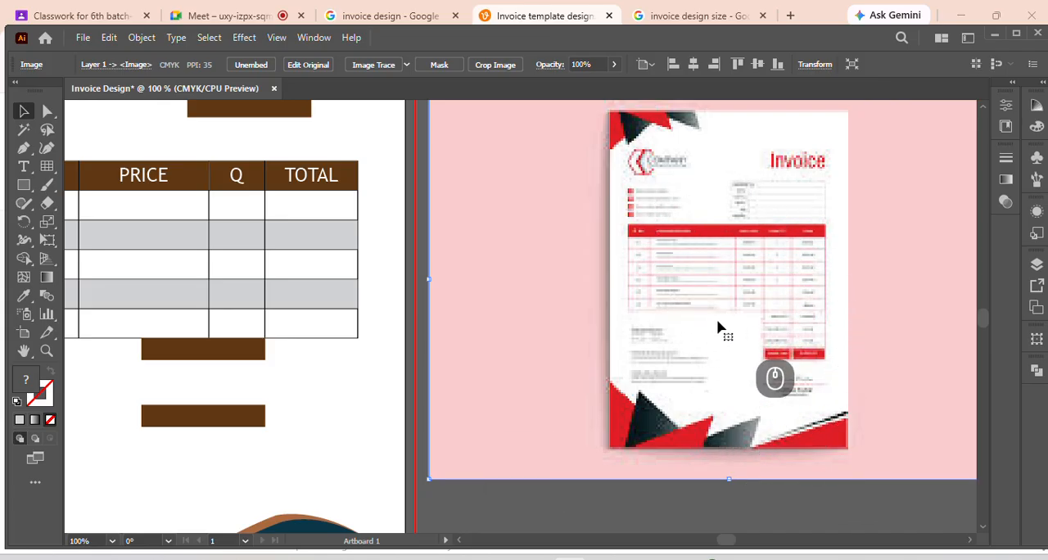
# Fill the divider line below the first item row of the table with a dark red swatch
pyautogui.click(314, 220)
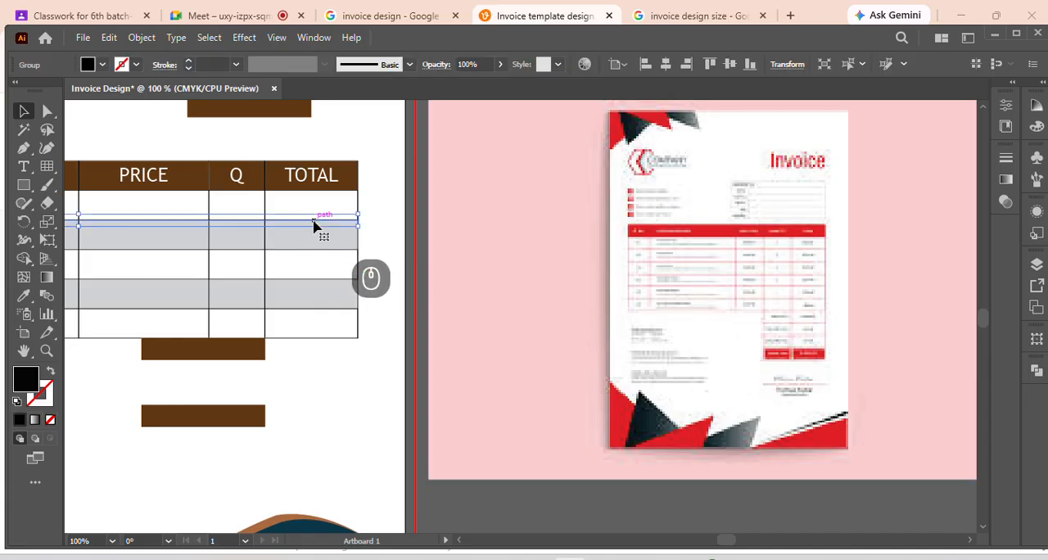
pyautogui.click(102, 69)
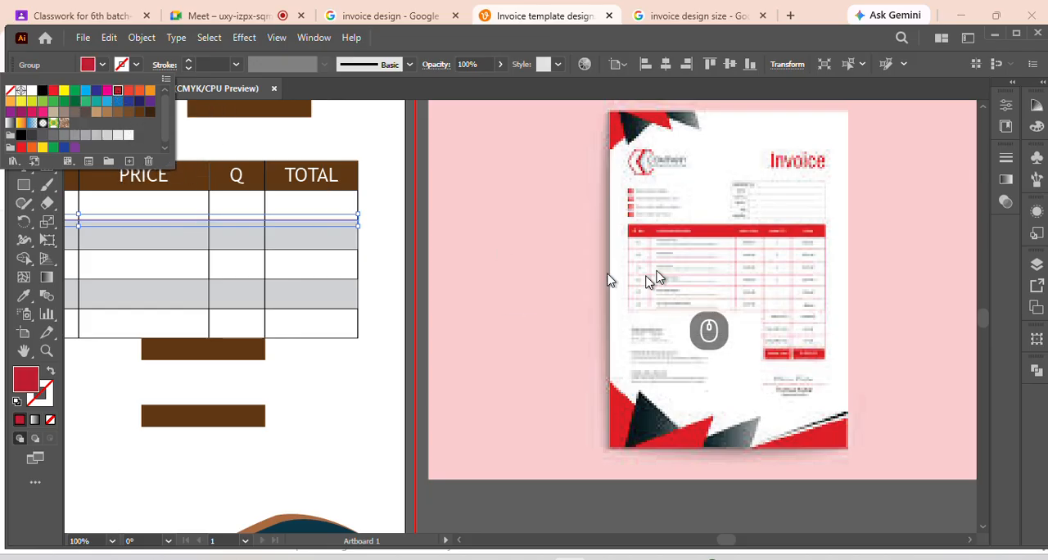
pyautogui.click(484, 305)
# Move the red-and-black reference image further away from the artboard and exit its isolation mode
pyautogui.doubleClick(484, 305)
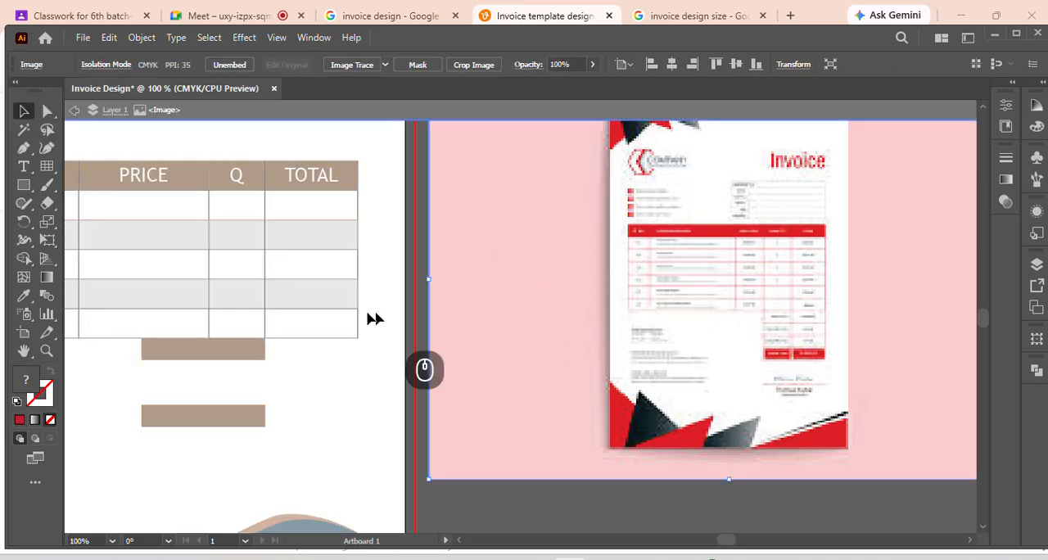
pyautogui.click(505, 270)
pyautogui.moveTo(527, 292); pyautogui.dragTo(585, 398)
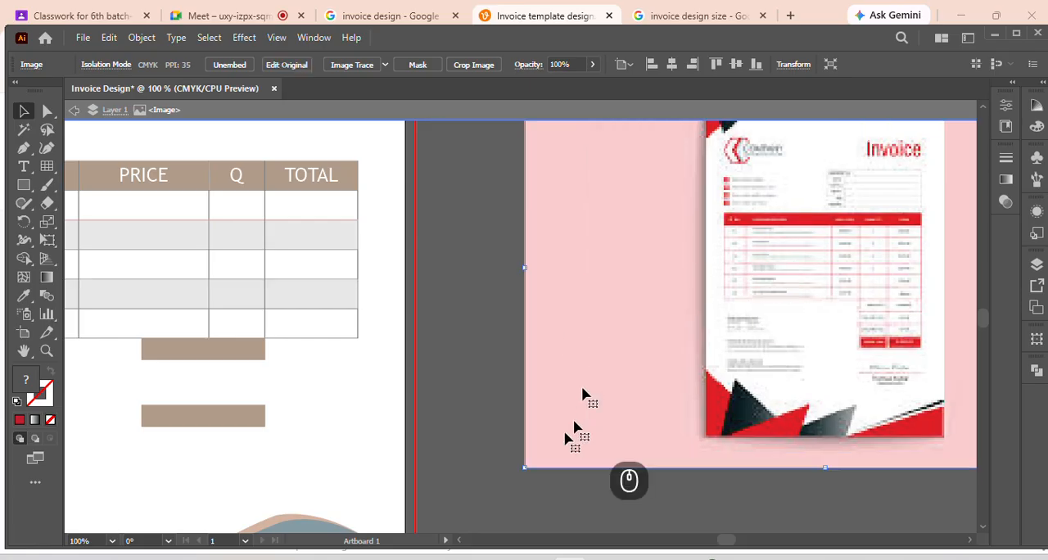
pyautogui.doubleClick(465, 485)
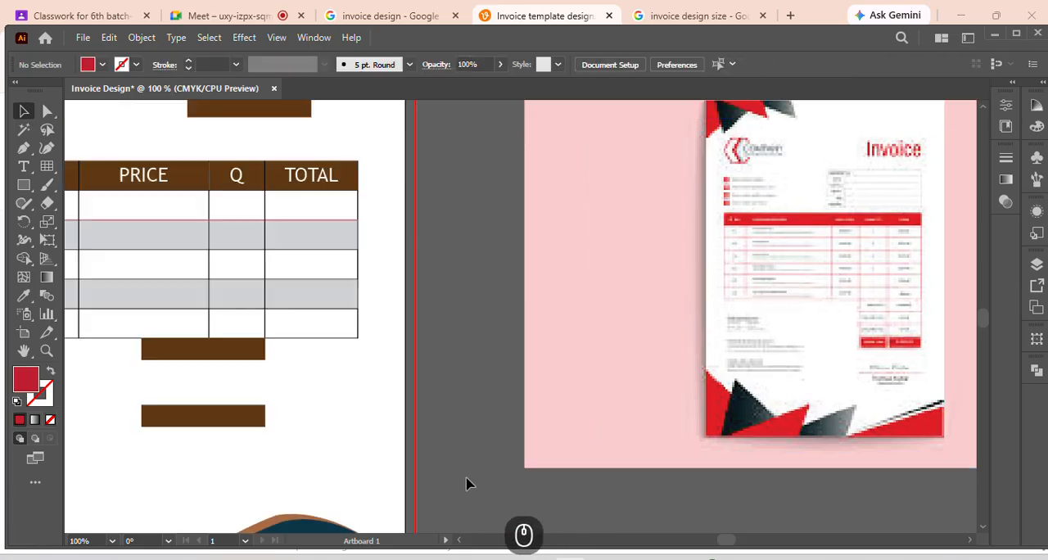
# Fill the divider line below the second item row of the table with bright red
pyautogui.click(310, 253)
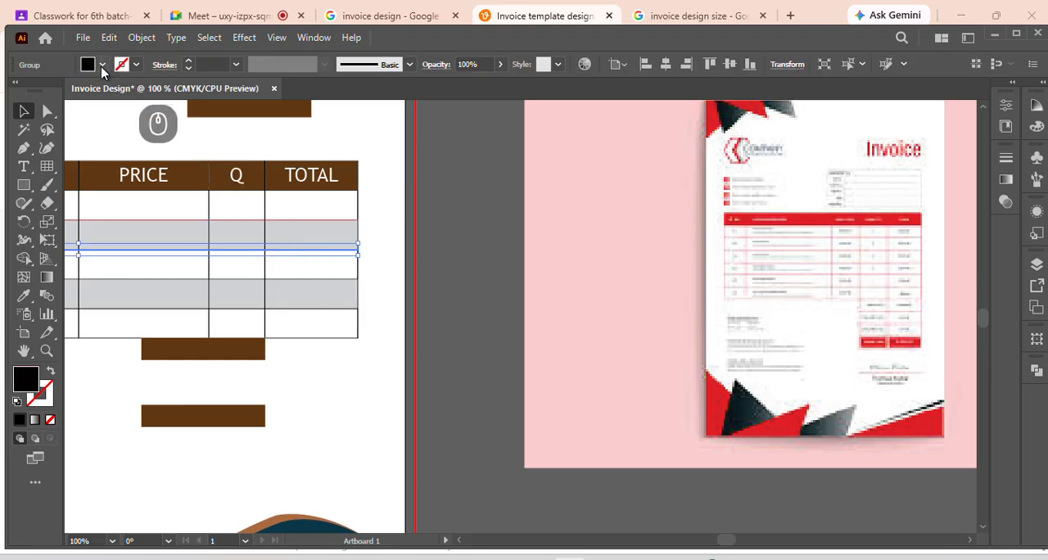
pyautogui.click(102, 66)
pyautogui.click(52, 91)
pyautogui.click(452, 294)
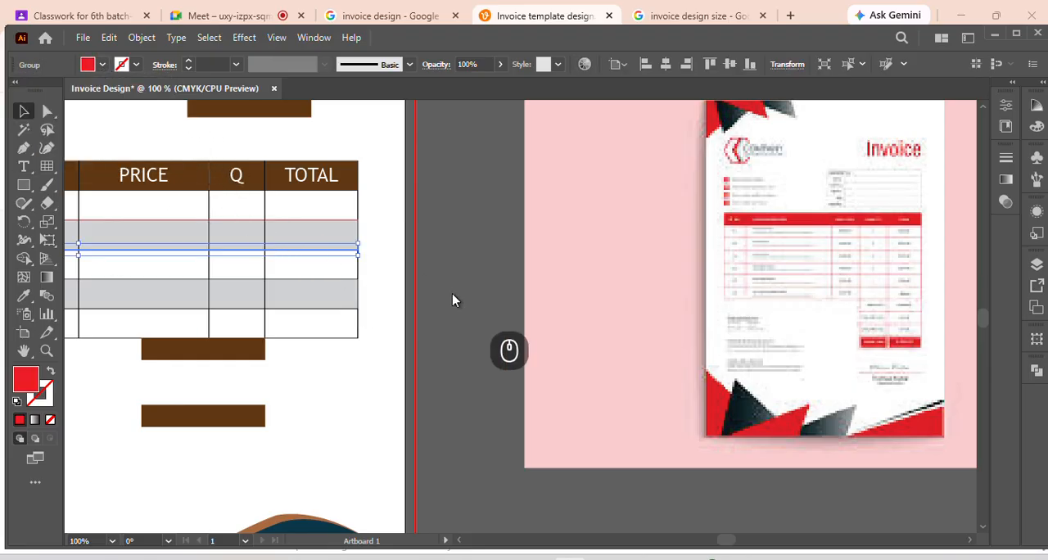
pyautogui.click(452, 293)
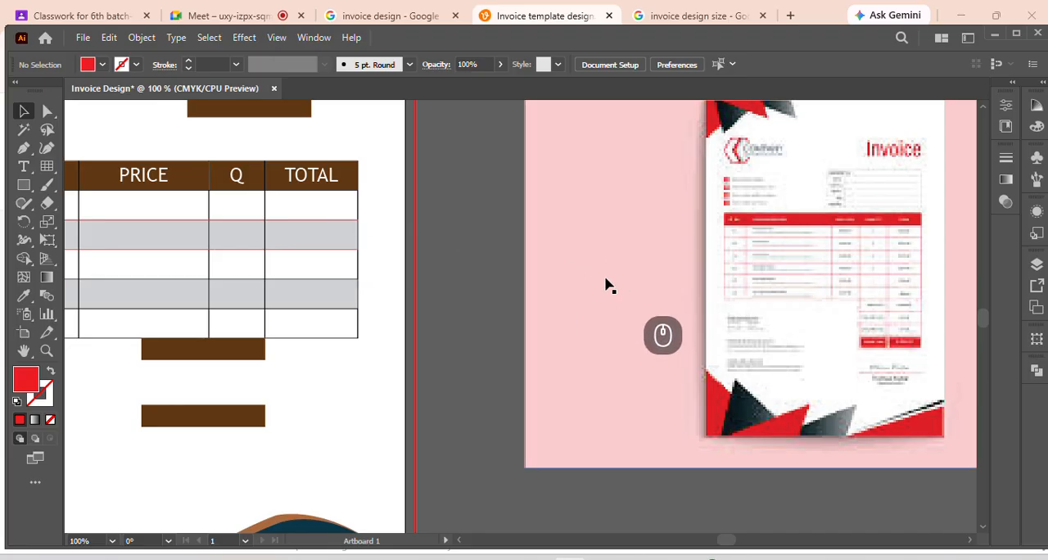
# Draw a slanted red triangle about 1.33 in wide and 0.88 in tall below the reference image with the Pen tool
pyautogui.scroll(-3, 745, 383)
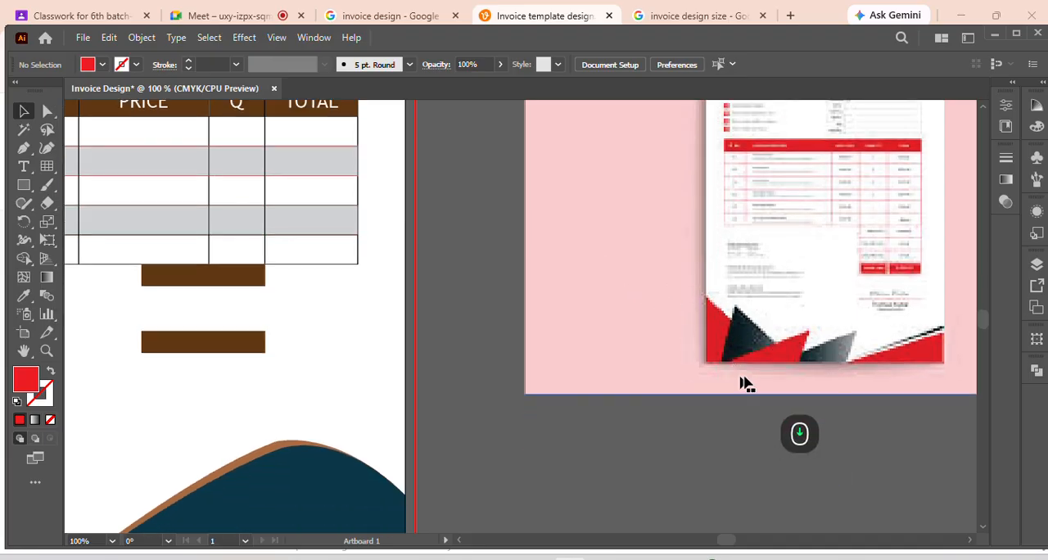
pyautogui.scroll(-2, 752, 367)
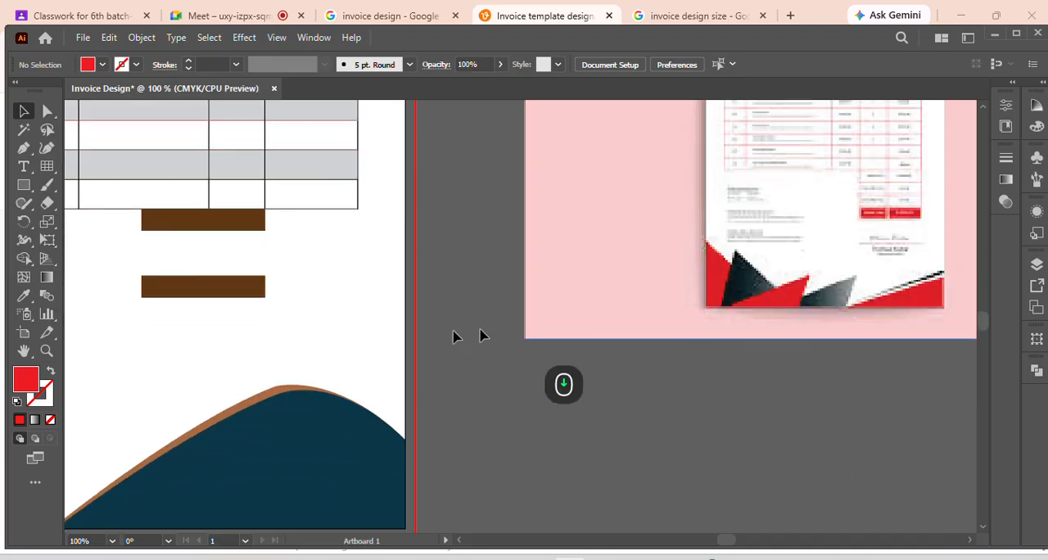
pyautogui.click(22, 149)
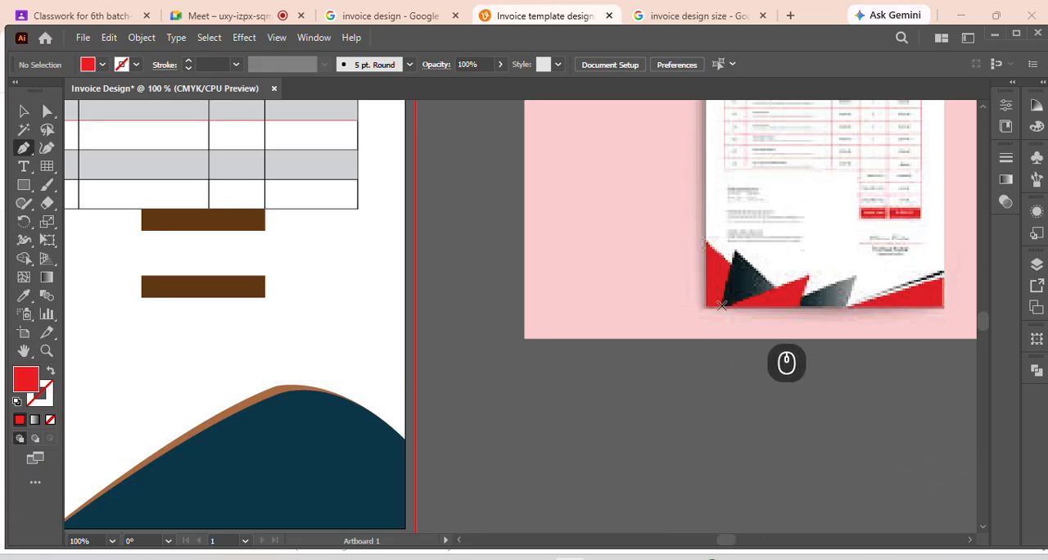
pyautogui.click(541, 425)
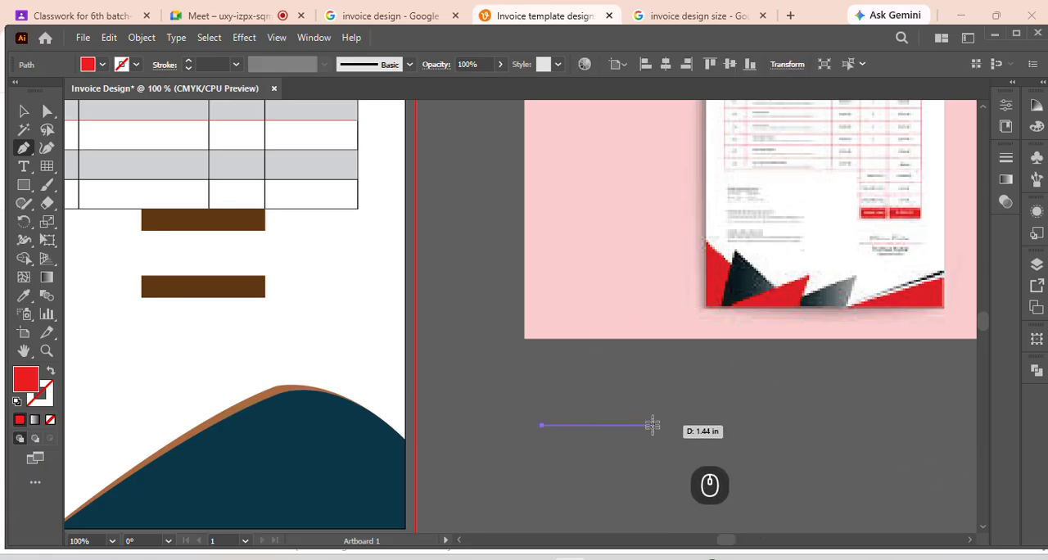
pyautogui.click(615, 426)
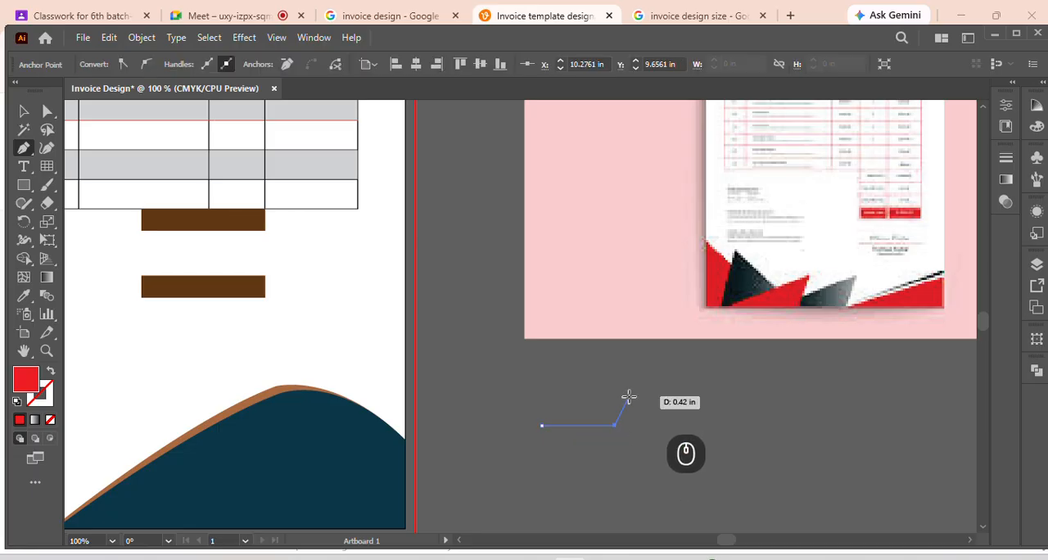
pyautogui.click(645, 359)
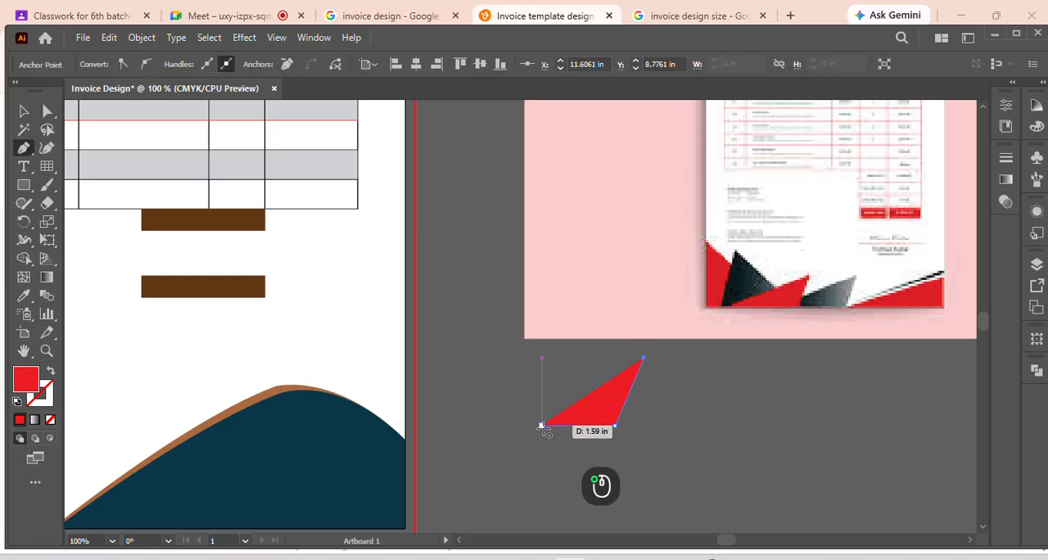
pyautogui.click(542, 426)
pyautogui.click(23, 110)
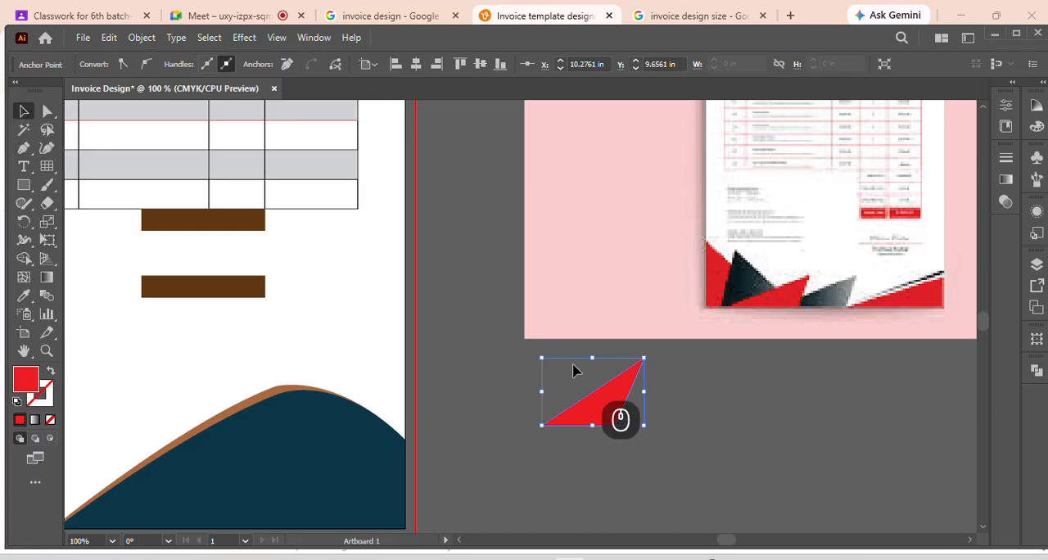
pyautogui.click(726, 398)
# Fill the triangle with a white-to-black linear gradient and rearrange the Gradient panel and reference image to expose the reference's footer
pyautogui.click(603, 422)
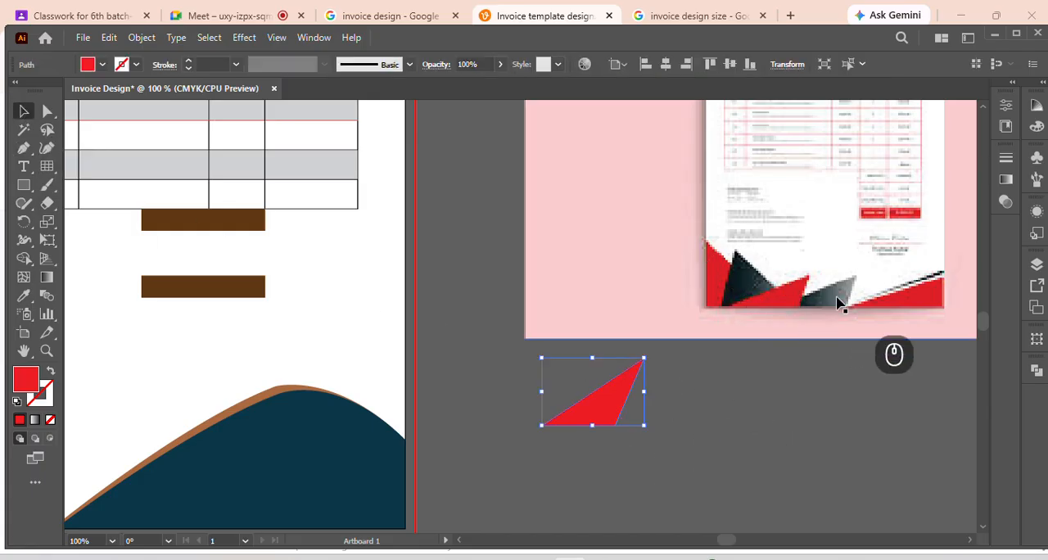
pyautogui.click(1006, 179)
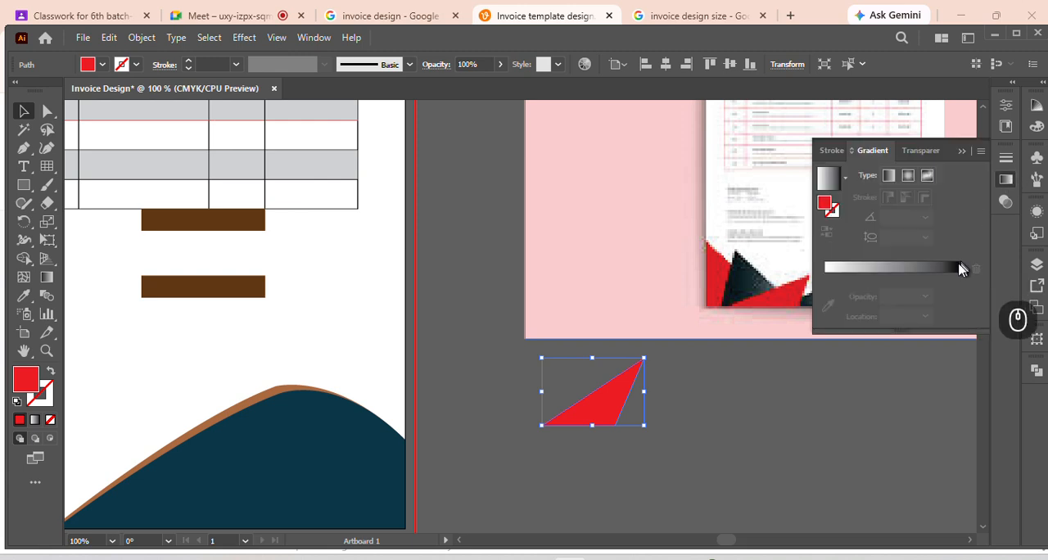
pyautogui.click(905, 272)
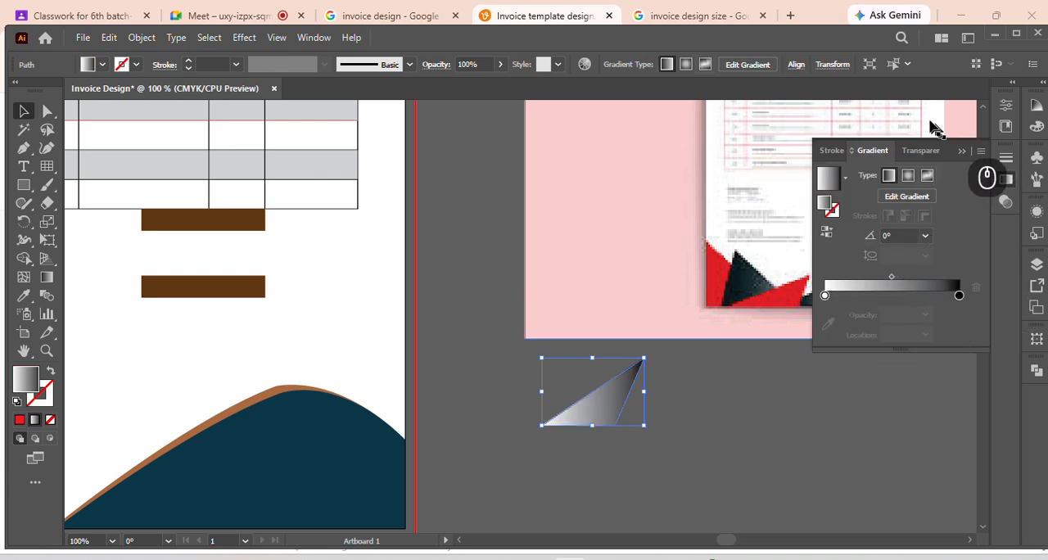
pyautogui.moveTo(948, 148); pyautogui.dragTo(941, 284)
pyautogui.moveTo(804, 186); pyautogui.dragTo(610, 169)
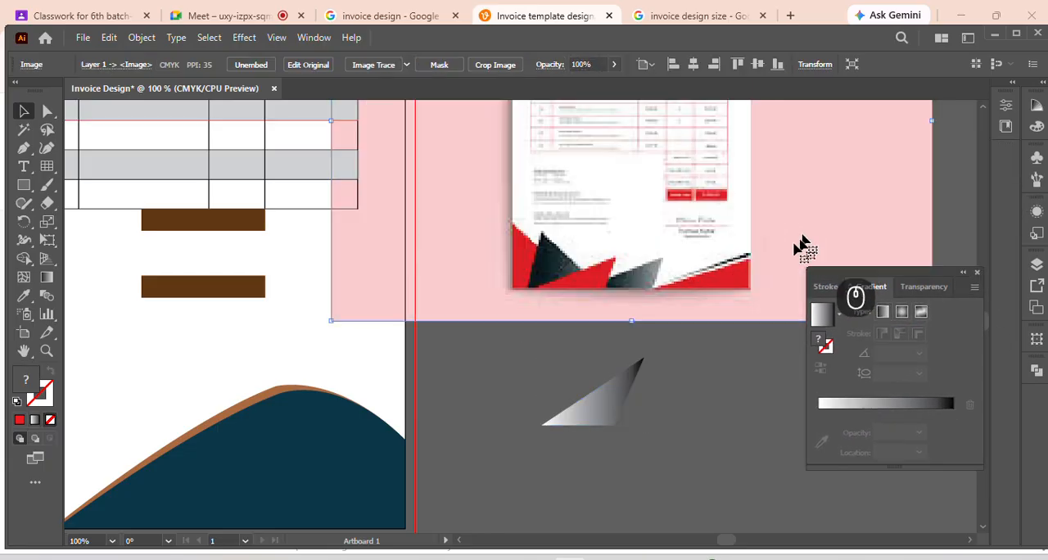
# Reverse the triangle's gradient to run from black to white and shift its midpoint to about 75%
pyautogui.click(604, 409)
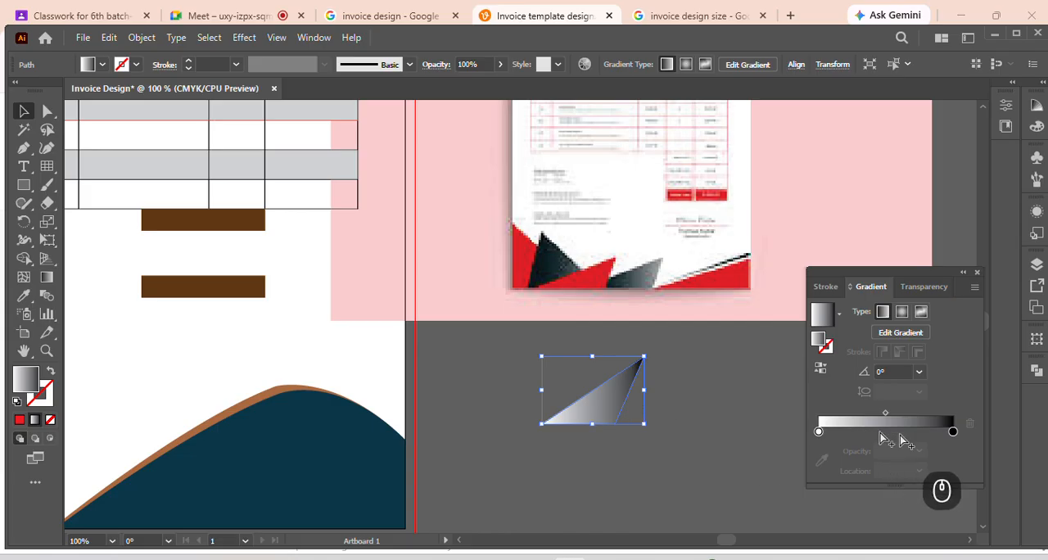
pyautogui.click(820, 368)
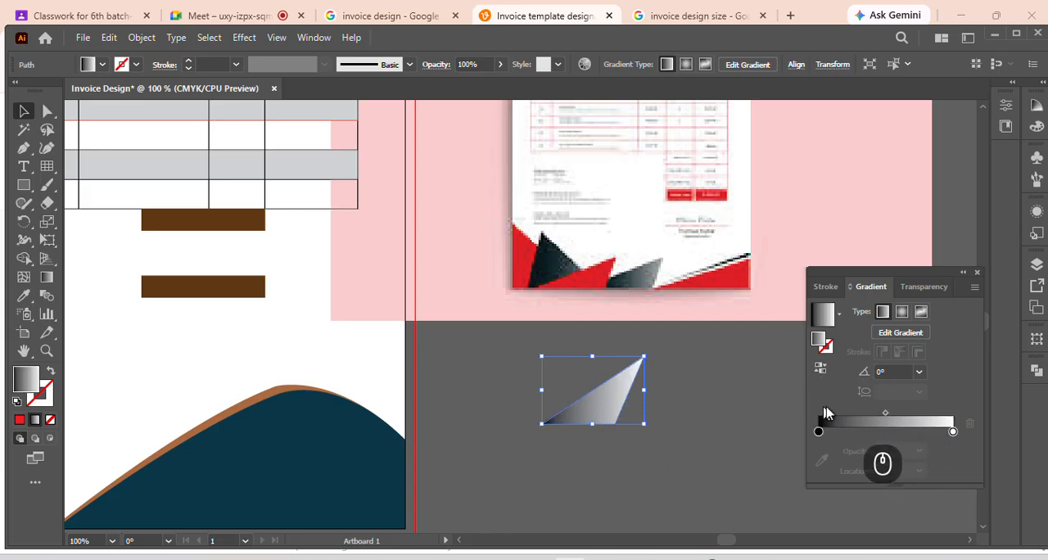
pyautogui.moveTo(819, 432); pyautogui.dragTo(786, 425)
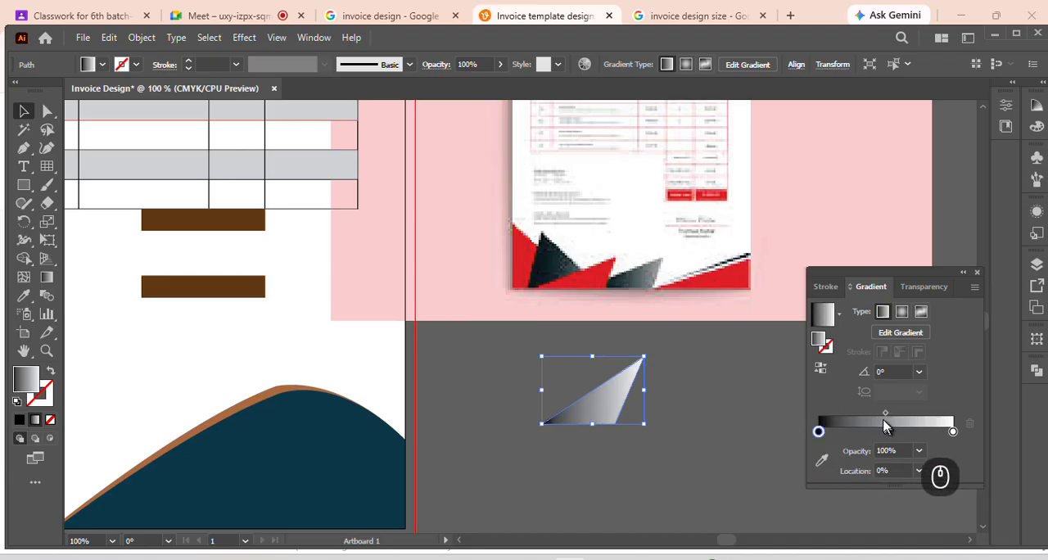
pyautogui.moveTo(884, 415); pyautogui.dragTo(917, 417)
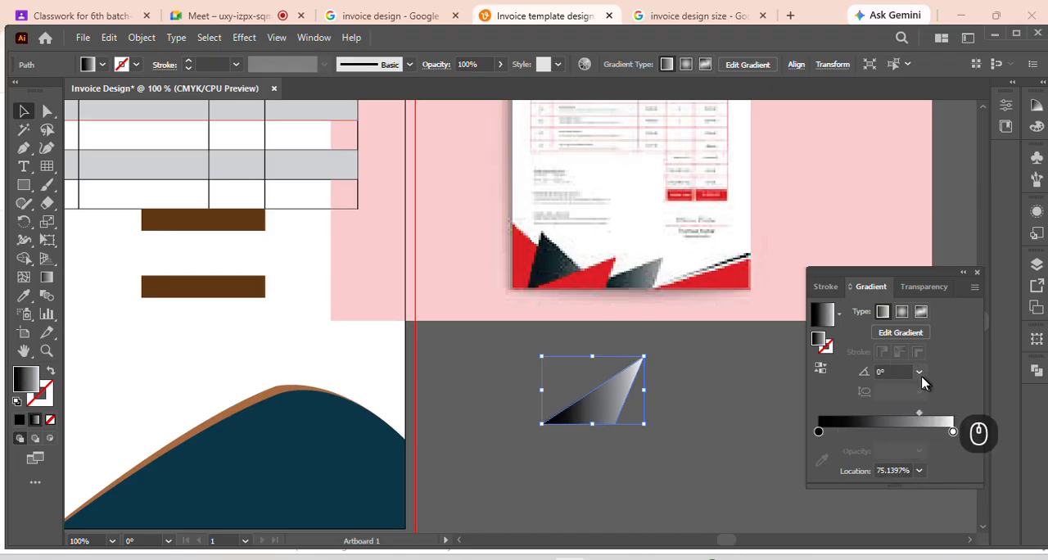
# Redraw the triangle's gradient direction diagonally towards its tip, at an angle of about 35°
pyautogui.click(46, 277)
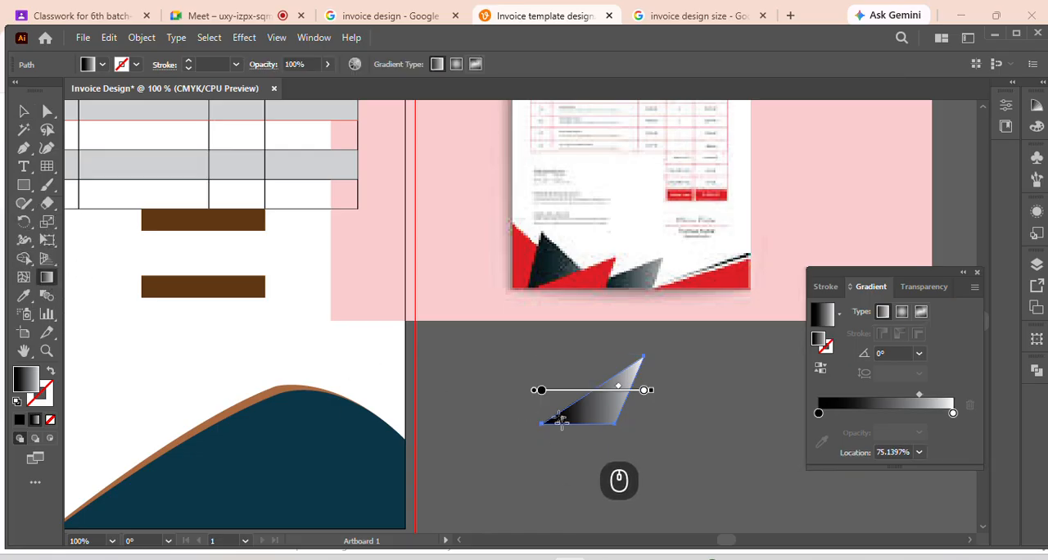
pyautogui.moveTo(562, 444)
pyautogui.mouseDown()
pyautogui.moveTo(616, 355)
pyautogui.moveTo(622, 361)
pyautogui.mouseUp()
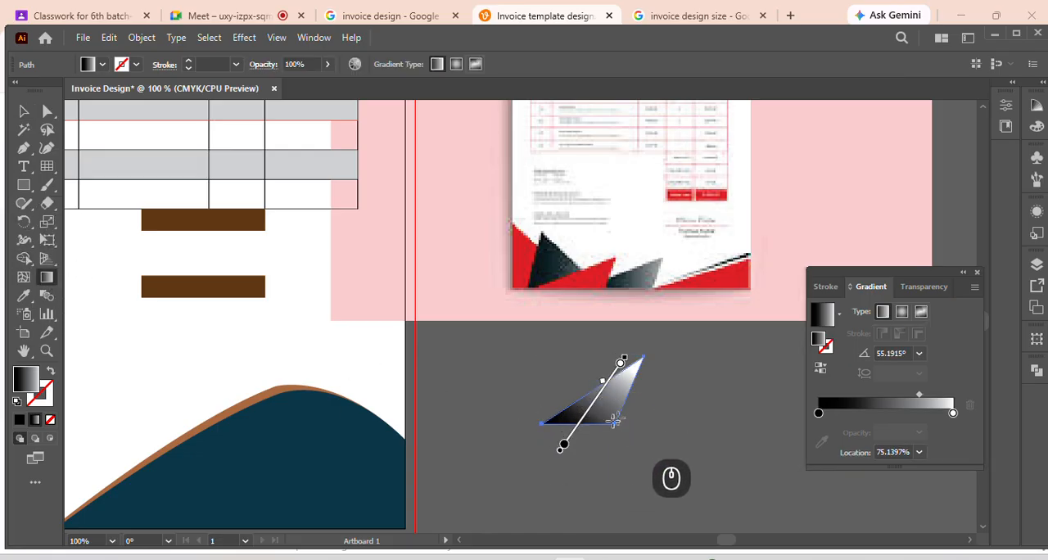
pyautogui.moveTo(553, 441); pyautogui.dragTo(655, 362)
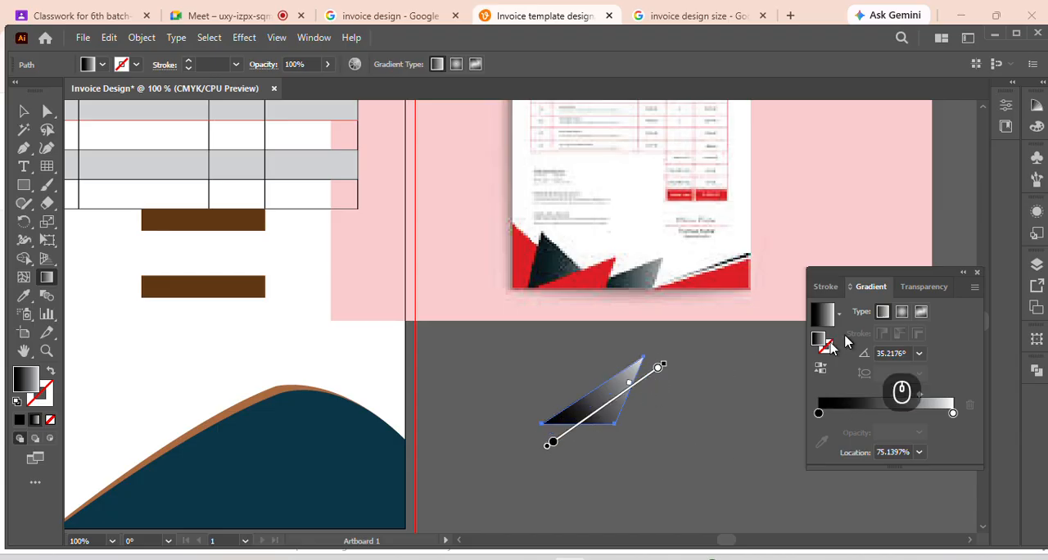
pyautogui.click(24, 112)
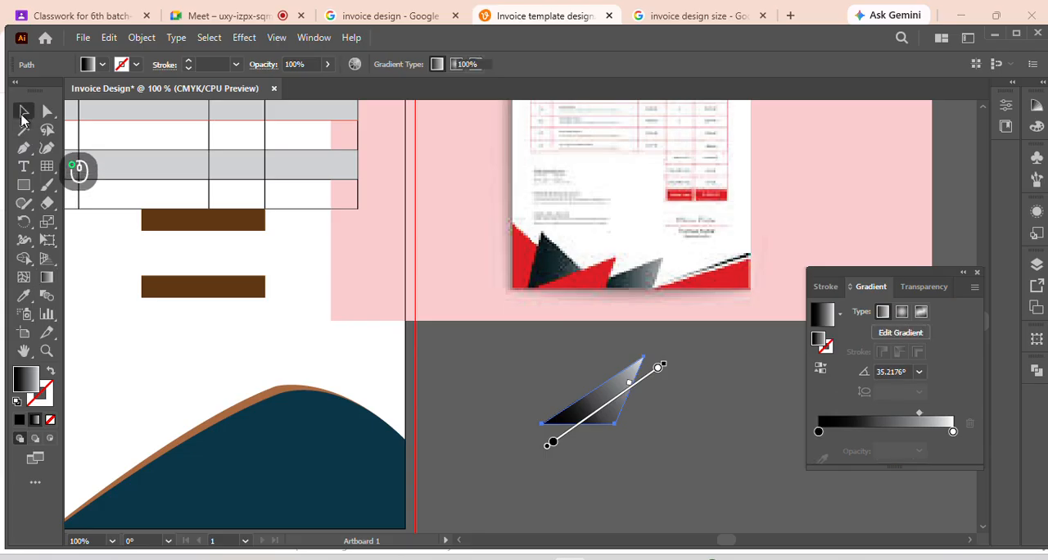
pyautogui.click(680, 384)
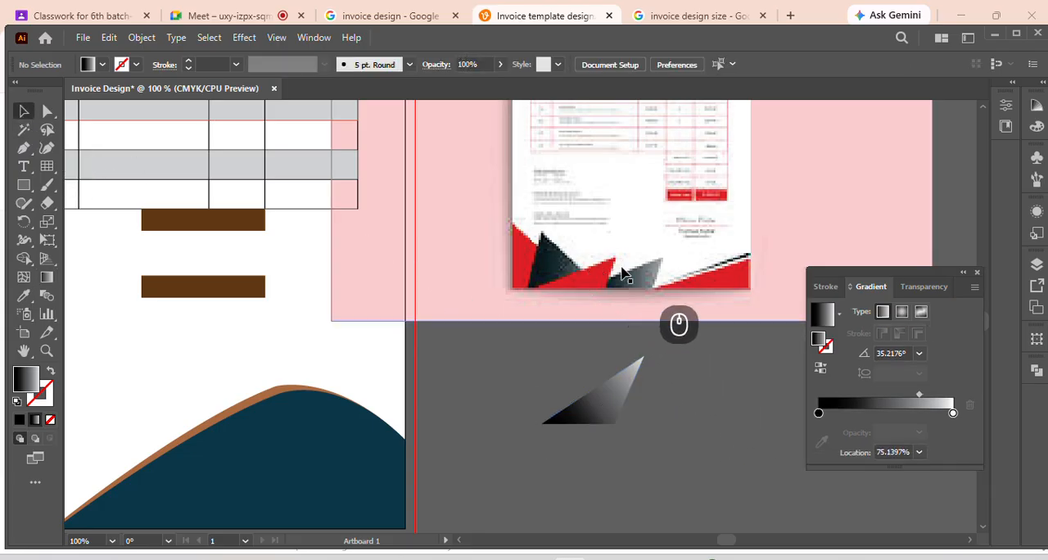
# Compare the triangle with the grey triangle in the reference's footer and set its dark gradient stop to 96% K
pyautogui.scroll(3, 649, 284)
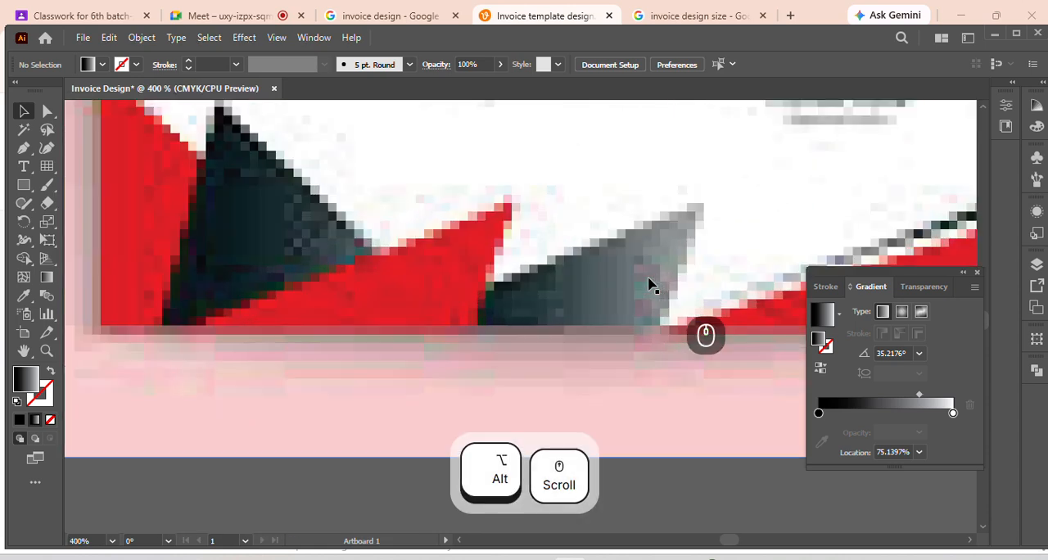
pyautogui.scroll(-4, 649, 283)
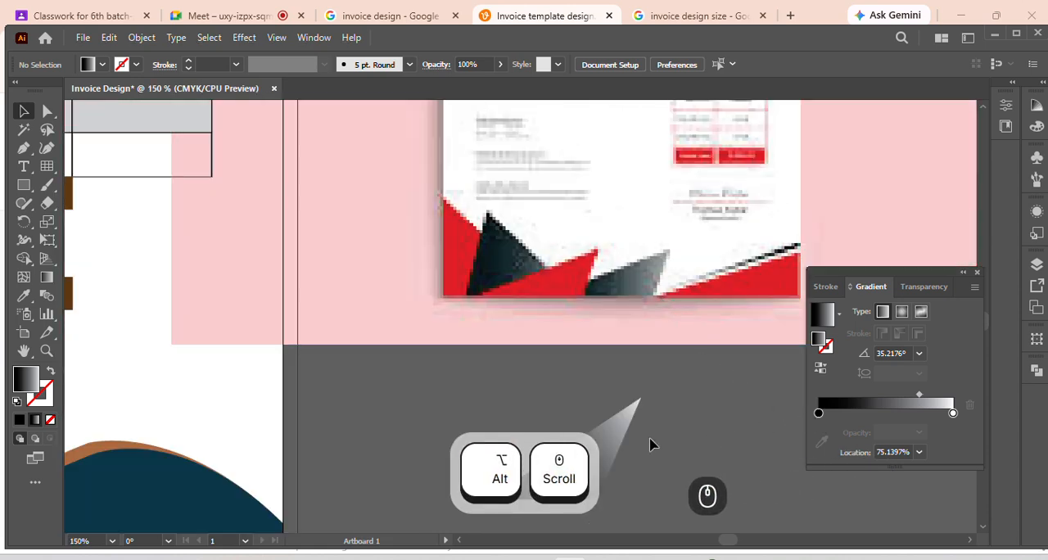
pyautogui.scroll(-2, 629, 303)
pyautogui.scroll(-2, 628, 303)
pyautogui.scroll(-2, 597, 316)
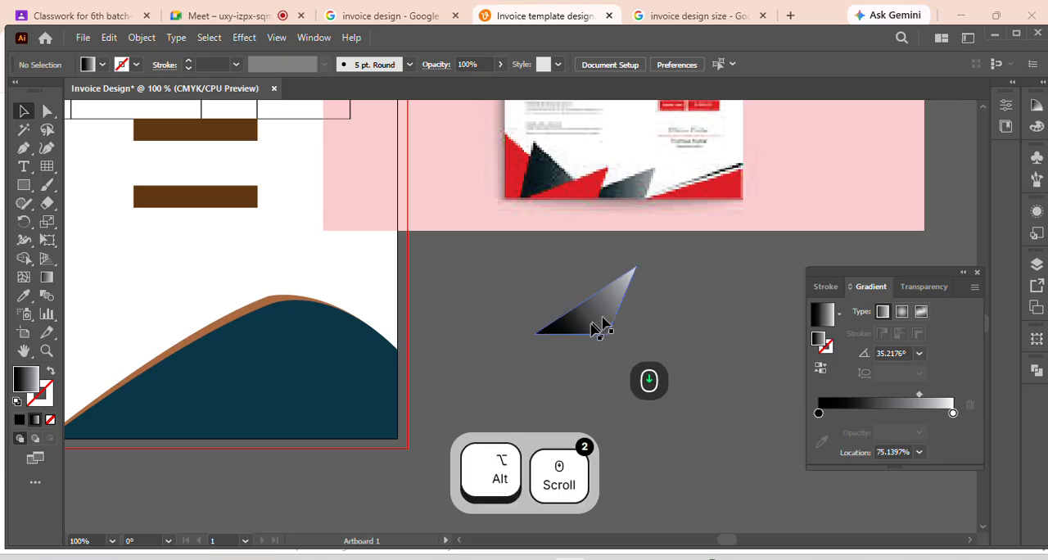
pyautogui.click(606, 316)
pyautogui.scroll(-1, 644, 317)
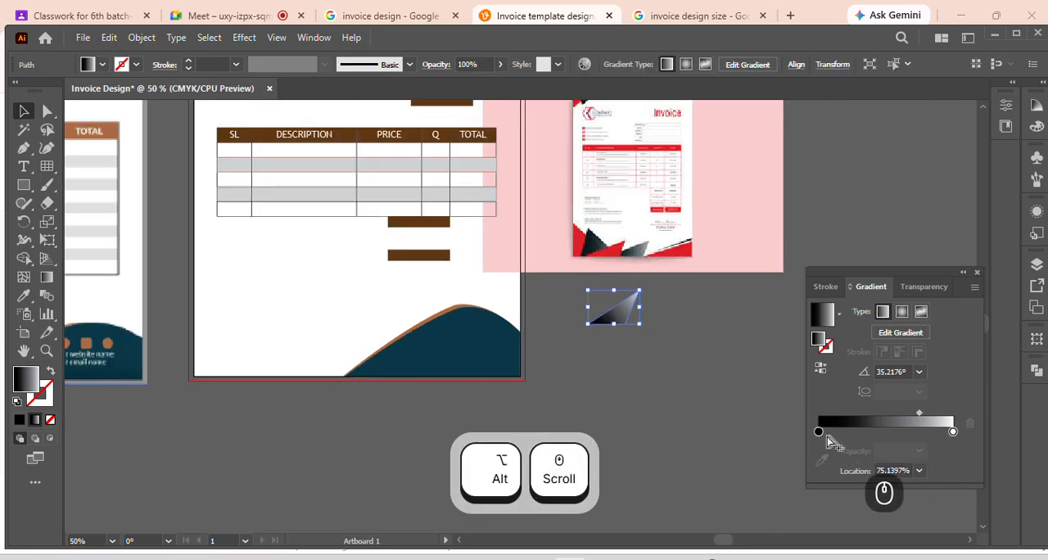
pyautogui.click(819, 432)
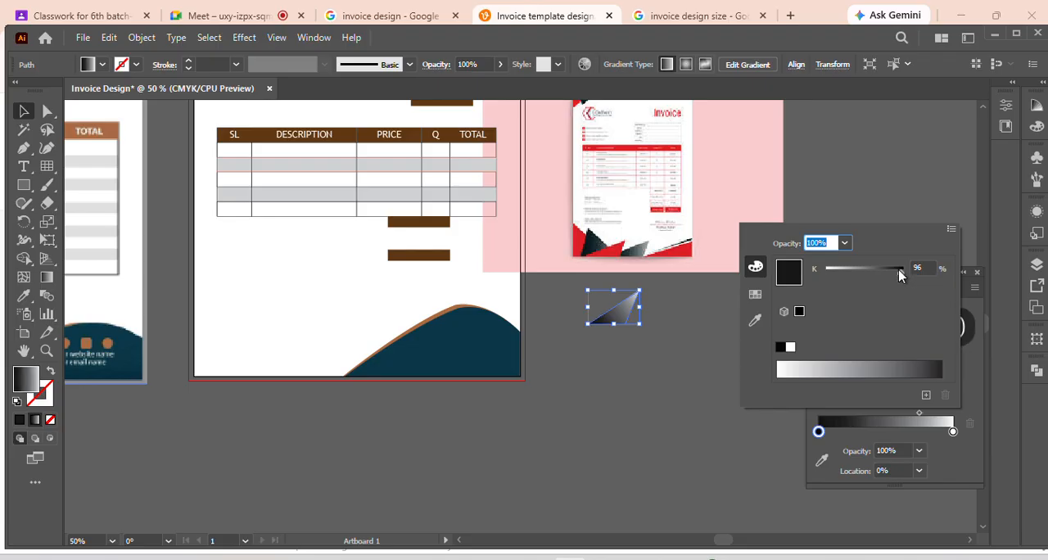
pyautogui.click(692, 379)
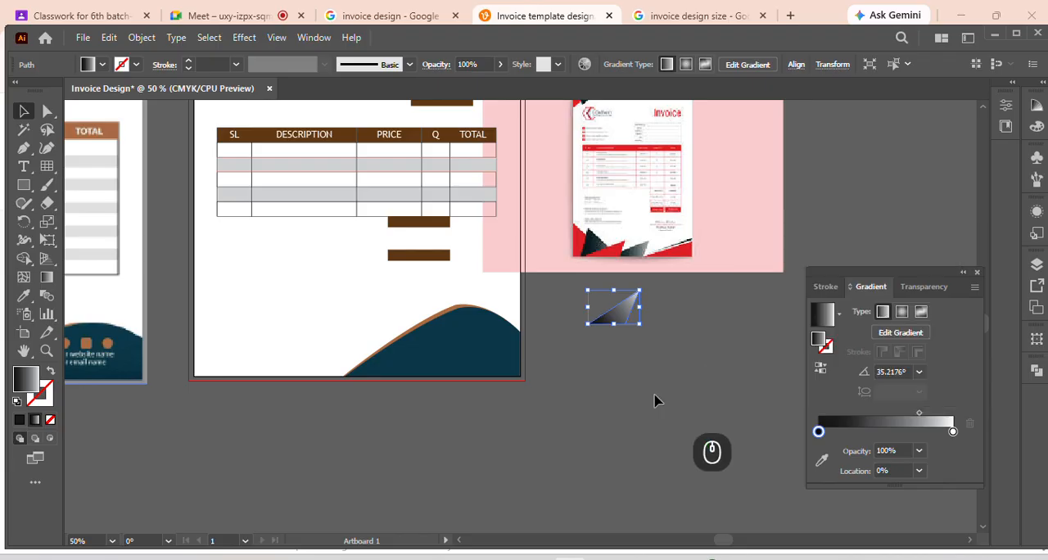
pyautogui.click(697, 360)
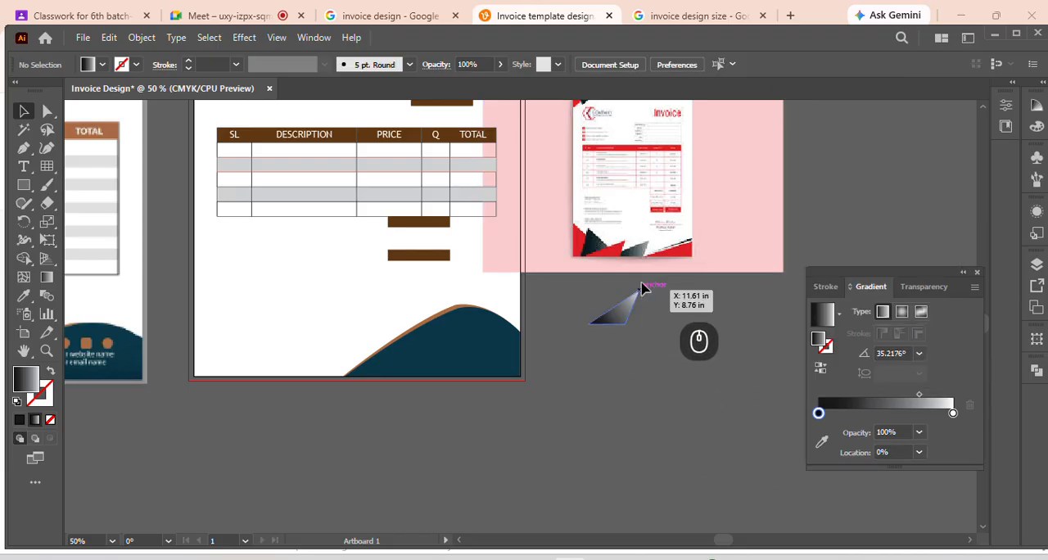
# Remove both reference images and the practice gradient triangle from around the artboard, leaving only the invoice design
pyautogui.scroll(3, 668, 301)
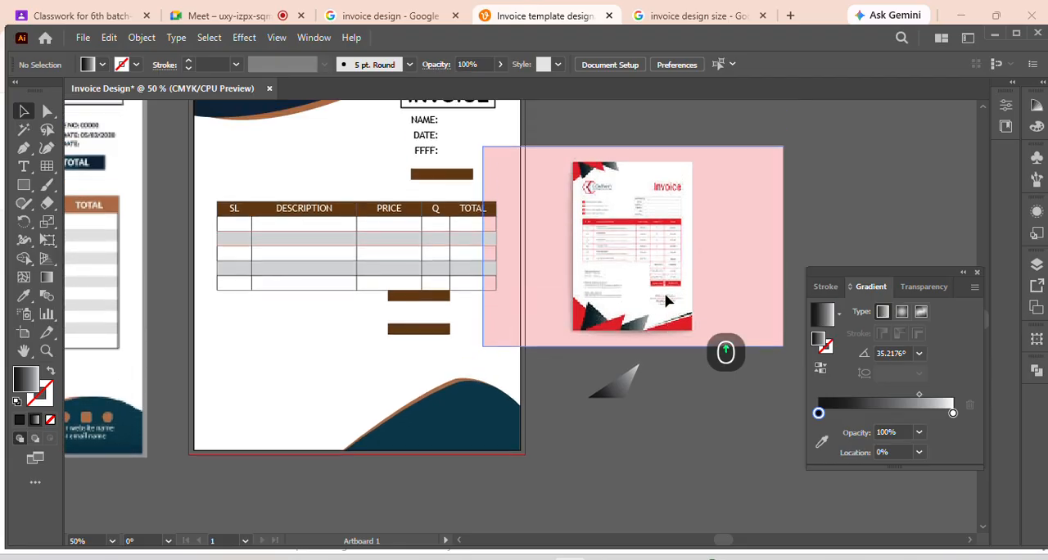
pyautogui.keyDown('alt'); pyautogui.scroll(-1, 605, 288); pyautogui.keyUp('alt')
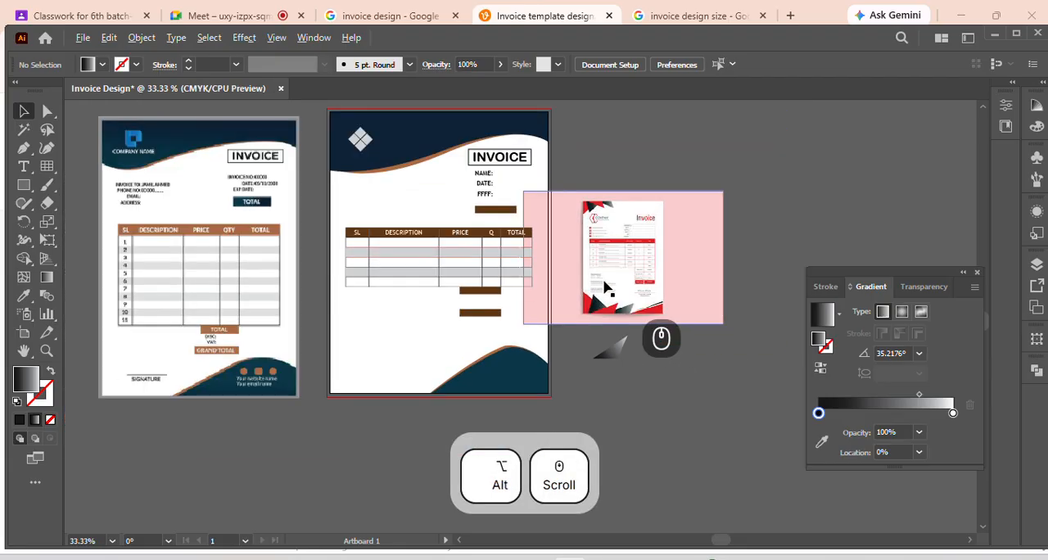
pyautogui.moveTo(643, 258); pyautogui.dragTo(684, 247)
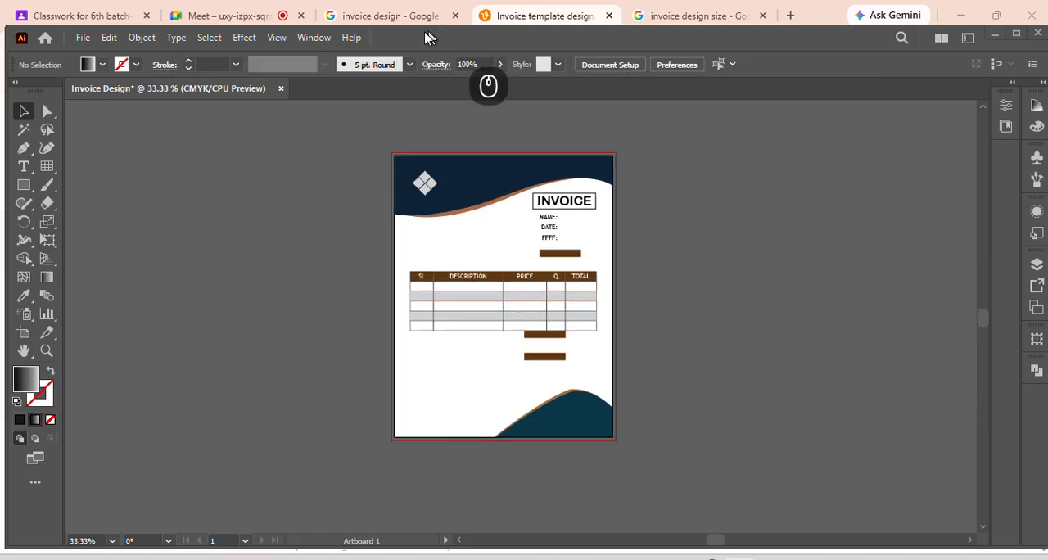
# Save the document to the Desktop as Invoice Design.ai in Adobe Illustrator format, compatible with Illustrator 2020
pyautogui.click(83, 37)
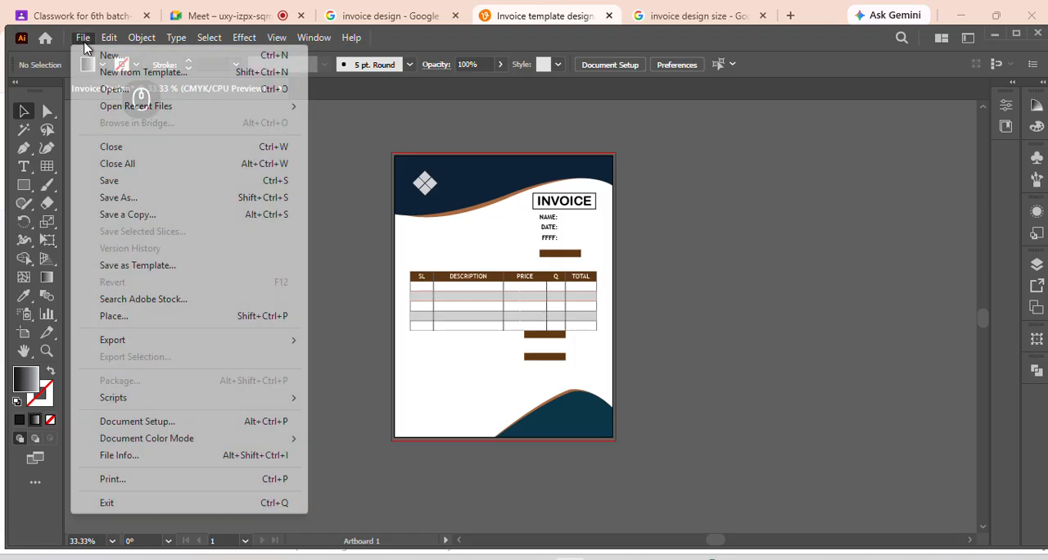
pyautogui.click(189, 201)
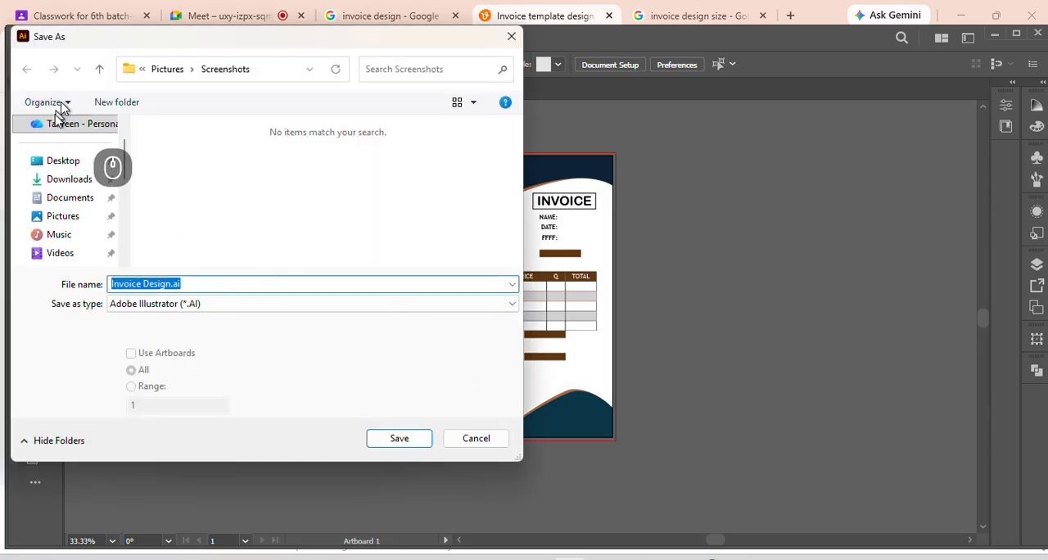
pyautogui.click(56, 162)
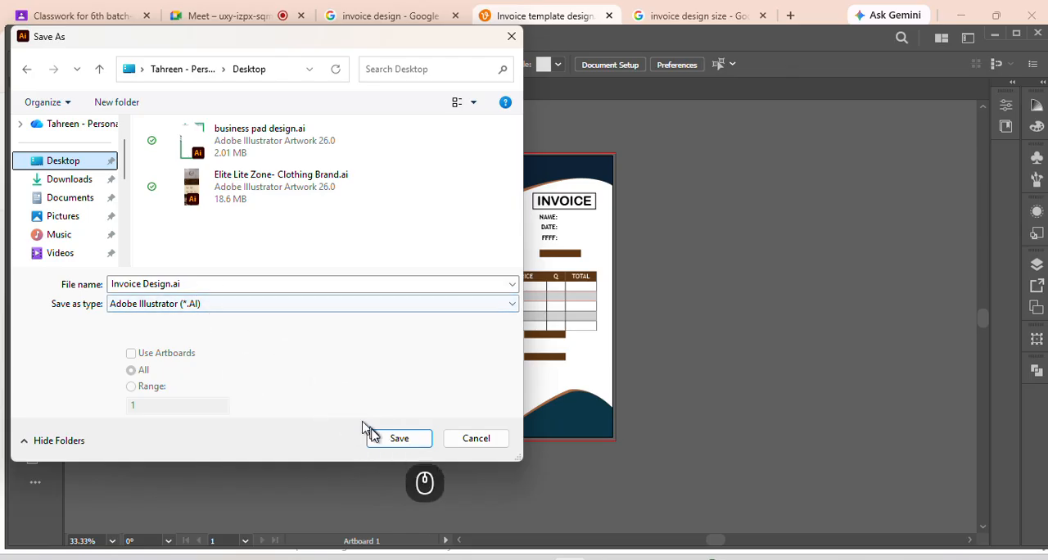
pyautogui.click(396, 443)
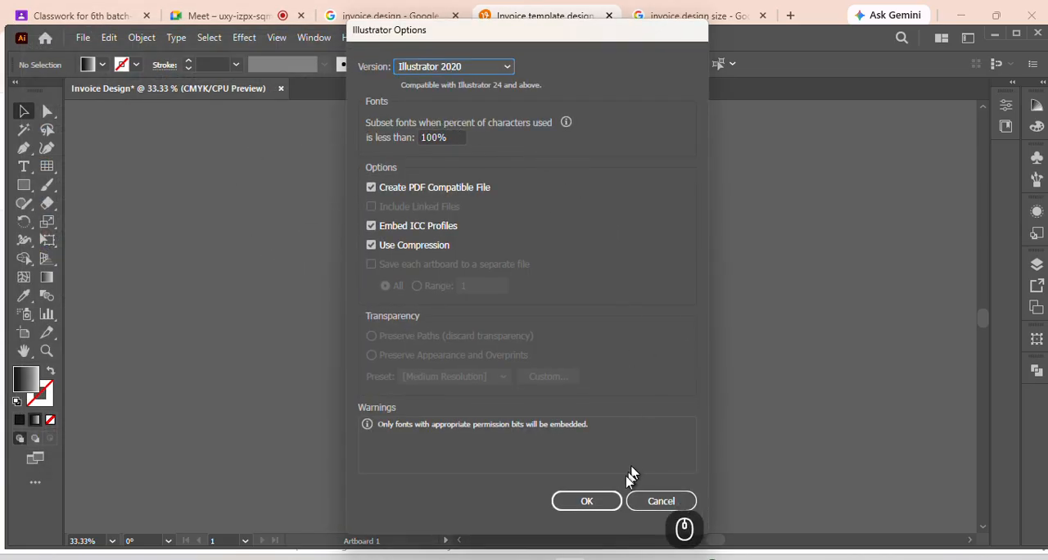
pyautogui.click(593, 504)
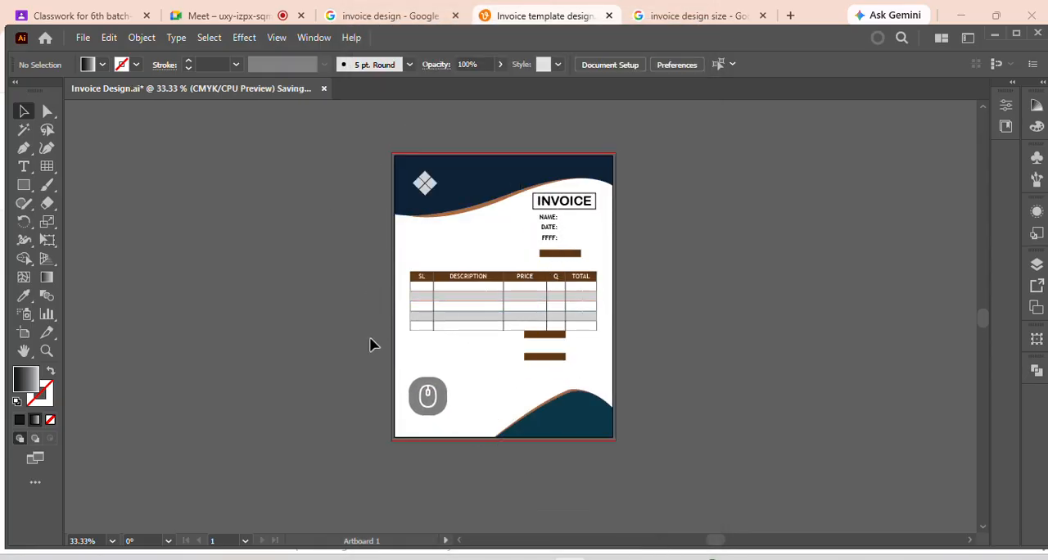
# Export all artboards to the Desktop in JPEG format with the file name Invoice Design.jpg
pyautogui.click(81, 38)
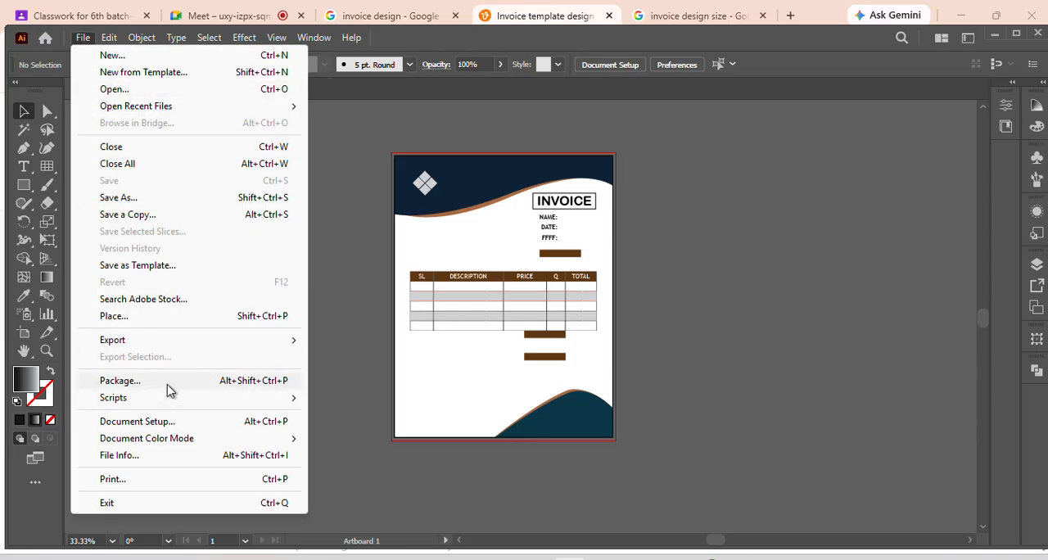
pyautogui.moveTo(216, 351)
pyautogui.click(368, 356)
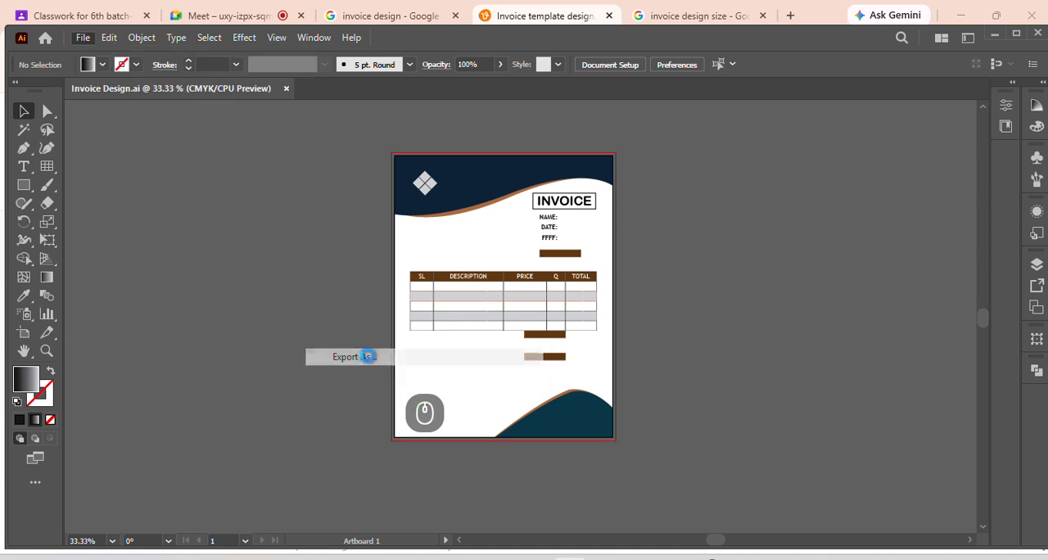
pyautogui.click(75, 166)
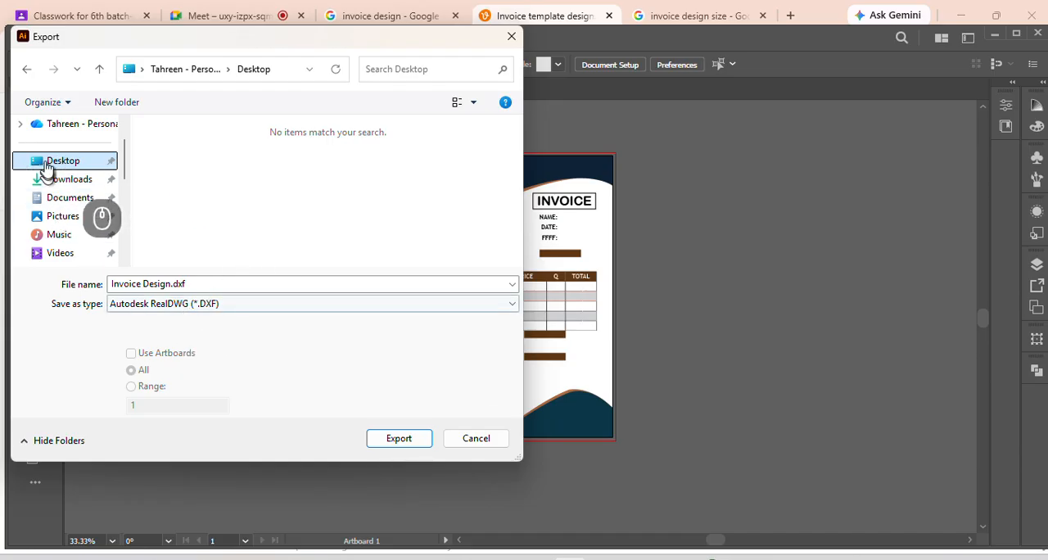
pyautogui.click(227, 309)
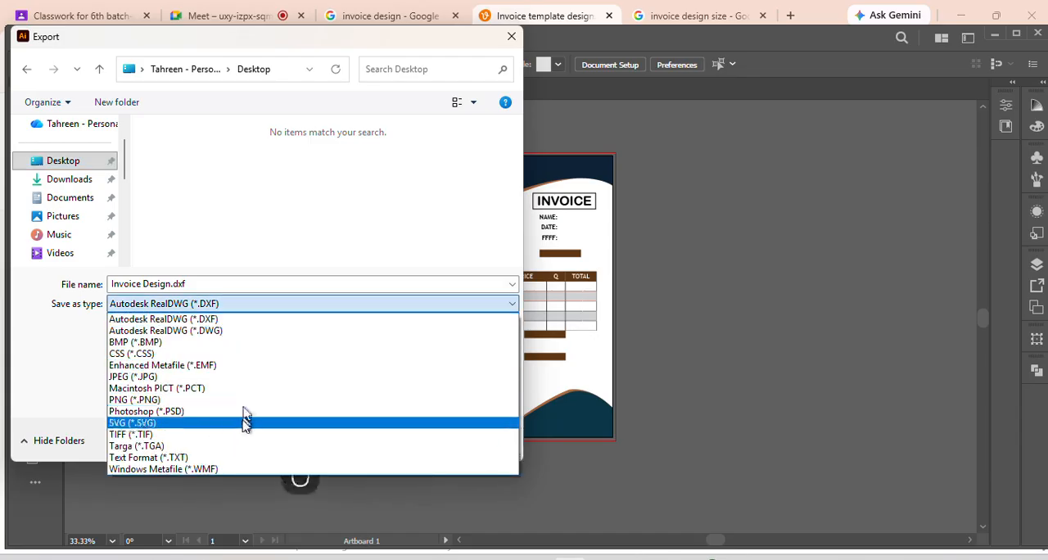
pyautogui.click(246, 378)
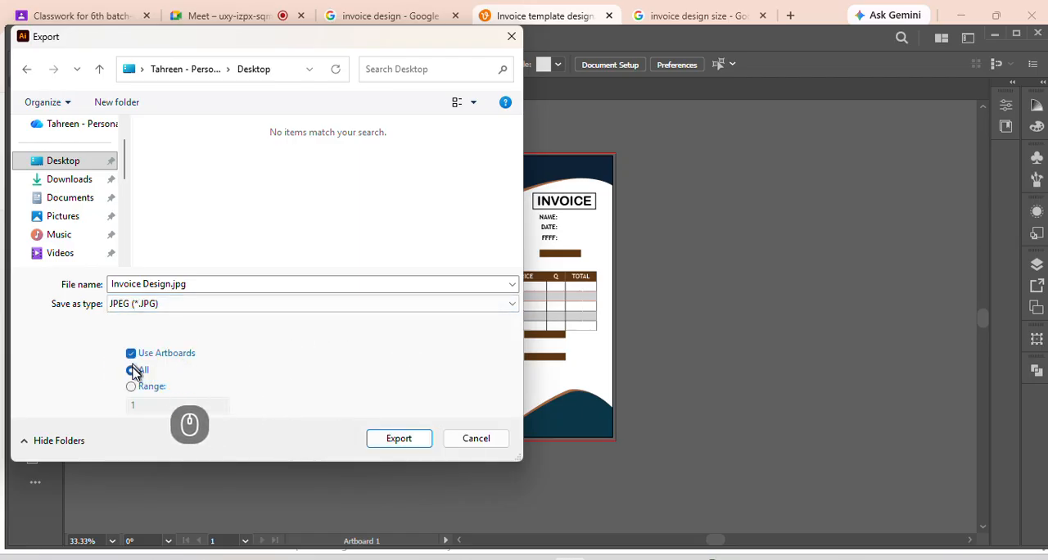
pyautogui.click(398, 438)
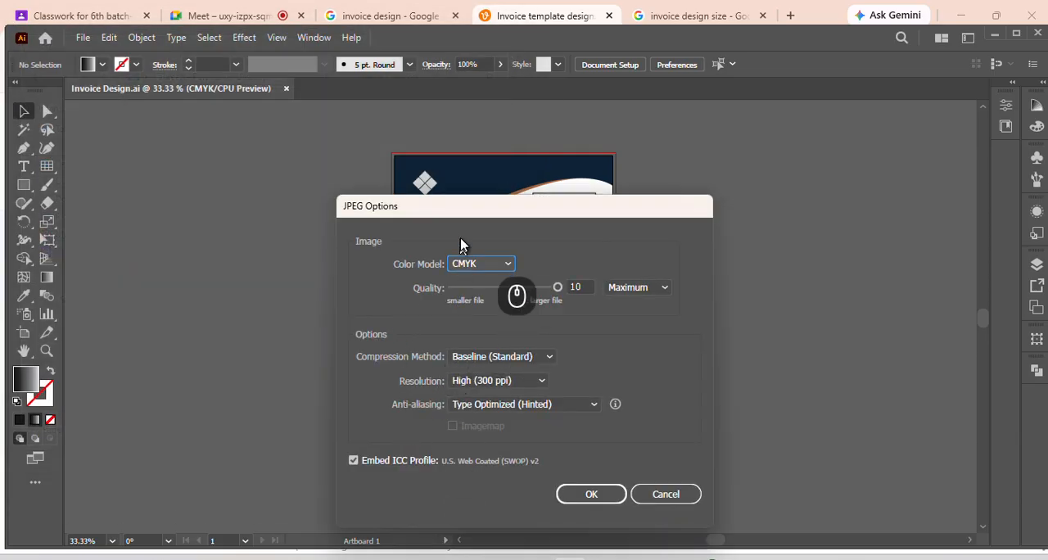
# Set the JPEG colour model to RGB and complete the export with maximum quality and 300 ppi resolution
pyautogui.click(491, 270)
pyautogui.click(475, 283)
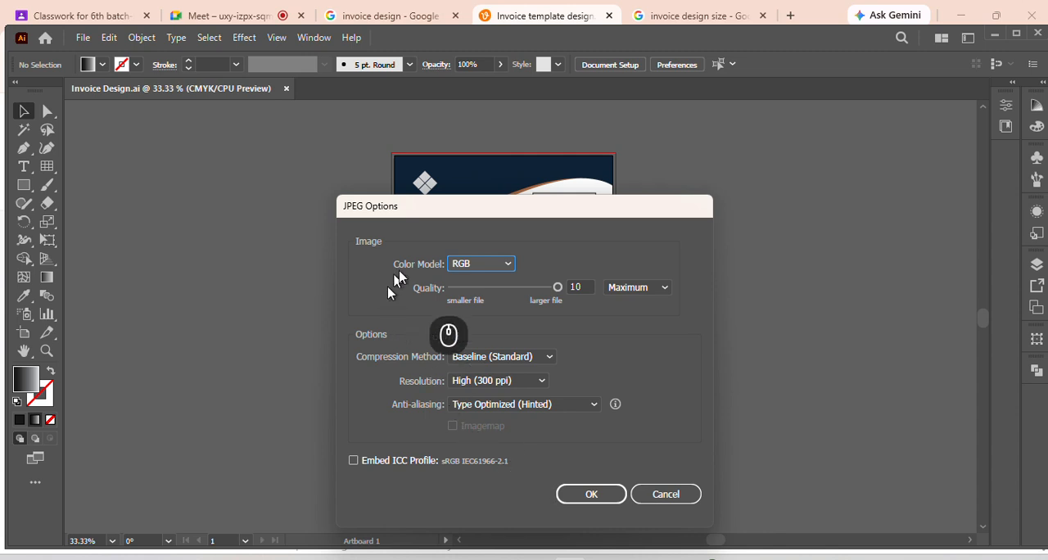
pyautogui.click(591, 494)
# Switch to File Explorer, open Invoice Design-01.jpg from the Desktop in a maximized image viewer, and inspect the header up close
pyautogui.click(536, 558)
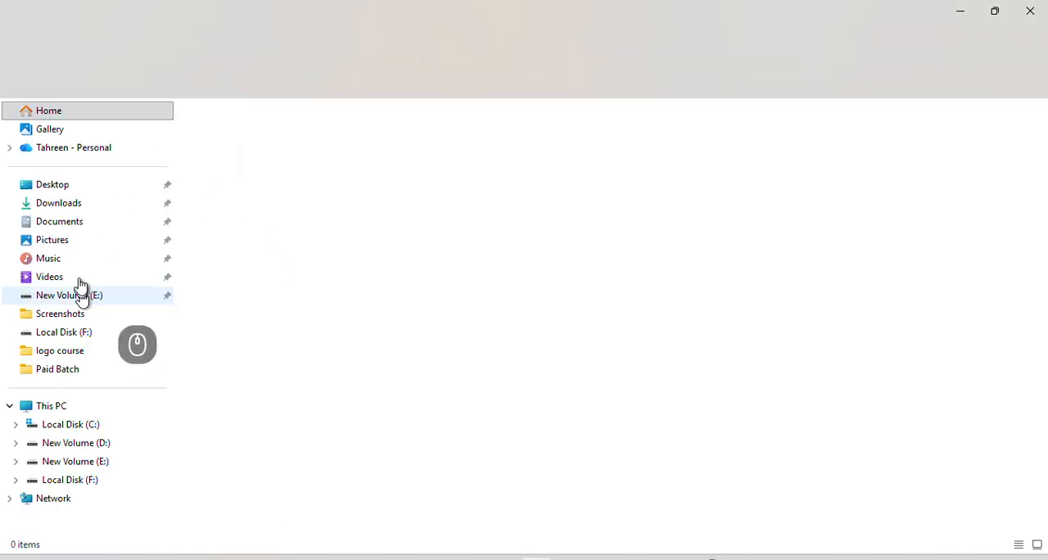
pyautogui.click(99, 183)
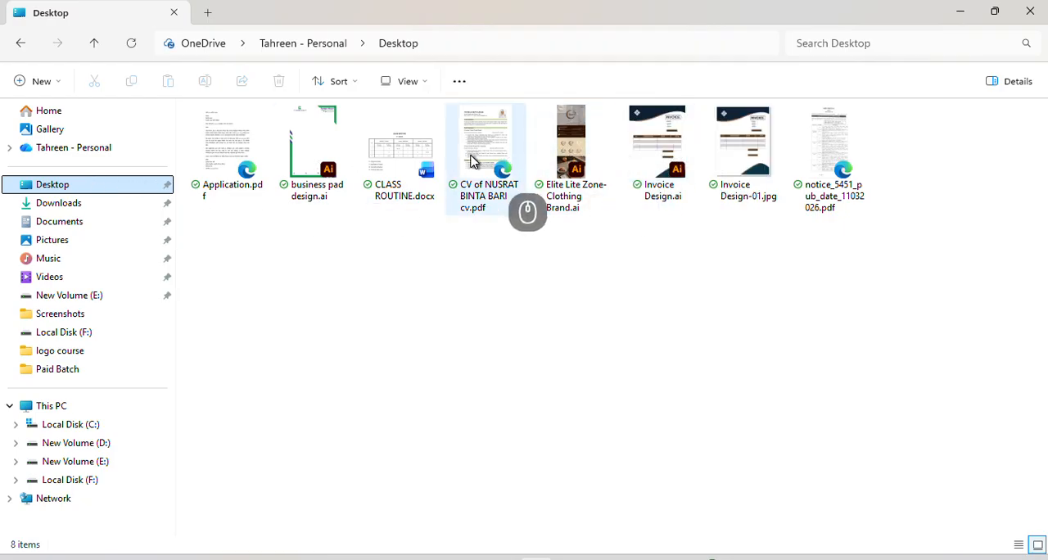
pyautogui.click(734, 166)
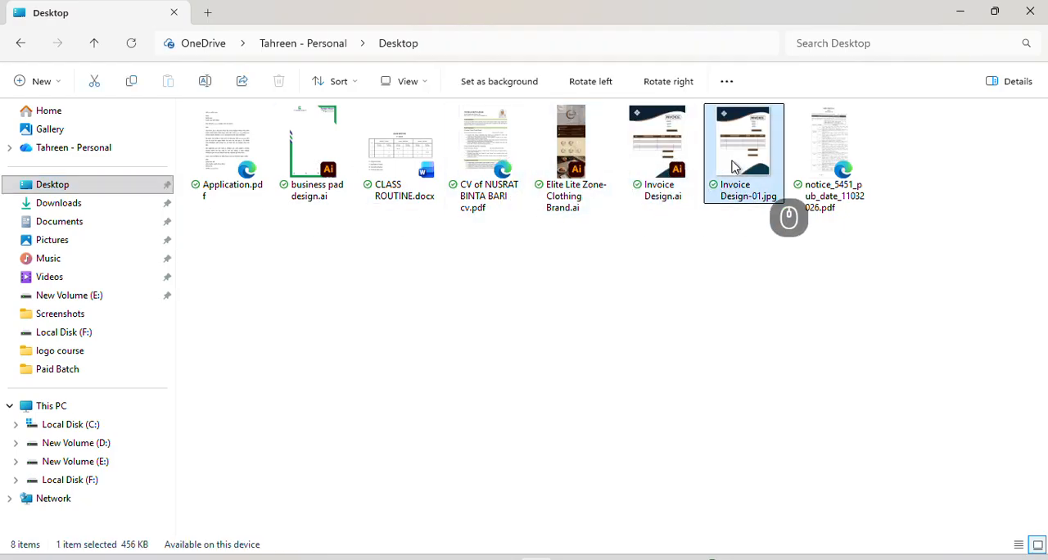
pyautogui.doubleClick(734, 166)
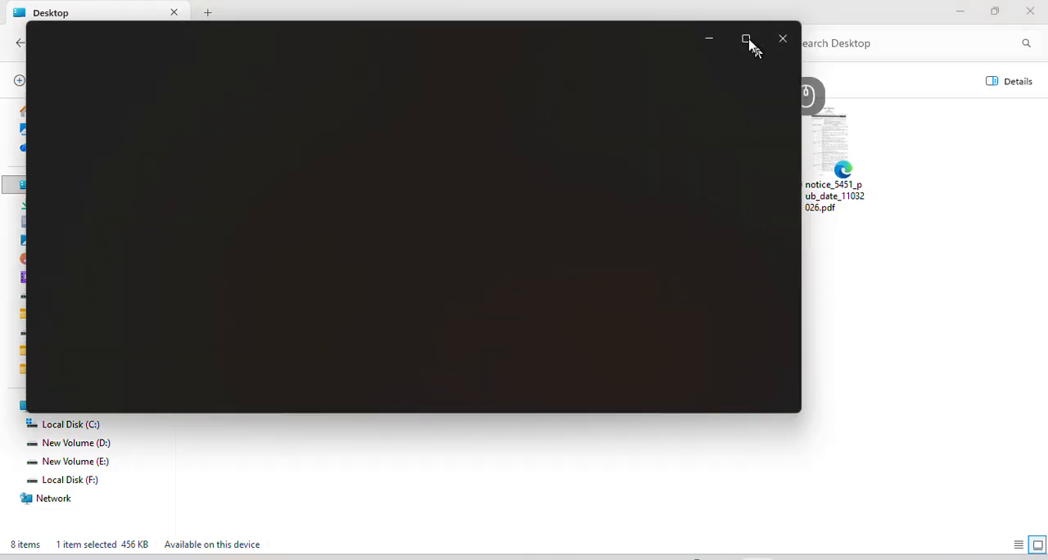
pyautogui.click(749, 41)
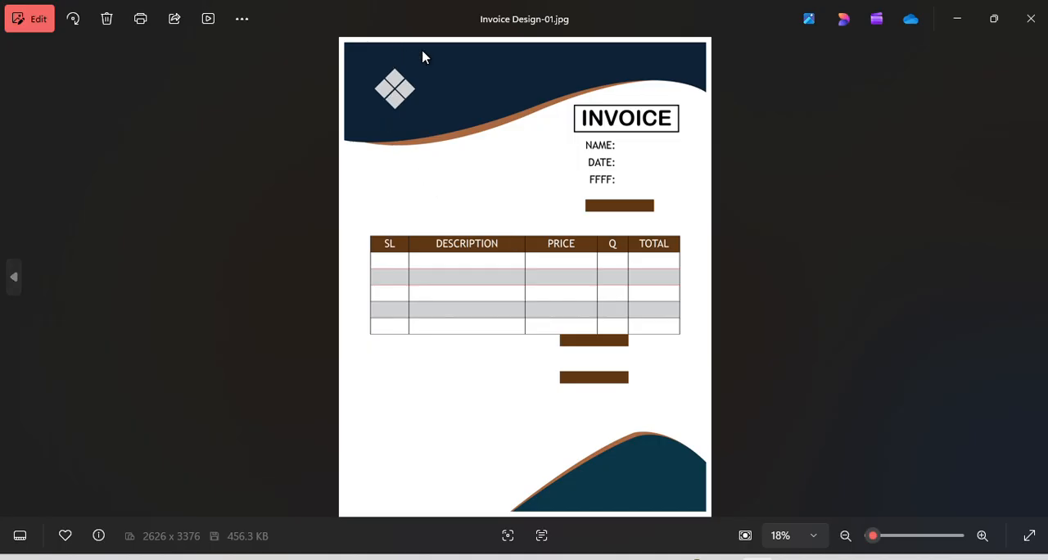
pyautogui.scroll(5, 423, 57)
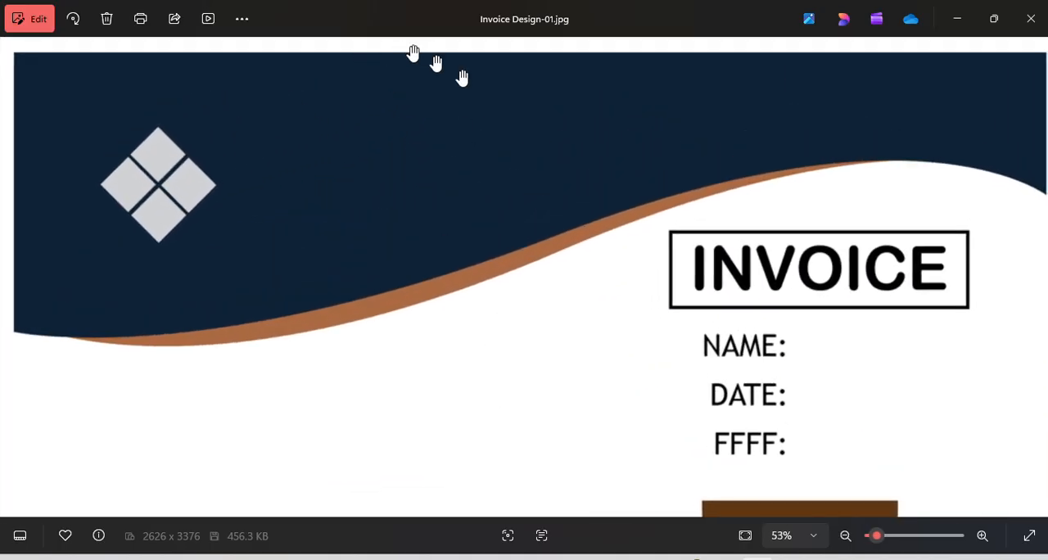